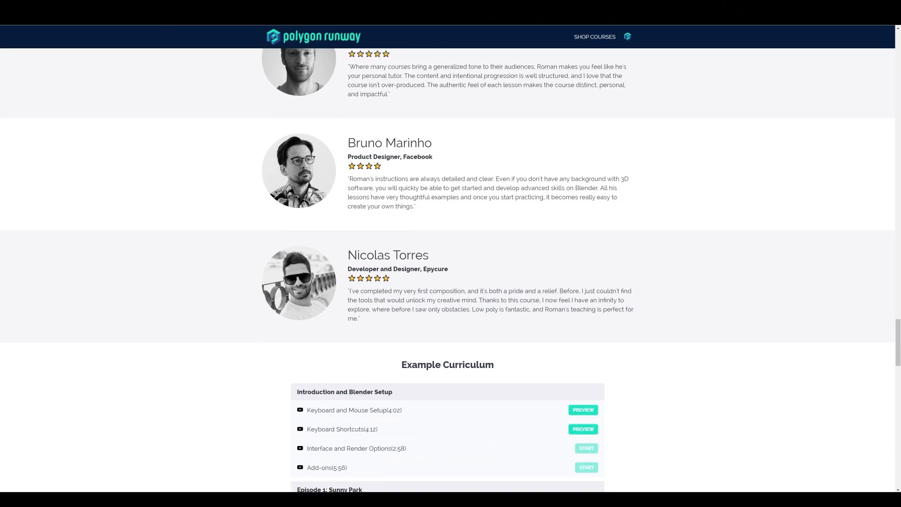
pyautogui.scroll(15, 448, 271)
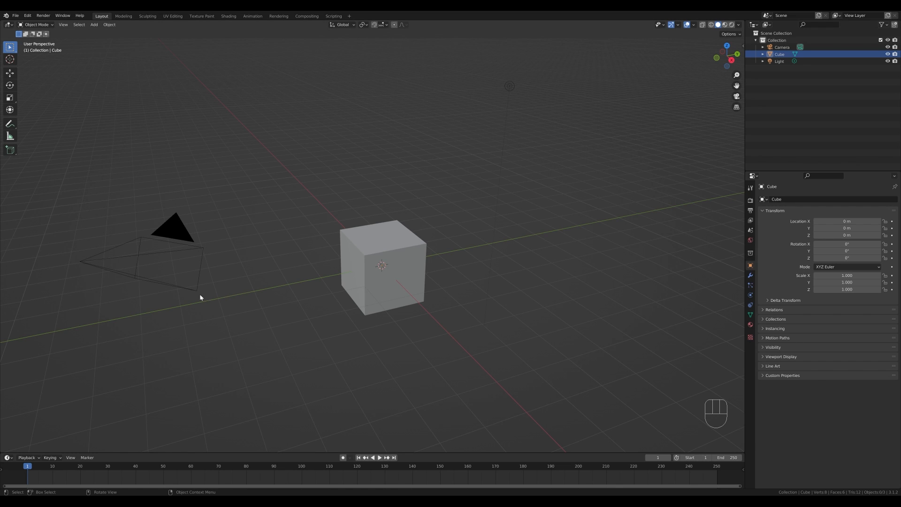
# Delete the default cube and the light, keeping the camera
pyautogui.moveTo(283, 174); pyautogui.dragTo(573, 353)
pyautogui.press('x')
pyautogui.click(425, 166)
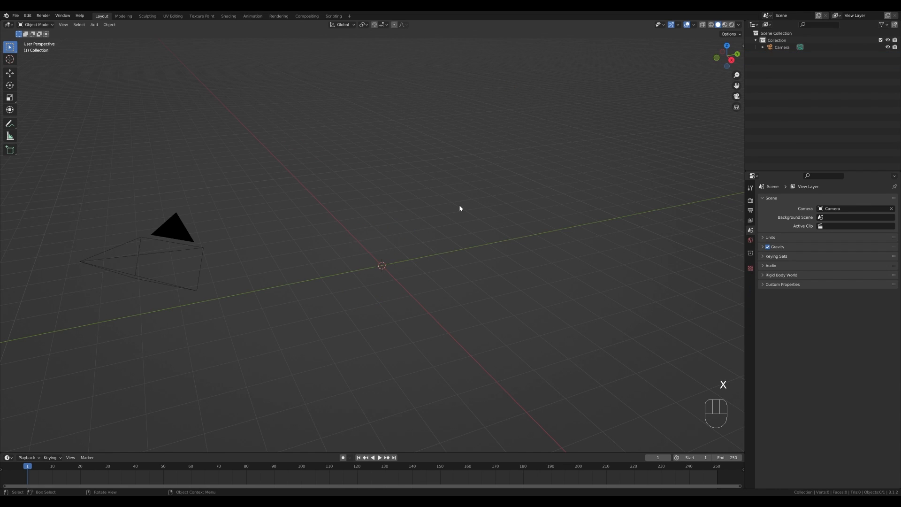
# Add a plane mesh at the origin and enter Edit Mode on it
pyautogui.hotkey('shift', 'a')
pyautogui.moveTo(457, 223)
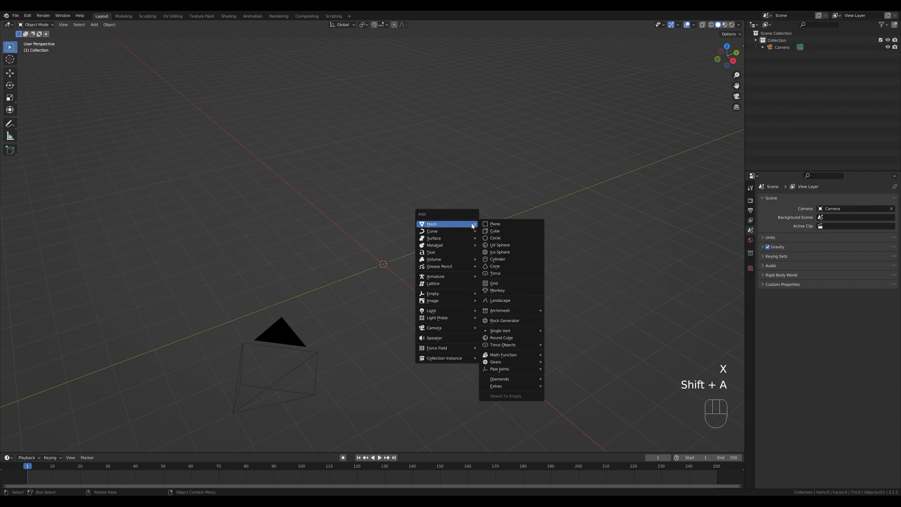
pyautogui.click(503, 224)
pyautogui.press('Tab')
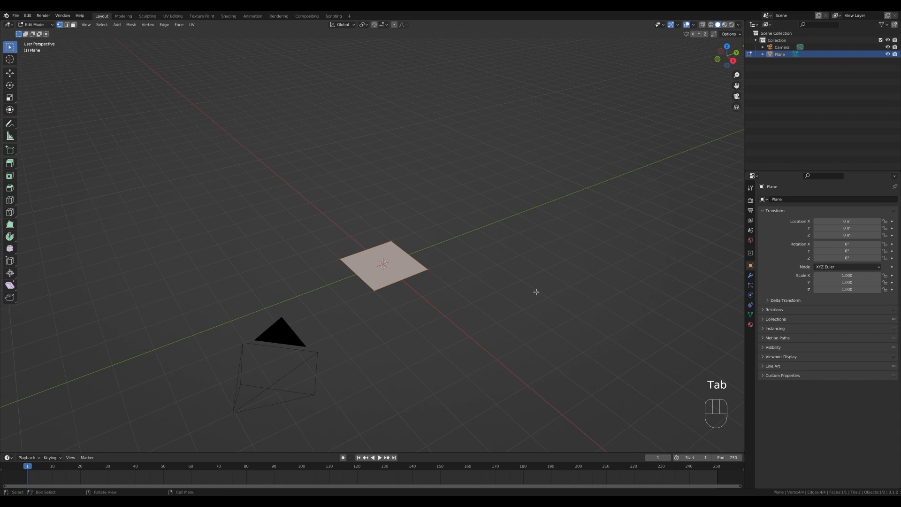
# Scale the plane uniformly to about 0.55 and stretch it along Y by about 1.36
pyautogui.press('s')
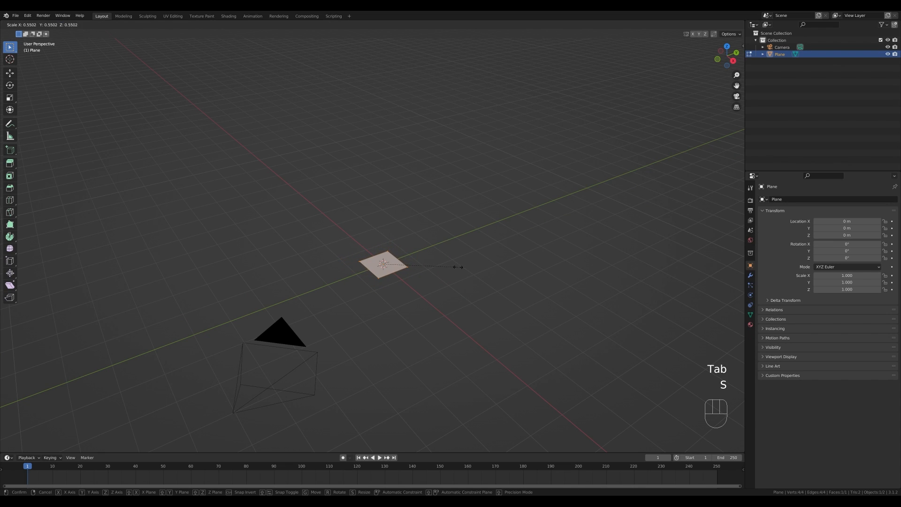
pyautogui.click(459, 269)
pyautogui.press('s')
pyautogui.press('y')
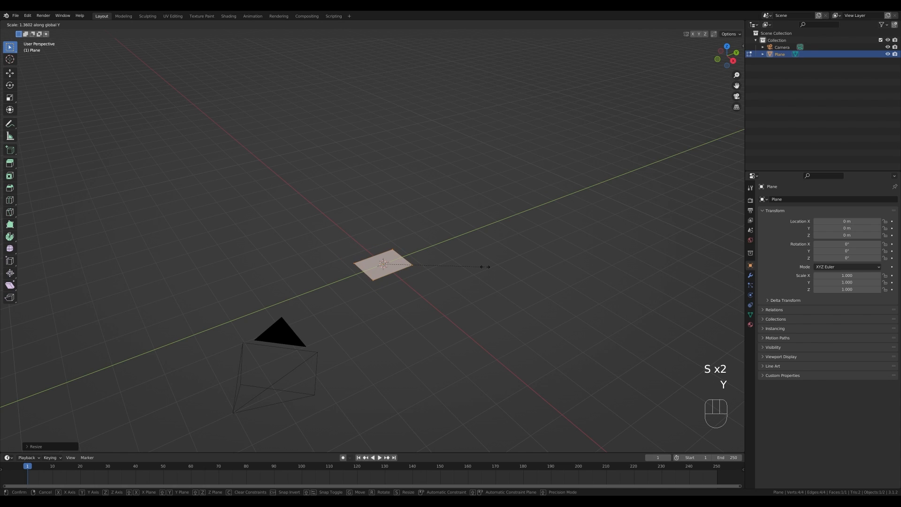
pyautogui.click(483, 266)
# Extrude the plane's face upward by about 1.2 m to form a box
pyautogui.moveTo(445, 279); pyautogui.dragTo(452, 279, button='middle')
pyautogui.press('e')
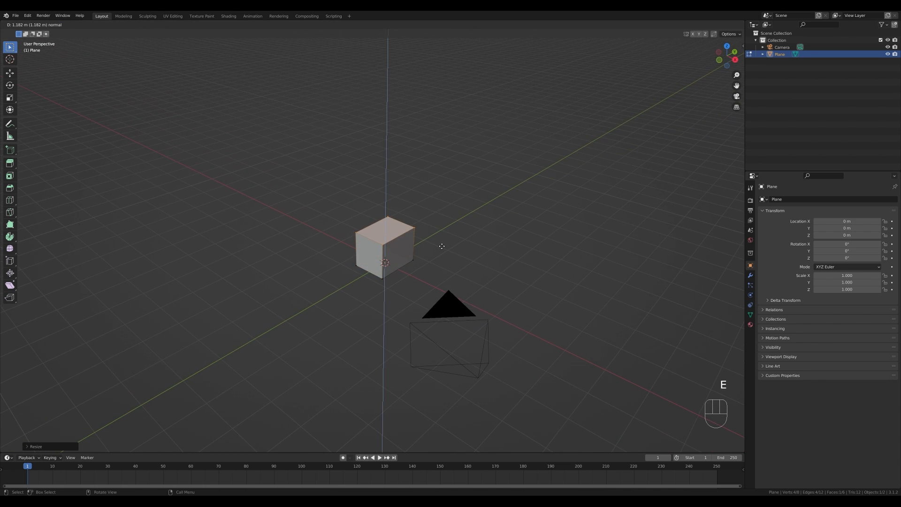
pyautogui.click(442, 245)
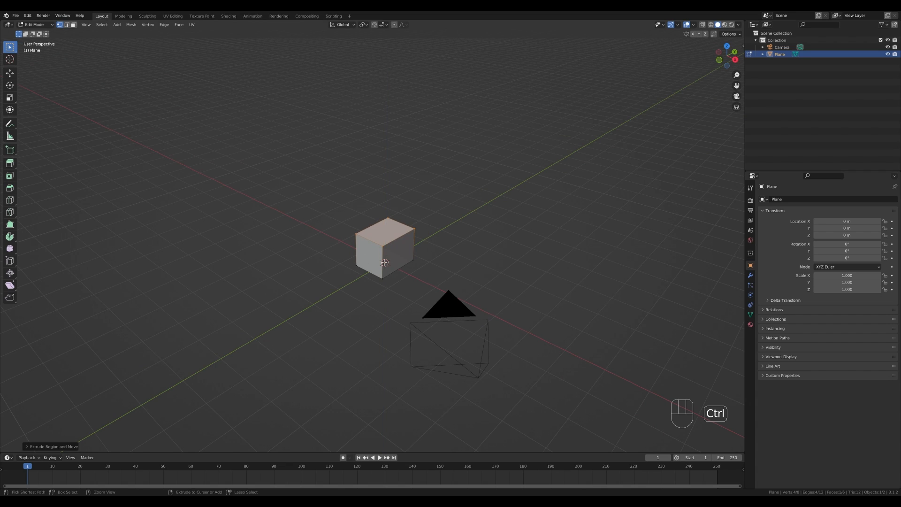
# Add a horizontal loop cut around the middle of the box and widen it along X by about 1.3
pyautogui.hotkey('ctrl', 'r')
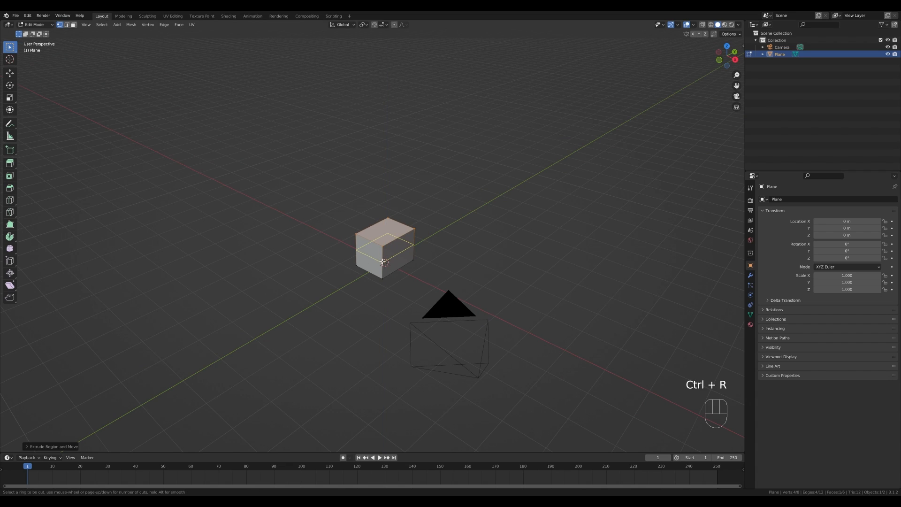
pyautogui.click(383, 262)
pyautogui.click(382, 267)
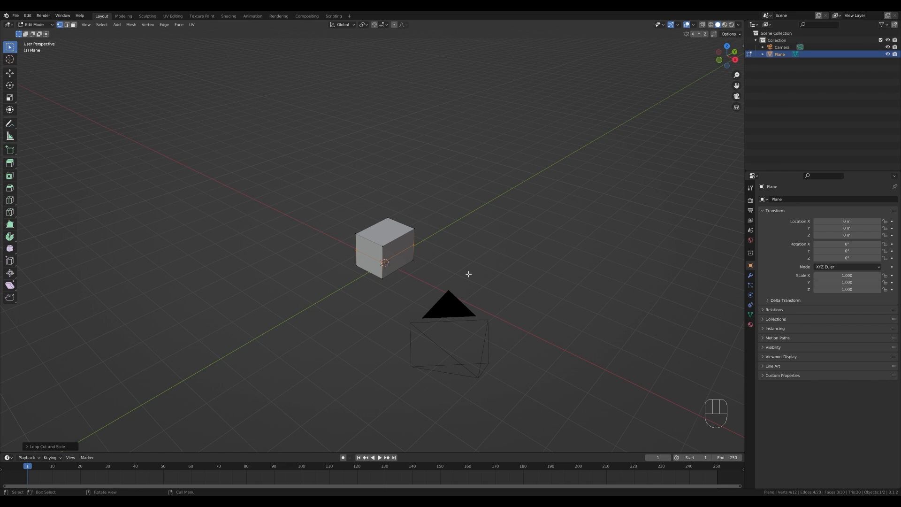
pyautogui.press('s')
pyautogui.press('x')
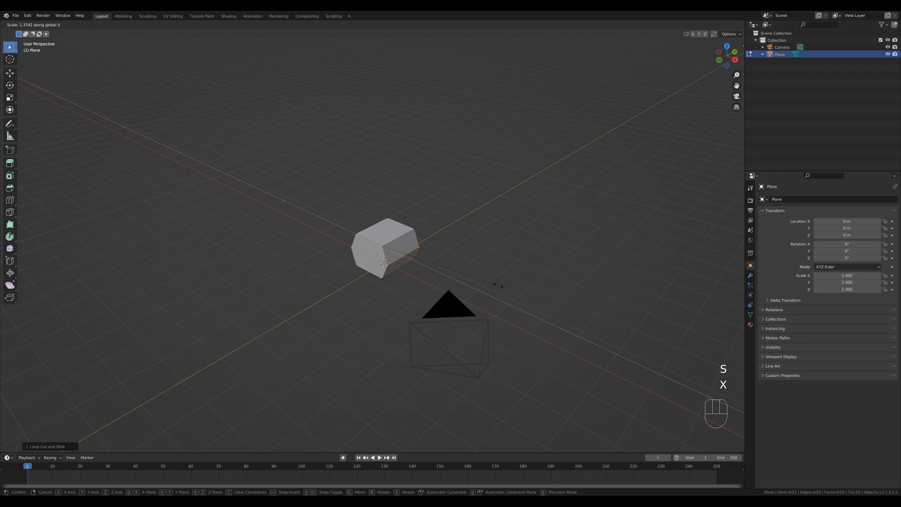
pyautogui.click(490, 284)
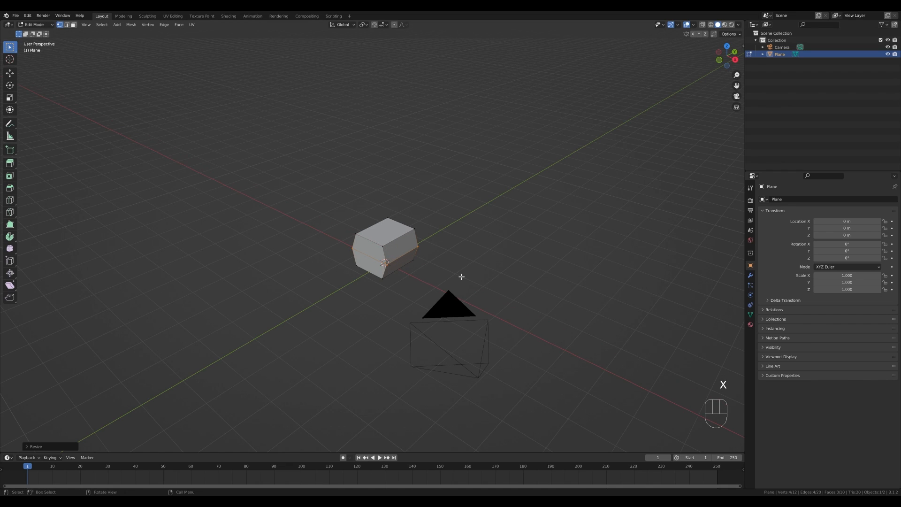
# Extrude the box's two front end faces outward by about 1 m along Y and scale them down into a taper
pyautogui.press('3')
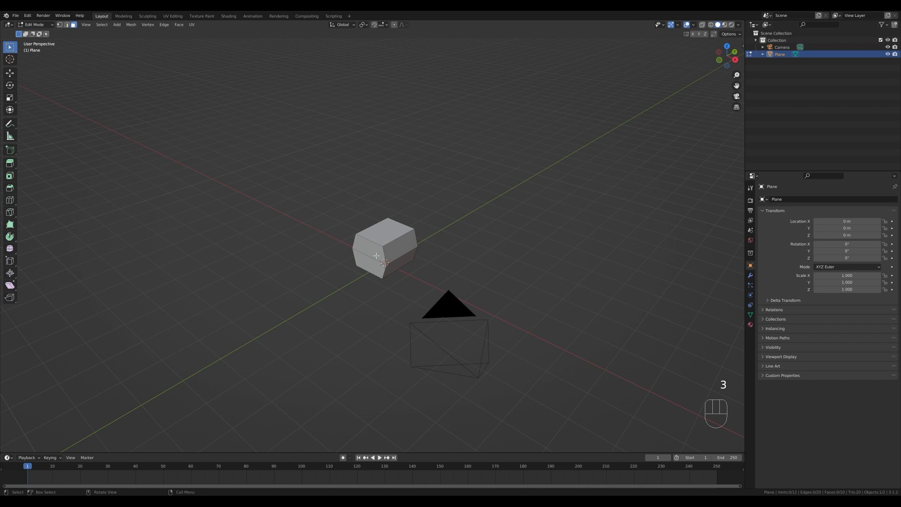
pyautogui.click(376, 256)
pyautogui.keyDown('shift'); pyautogui.click(373, 266); pyautogui.keyUp('shift')
pyautogui.press('e')
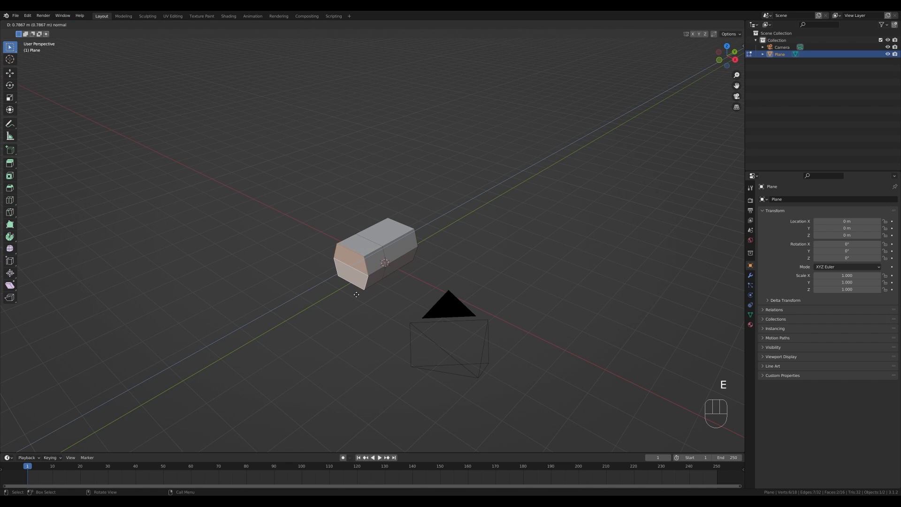
pyautogui.click(358, 296)
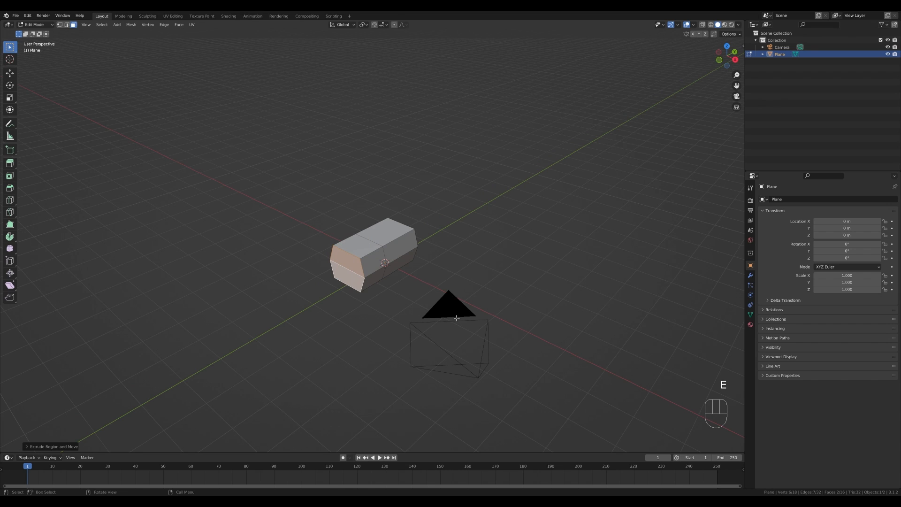
pyautogui.press('s')
pyautogui.click(431, 304)
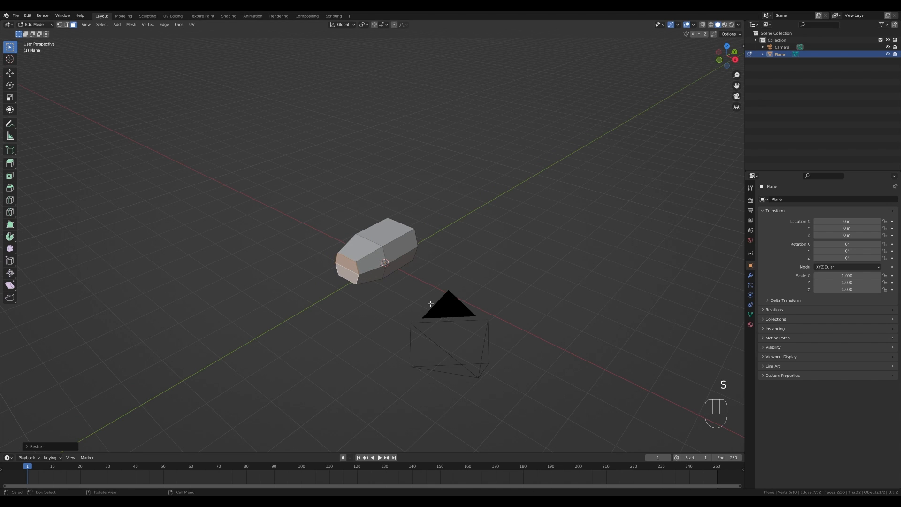
# Lower the tapered end faces along Z by about 0.18 m to align their bottom with the body's base
pyautogui.press('KP_3')
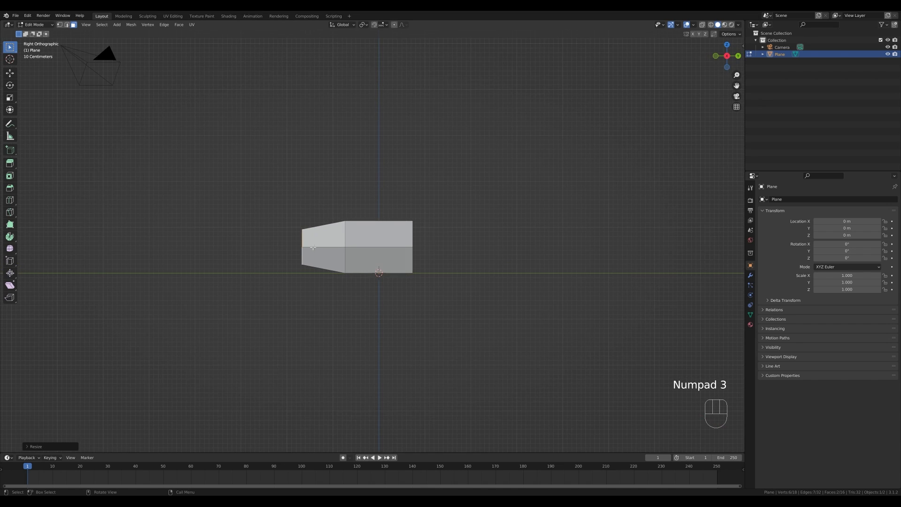
pyautogui.press('g')
pyautogui.press('z')
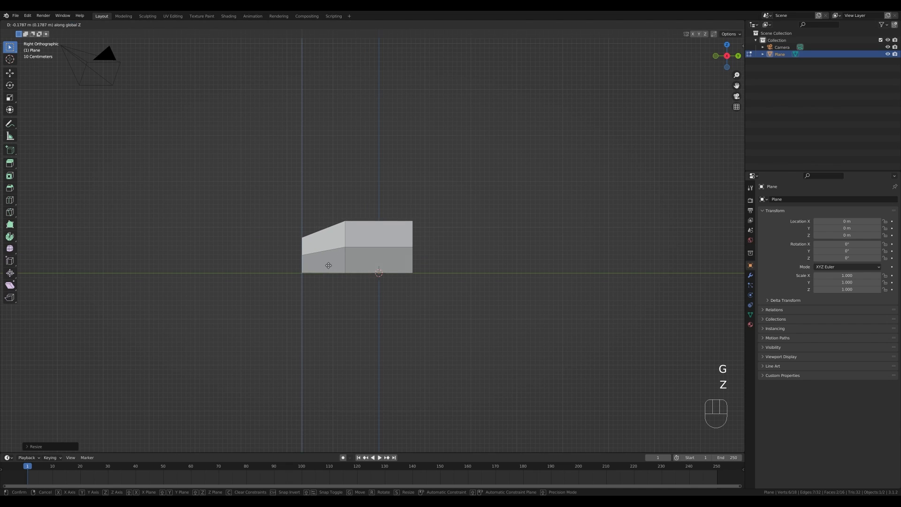
pyautogui.click(327, 264)
# Extrude the tapered end faces forward by about 2.5 m into a long neck and narrow its end
pyautogui.moveTo(327, 264); pyautogui.dragTo(391, 289, button='middle')
pyautogui.press('e')
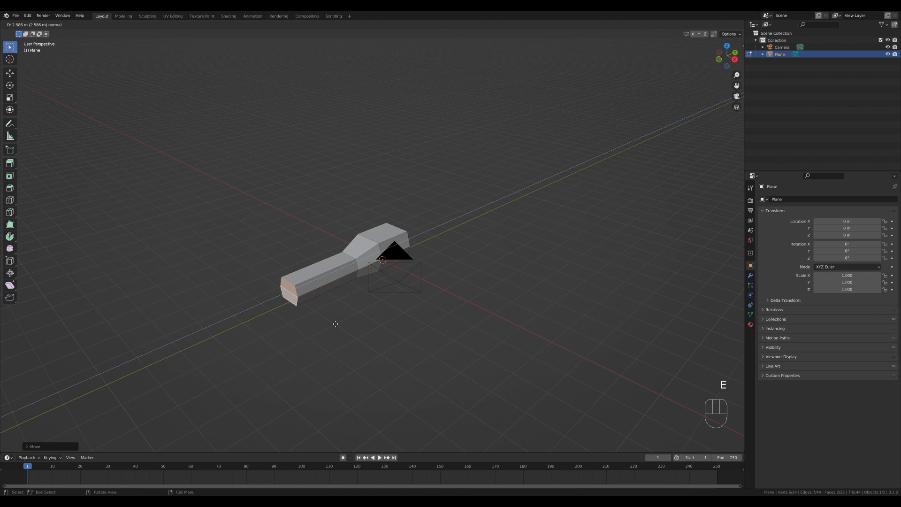
pyautogui.press('s')
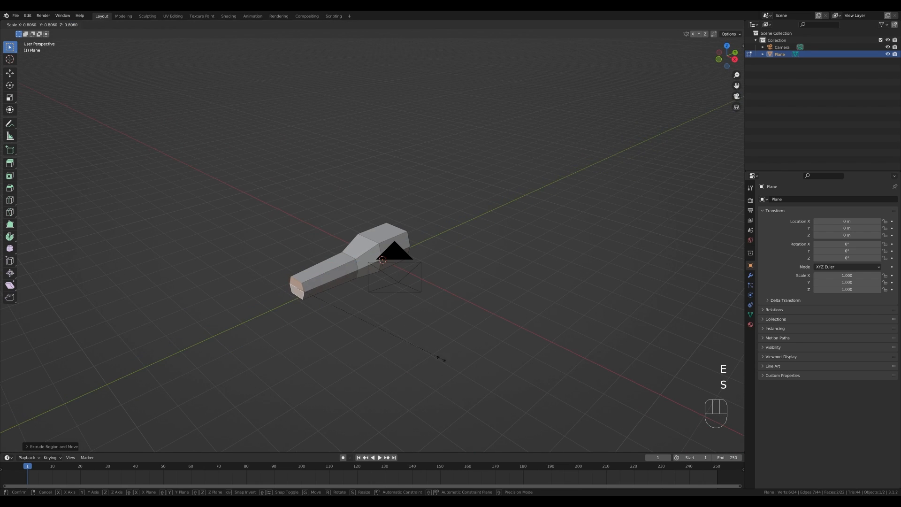
pyautogui.click(418, 351)
# Extrude the neck's end faces by about 0.16 m and scale them up by about 1.26 to form a flared collar
pyautogui.moveTo(418, 351); pyautogui.dragTo(363, 250, button='middle')
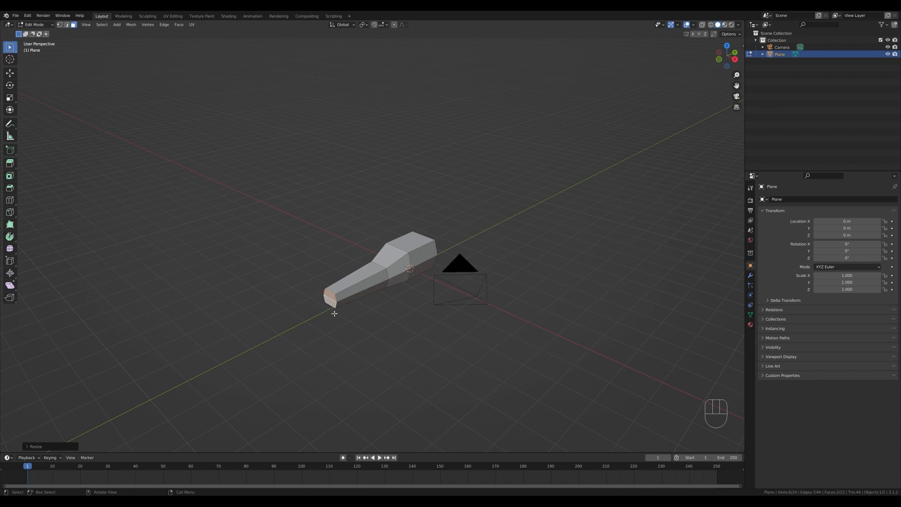
pyautogui.press('e')
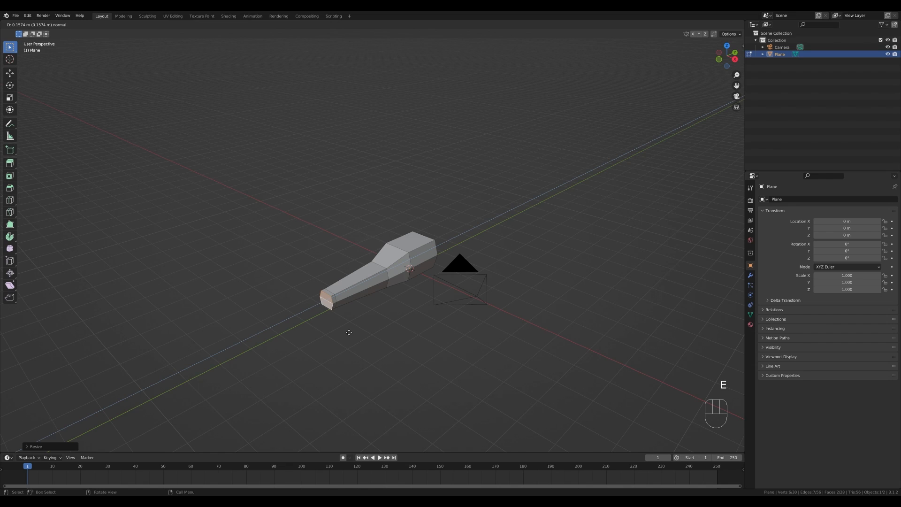
pyautogui.click(349, 332)
pyautogui.press('s')
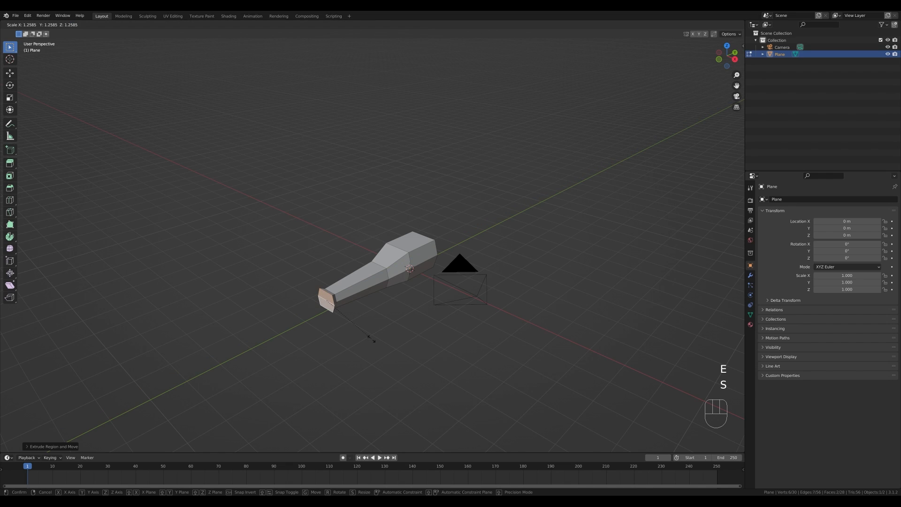
pyautogui.click(371, 339)
# Extrude the collar's end faces by about 0.8 m and scale them down to about 0.7 to form a tapered nose
pyautogui.press('e')
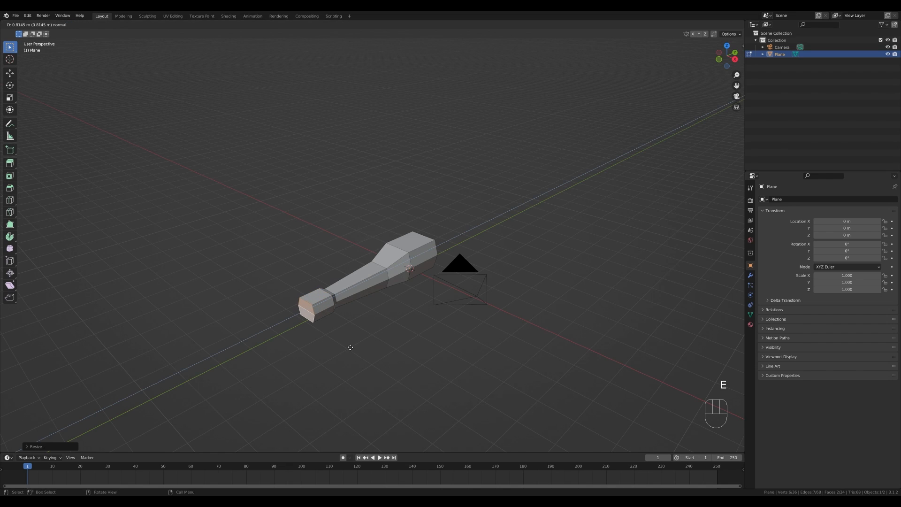
pyautogui.click(356, 348)
pyautogui.press('s')
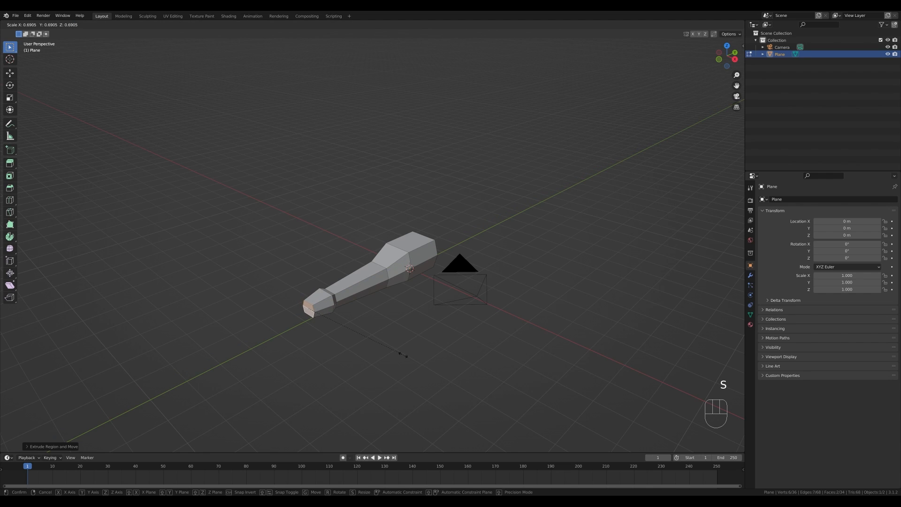
pyautogui.click(399, 353)
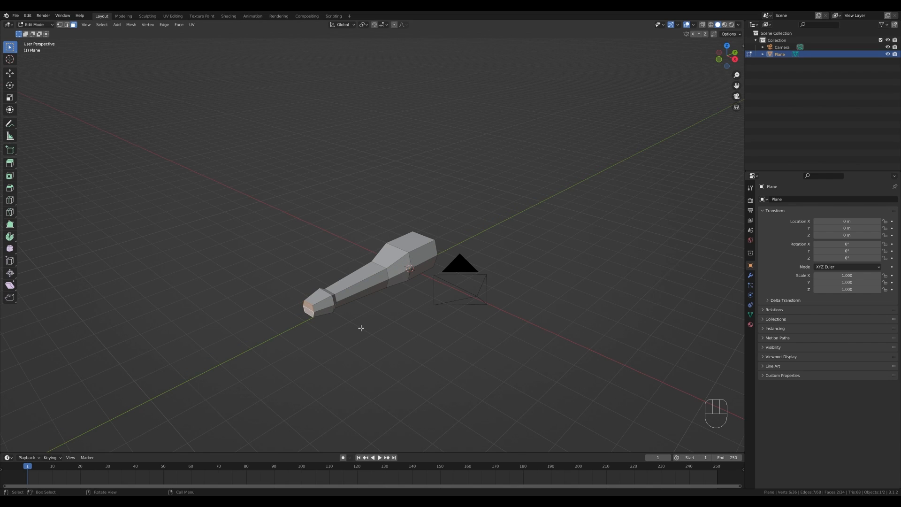
# Move the nose's end faces forward along Y by about 0.25 m
pyautogui.press('g')
pyautogui.press('y')
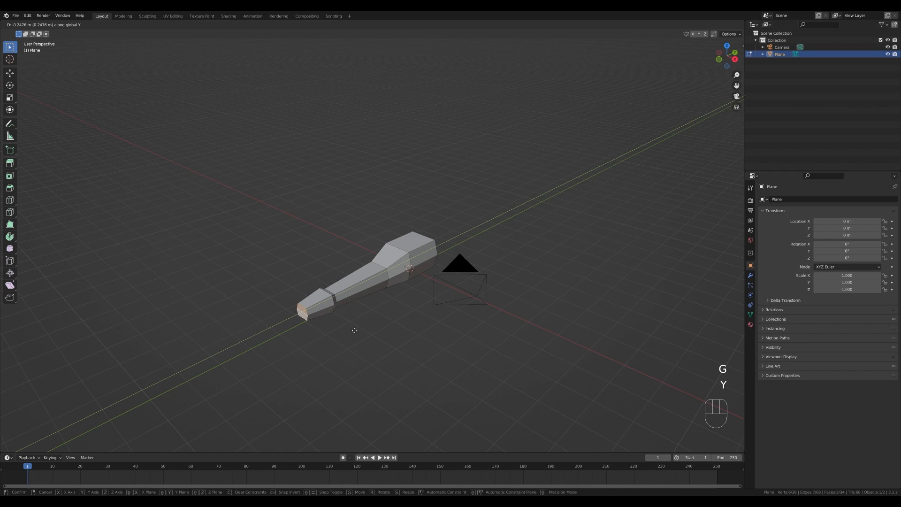
pyautogui.click(355, 330)
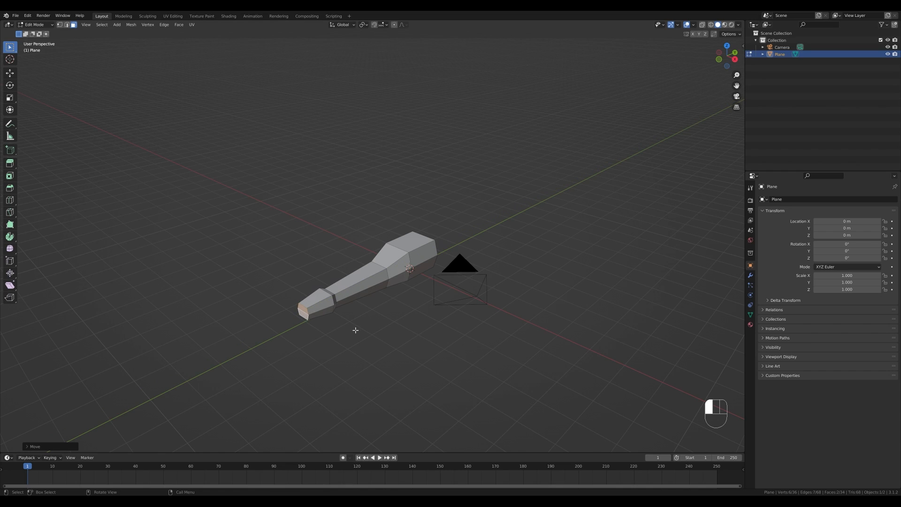
# Edge-slide the upper and lower edges of the nose's end back by a factor of about 0.41 to form a pointed wedge
pyautogui.press('2')
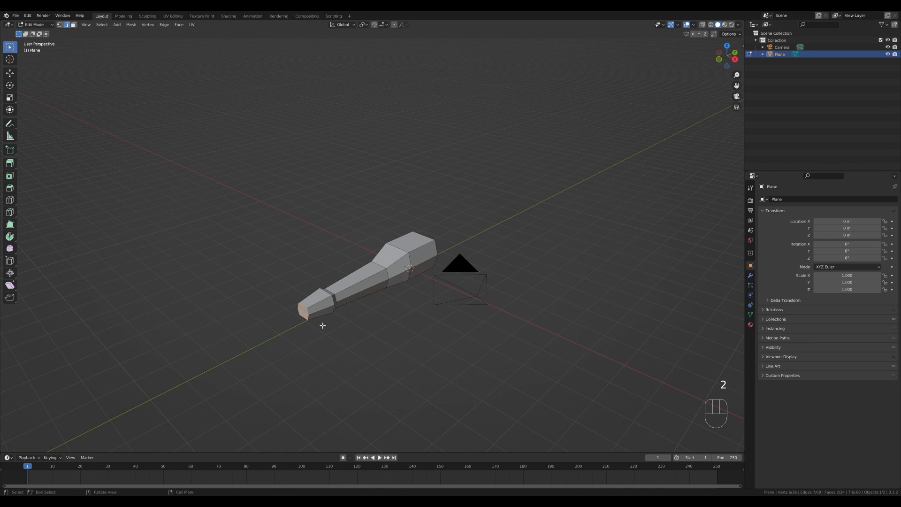
pyautogui.hotkey('ctrl', 'z')
pyautogui.hotkey('ctrl', 'z')
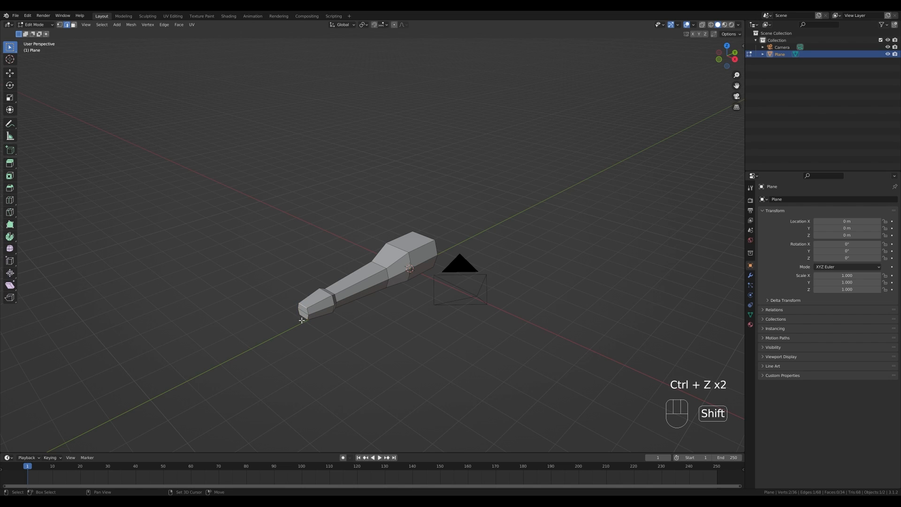
pyautogui.press('g')
pyautogui.press('g')
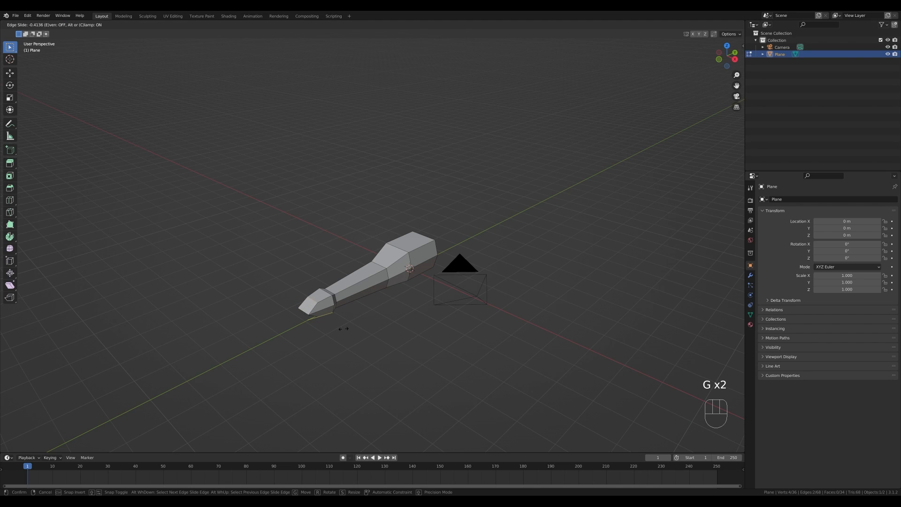
pyautogui.click(345, 328)
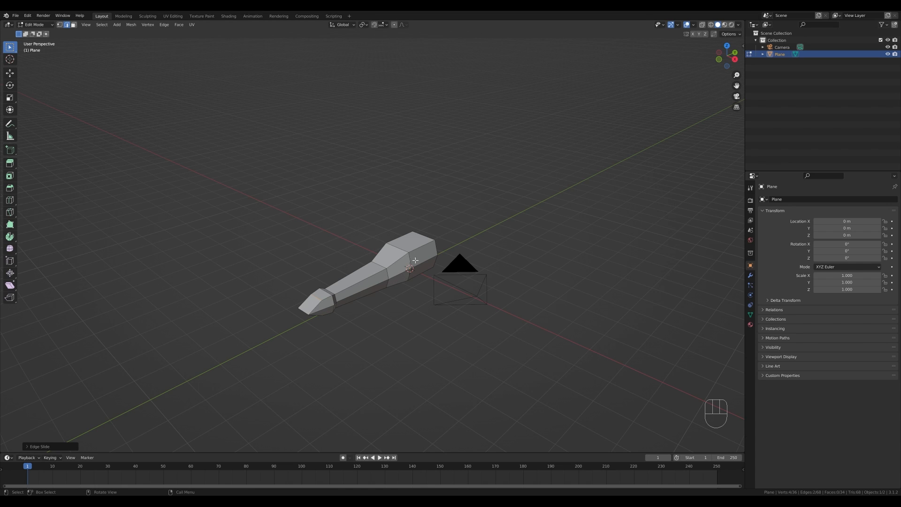
# Knife-cut horizontally from the neck's upper corner across the sloped section's side to the main body's edge, with cut-through on
pyautogui.press('KP_3')
pyautogui.scroll(4, 333, 232)
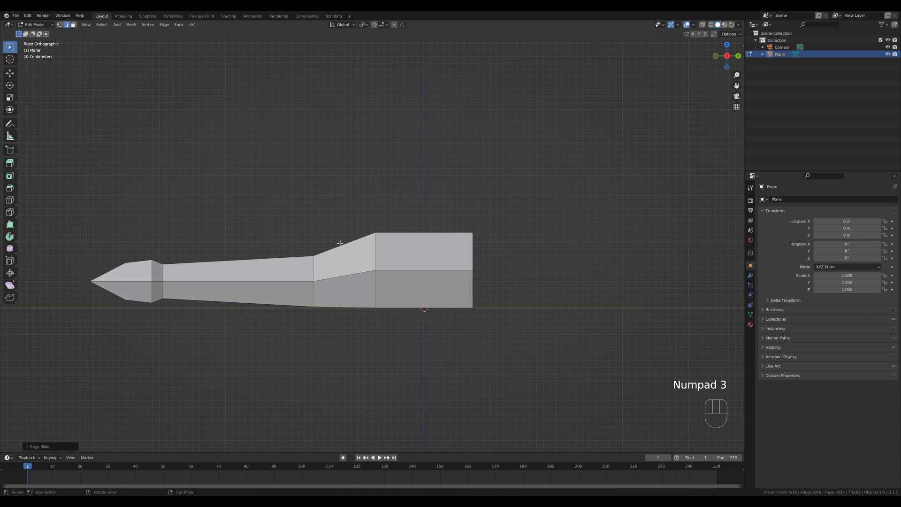
pyautogui.press('k')
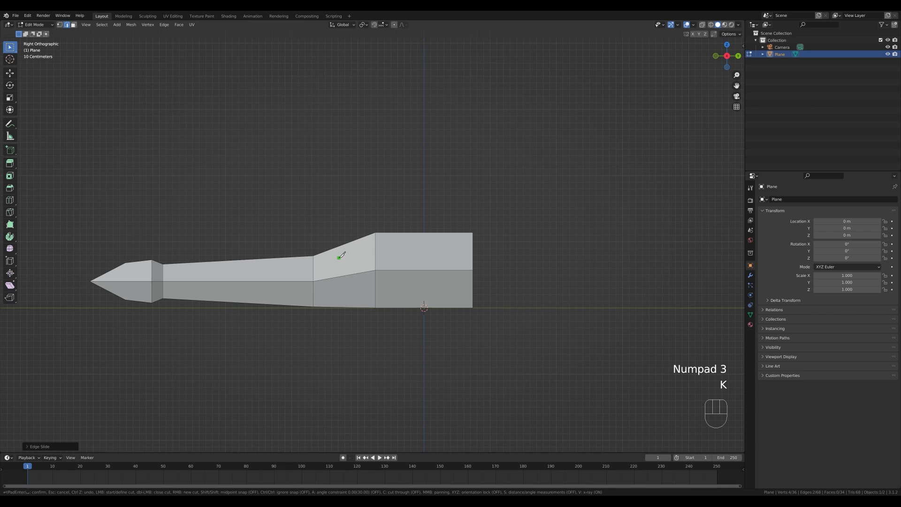
pyautogui.click(313, 255)
pyautogui.press('a')
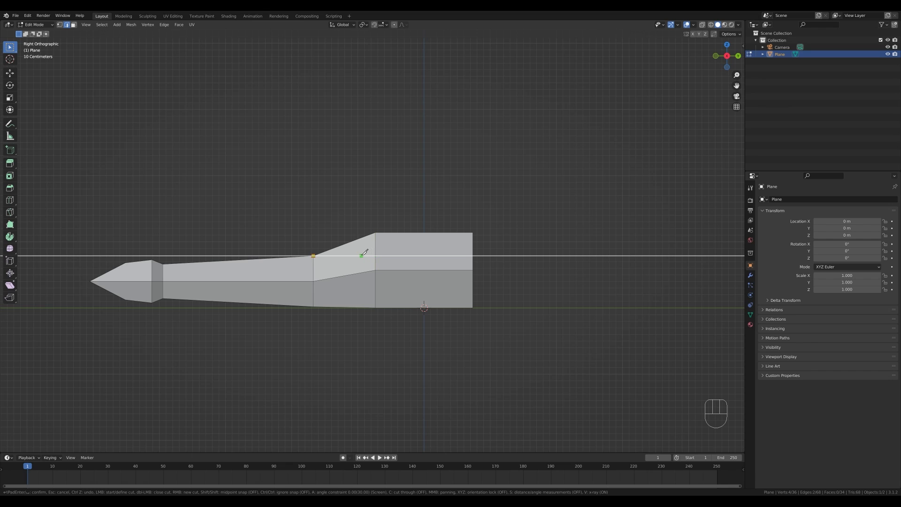
pyautogui.press('c')
pyautogui.click(376, 256)
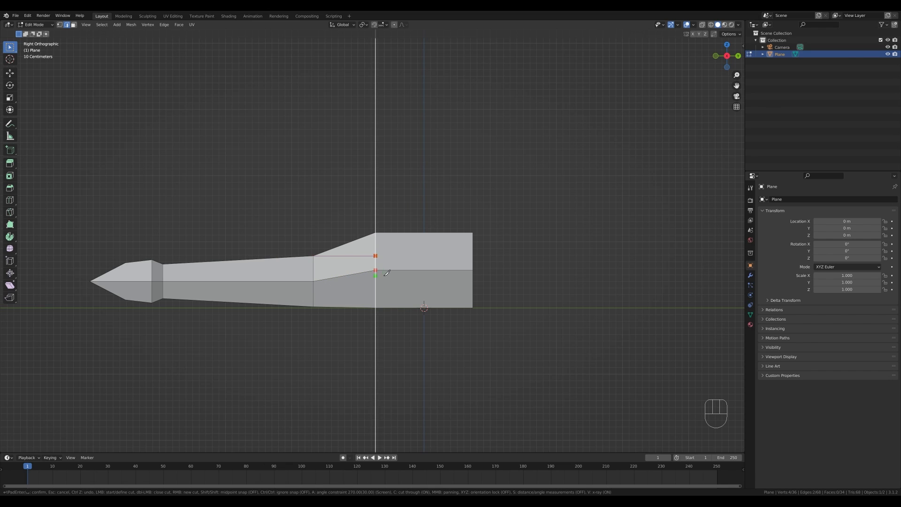
pyautogui.press('Return')
# Inset the sloped top face and the two triangular side faces beside it individually by about 0.067 m to form window frames
pyautogui.moveTo(379, 278); pyautogui.dragTo(429, 294, button='middle')
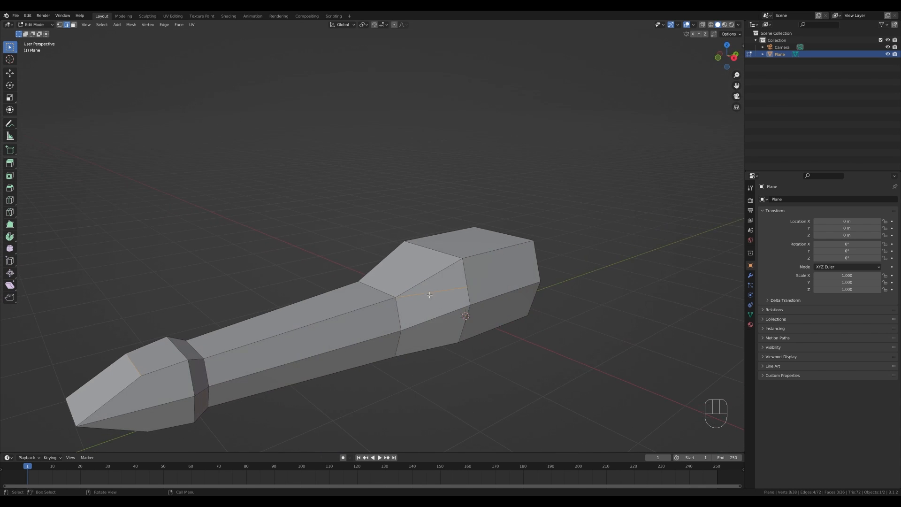
pyautogui.press('3')
pyautogui.click(444, 280)
pyautogui.keyDown('shift'); pyautogui.click(422, 268); pyautogui.keyUp('shift')
pyautogui.moveTo(423, 269); pyautogui.dragTo(500, 292, button='middle')
pyautogui.keyDown('shift'); pyautogui.click(430, 252); pyautogui.keyUp('shift')
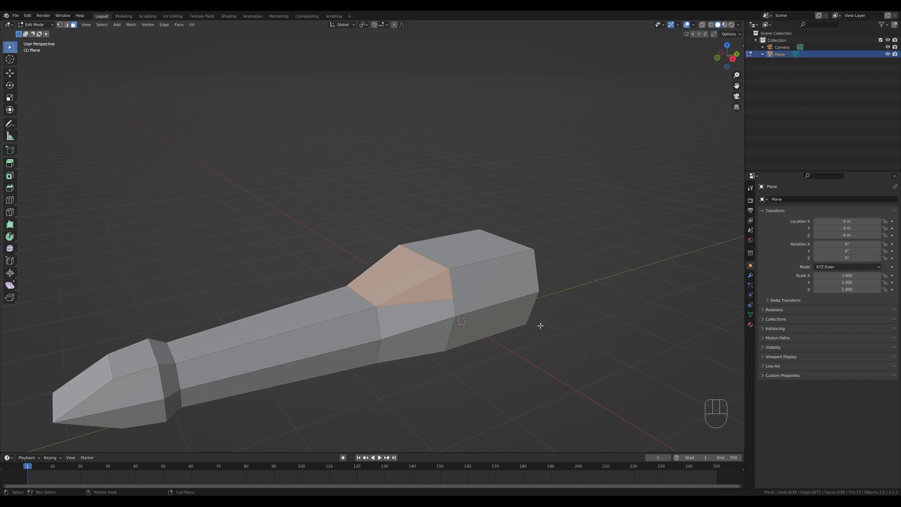
pyautogui.press('i')
pyautogui.press('i')
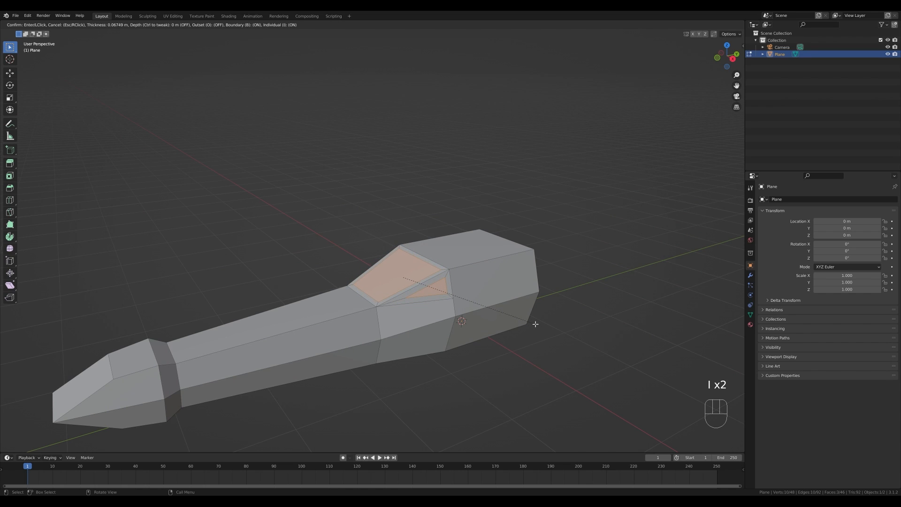
pyautogui.click(535, 324)
# Extrude the three inset window faces inward along their normals by about 0.09 m
pyautogui.moveTo(503, 315); pyautogui.dragTo(591, 338, button='middle')
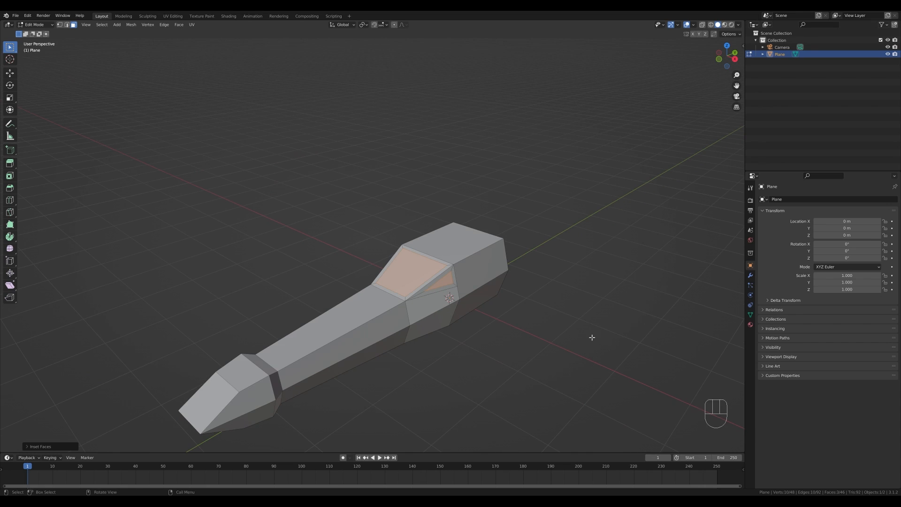
pyautogui.hotkey('alt', 'e')
pyautogui.click(577, 345)
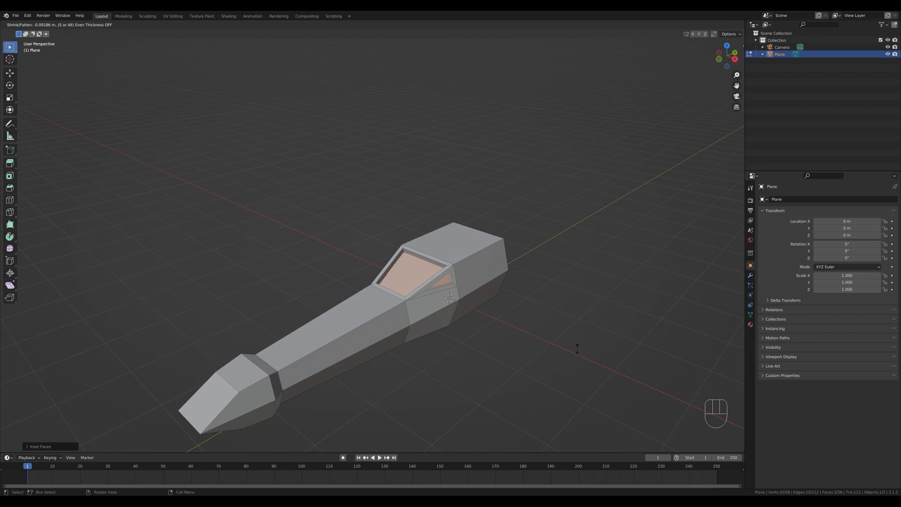
pyautogui.click(577, 348)
# Move the two rear end faces of the body back along Y by about 0.3 m
pyautogui.moveTo(573, 331); pyautogui.dragTo(478, 312, button='middle')
pyautogui.click(402, 292)
pyautogui.keyDown('shift'); pyautogui.click(398, 301); pyautogui.keyUp('shift')
pyautogui.press('g')
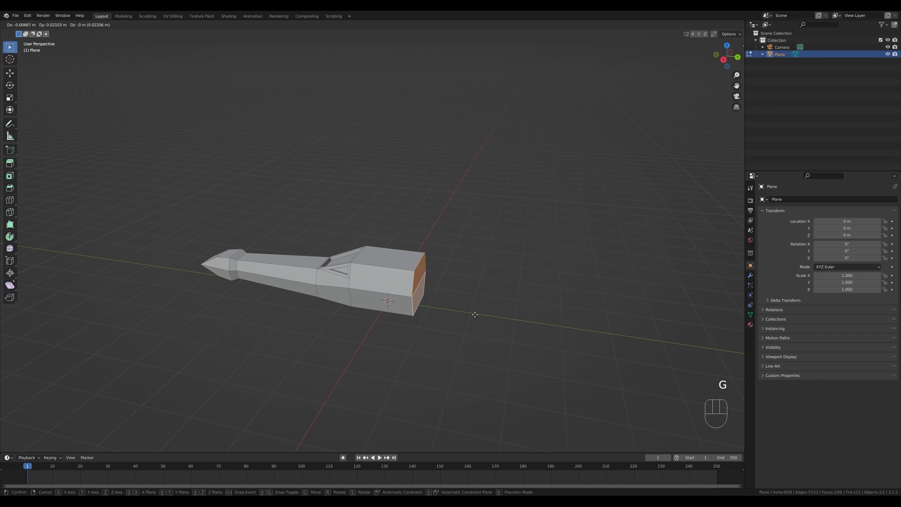
pyautogui.press('y')
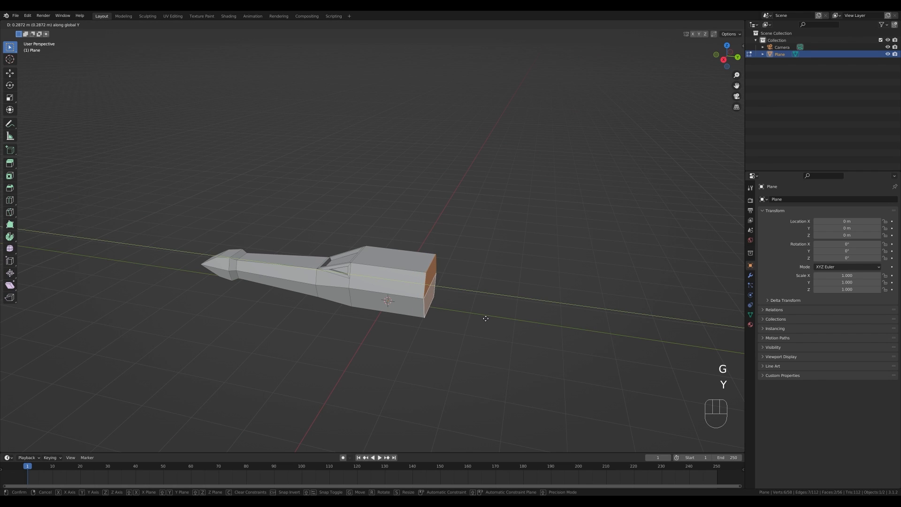
pyautogui.click(489, 317)
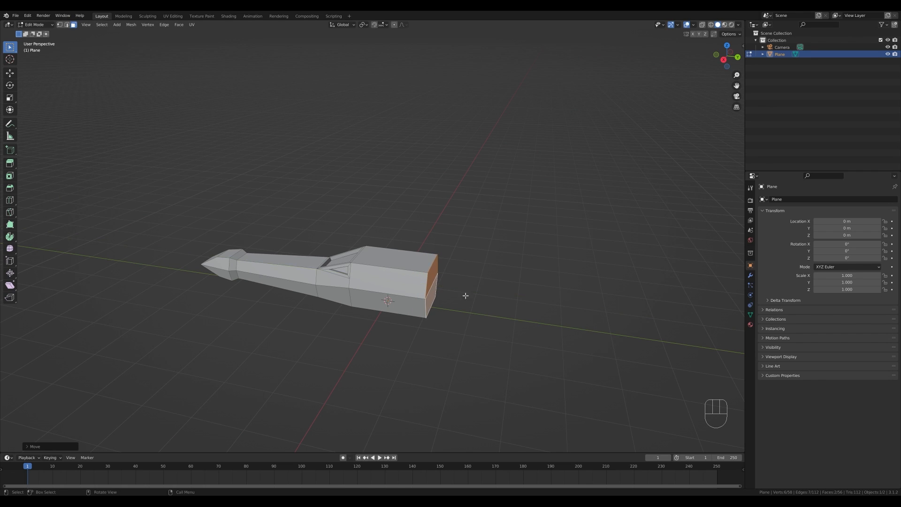
# Inset the top face of the rear body to leave a narrow border around it
pyautogui.moveTo(466, 297); pyautogui.dragTo(433, 249, button='middle')
pyautogui.click(432, 248)
pyautogui.press('i')
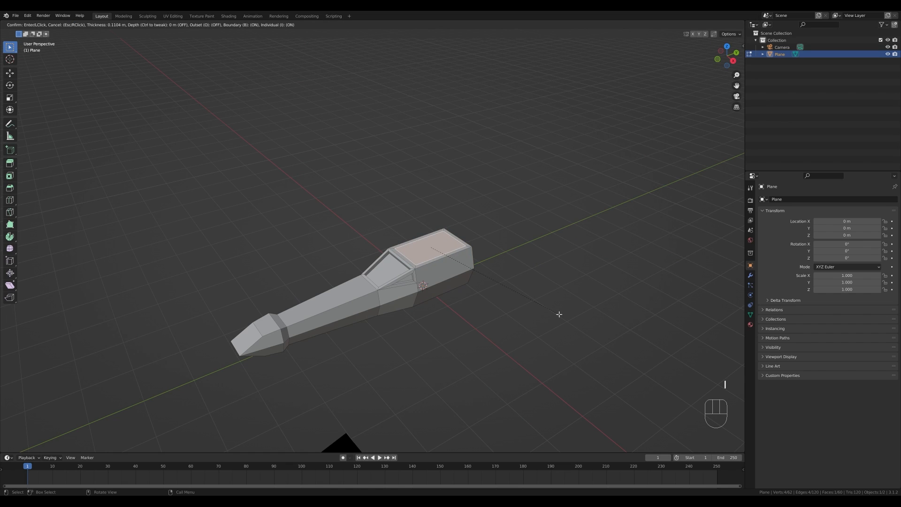
pyautogui.click(406, 253)
pyautogui.press('Escape')
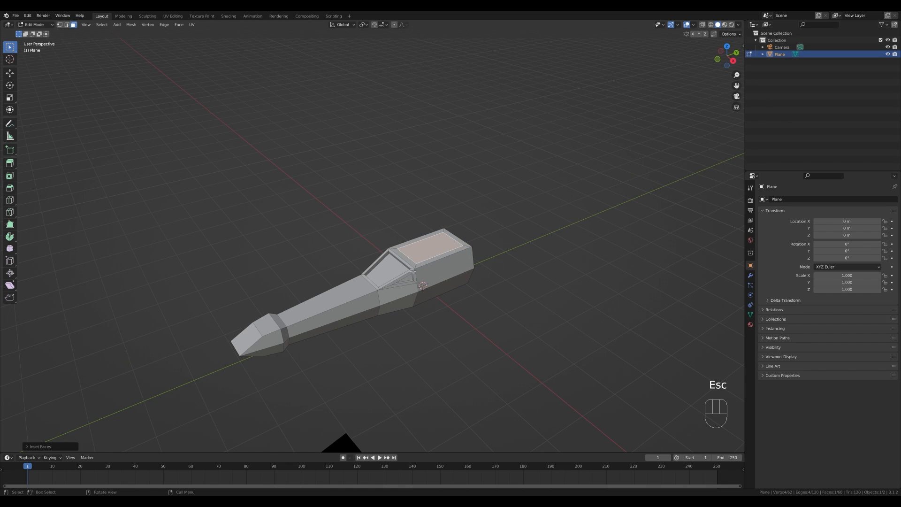
# Edge-slide the front edge of the inset top face toward the rear by a factor of about 0.27
pyautogui.press('2')
pyautogui.click(408, 255)
pyautogui.press('g')
pyautogui.press('g')
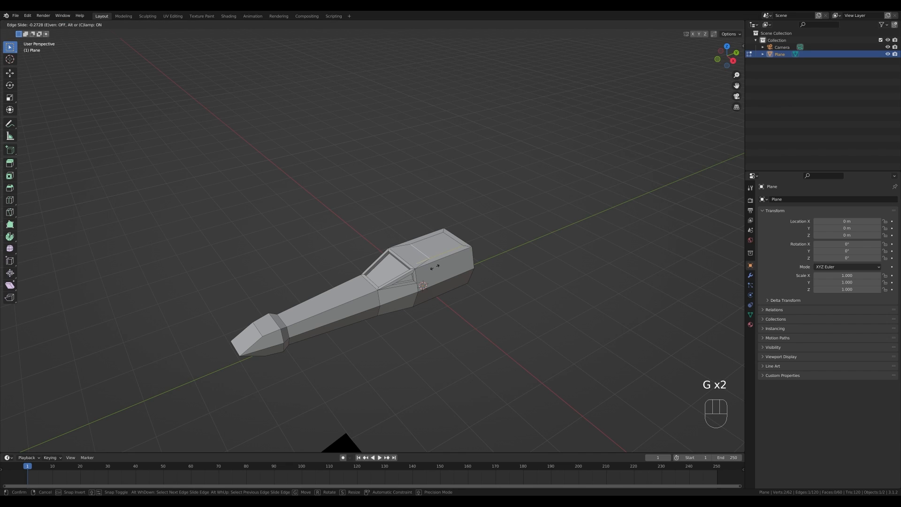
pyautogui.click(436, 266)
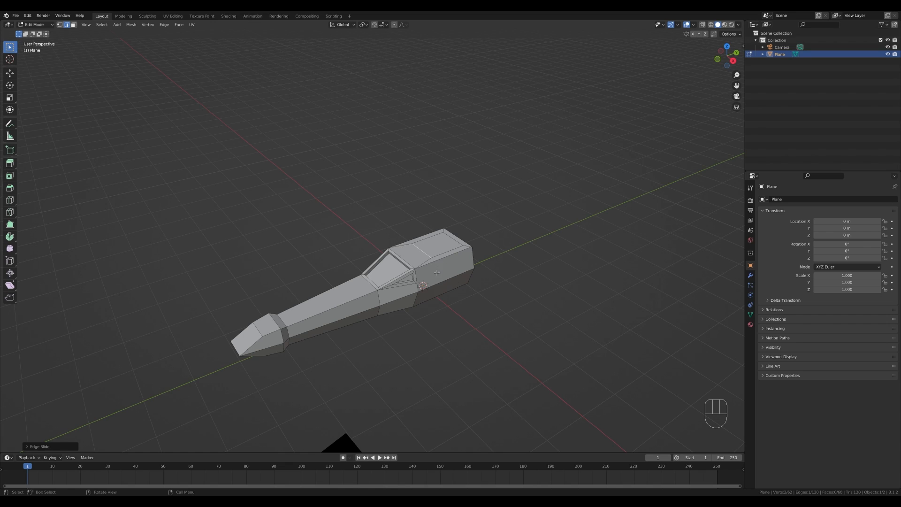
# Extrude the inset top face down into the body by about 0.12 m to form a recess
pyautogui.press('3')
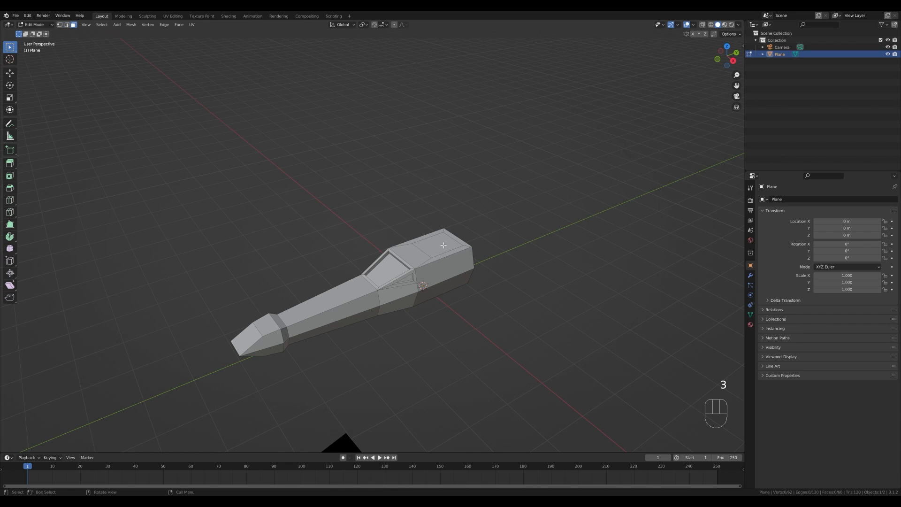
pyautogui.click(441, 245)
pyautogui.press('e')
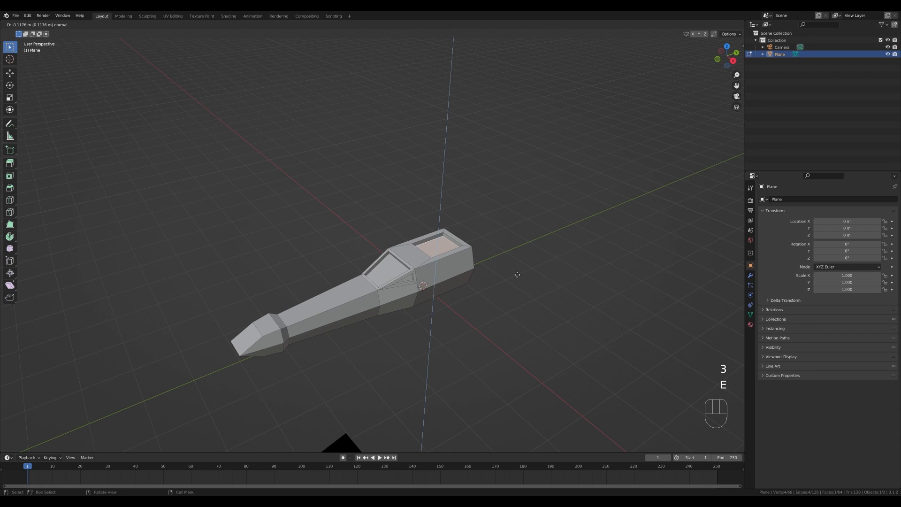
pyautogui.click(516, 274)
pyautogui.scroll(2, 455, 254)
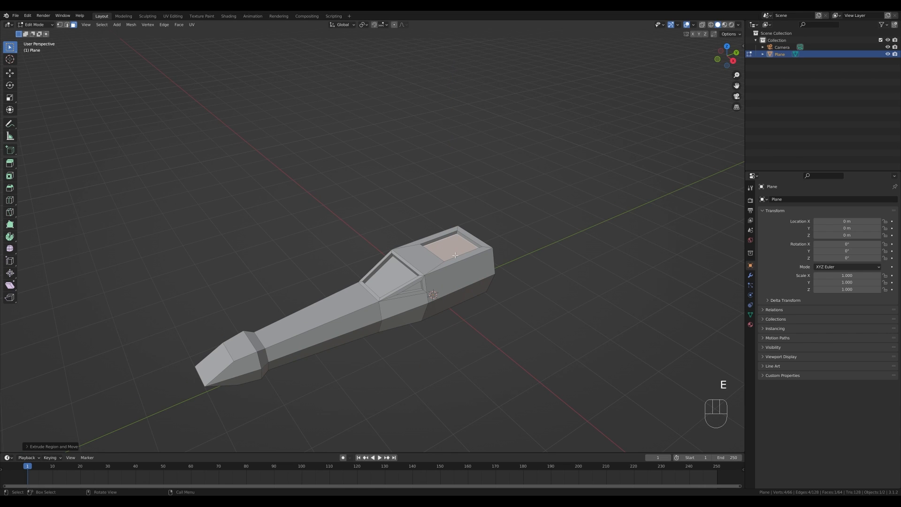
# Show the model in wireframe shading from the top view, framed on the recessed rear body
pyautogui.moveTo(514, 260); pyautogui.dragTo(590, 298, button='middle')
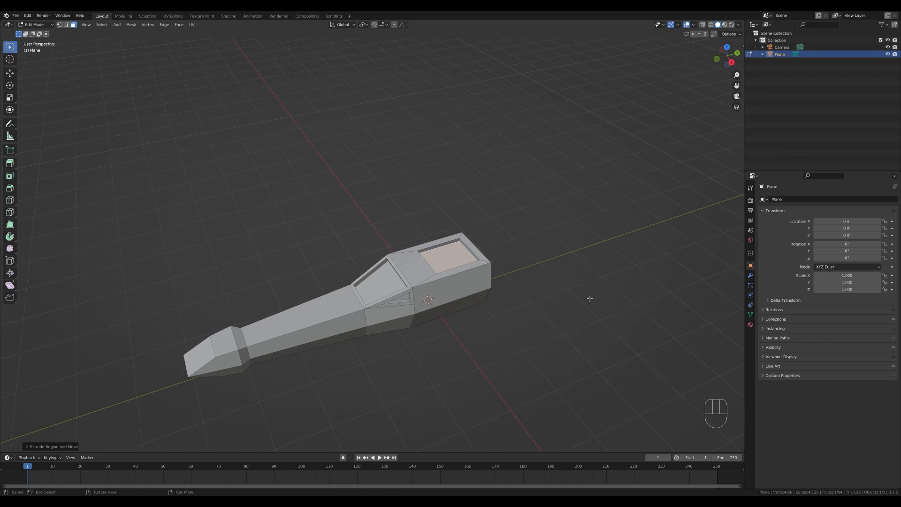
pyautogui.press('KP_7')
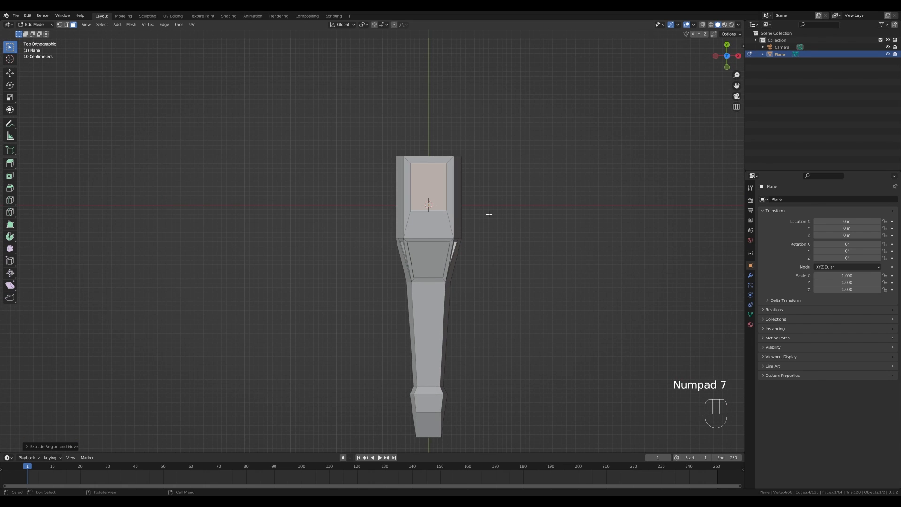
pyautogui.press('z')
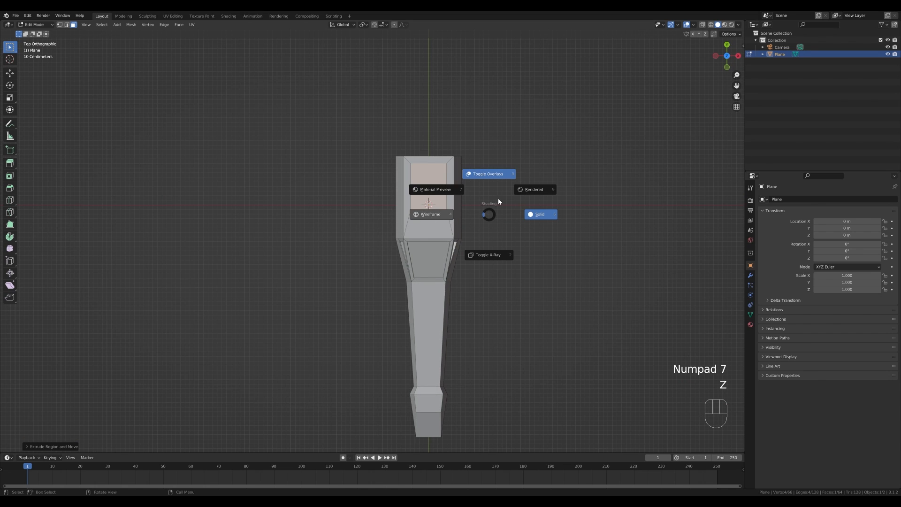
pyautogui.click(416, 224)
pyautogui.keyDown('shift'); pyautogui.moveTo(500, 198); pyautogui.dragTo(466, 221, button='middle'); pyautogui.keyUp('shift')
pyautogui.scroll(2, 500, 230)
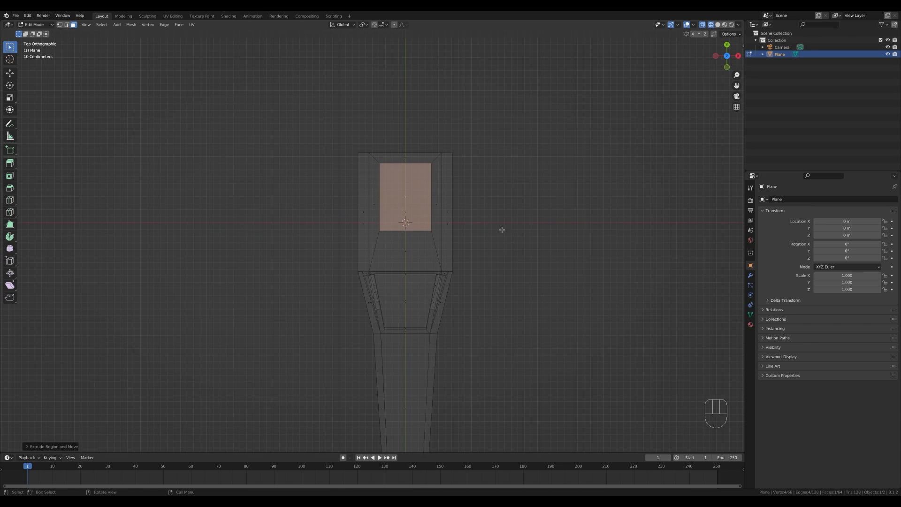
# Duplicate the recess floor face, scale the copy down to about a third, and place it in the recess's rear-left corner
pyautogui.hotkey('shift', 'd')
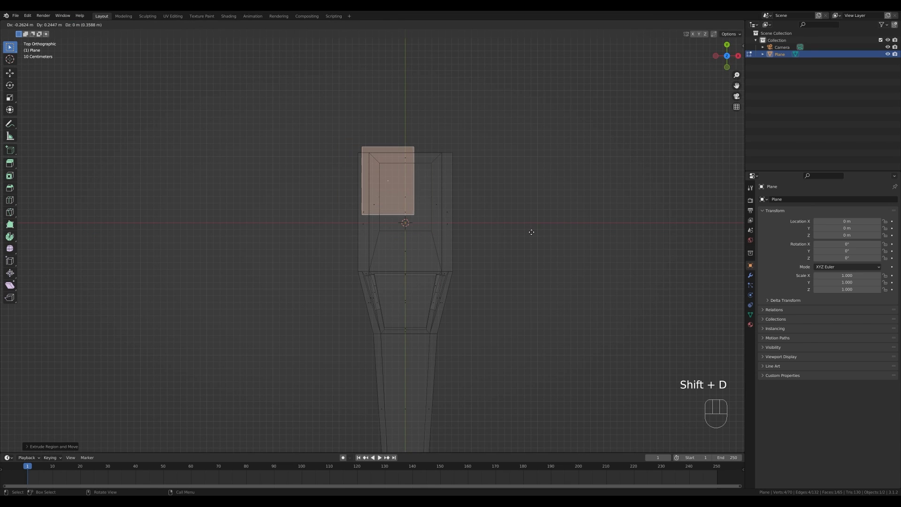
pyautogui.click(533, 232)
pyautogui.press('s')
pyautogui.click(467, 216)
pyautogui.press('g')
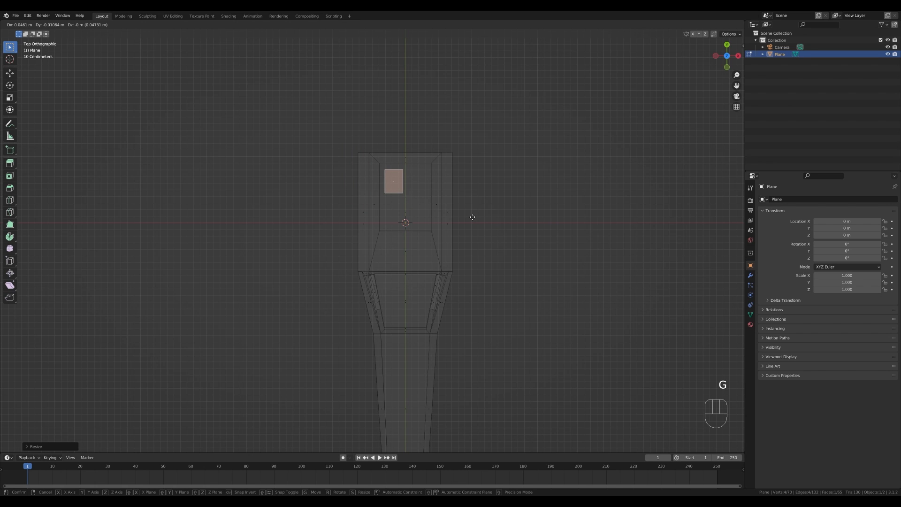
pyautogui.click(472, 216)
# Extrude the small duplicated face upward to form a low box inside the recess
pyautogui.moveTo(471, 217)
pyautogui.mouseDown(button='middle')
pyautogui.moveTo(486, 227)
pyautogui.moveTo(477, 215)
pyautogui.mouseUp(button='middle')
pyautogui.press('e')
pyautogui.click(478, 209)
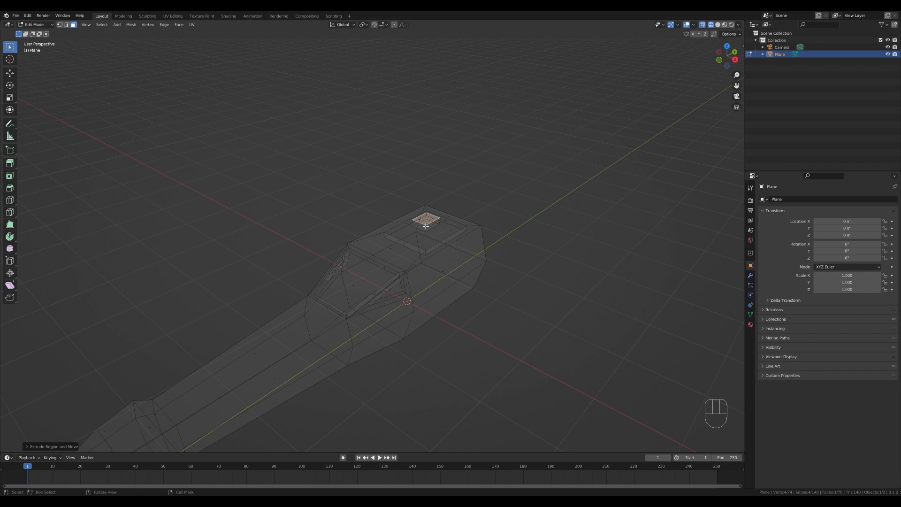
# Duplicate the whole small box twice, placing one copy directly in front of it and another to its right
pyautogui.press('l')
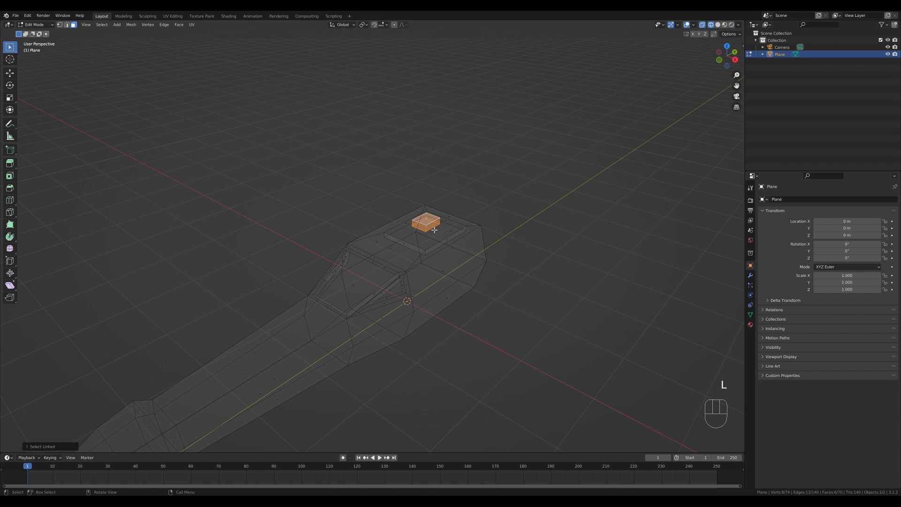
pyautogui.press('KP_7')
pyautogui.hotkey('shift', 'd')
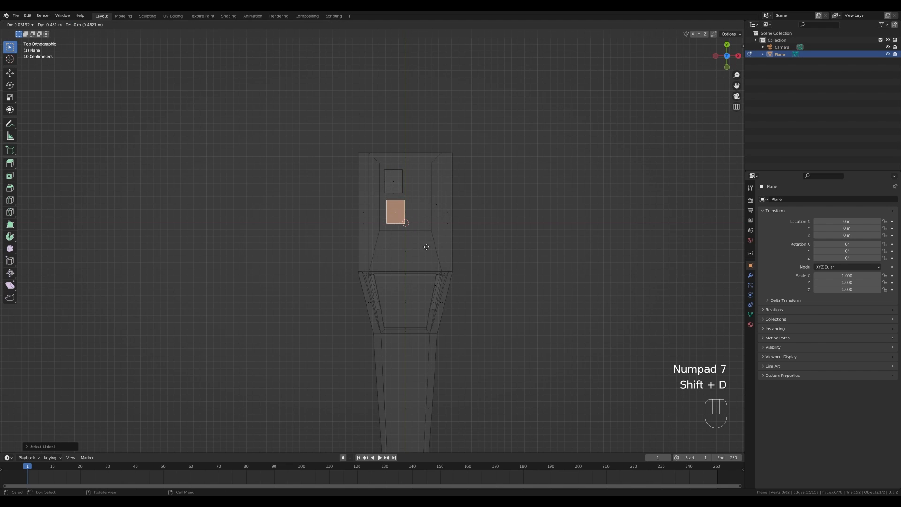
pyautogui.click(424, 244)
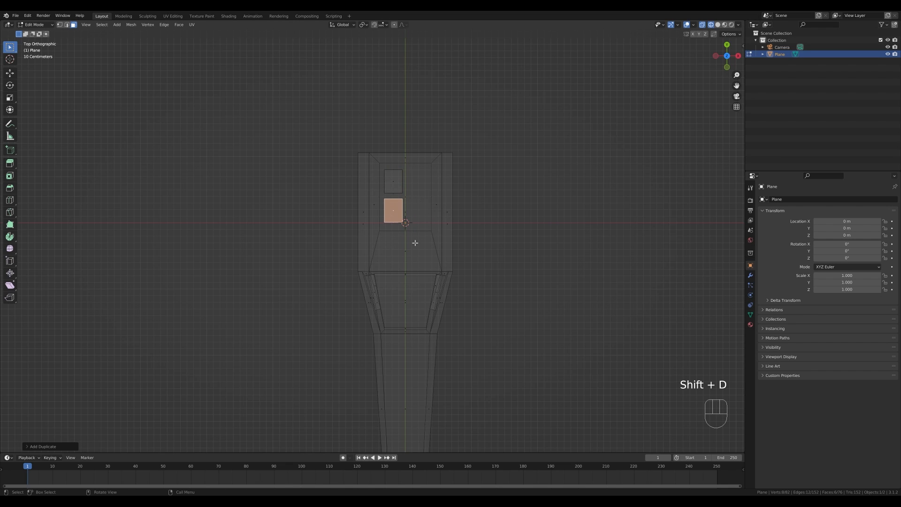
pyautogui.hotkey('shift', 'd')
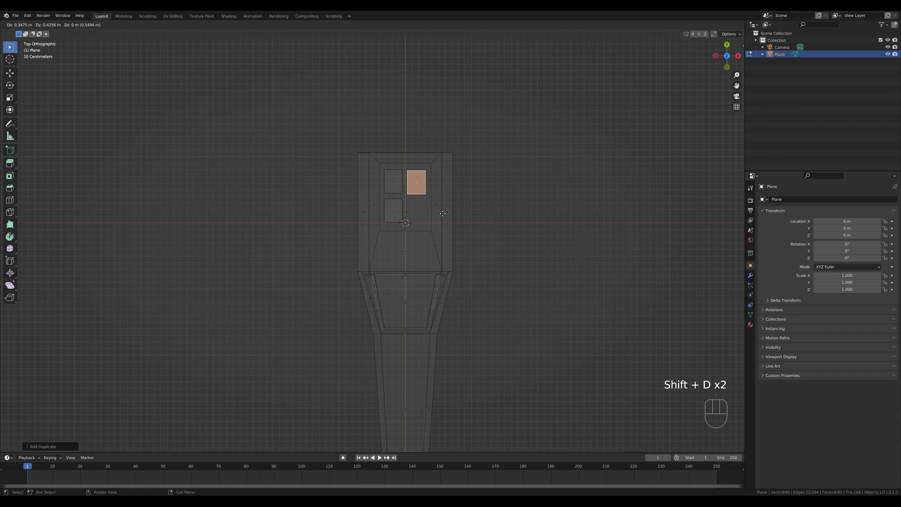
pyautogui.click(442, 213)
# Narrow the box copy beside the rear-left box to under half its width, and stretch its front end forward to align with the front box
pyautogui.press('1')
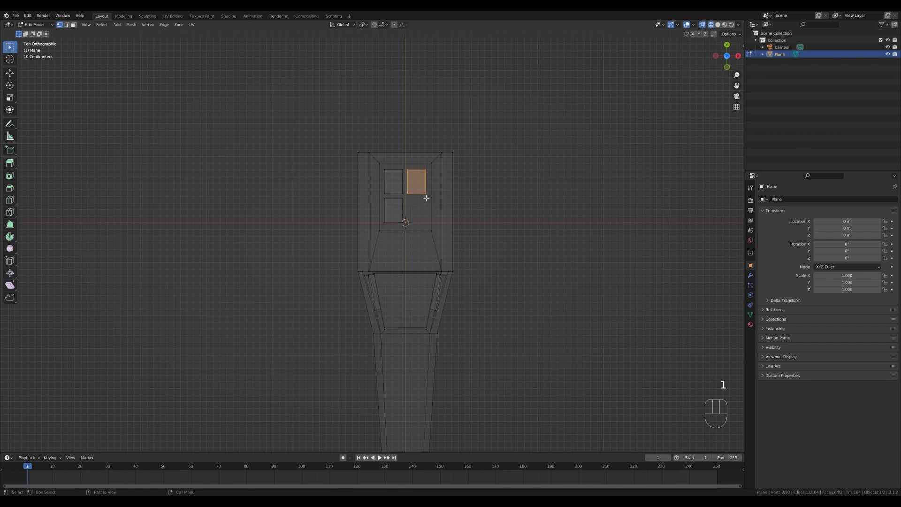
pyautogui.moveTo(422, 166); pyautogui.dragTo(435, 198)
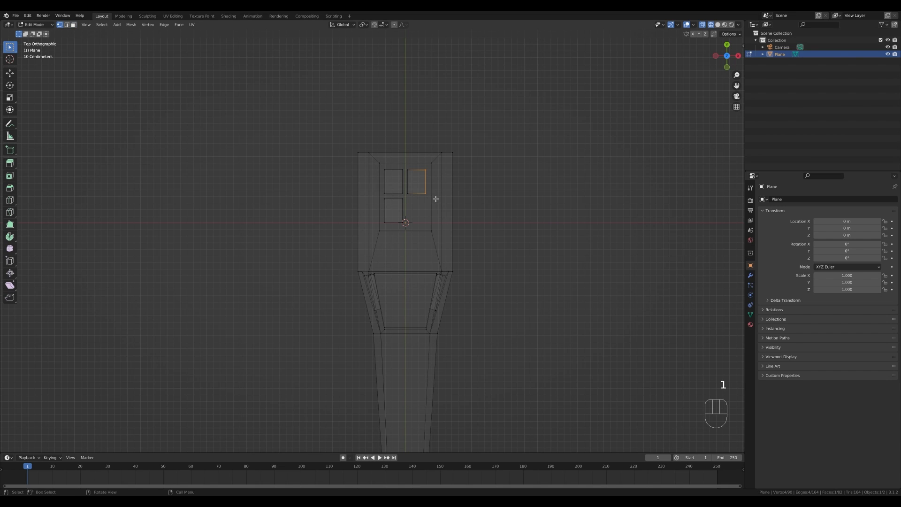
pyautogui.press('g')
pyautogui.press('x')
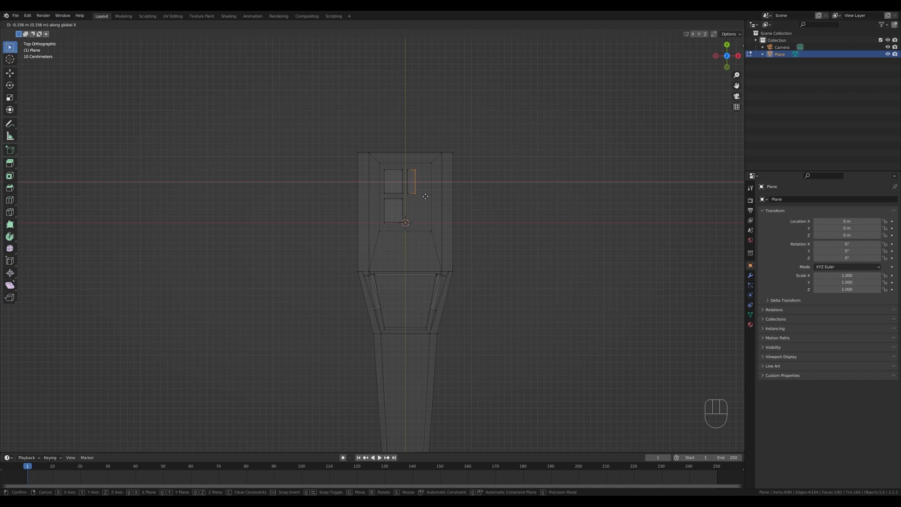
pyautogui.click(426, 198)
pyautogui.press('g')
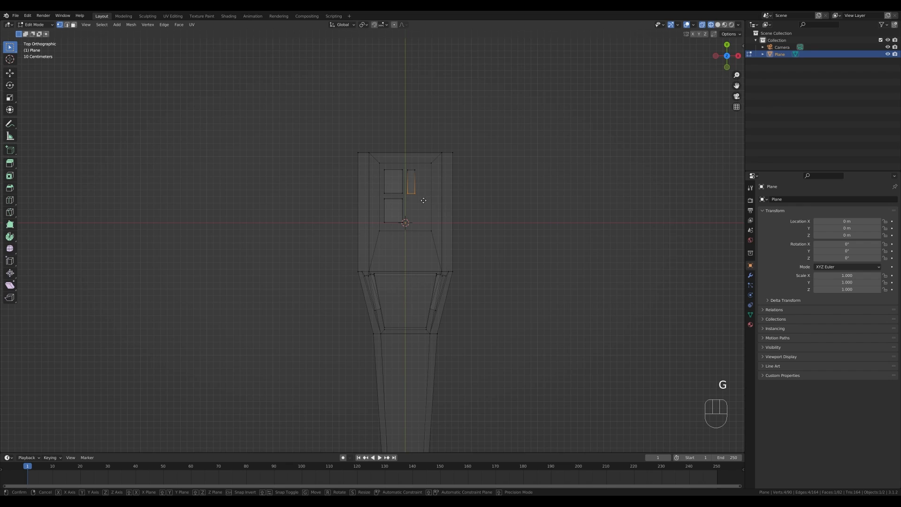
pyautogui.press('y')
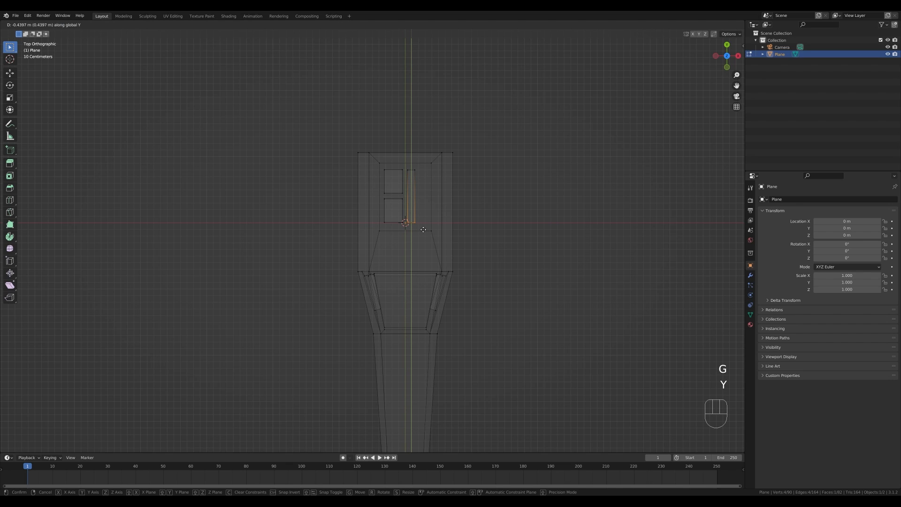
pyautogui.click(423, 230)
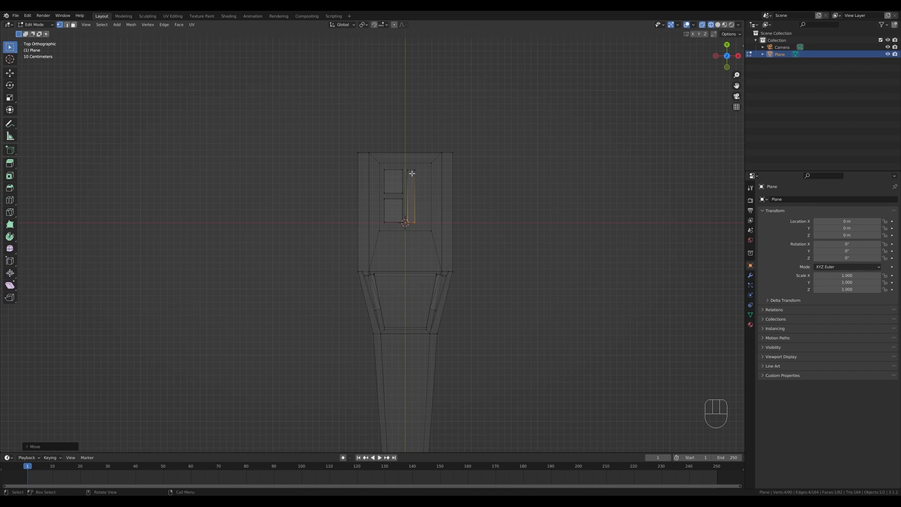
# Duplicate the long narrow box along the X axis, placing the copy beside it near the recess's right wall
pyautogui.press('l')
pyautogui.hotkey('shift', 'd')
pyautogui.press('x')
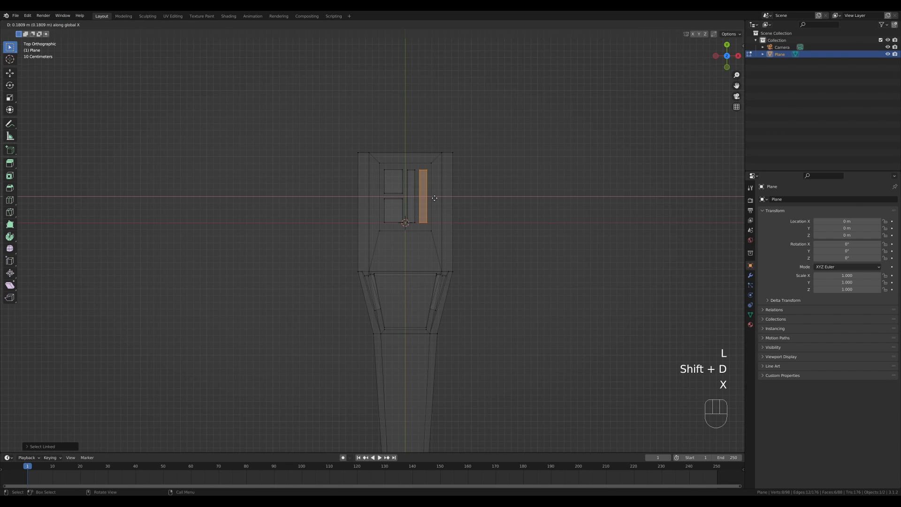
pyautogui.click(433, 198)
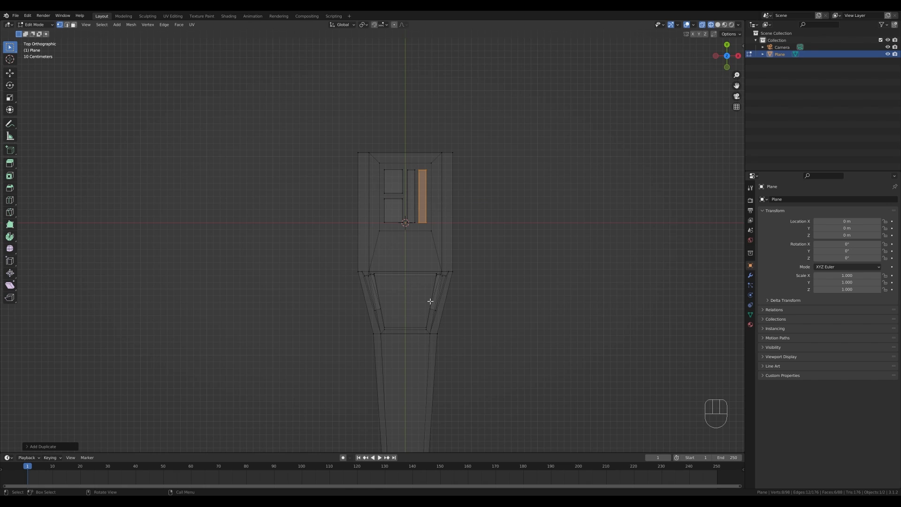
# In solid shading, lower the top faces of the rear-left box and the inner long box, the latter by about 0.06 m
pyautogui.moveTo(430, 301)
pyautogui.mouseDown(button='middle')
pyautogui.moveTo(514, 312)
pyautogui.moveTo(459, 211)
pyautogui.mouseUp(button='middle')
pyautogui.press('z')
pyautogui.click(504, 214)
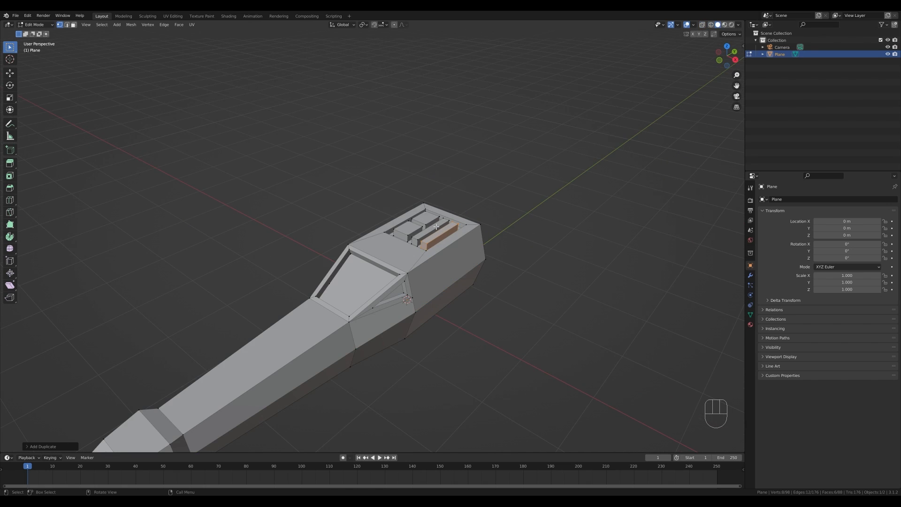
pyautogui.press('3')
pyautogui.press('g')
pyautogui.press('z')
pyautogui.click(452, 226)
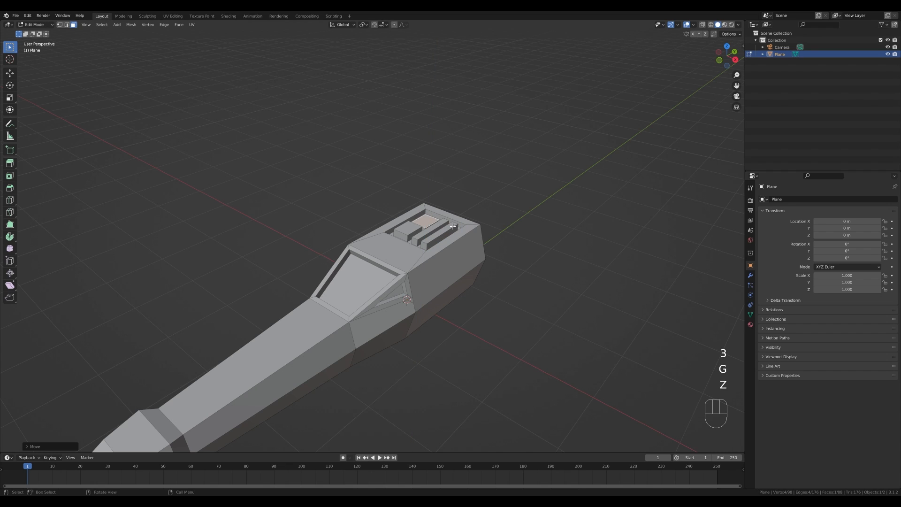
pyautogui.click(437, 225)
pyautogui.press('g')
pyautogui.press('z')
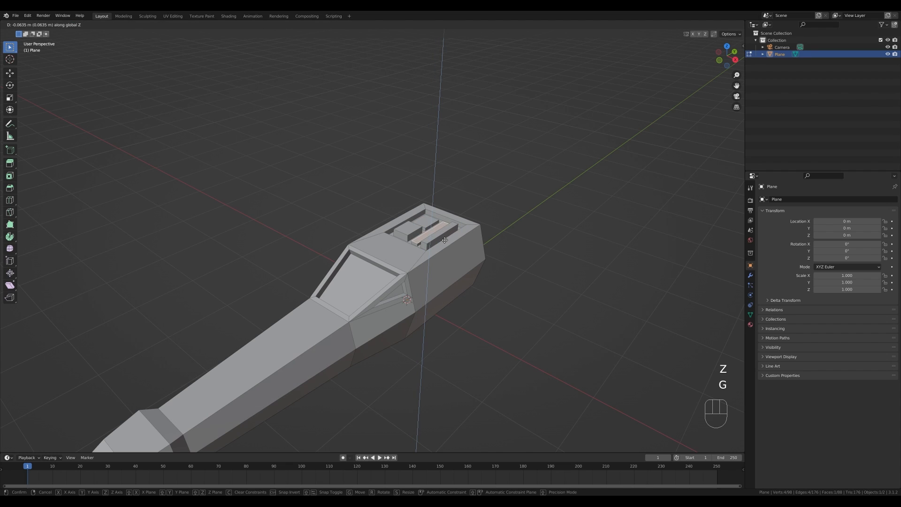
pyautogui.click(444, 241)
# Snap the 3D cursor to the centre of the top face between the cockpit window and the rear recess
pyautogui.scroll(-3, 347, 264)
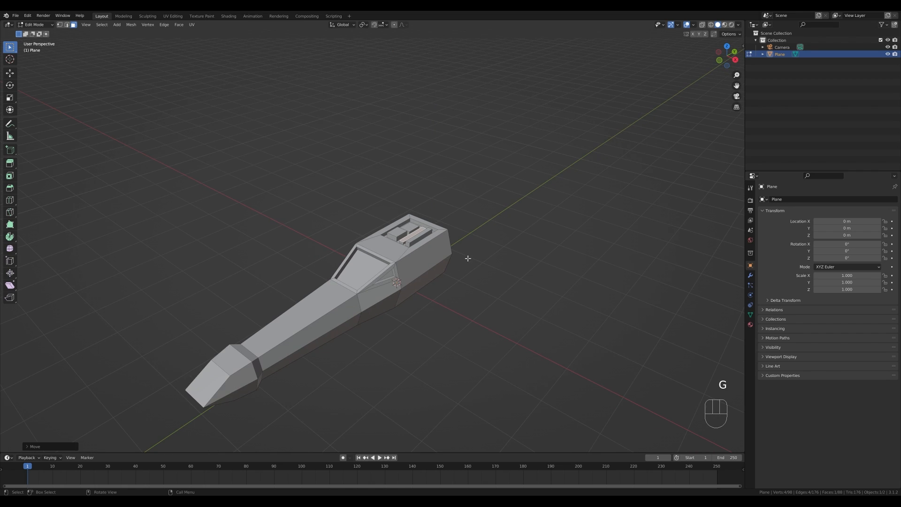
pyautogui.click(402, 257)
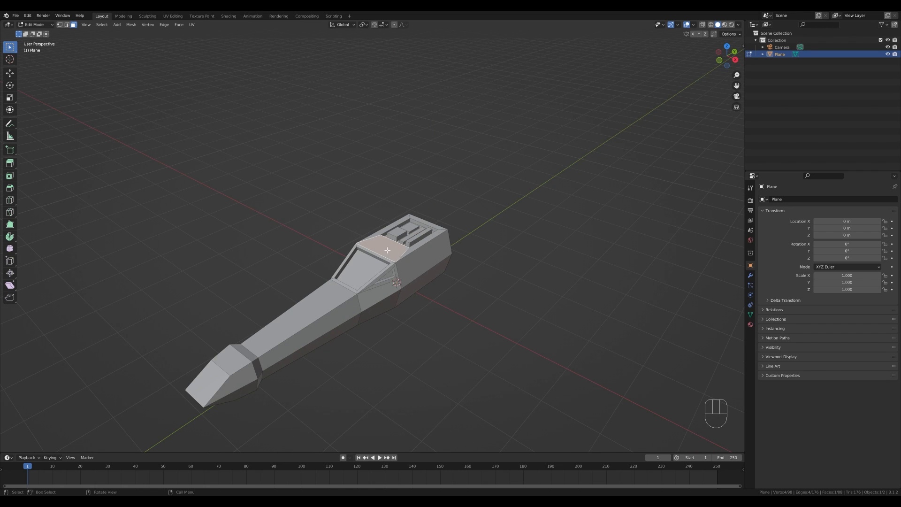
pyautogui.hotkey('shift', 's')
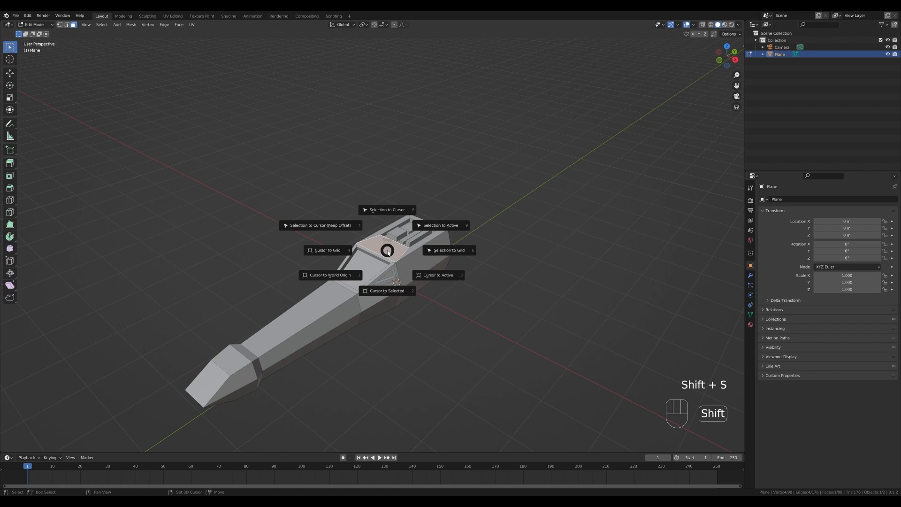
pyautogui.click(387, 298)
# Add a separate Round Cube mesh object at the 3D cursor with the Quadsphere preset and 3 arc divisions
pyautogui.press('Tab')
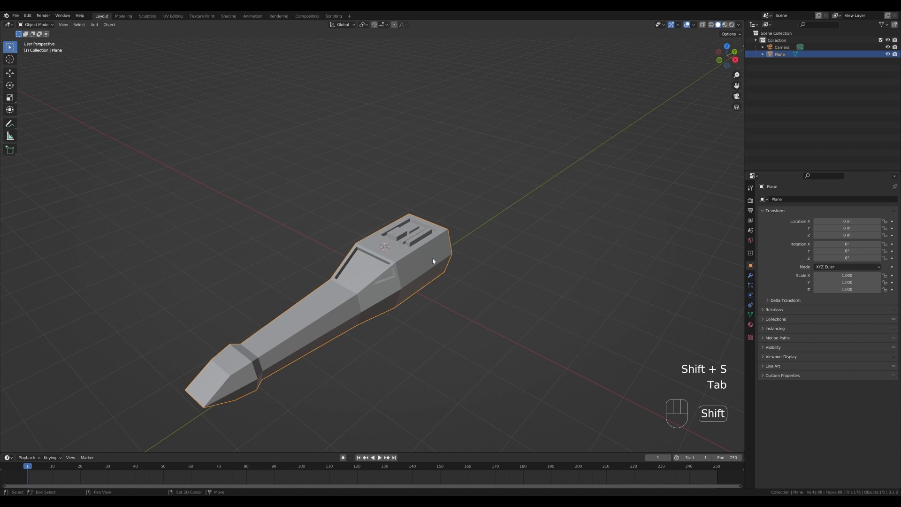
pyautogui.hotkey('shift', 'a')
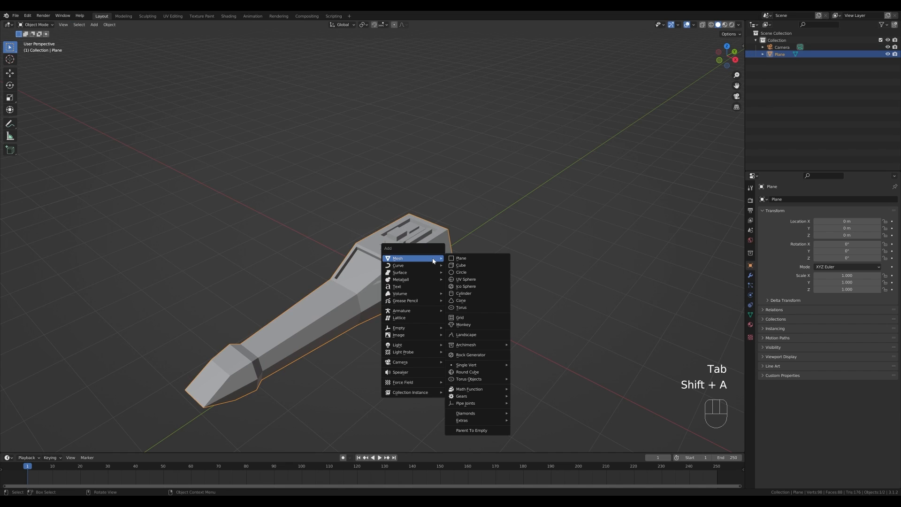
pyautogui.click(469, 372)
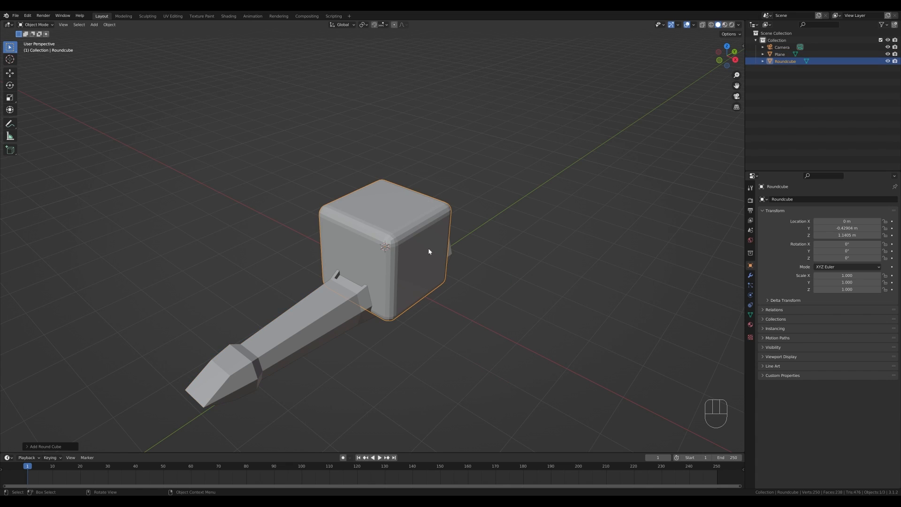
pyautogui.click(65, 448)
pyautogui.click(63, 272)
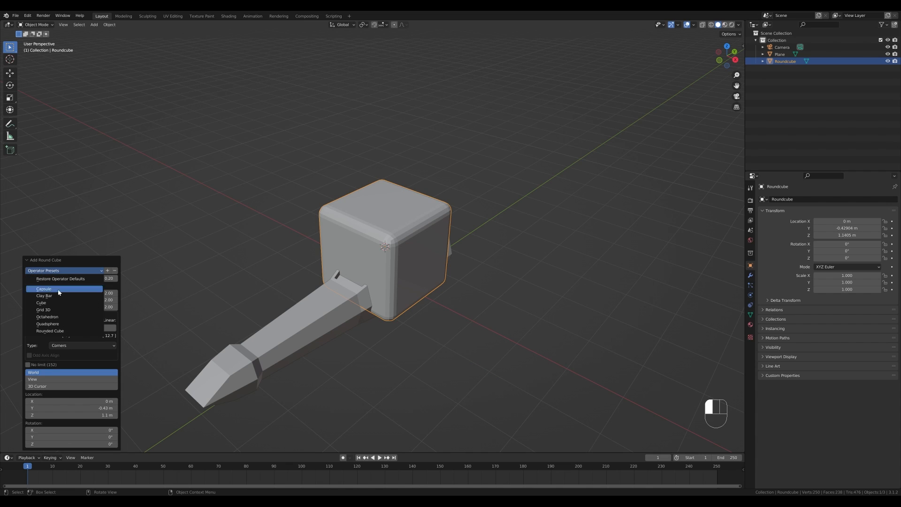
pyautogui.click(52, 324)
pyautogui.moveTo(26, 331); pyautogui.dragTo(10, 331)
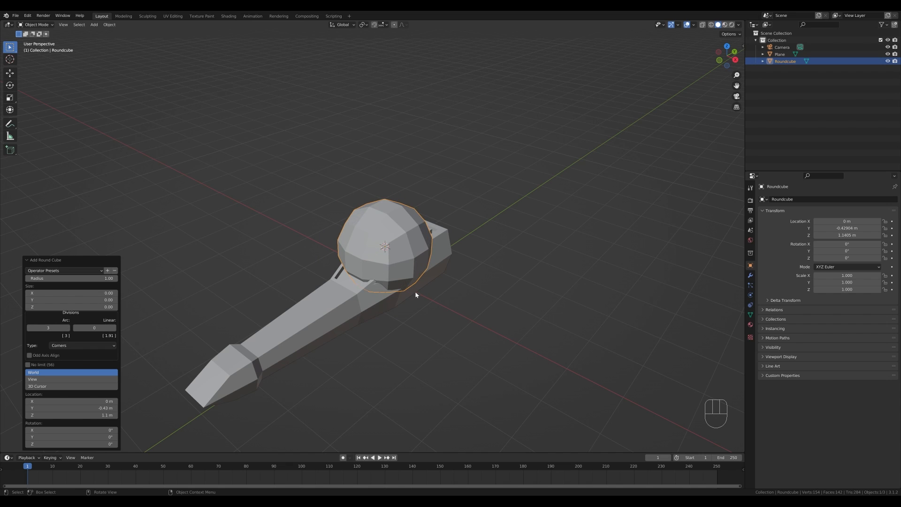
# Scale the sphere's mesh down to about a quarter so it forms a small dome on the fuselage top
pyautogui.press('Tab')
pyautogui.press('s')
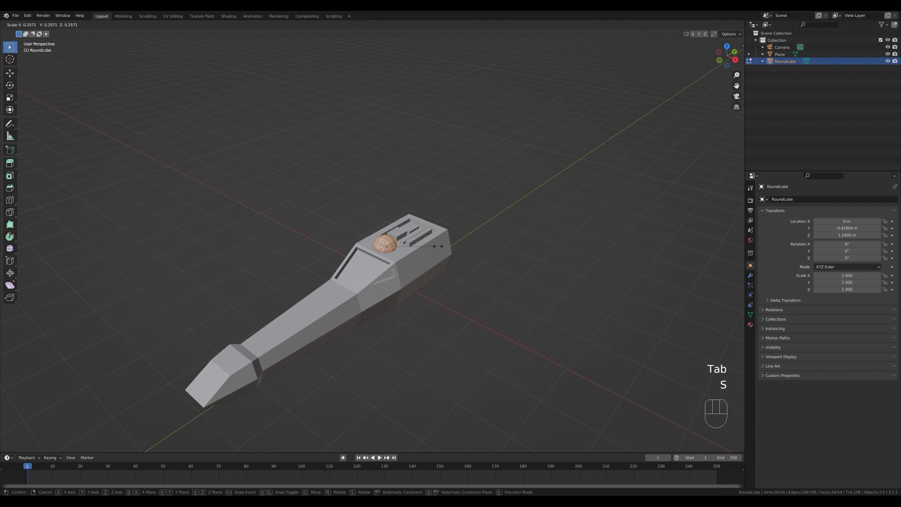
pyautogui.click(438, 245)
pyautogui.press('Tab')
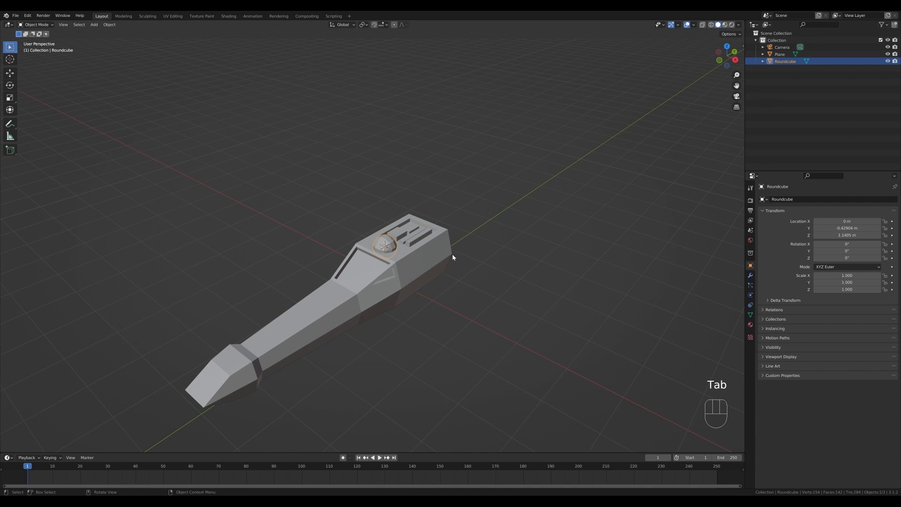
# Join the small sphere into the fuselage object
pyautogui.scroll(-2, 377, 244)
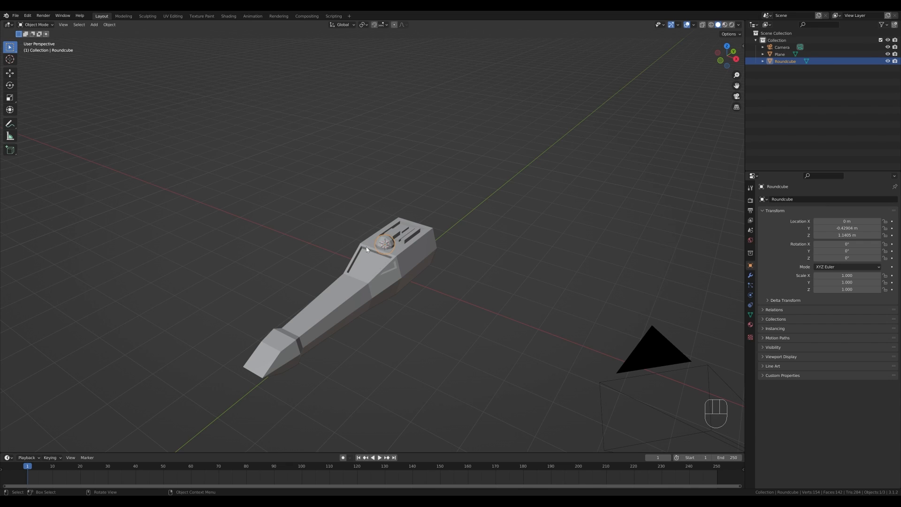
pyautogui.keyDown('shift'); pyautogui.click(415, 255); pyautogui.keyUp('shift')
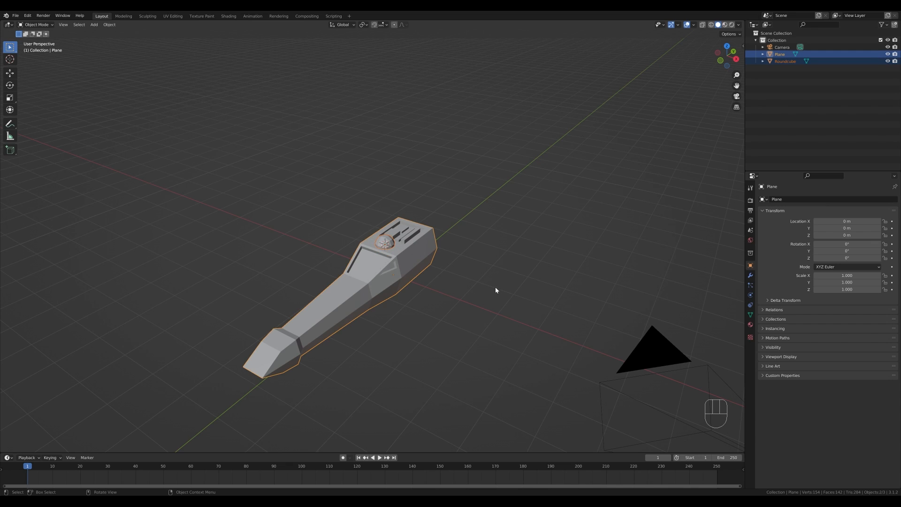
pyautogui.hotkey('ctrl', 'j')
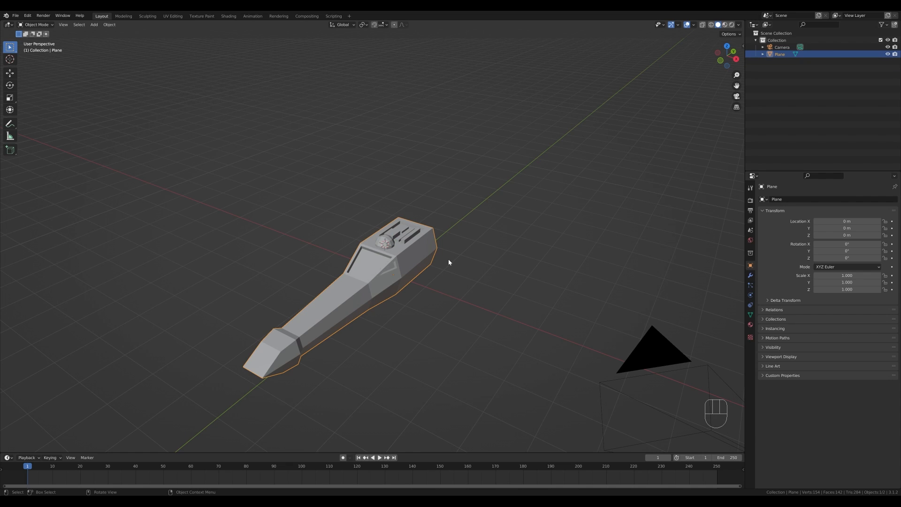
# From the front view, move the entire mesh down about 0.57 m along Z so the object's origin sits mid-height in the body
pyautogui.press('KP_1')
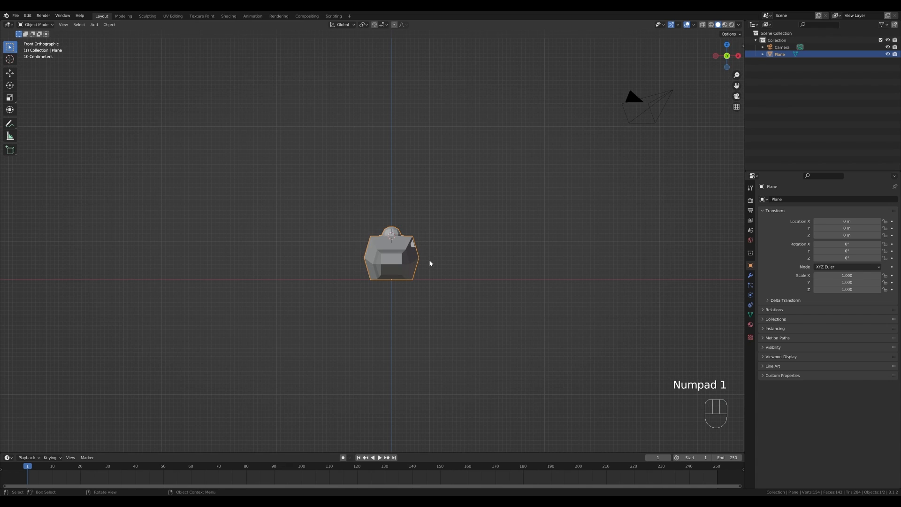
pyautogui.press('Tab')
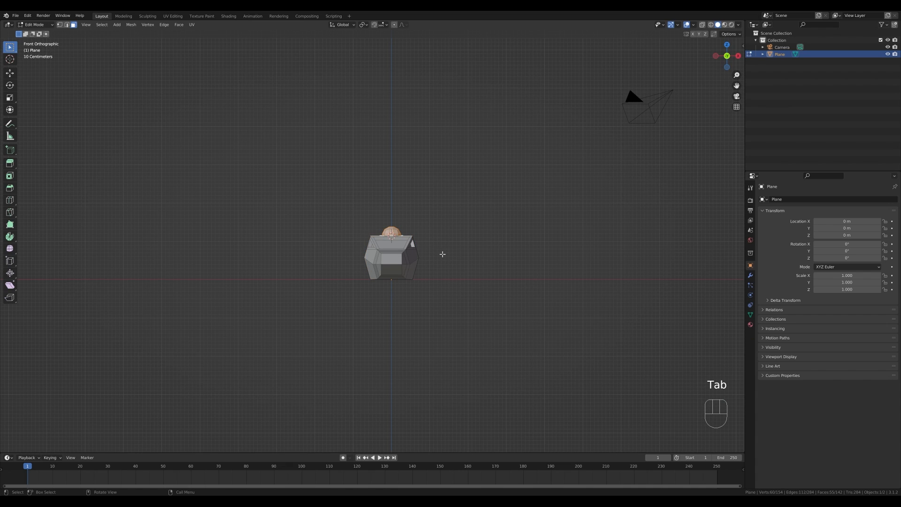
pyautogui.press('a')
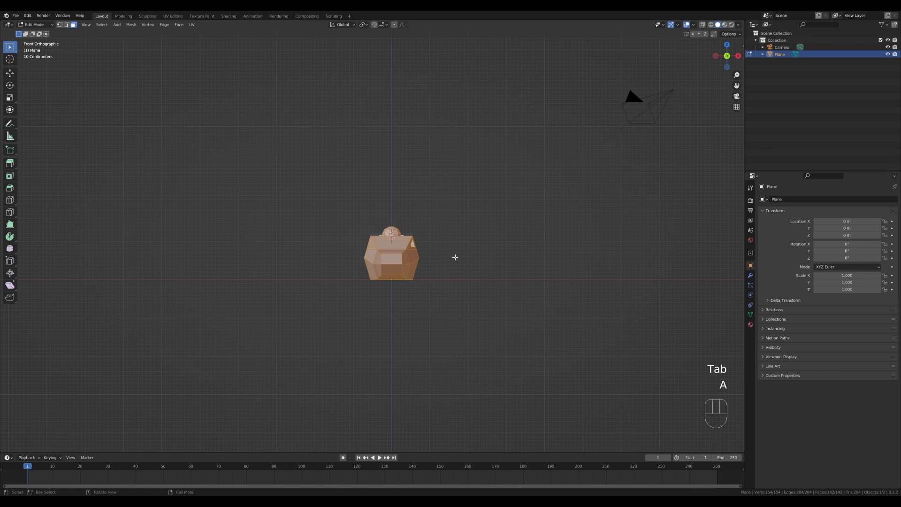
pyautogui.press('g')
pyautogui.press('z')
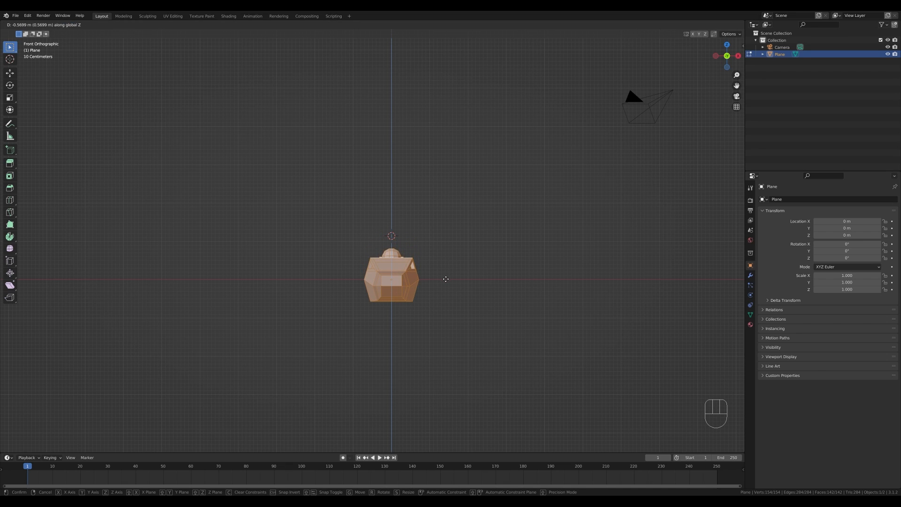
pyautogui.click(445, 279)
pyautogui.scroll(5, 416, 340)
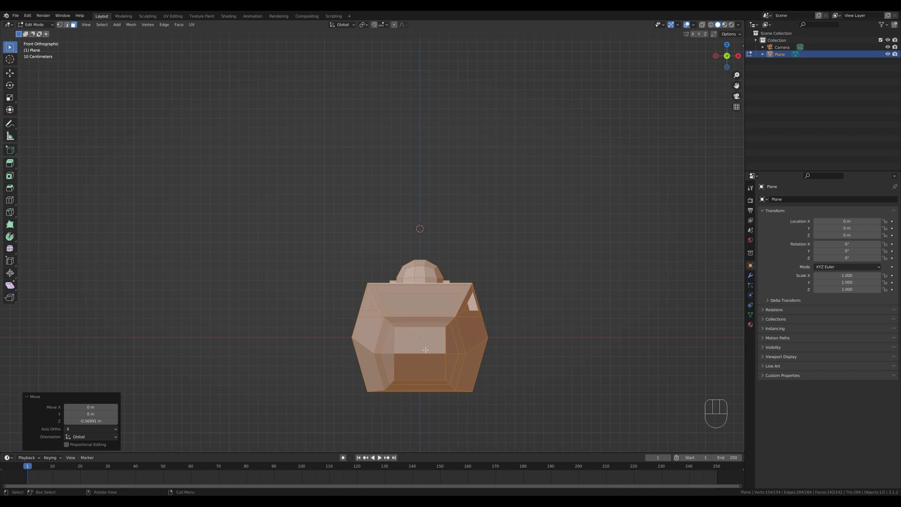
pyautogui.scroll(-3, 451, 311)
pyautogui.press('Tab')
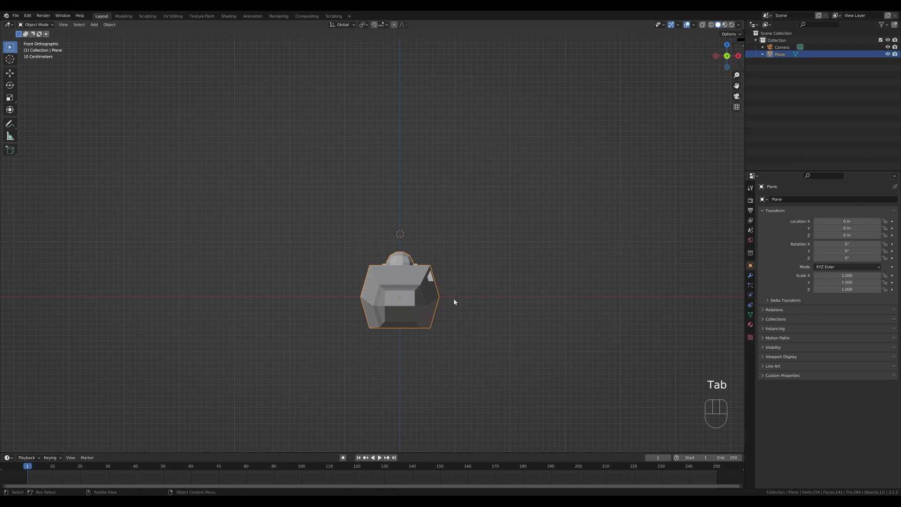
# Raise the whole object about 0.57 m along Z so its base rests on the ground line
pyautogui.press('g')
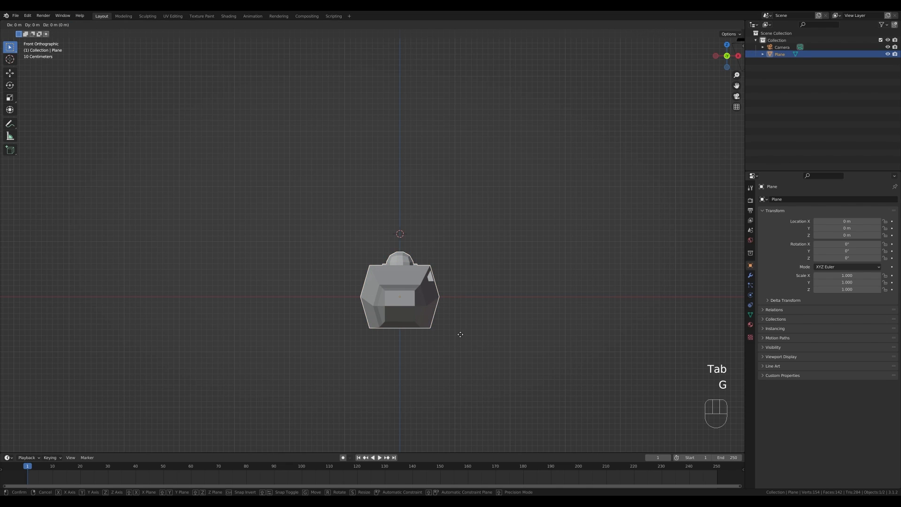
pyautogui.press('z')
pyautogui.click(455, 303)
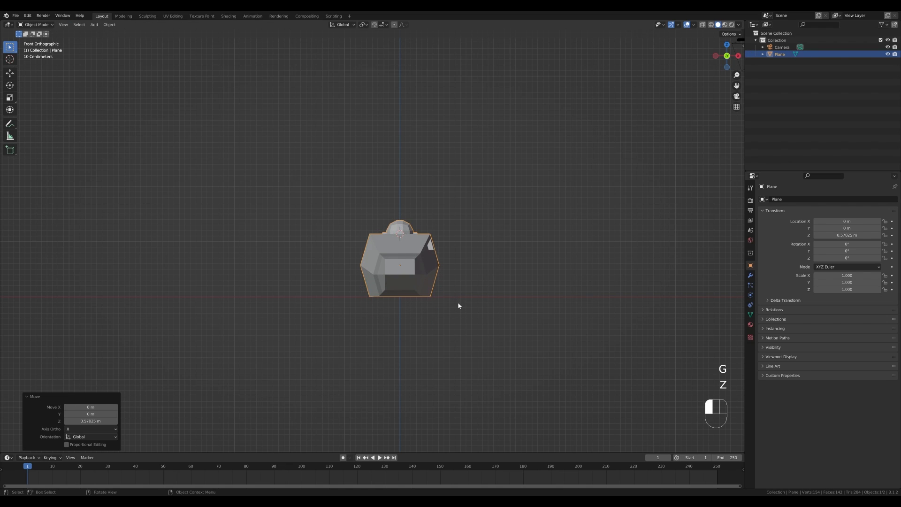
# Snap the 3D cursor to the mid-height edge on the side of the fuselage's rear section
pyautogui.moveTo(396, 266); pyautogui.dragTo(459, 299, button='middle')
pyautogui.press('Tab')
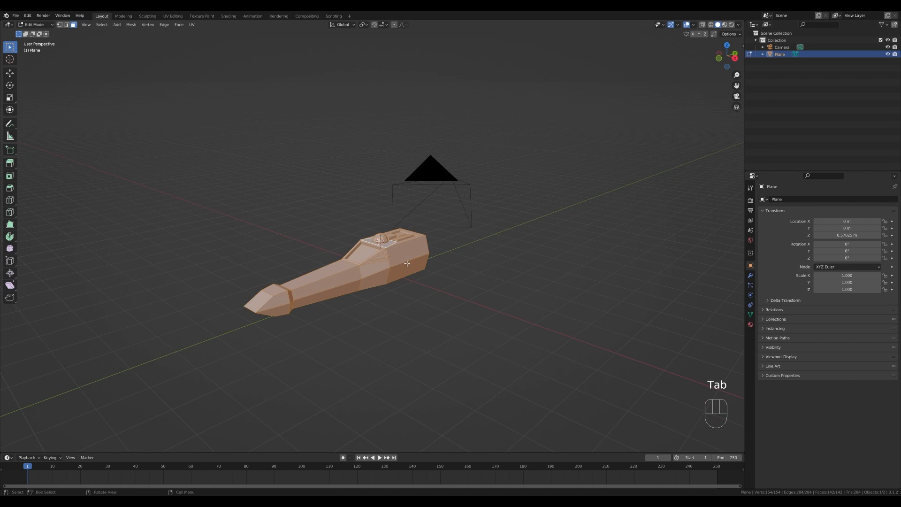
pyautogui.press('2')
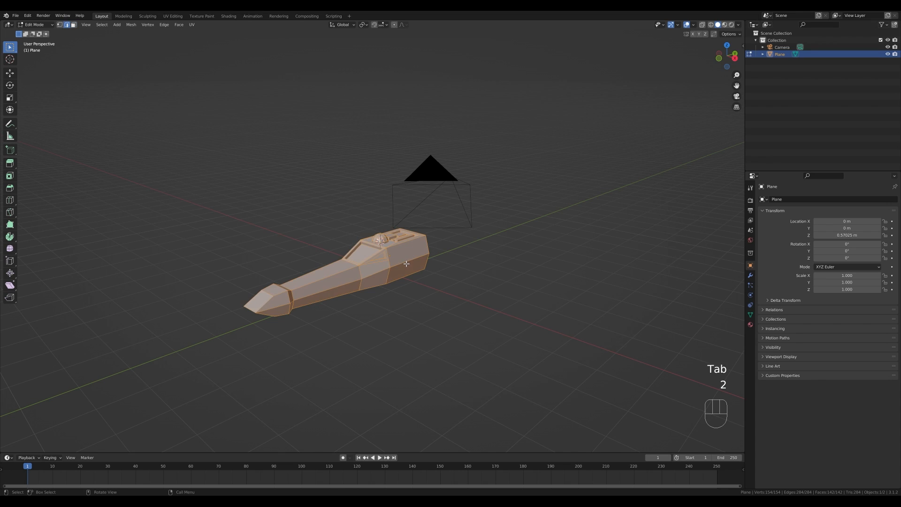
pyautogui.click(406, 263)
pyautogui.moveTo(406, 263); pyautogui.dragTo(497, 284, button='middle')
pyautogui.hotkey('shift', 's')
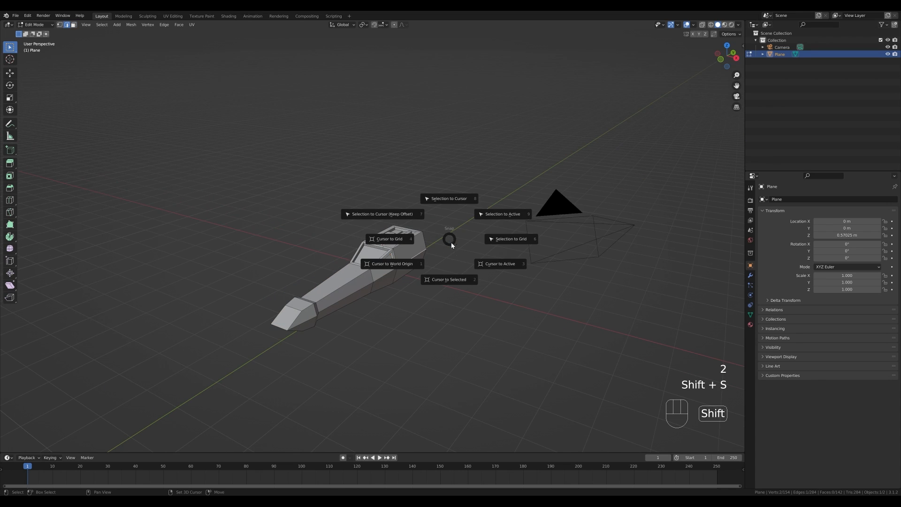
pyautogui.click(451, 277)
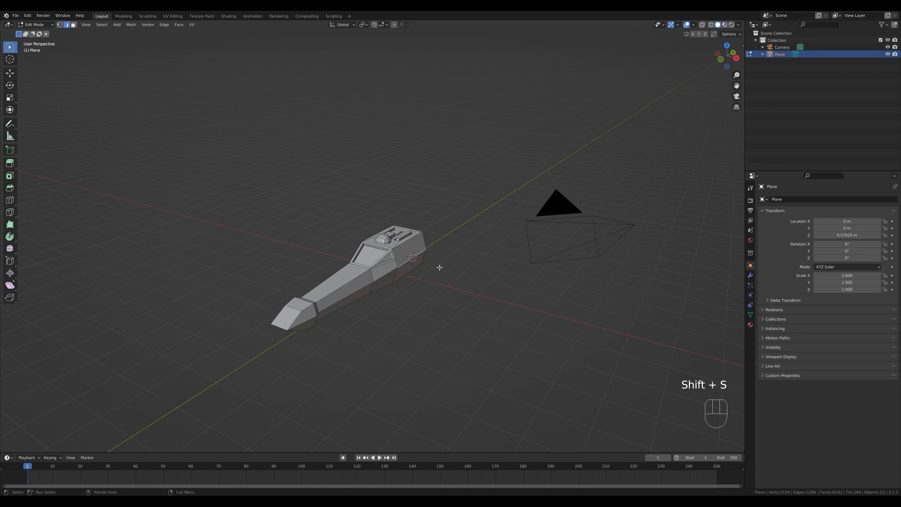
# Add a plane at the 3D cursor and move its mesh about 1 m along X so it sits beside the fuselage
pyautogui.press('Tab')
pyautogui.hotkey('shift', 'a')
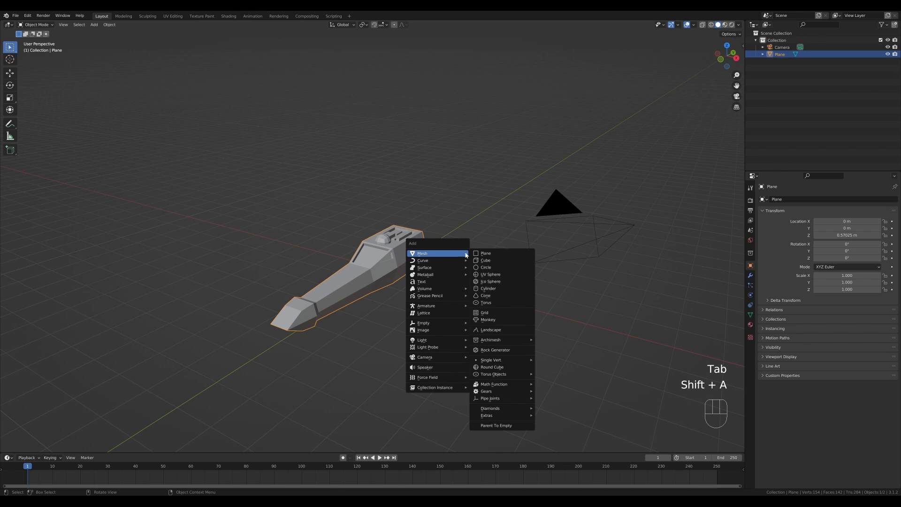
pyautogui.click(484, 254)
pyautogui.moveTo(425, 272)
pyautogui.mouseDown(button='middle')
pyautogui.moveTo(446, 265)
pyautogui.moveTo(421, 273)
pyautogui.mouseUp(button='middle')
pyautogui.press('Tab')
pyautogui.press('g')
pyautogui.press('x')
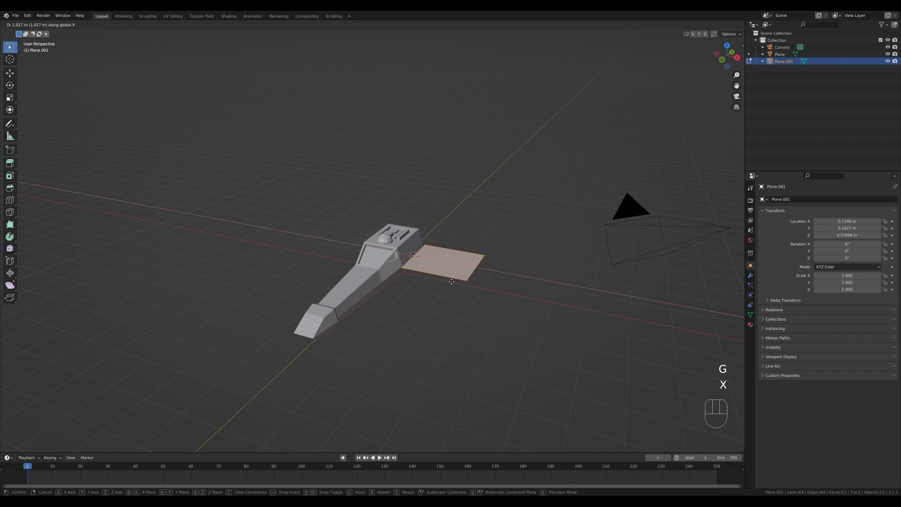
pyautogui.click(450, 281)
# Slide the plane's front edge toward the rear by a factor of about 0.22 to shorten the wing
pyautogui.moveTo(449, 281); pyautogui.dragTo(399, 289, button='middle')
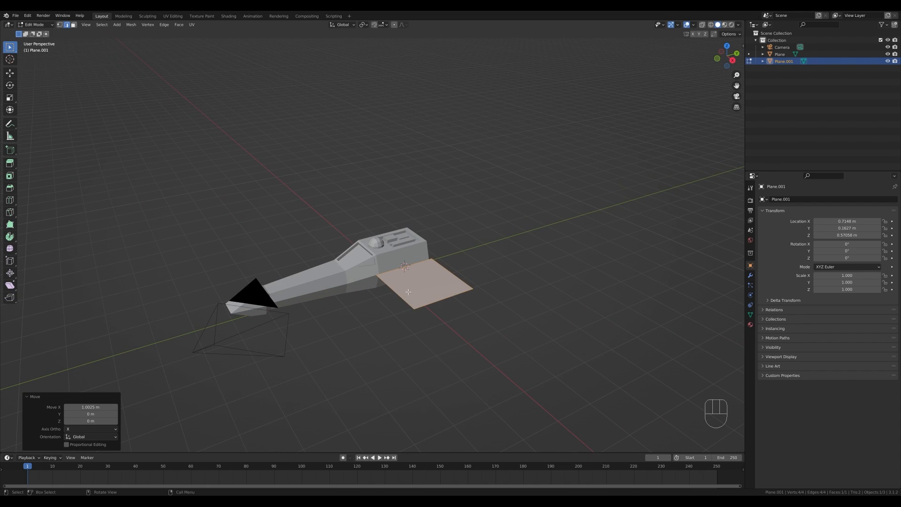
pyautogui.click(398, 295)
pyautogui.press('g')
pyautogui.press('g')
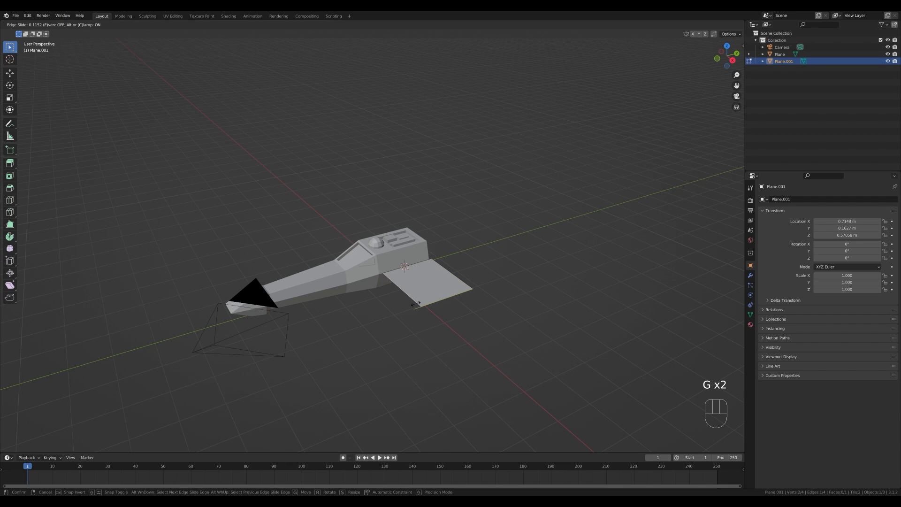
pyautogui.click(441, 305)
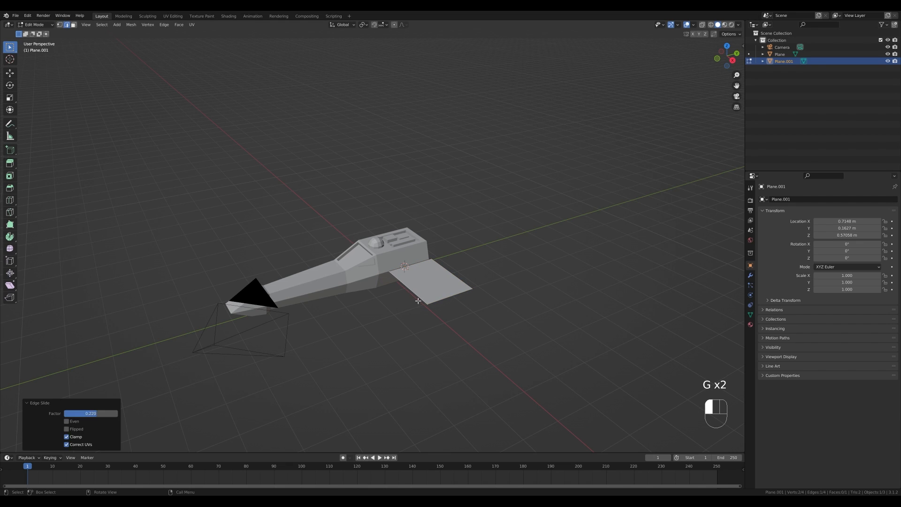
pyautogui.hotkey('ctrl', 'z')
pyautogui.hotkey('ctrl', 'z')
# Slide the wing's outer rear corner forward to taper the tip, and shift the outer edge back about 0.13 m along Y
pyautogui.press('1')
pyautogui.click(469, 288)
pyautogui.press('g')
pyautogui.press('g')
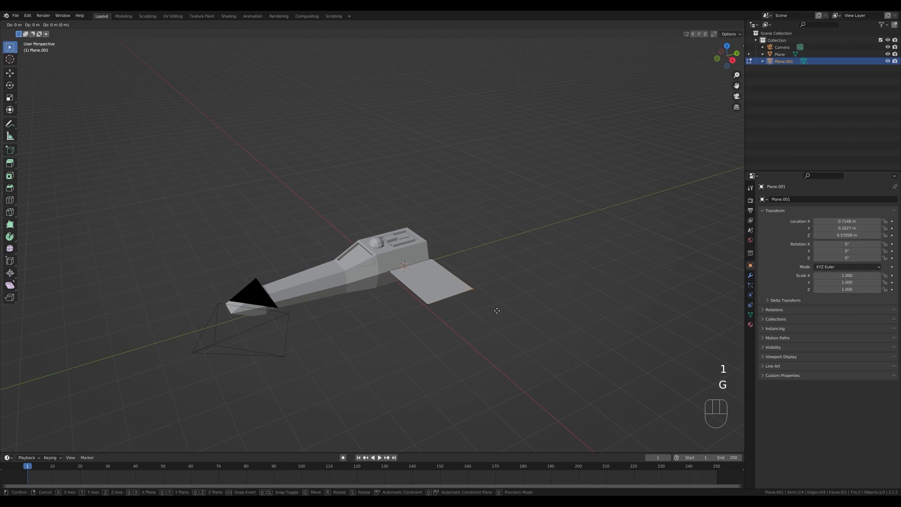
pyautogui.click(473, 316)
pyautogui.moveTo(442, 260); pyautogui.dragTo(488, 280, button='middle')
pyautogui.press('g')
pyautogui.press('y')
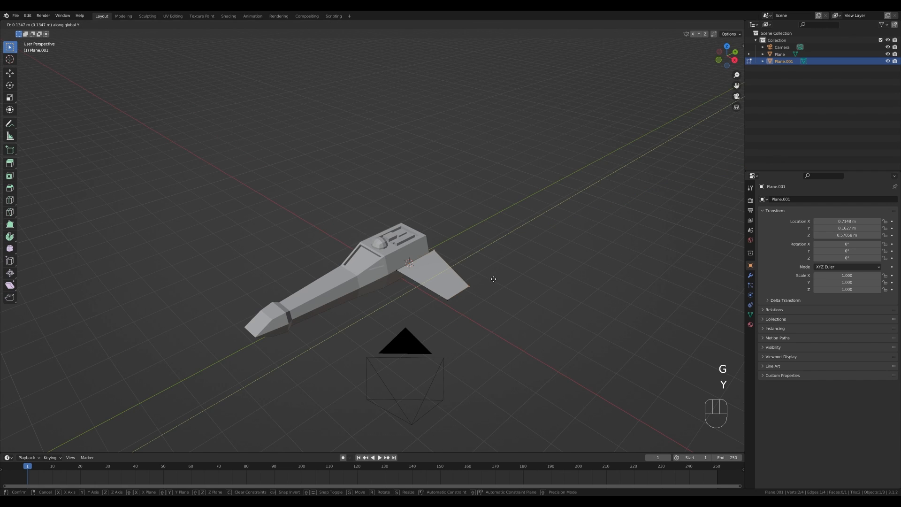
pyautogui.click(496, 277)
# Move the wing's outer edge outward along X to lengthen the wing
pyautogui.moveTo(497, 282); pyautogui.dragTo(518, 318, button='middle')
pyautogui.press('g')
pyautogui.press('x')
pyautogui.click(539, 321)
pyautogui.press('g')
pyautogui.press('x')
pyautogui.click(429, 319)
# Extrude the whole wing mesh about 0.11 m to give it thickness
pyautogui.press('a')
pyautogui.press('e')
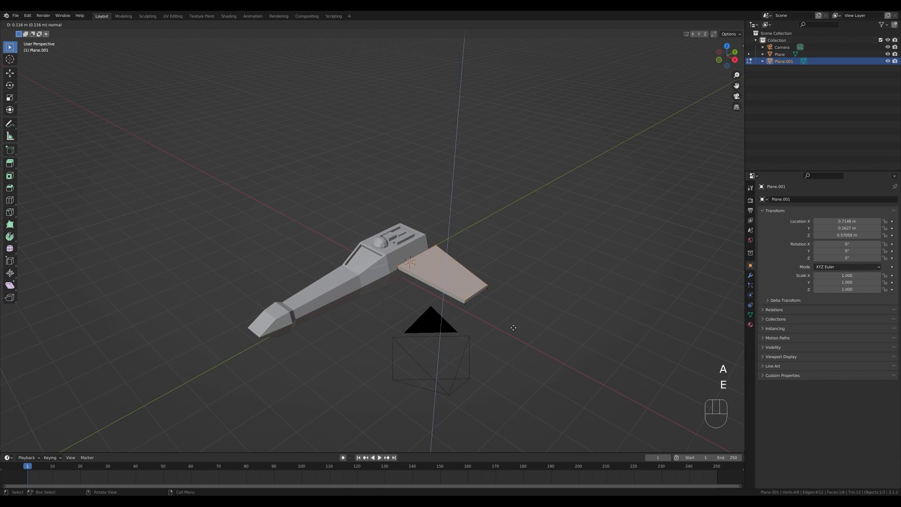
pyautogui.click(512, 327)
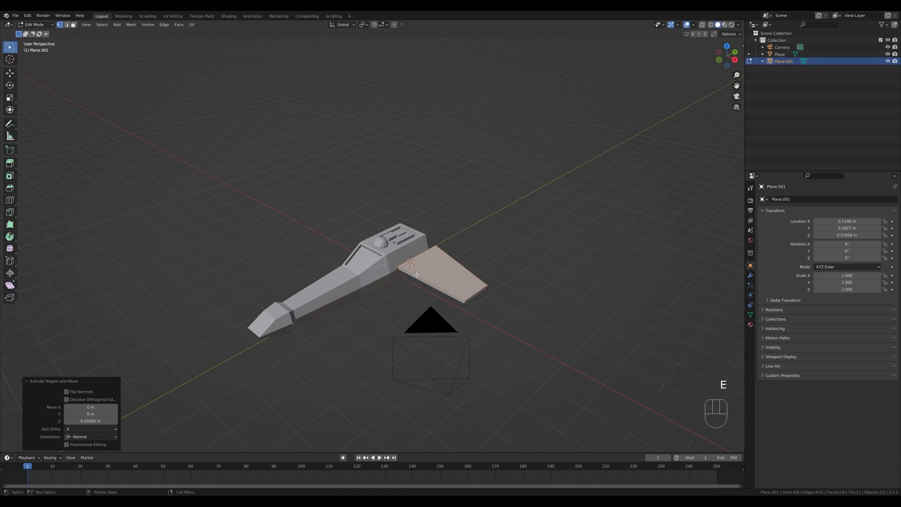
pyautogui.press('Tab')
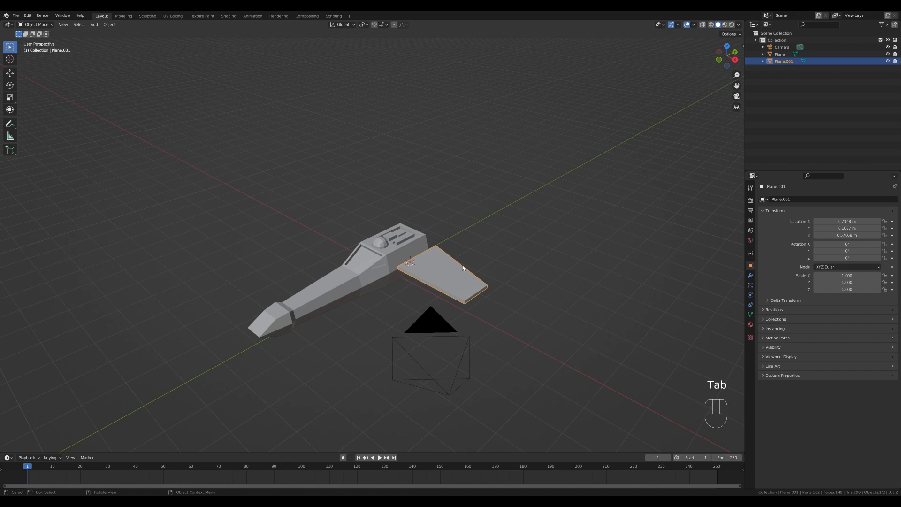
# Add a cylinder at the 3D cursor with 8 vertices
pyautogui.hotkey('shift', 'a')
pyautogui.moveTo(462, 266)
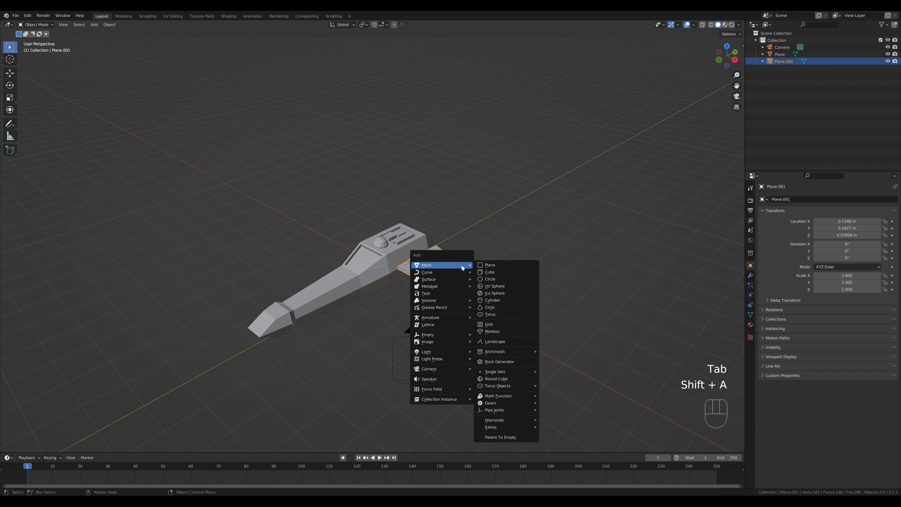
pyautogui.click(493, 300)
pyautogui.click(95, 362)
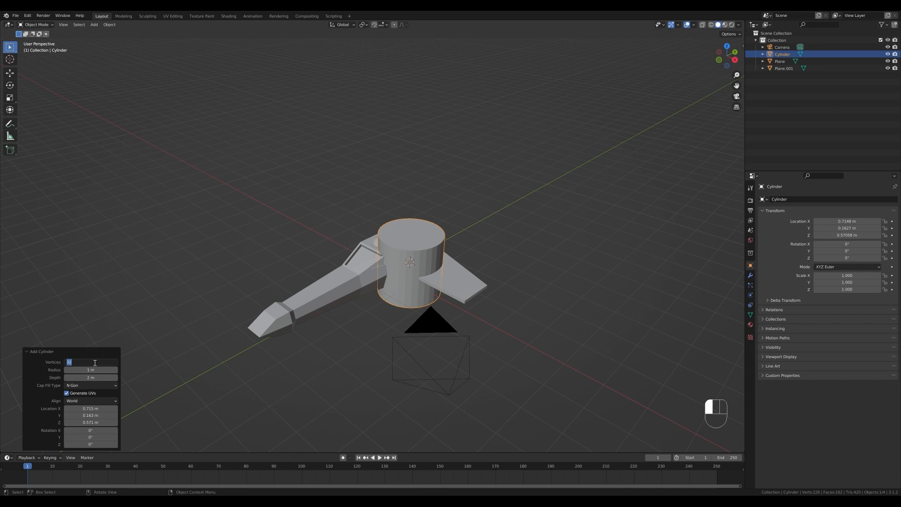
pyautogui.write('8')
pyautogui.press('Return')
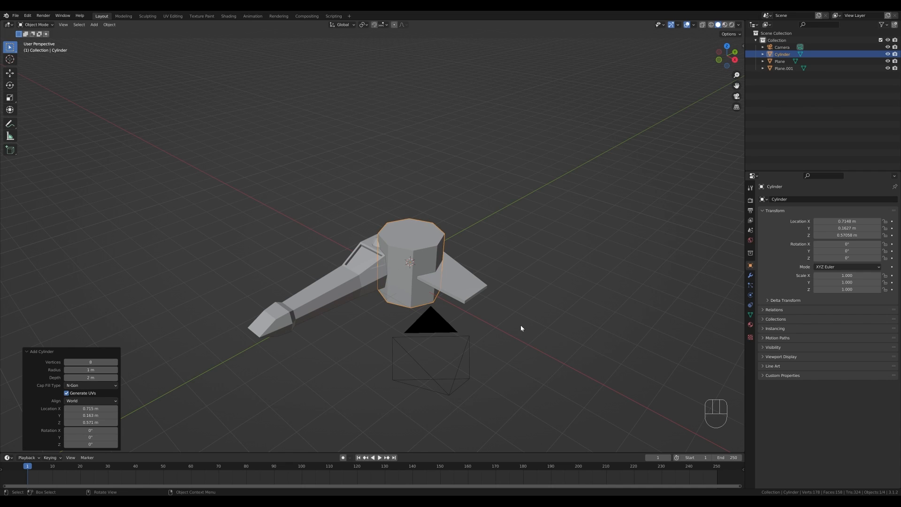
# Rotate the cylinder's mesh 90° about X and scale it down to about 0.43
pyautogui.press('Tab')
pyautogui.press('r')
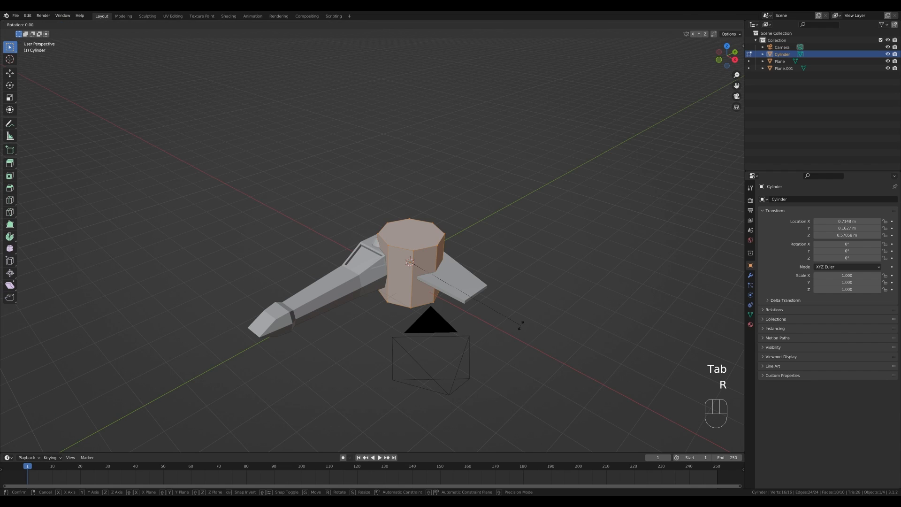
pyautogui.press('x')
pyautogui.press('KP_9')
pyautogui.press('KP_0')
pyautogui.press('KP_Enter')
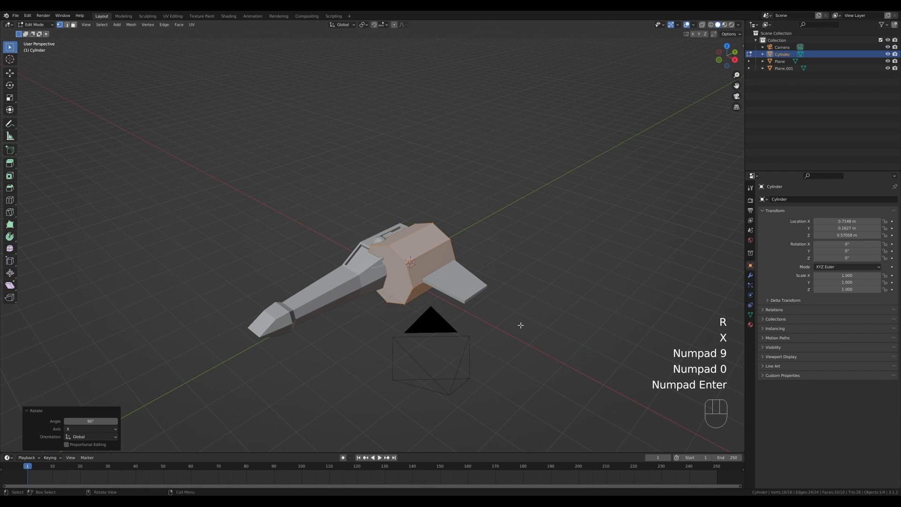
pyautogui.press('s')
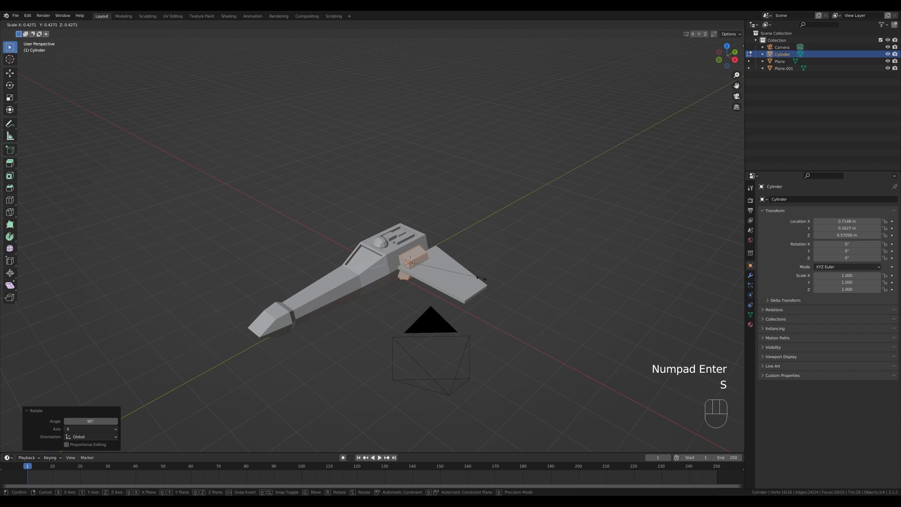
pyautogui.click(478, 279)
pyautogui.press('Tab')
# From the front view, place the cylinder on the wing beside the fuselage, at about X 0.96 m and Z 1.03 m
pyautogui.press('KP_1')
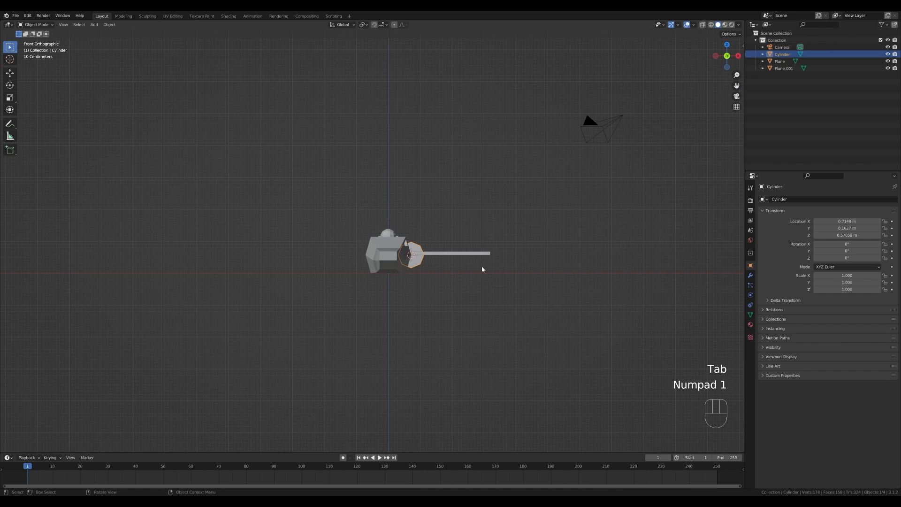
pyautogui.press('g')
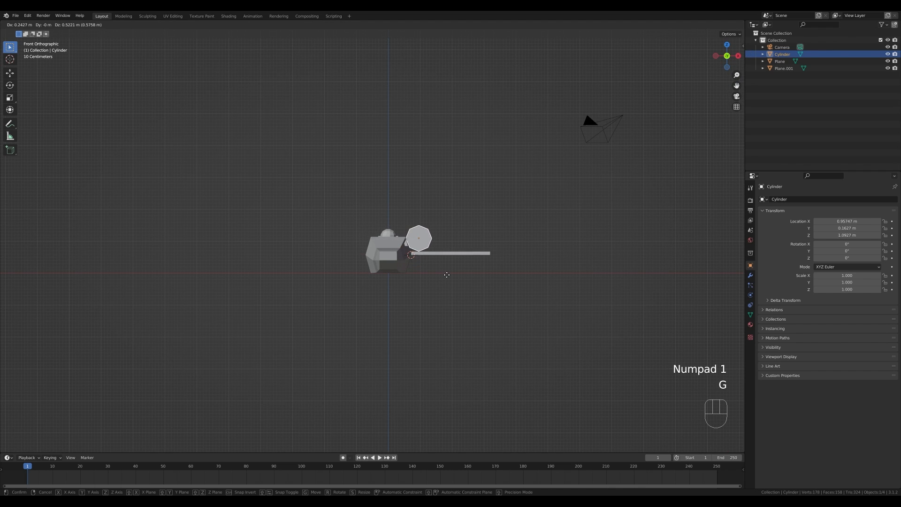
pyautogui.click(447, 276)
pyautogui.press('g')
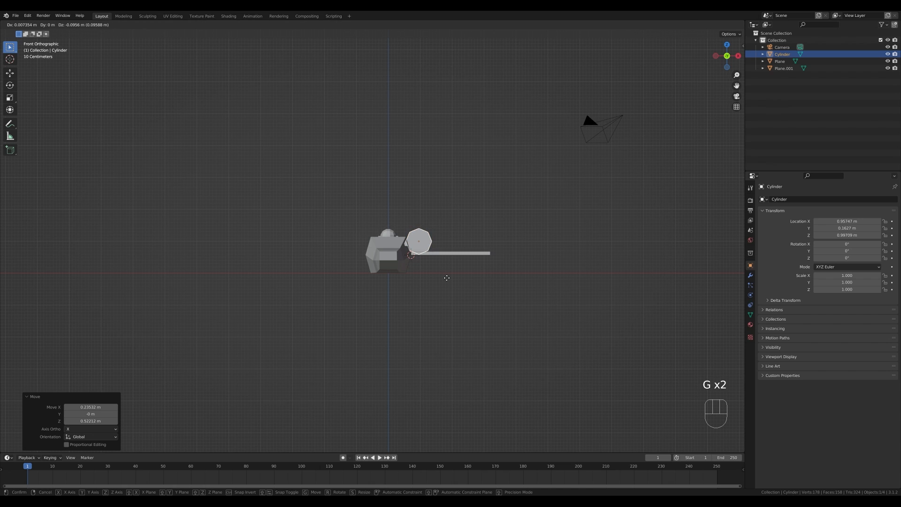
pyautogui.click(448, 283)
# Stretch the cylinder's mesh along Y by about 2.9, and scale it uniformly to about 0.88
pyautogui.moveTo(448, 283); pyautogui.dragTo(509, 290, button='middle')
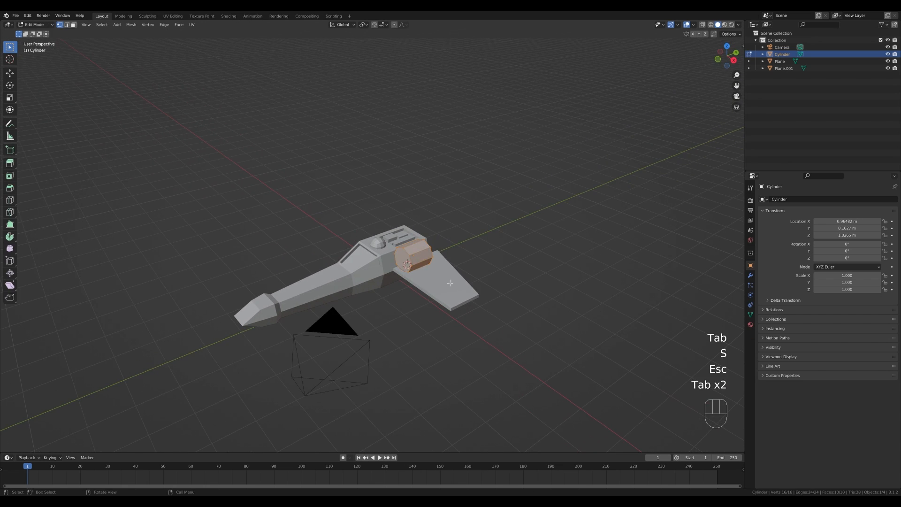
pyautogui.press('s')
pyautogui.press('y')
pyautogui.press('Escape')
pyautogui.press('s')
pyautogui.press('y')
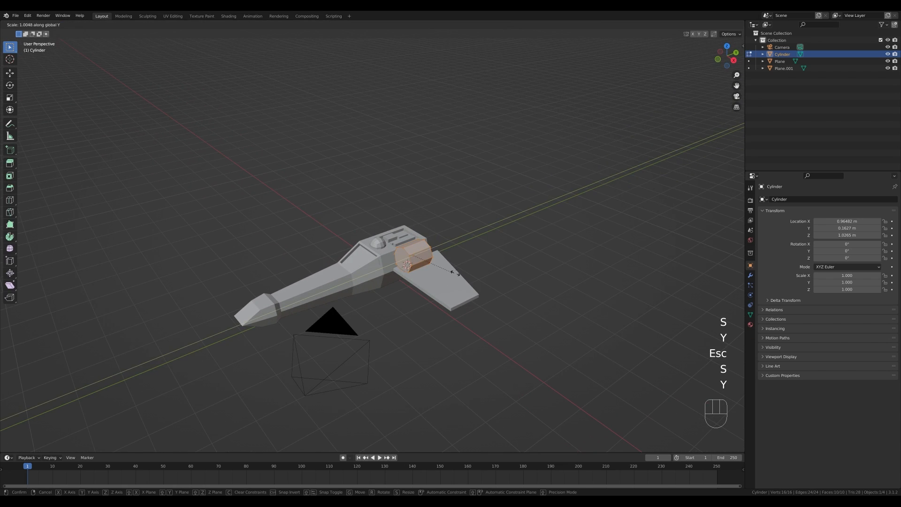
pyautogui.click(537, 258)
pyautogui.press('s')
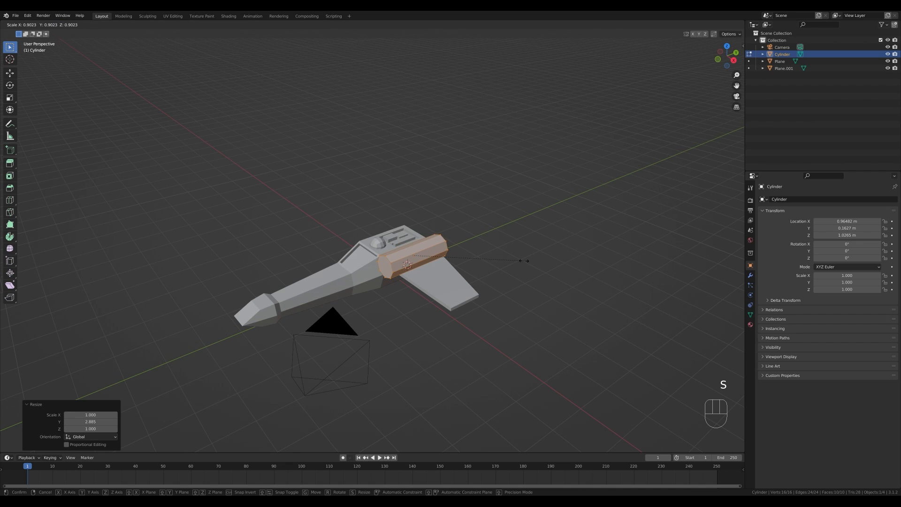
pyautogui.click(521, 260)
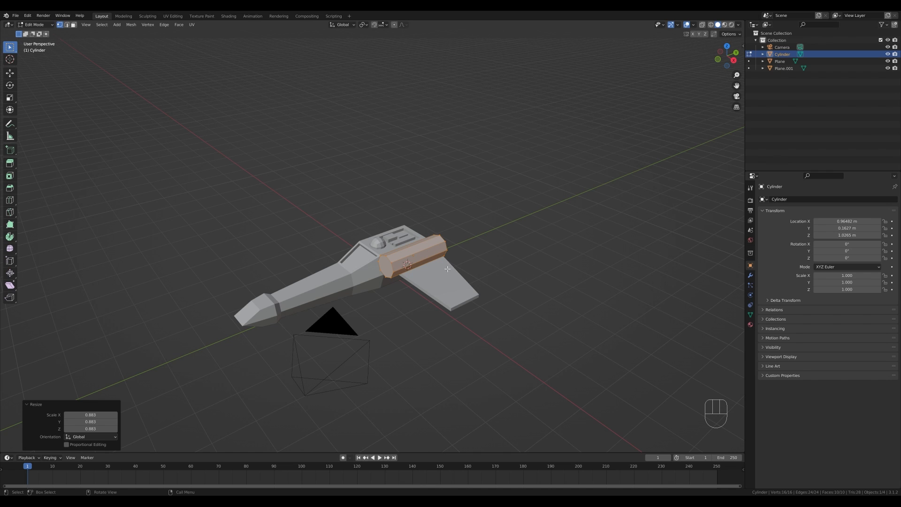
# Move the cylinder object rearward along Y to about 0.53 m so it lines up with the fuselage's back end
pyautogui.press('Tab')
pyautogui.press('g')
pyautogui.press('y')
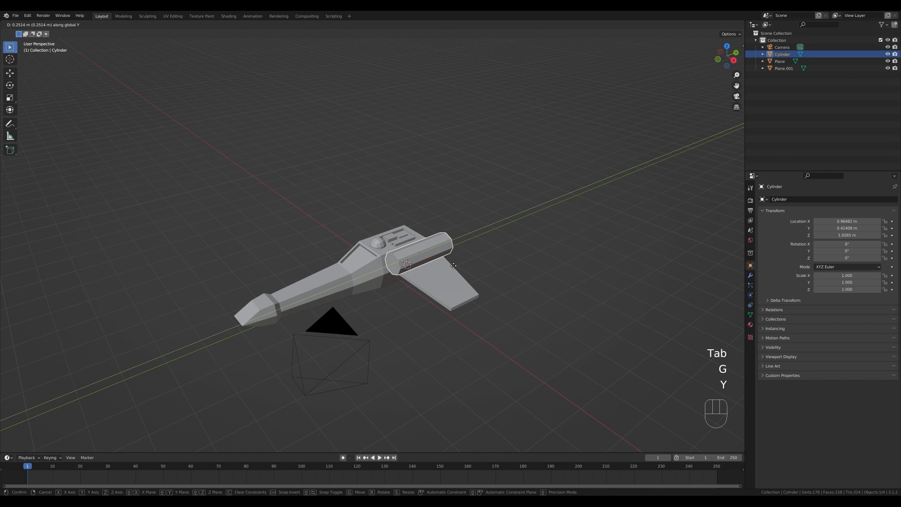
pyautogui.click(452, 266)
pyautogui.moveTo(448, 268); pyautogui.dragTo(419, 291, button='middle')
pyautogui.press('g')
pyautogui.press('y')
pyautogui.click(485, 285)
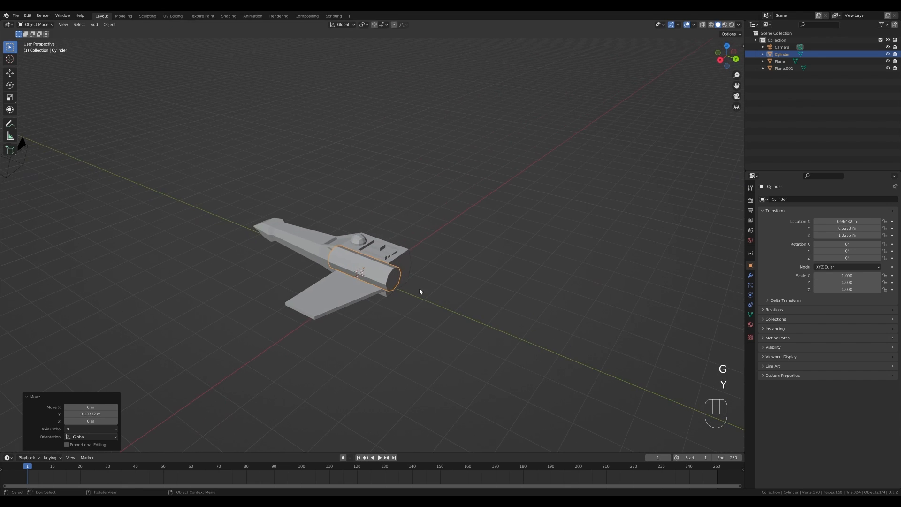
# Duplicate the engine cylinder's rear end face in the back view and scale the copy to about 0.48
pyautogui.press('Tab')
pyautogui.press('3')
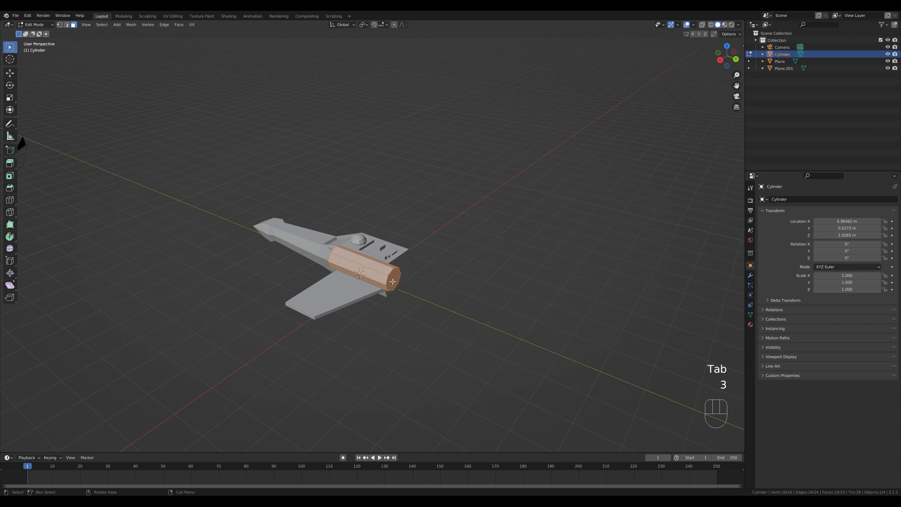
pyautogui.click(391, 287)
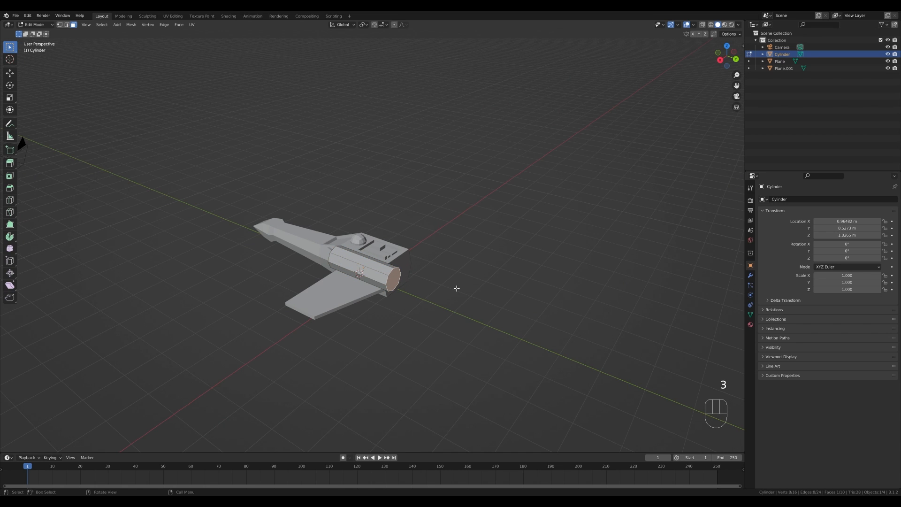
pyautogui.press('KP_1')
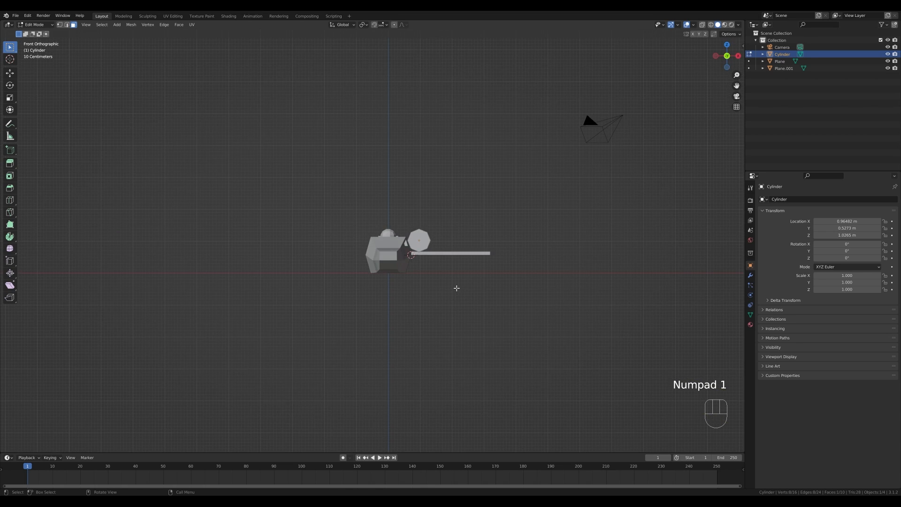
pyautogui.press('KP_9')
pyautogui.keyDown('shift'); pyautogui.moveTo(448, 238); pyautogui.dragTo(493, 257, button='middle'); pyautogui.keyUp('shift')
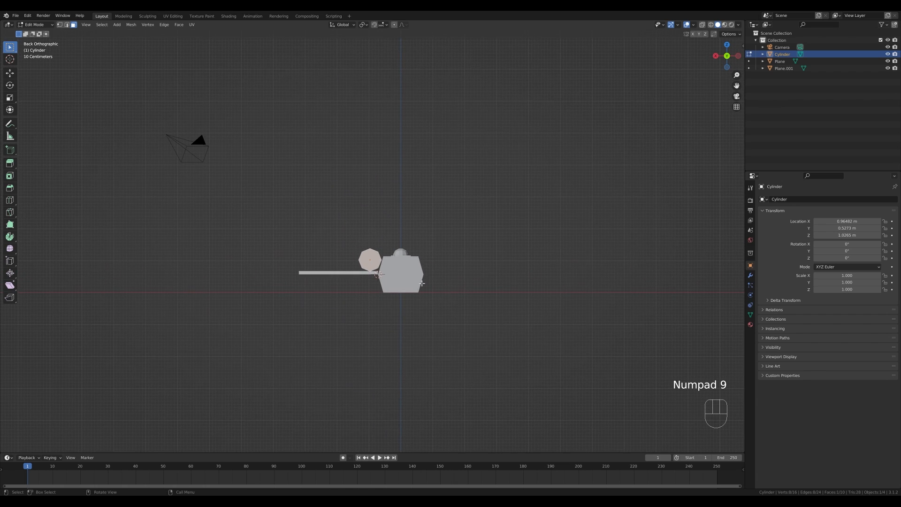
pyautogui.scroll(3, 507, 301)
pyautogui.keyDown('shift'); pyautogui.moveTo(478, 297); pyautogui.dragTo(444, 254, button='middle'); pyautogui.keyUp('shift')
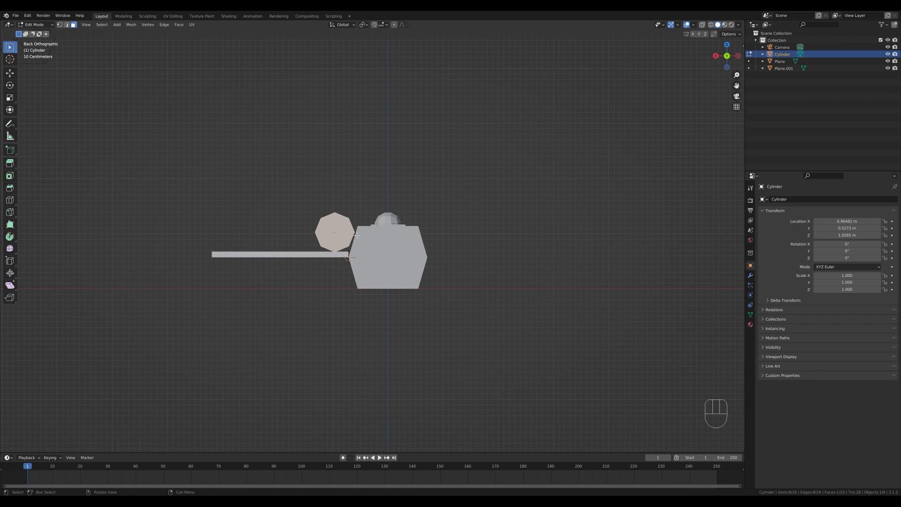
pyautogui.hotkey('shift', 'd')
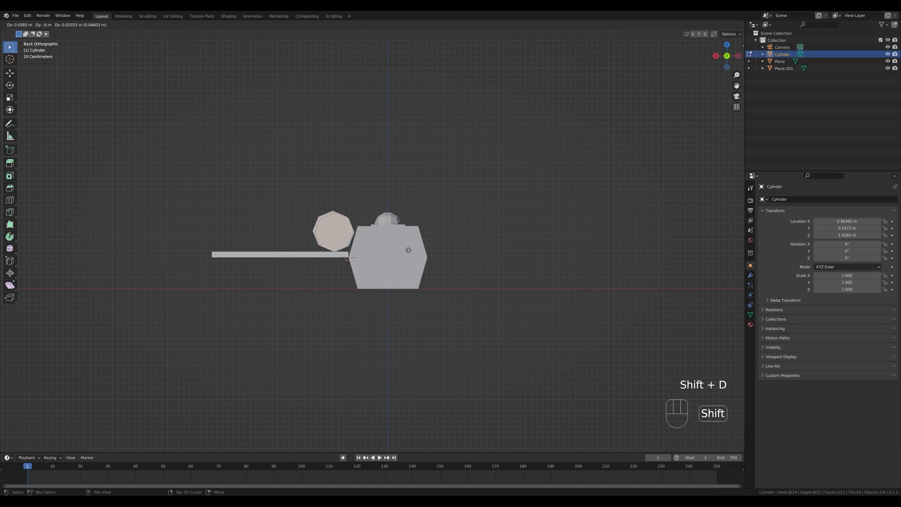
pyautogui.click(412, 244)
pyautogui.press('s')
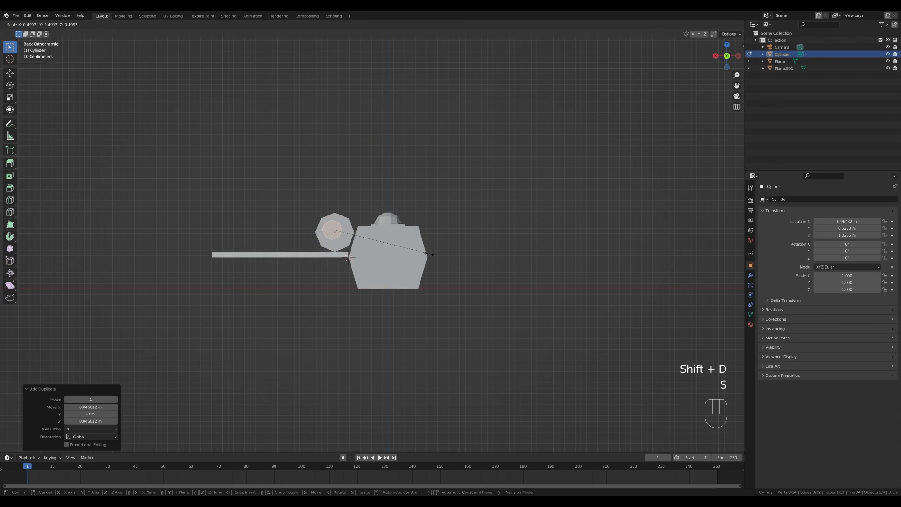
pyautogui.click(424, 253)
# Shift the small face up by about 0.05 m and outward by about 0.03 m, and extrude it about 0.72 m rearward
pyautogui.press('g')
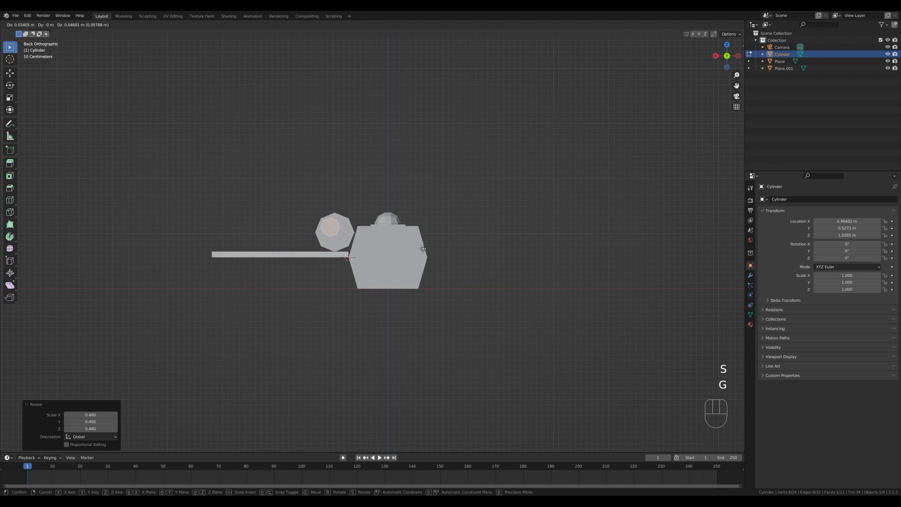
pyautogui.click(423, 249)
pyautogui.moveTo(423, 249); pyautogui.dragTo(439, 187, button='middle')
pyautogui.press('e')
pyautogui.click(535, 285)
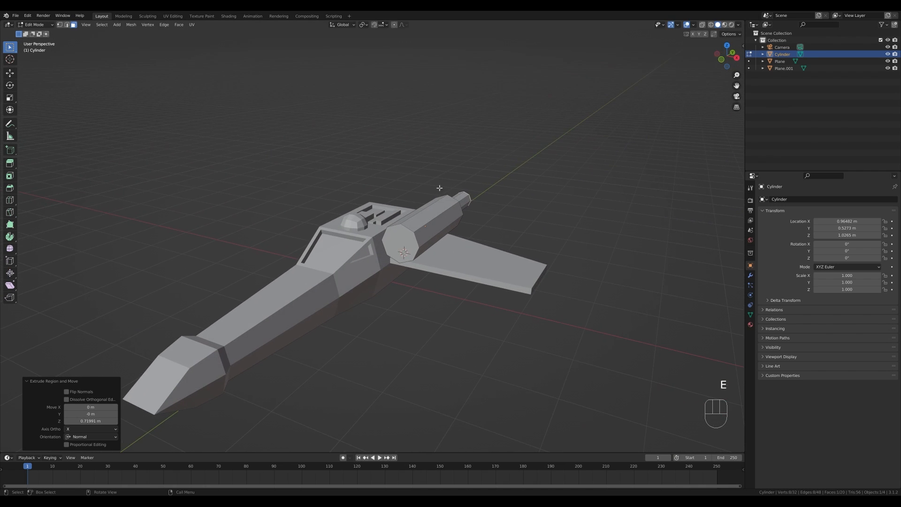
# Inset the engine cylinder's front face by about 0.10 m and extrude it about 0.31 m inward to form an intake
pyautogui.click(404, 243)
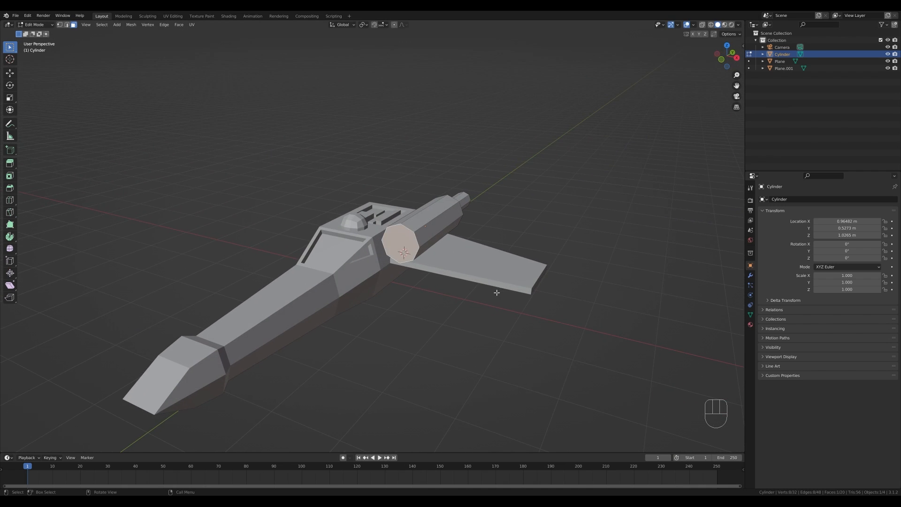
pyautogui.press('i')
pyautogui.click(536, 323)
pyautogui.press('e')
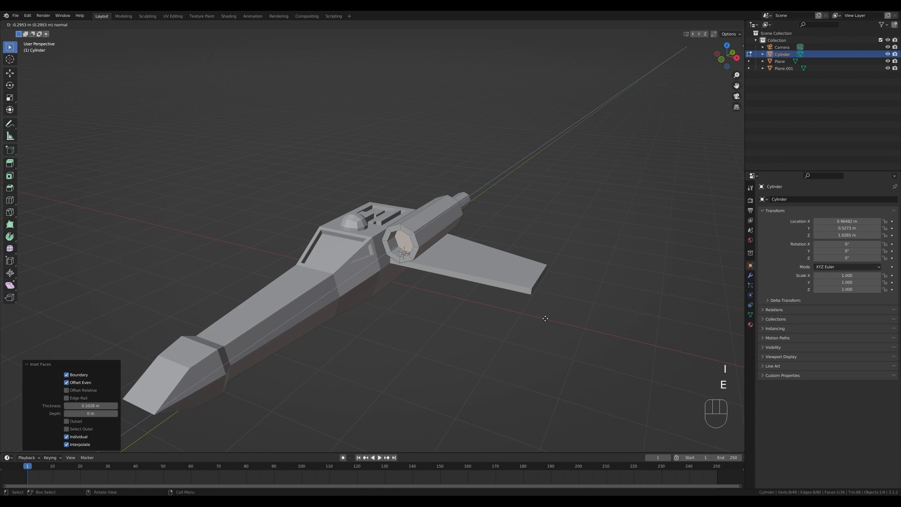
pyautogui.click(544, 319)
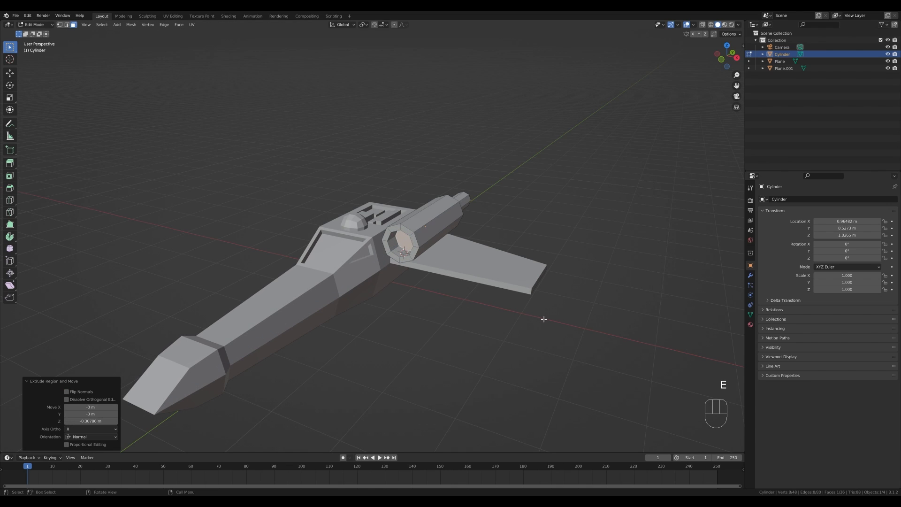
# Snap the 3D cursor to the side wing's outer tip face
pyautogui.moveTo(540, 315); pyautogui.dragTo(494, 299, button='middle')
pyautogui.press('Tab')
pyautogui.click(494, 299)
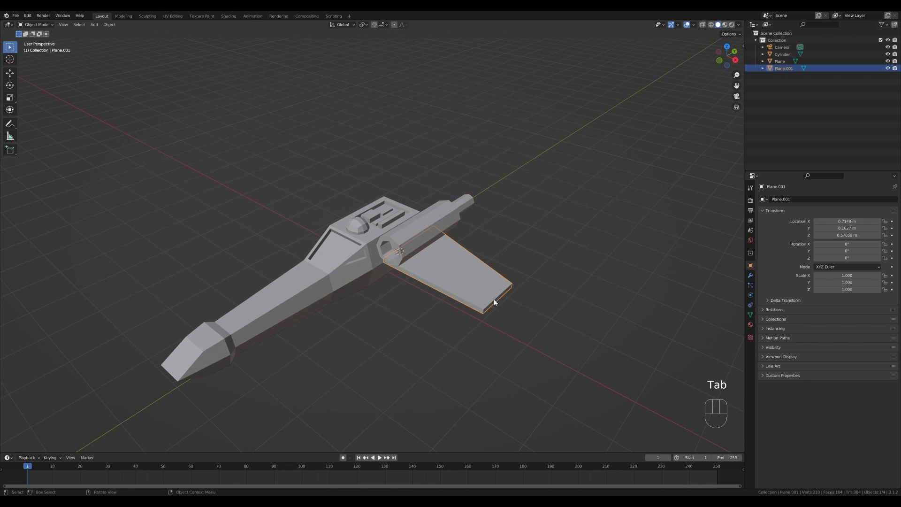
pyautogui.press('Tab')
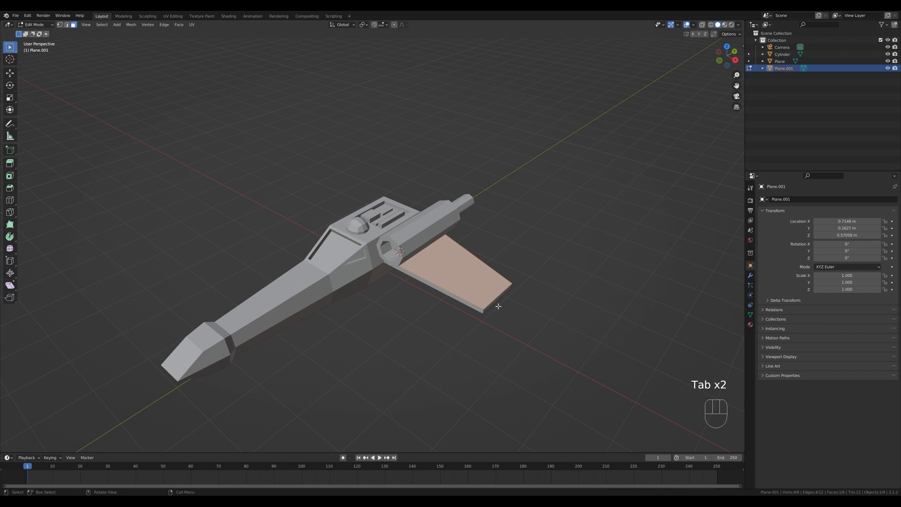
pyautogui.click(498, 305)
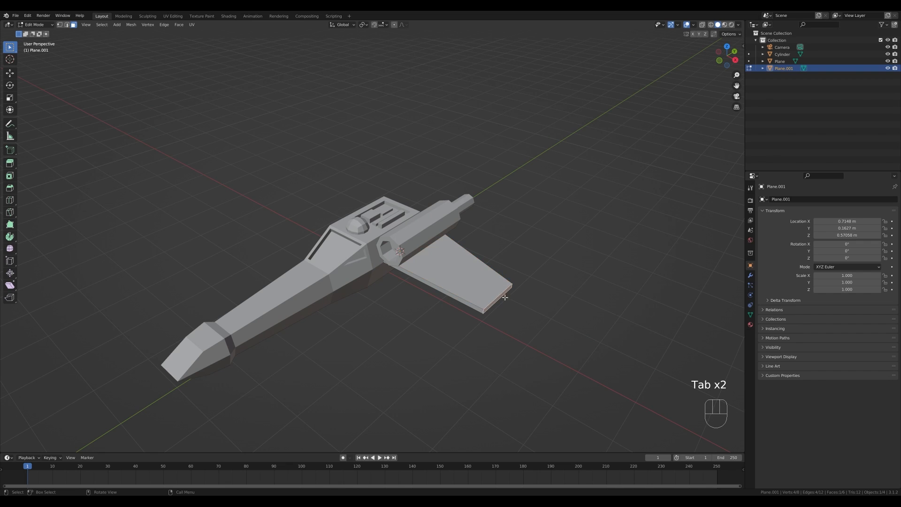
pyautogui.hotkey('shift', 's')
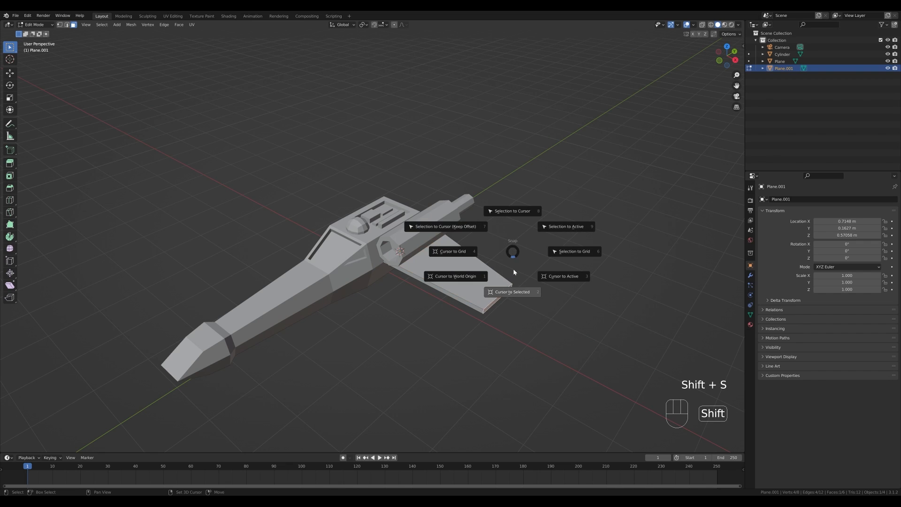
pyautogui.click(511, 296)
pyautogui.press('Tab')
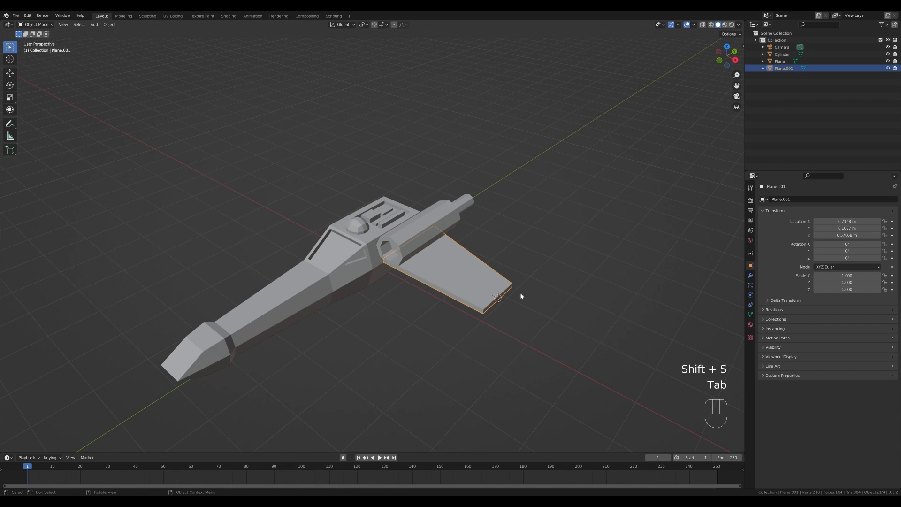
# Add an eight-vertex cylinder at the wing tip and scale its mesh down to about 0.16
pyautogui.hotkey('shift', 'a')
pyautogui.moveTo(519, 296)
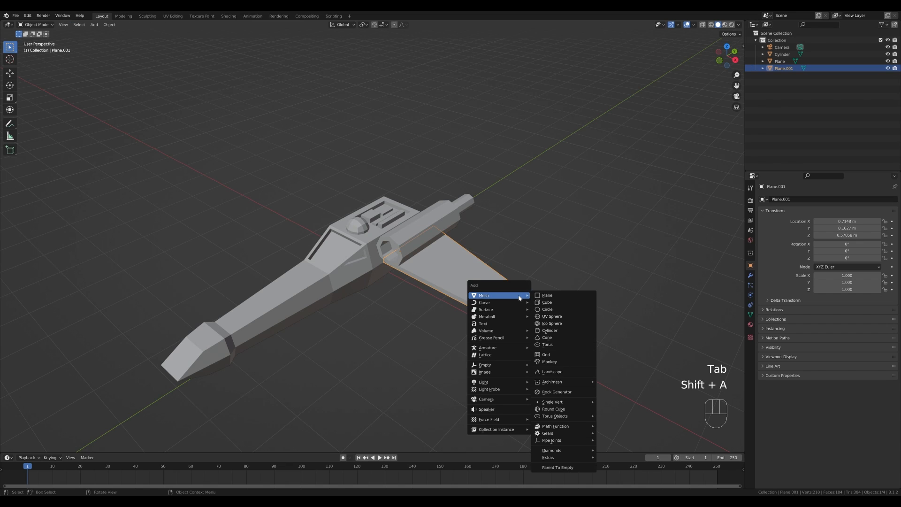
pyautogui.click(551, 331)
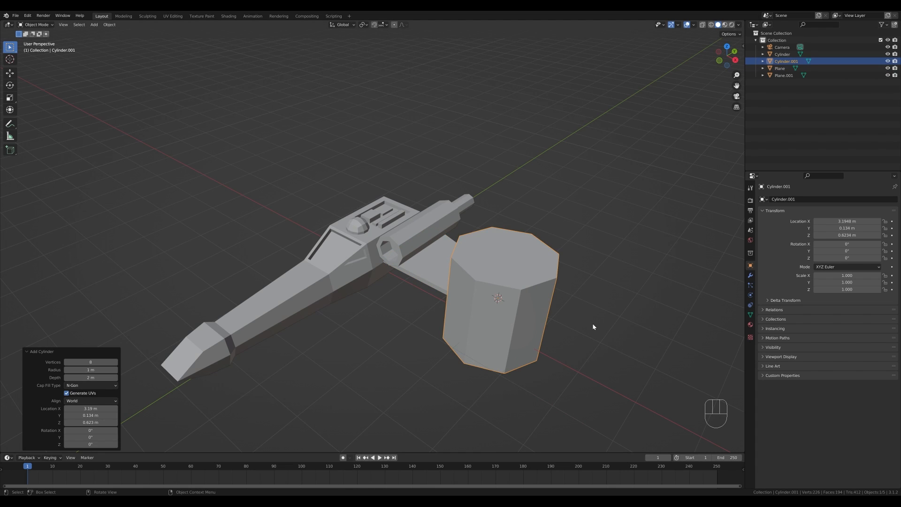
pyautogui.press('Tab')
pyautogui.press('s')
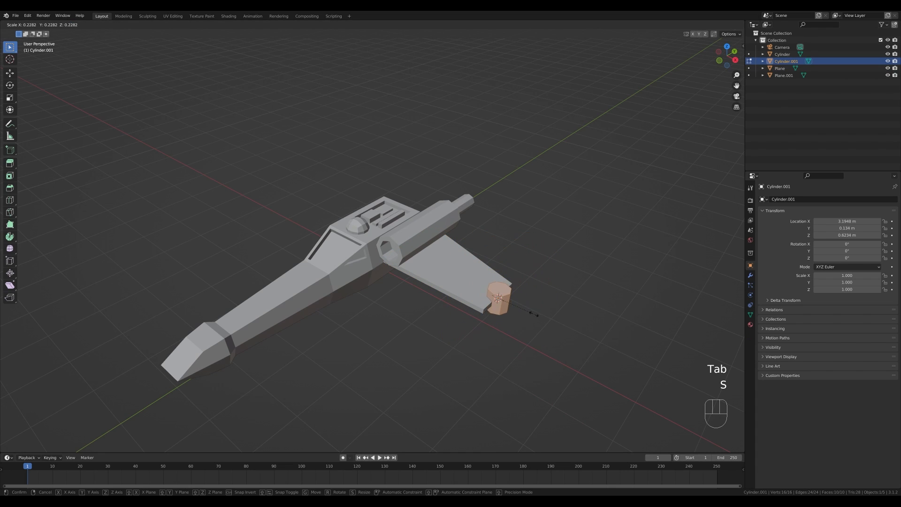
pyautogui.click(523, 310)
# Rotate the wing-tip cylinder's mesh 90° about X and stretch it along Y by about 5.48
pyautogui.press('r')
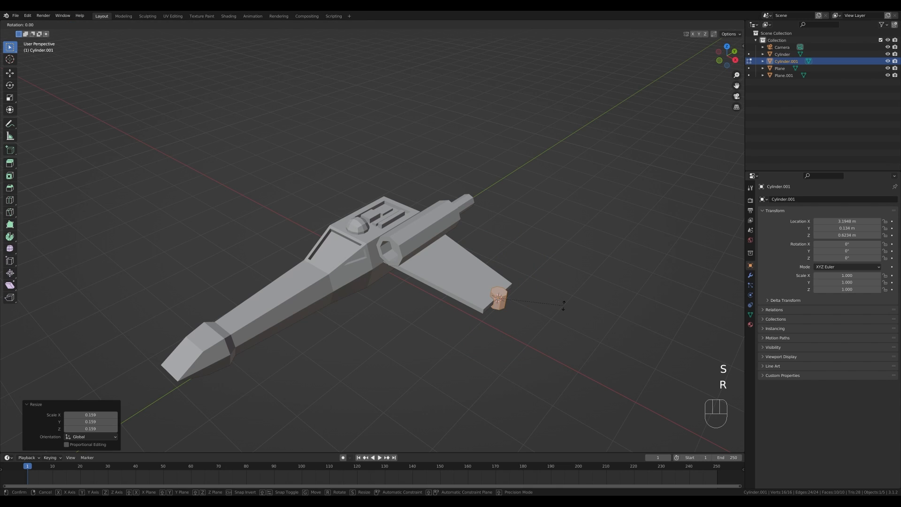
pyautogui.press('x')
pyautogui.press('KP_9')
pyautogui.press('KP_0')
pyautogui.press('KP_Enter')
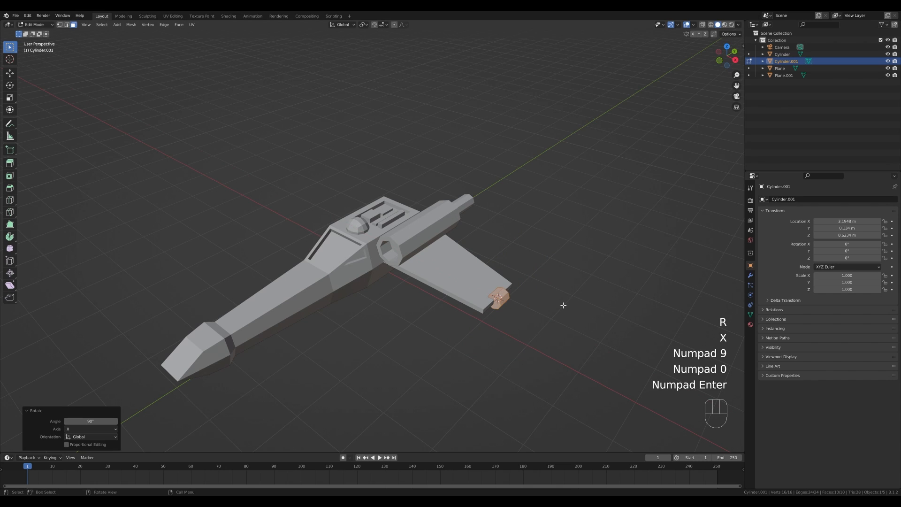
pyautogui.press('s')
pyautogui.press('y')
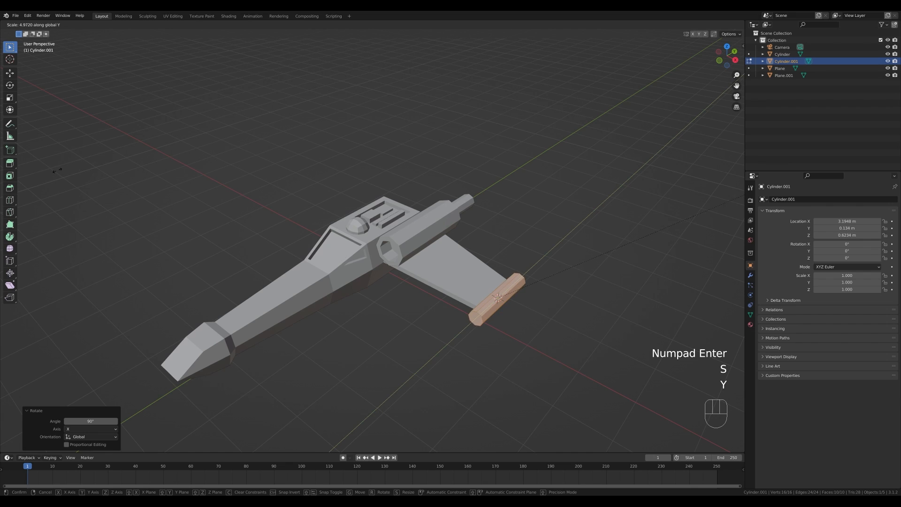
pyautogui.click(88, 165)
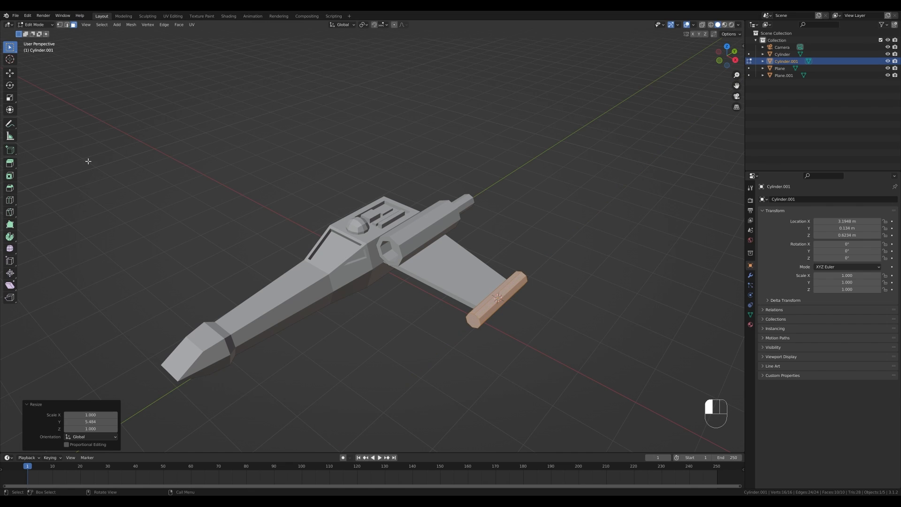
# Inset the wing-tip cylinder's front face by about 0.08 m and extrude it about 1.81 m forward as a gun barrel
pyautogui.click(471, 328)
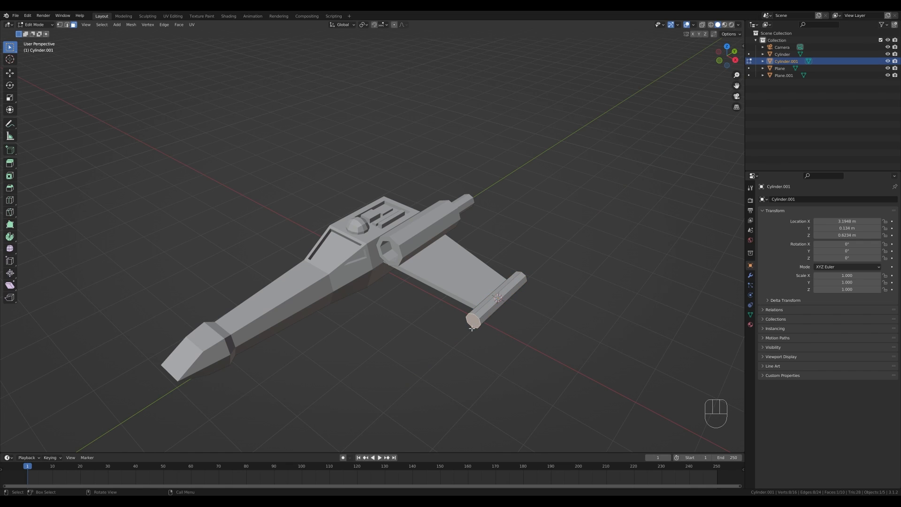
pyautogui.press('i')
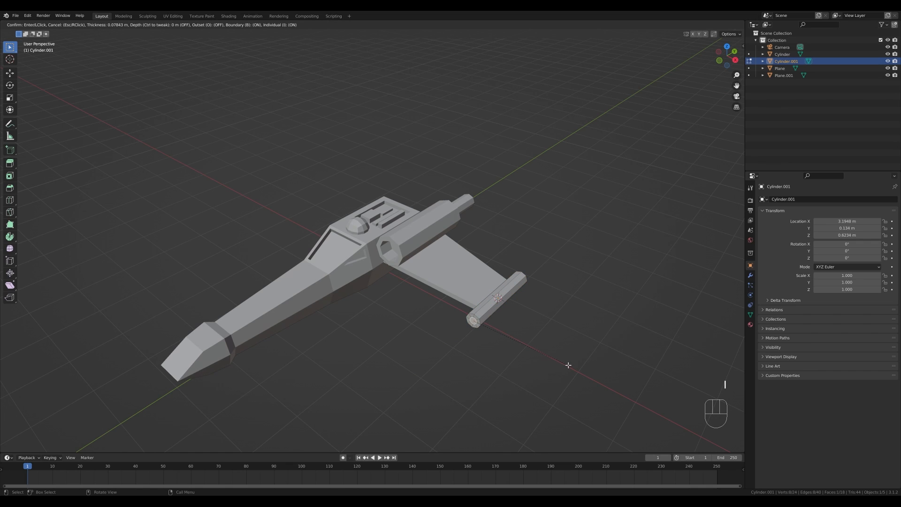
pyautogui.click(565, 364)
pyautogui.press('e')
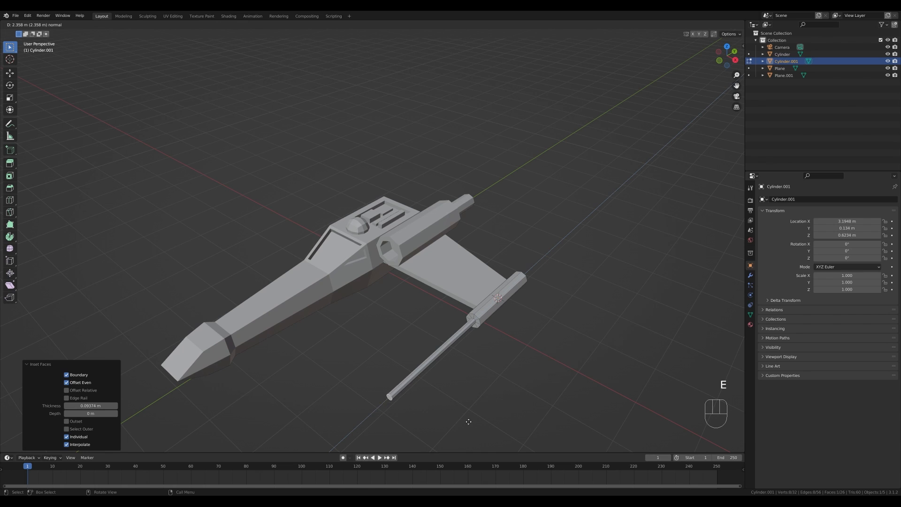
pyautogui.click(490, 408)
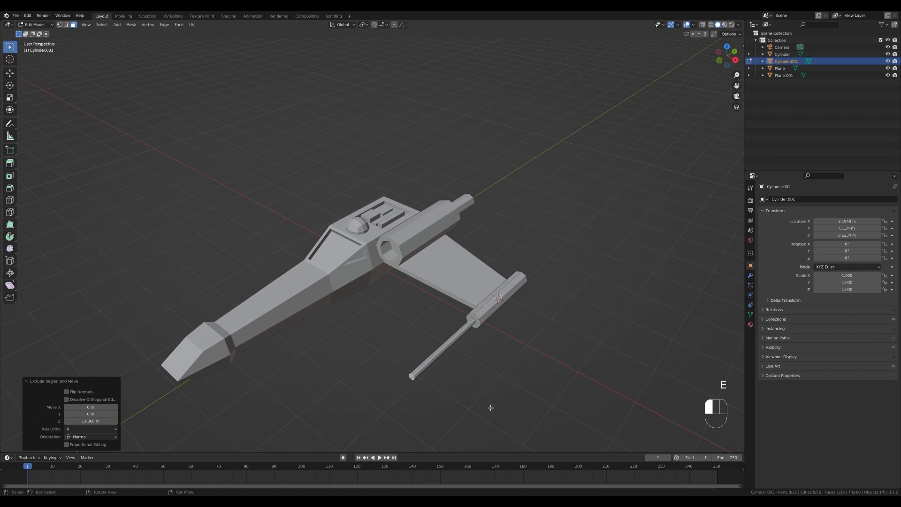
# Lengthen the gun barrel by moving its front end face about 0.37 m forward along Y
pyautogui.moveTo(577, 338); pyautogui.dragTo(468, 358, button='middle')
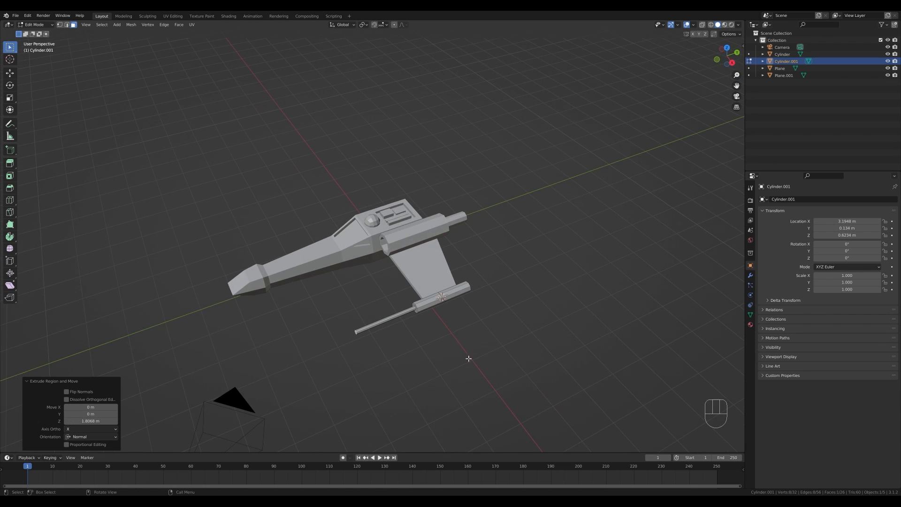
pyautogui.press('g')
pyautogui.press('y')
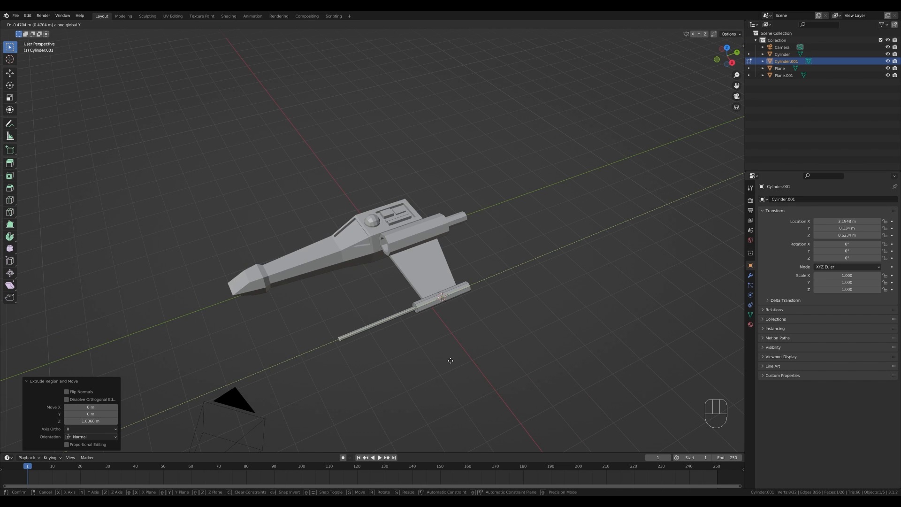
pyautogui.click(455, 360)
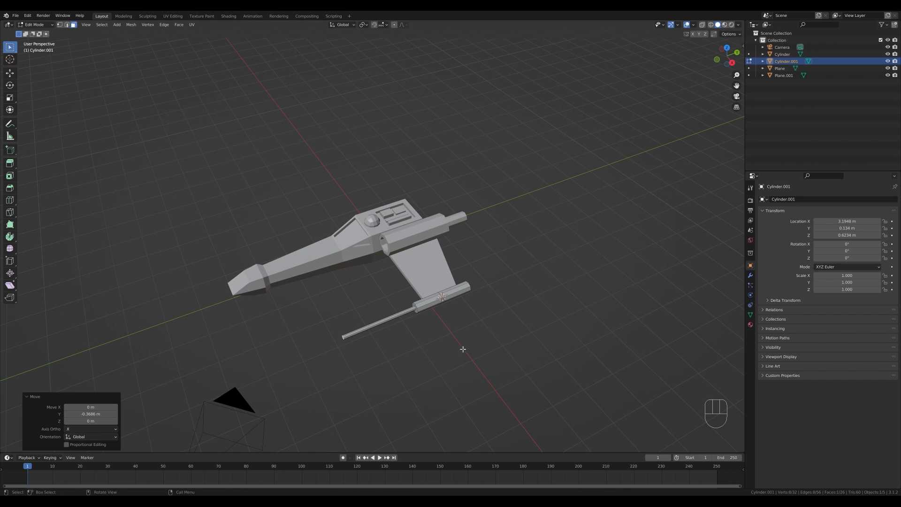
# Snap the 3D cursor to the gun barrel's front end face and add a circle mesh there
pyautogui.moveTo(462, 347); pyautogui.dragTo(487, 335, button='middle')
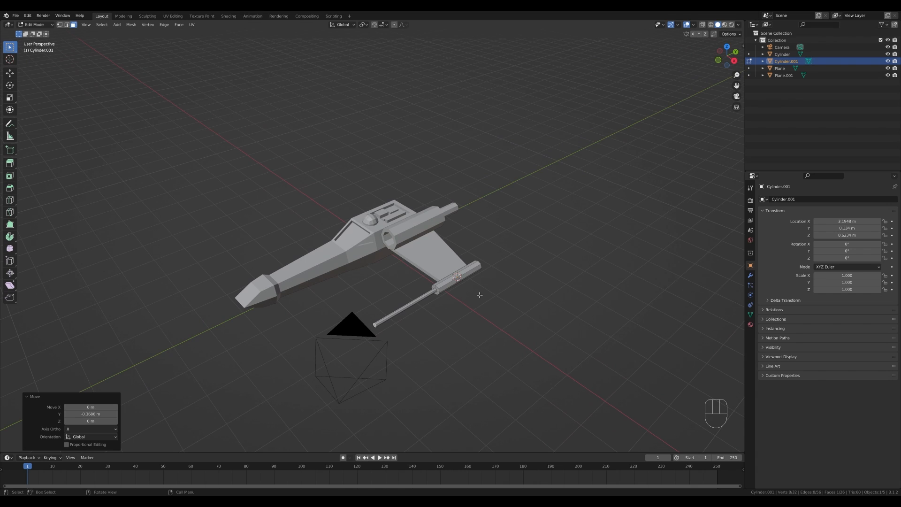
pyautogui.hotkey('shift', 's')
pyautogui.click(479, 336)
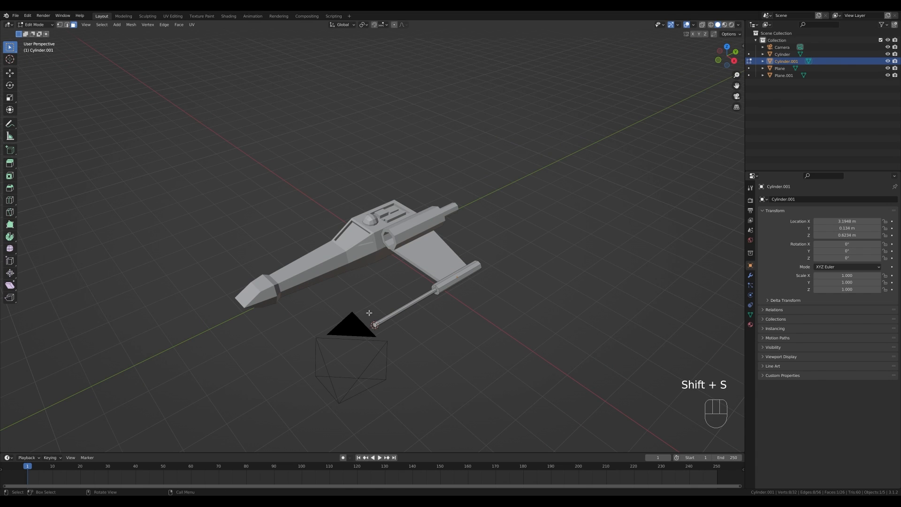
pyautogui.moveTo(464, 298); pyautogui.dragTo(462, 303, button='middle')
pyautogui.press('Tab')
pyautogui.hotkey('shift', 'a')
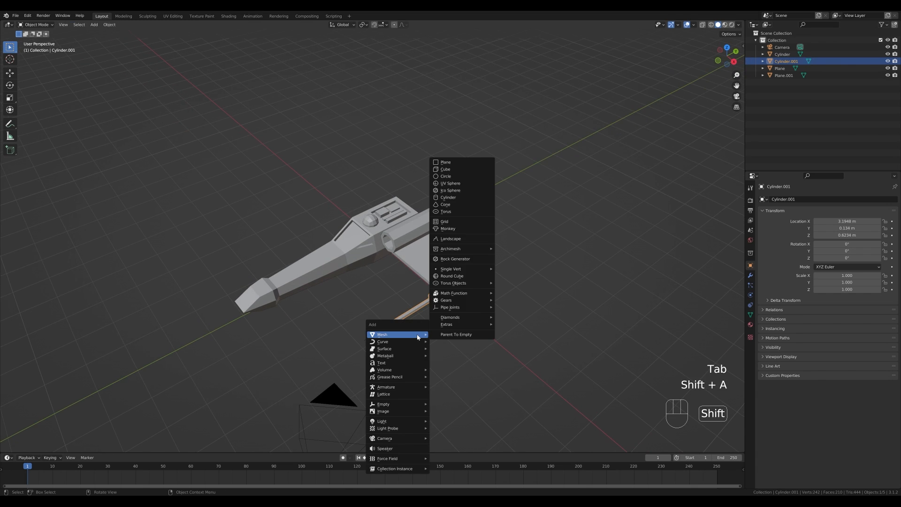
pyautogui.click(462, 177)
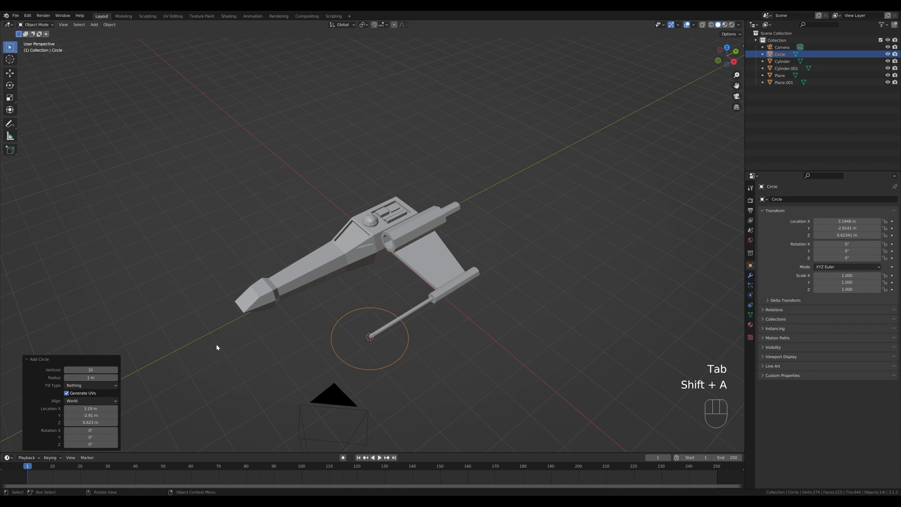
# Set the circle to 12 vertices and scale its mesh to about 0.387
pyautogui.click(85, 371)
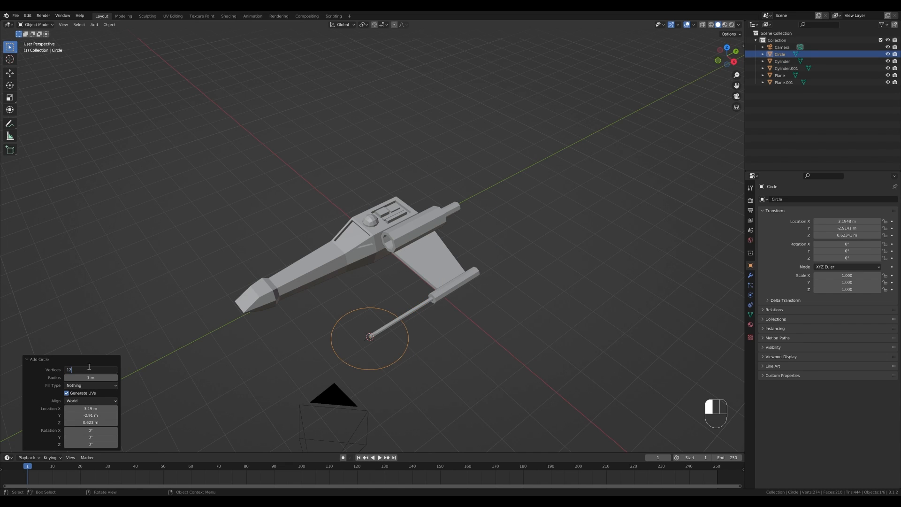
pyautogui.write('12')
pyautogui.press('Return')
pyautogui.press('Tab')
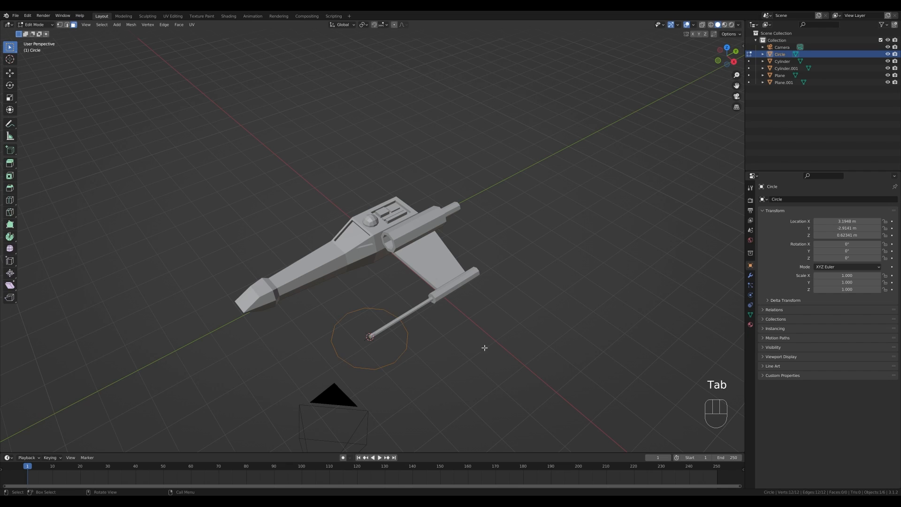
pyautogui.press('s')
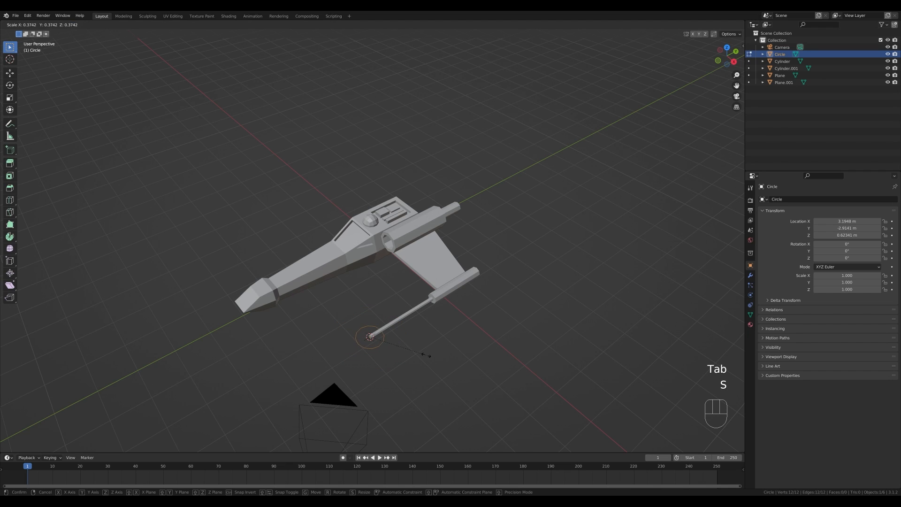
pyautogui.click(426, 356)
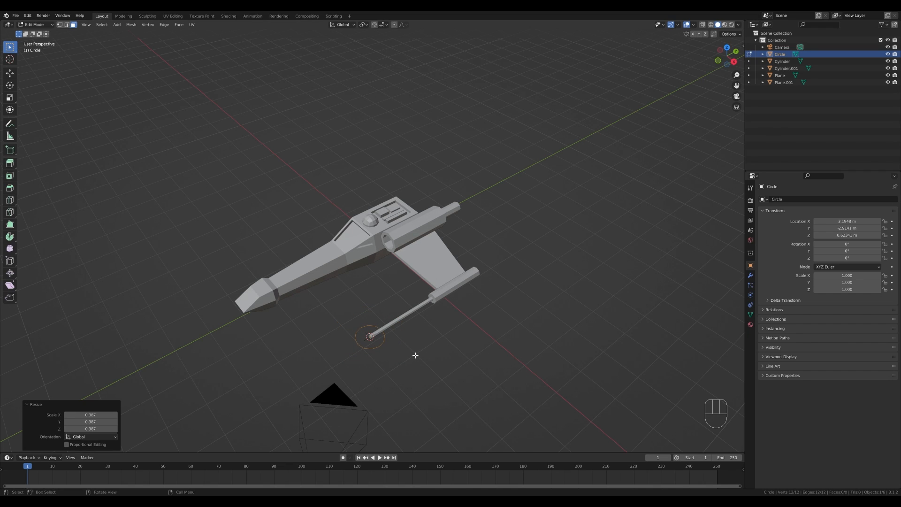
# Delete the circle's five front vertices to leave an open arc at the gun barrel's tip
pyautogui.press('1')
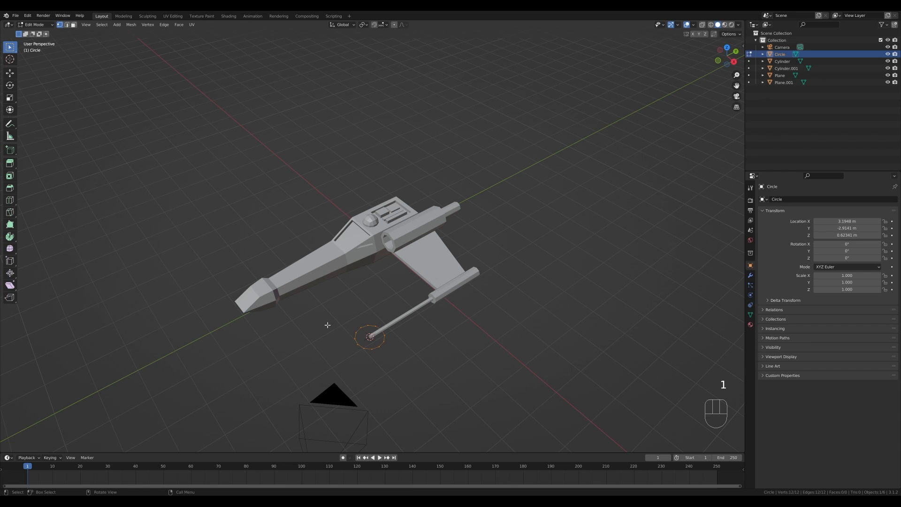
pyautogui.click(355, 332)
pyautogui.keyDown('ctrl'); pyautogui.click(373, 346); pyautogui.keyUp('ctrl')
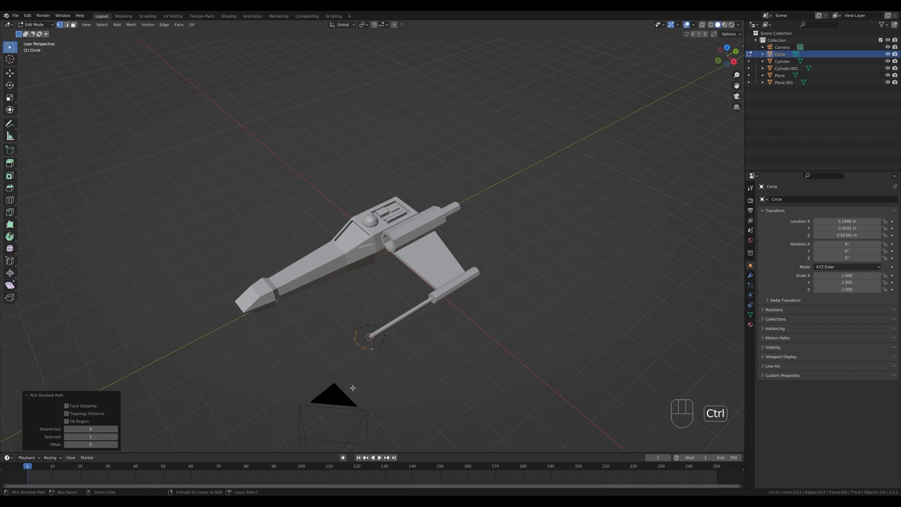
pyautogui.press('x')
pyautogui.click(412, 338)
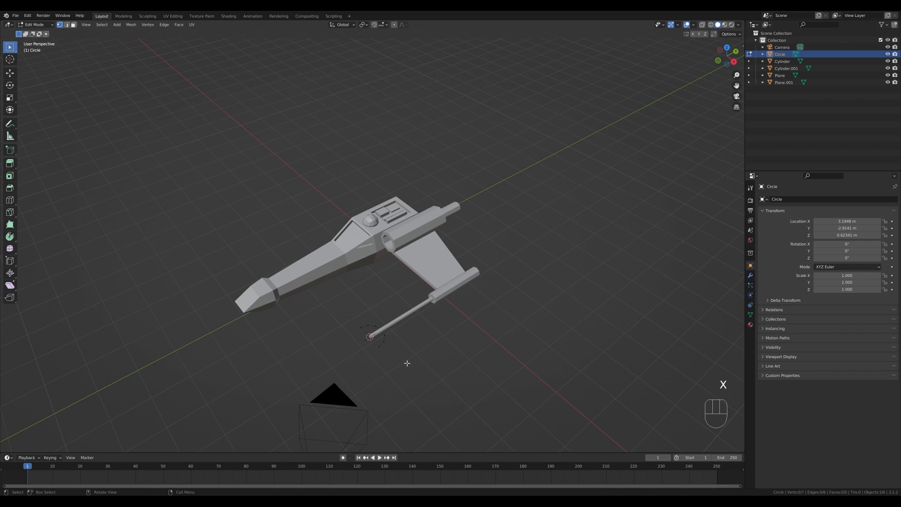
# Extrude the arc about 0.286 m up along Z and lower the whole mesh about 0.122 m to centre it on the barrel
pyautogui.press('a')
pyautogui.press('e')
pyautogui.press('z')
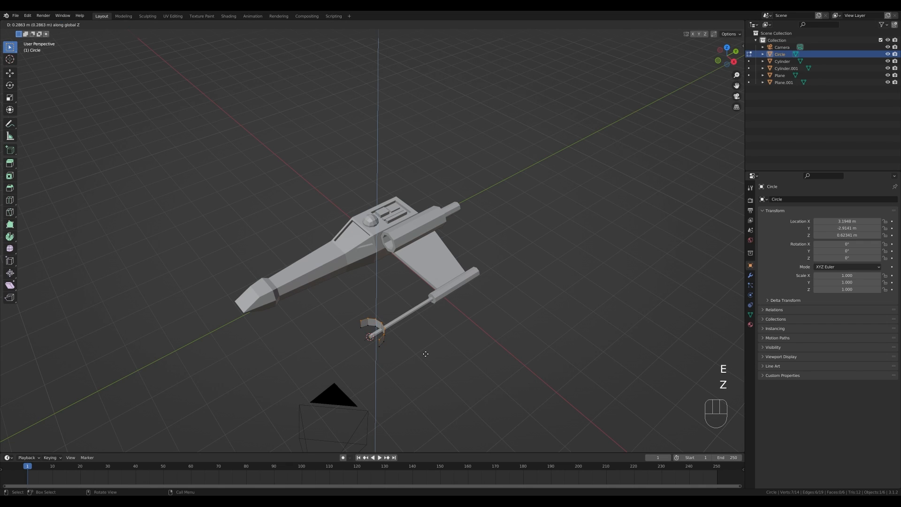
pyautogui.click(426, 354)
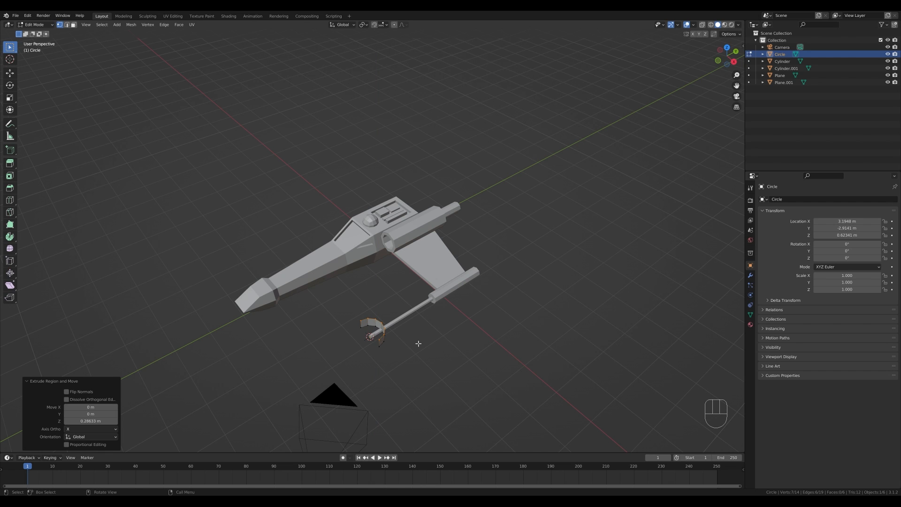
pyautogui.press('a')
pyautogui.moveTo(418, 344); pyautogui.dragTo(467, 329, button='middle')
pyautogui.press('g')
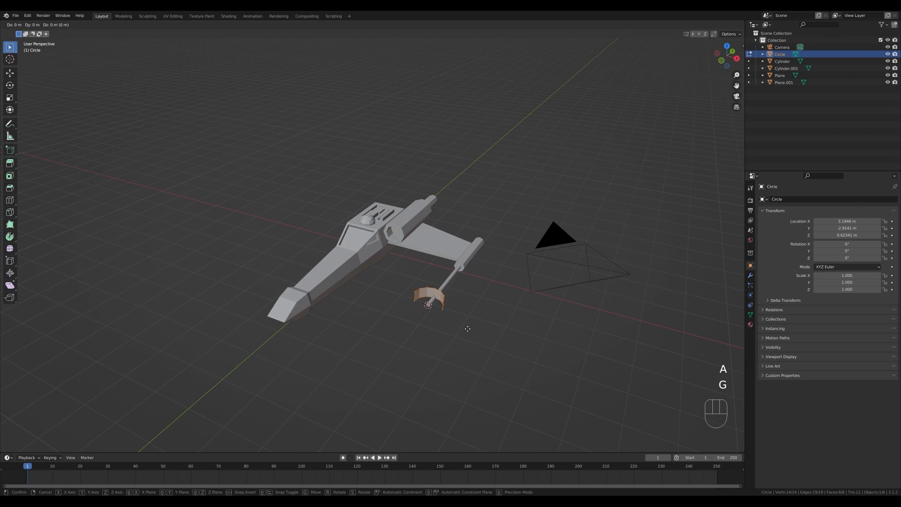
pyautogui.press('z')
pyautogui.click(464, 332)
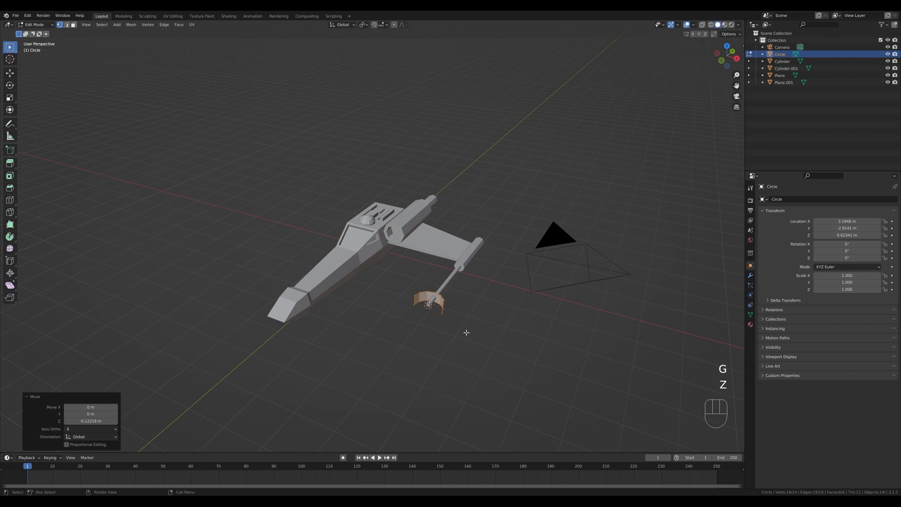
# Thicken the arc by extruding its faces along their normals about 0.11 m with even thickness
pyautogui.hotkey('alt', 'e')
pyautogui.click(466, 335)
pyautogui.press('s')
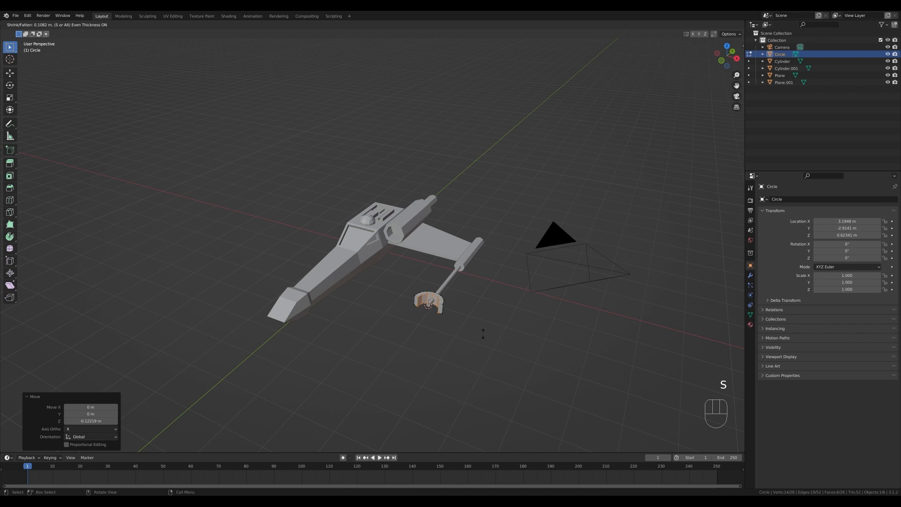
pyautogui.click(484, 333)
# Scale the thickened arc to about 0.733 and move it about 0.16 m back along Y on the barrel
pyautogui.moveTo(485, 333); pyautogui.dragTo(483, 351, button='middle')
pyautogui.press('a')
pyautogui.press('s')
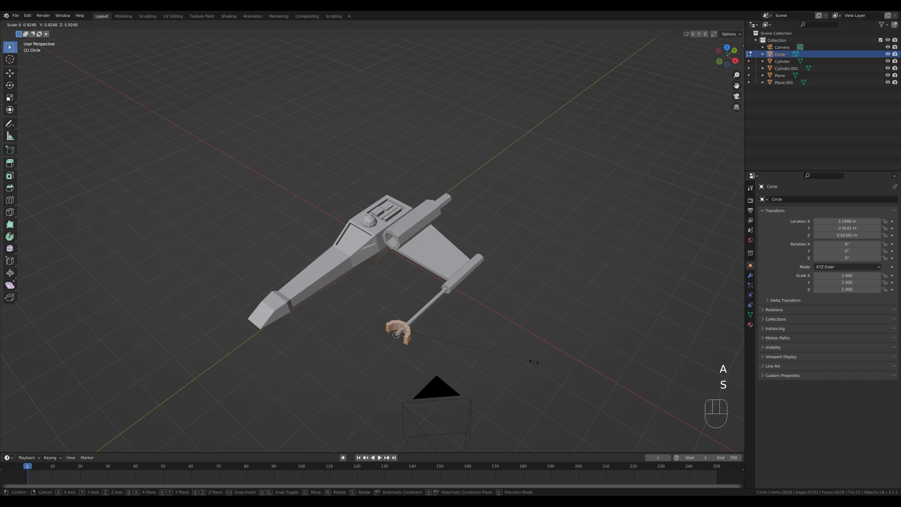
pyautogui.click(506, 346)
pyautogui.press('g')
pyautogui.press('y')
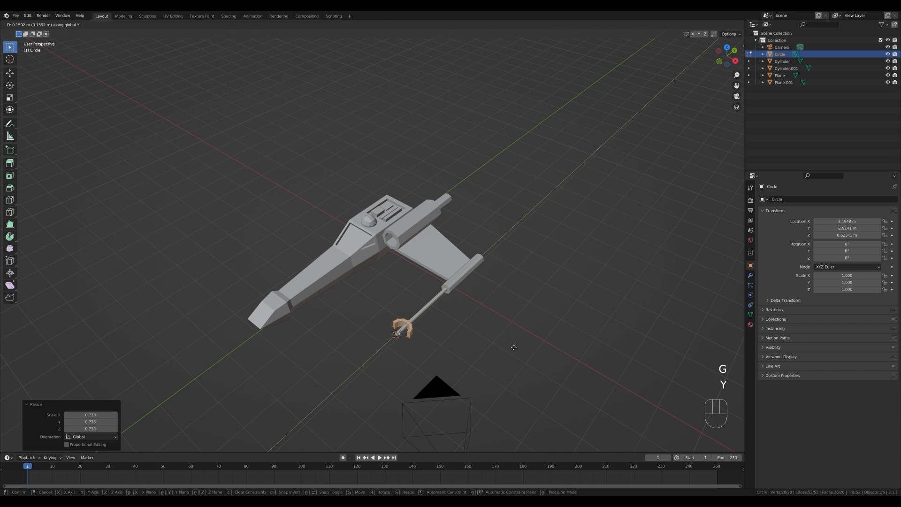
pyautogui.click(514, 346)
pyautogui.press('Tab')
# Join the engine, the barrel arc and the wing-tip cannon into the wing object
pyautogui.moveTo(485, 288); pyautogui.dragTo(466, 264, button='middle')
pyautogui.click(384, 216)
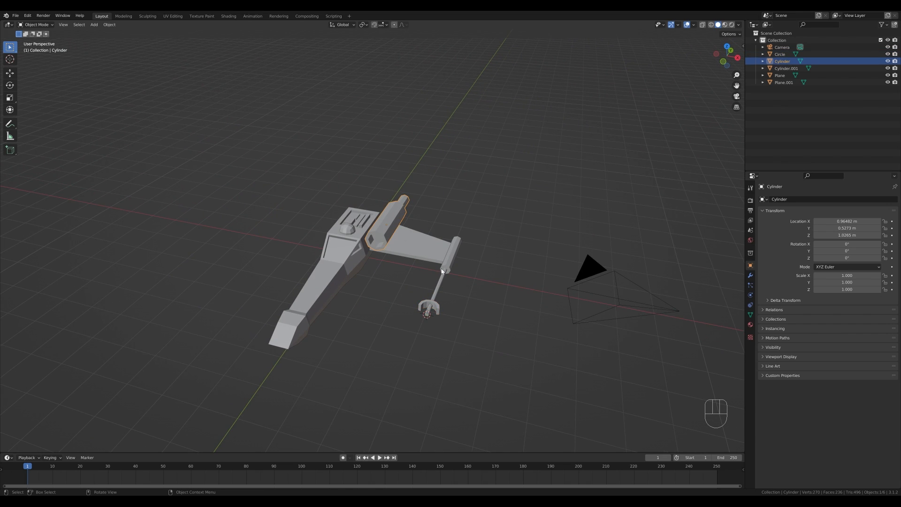
pyautogui.keyDown('shift'); pyautogui.click(433, 304); pyautogui.keyUp('shift')
pyautogui.keyDown('shift'); pyautogui.click(429, 313); pyautogui.keyUp('shift')
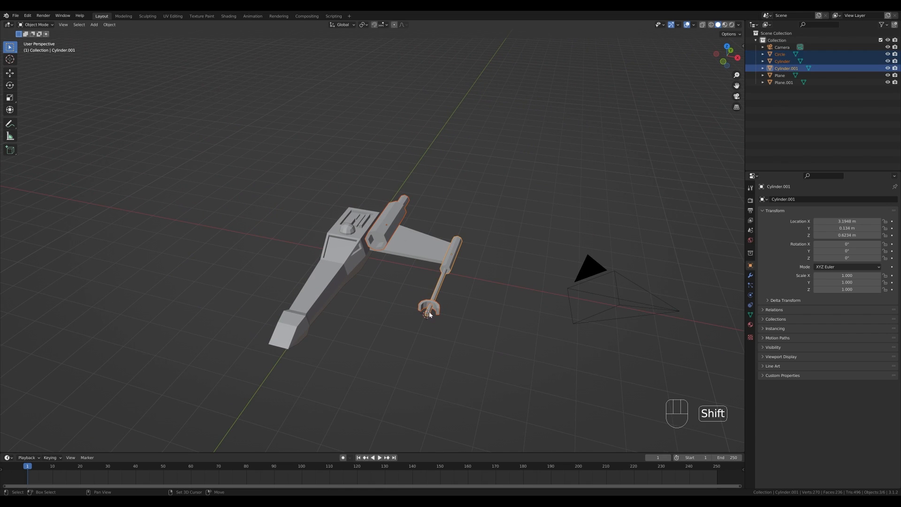
pyautogui.keyDown('shift'); pyautogui.click(415, 254); pyautogui.keyUp('shift')
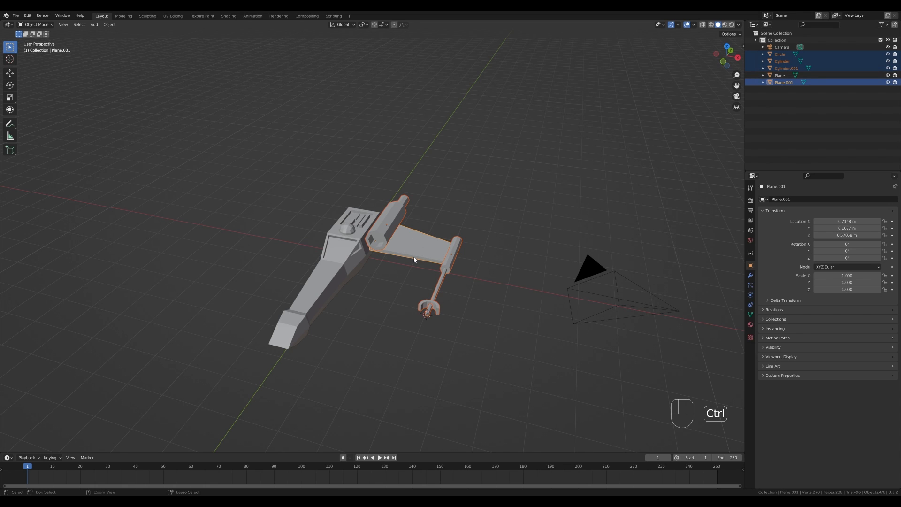
pyautogui.hotkey('ctrl', 'j')
pyautogui.moveTo(502, 332); pyautogui.dragTo(511, 305, button='middle')
pyautogui.press('r')
pyautogui.press('y')
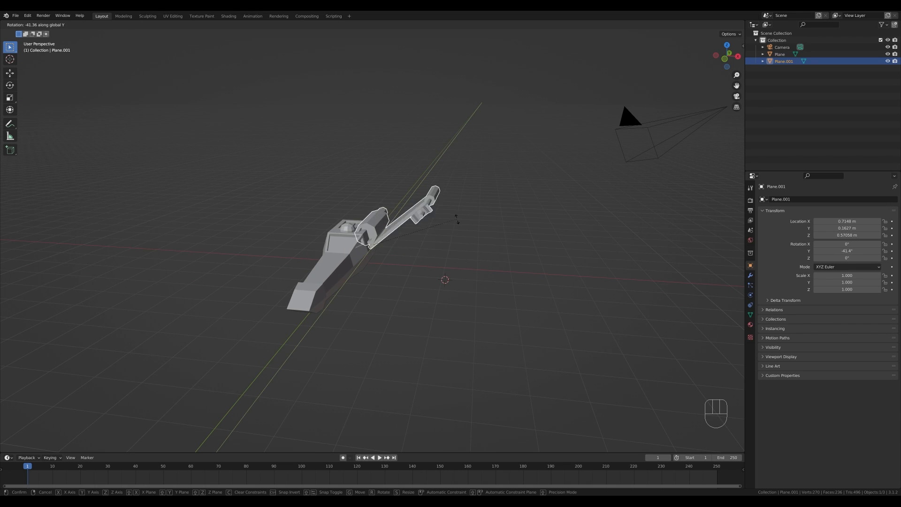
pyautogui.press('Escape')
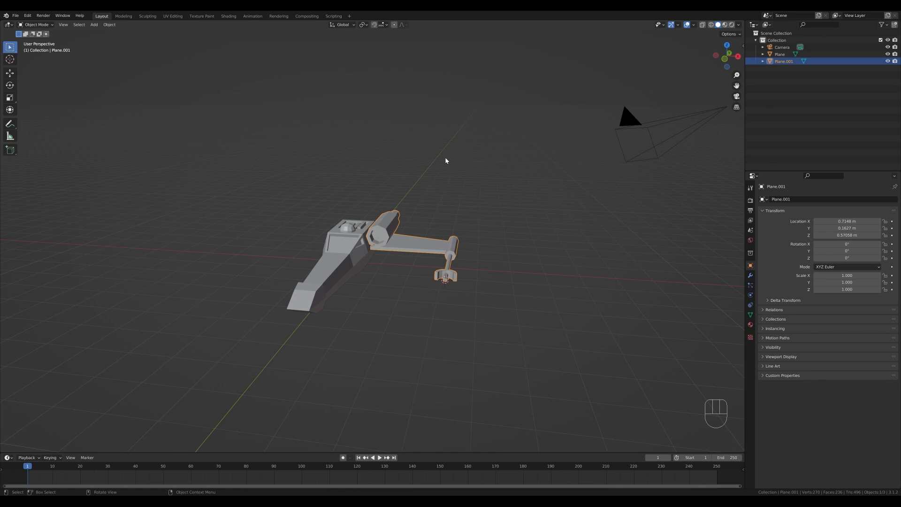
# In front view, shift the joined wing's entire mesh about 0.45 m outward along X from its origin
pyautogui.press('KP_1')
pyautogui.scroll(2, 374, 251)
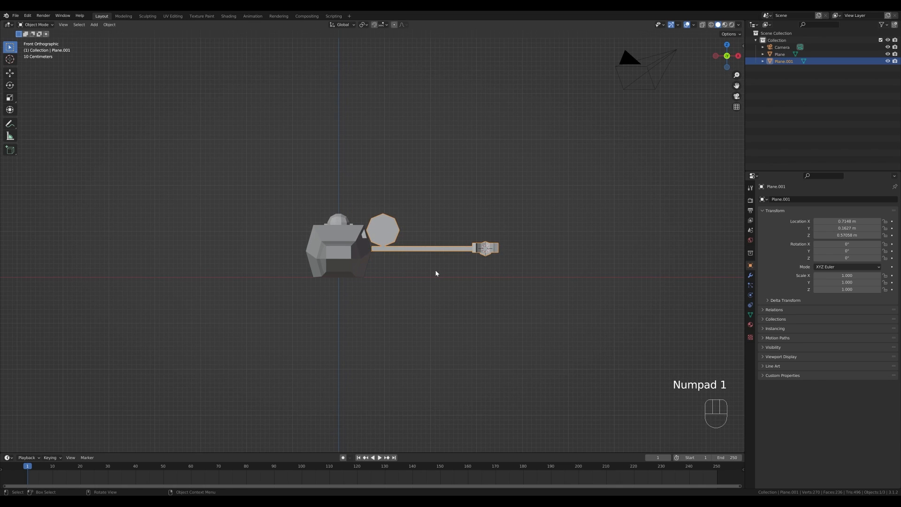
pyautogui.press('Tab')
pyautogui.press('a')
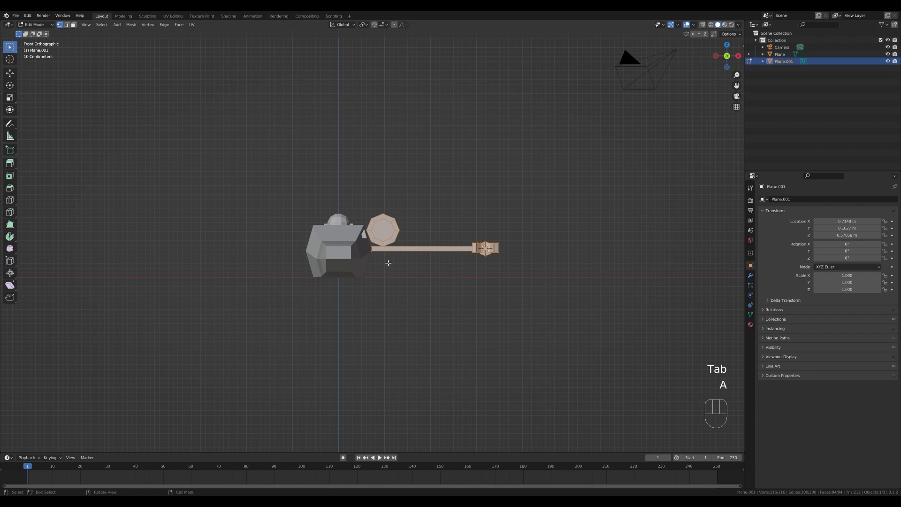
pyautogui.press('g')
pyautogui.press('x')
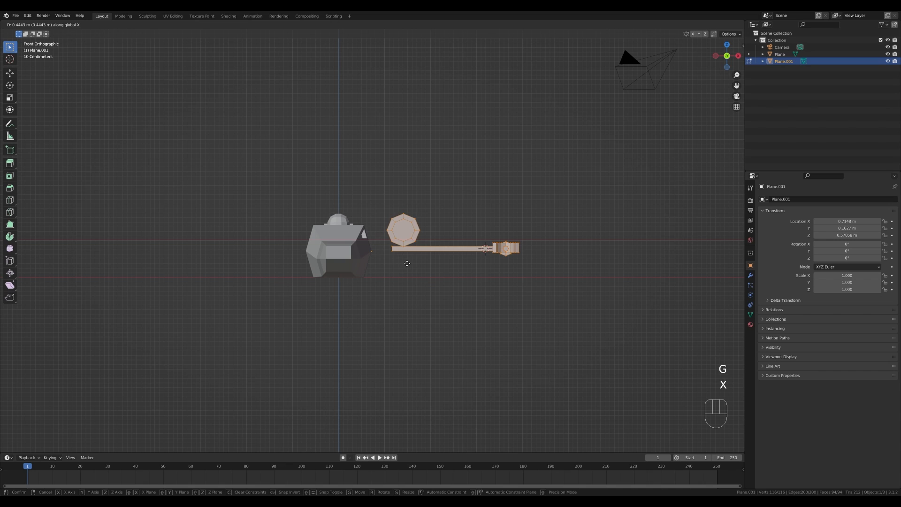
pyautogui.click(408, 265)
# Move the wing object about 0.495 m along X toward the fuselage and test rotating it about its origin
pyautogui.press('Tab')
pyautogui.press('g')
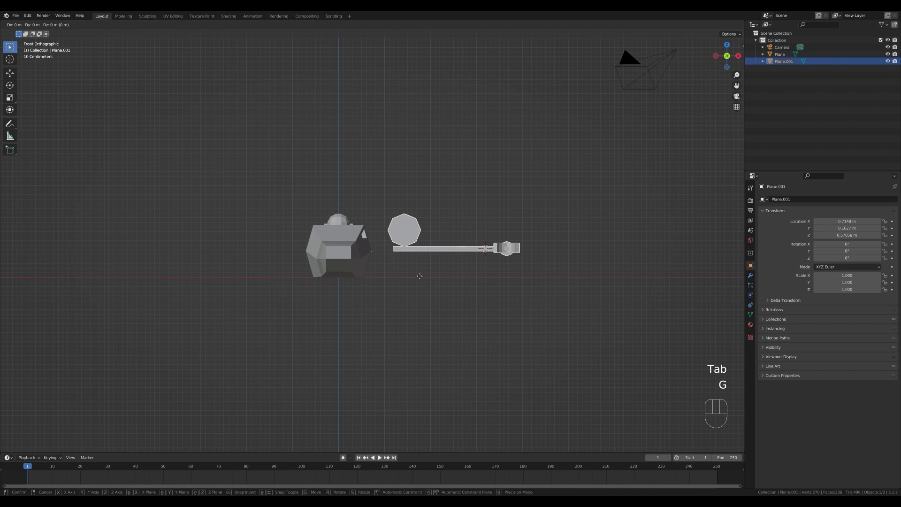
pyautogui.press('x')
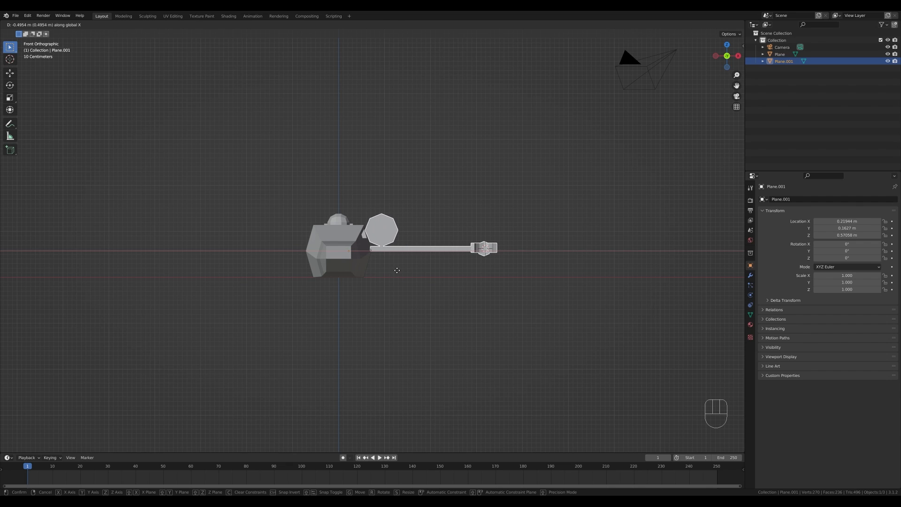
pyautogui.click(397, 270)
pyautogui.press('r')
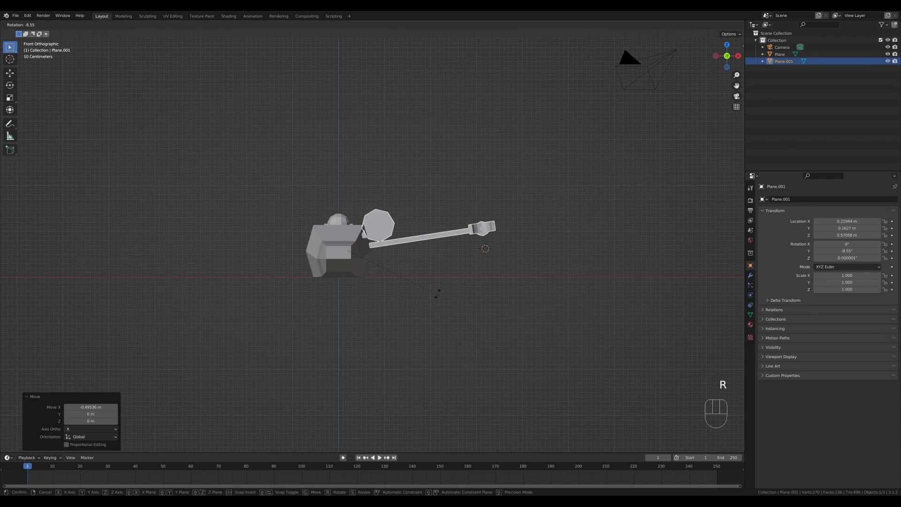
pyautogui.press('Escape')
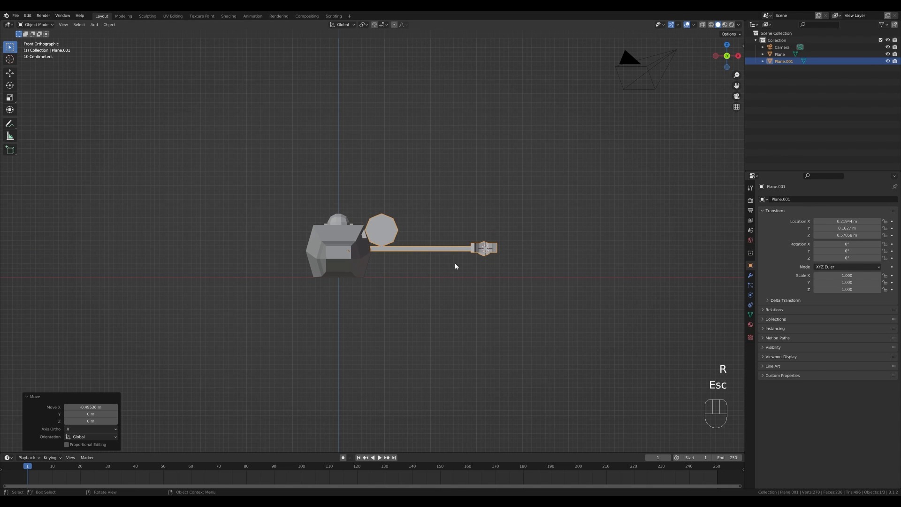
# Offset the wing's whole mesh a further 0.235 m outward along X from its origin
pyautogui.press('Tab')
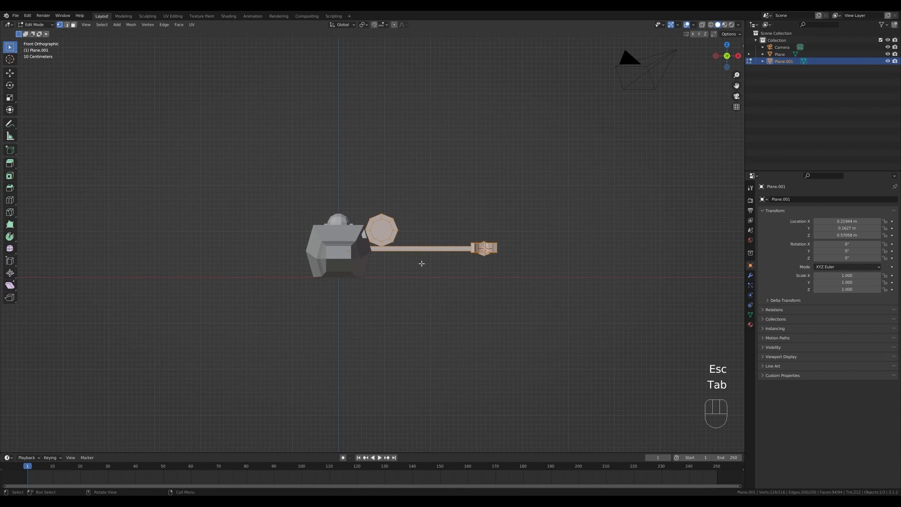
pyautogui.press('g')
pyautogui.press('x')
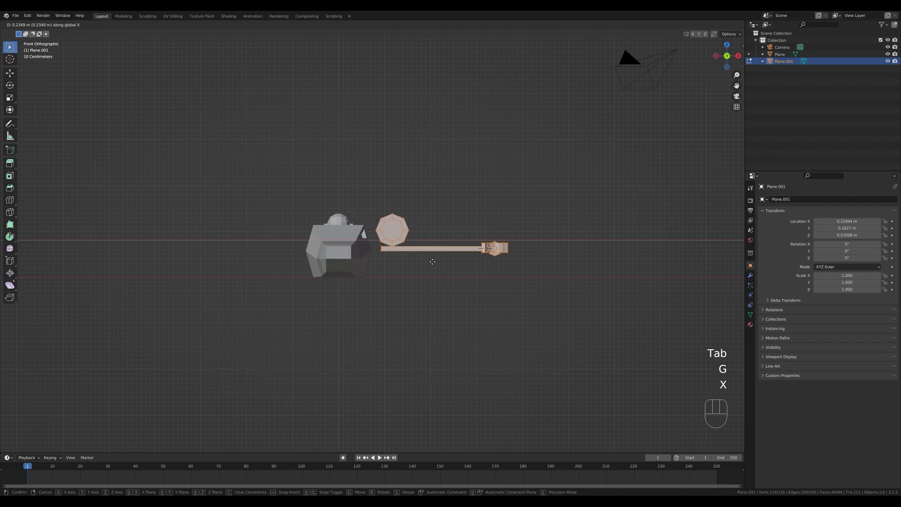
pyautogui.click(414, 265)
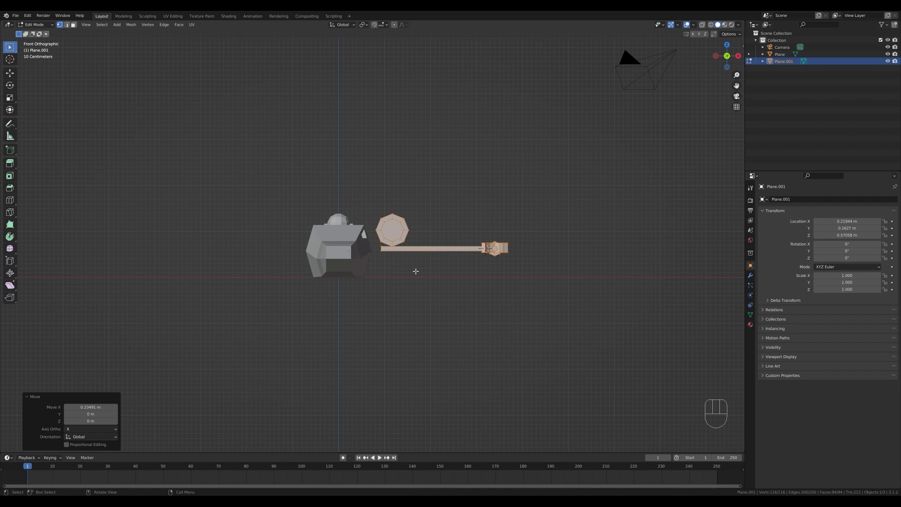
# Move the wing object about 0.23 m along X back against the fuselage and try rotating it downward
pyautogui.press('Tab')
pyautogui.press('g')
pyautogui.press('x')
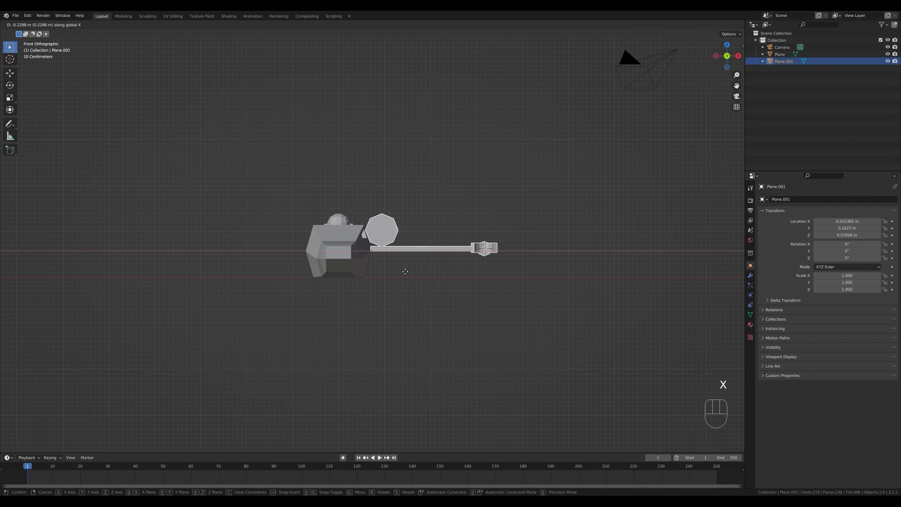
pyautogui.click(406, 271)
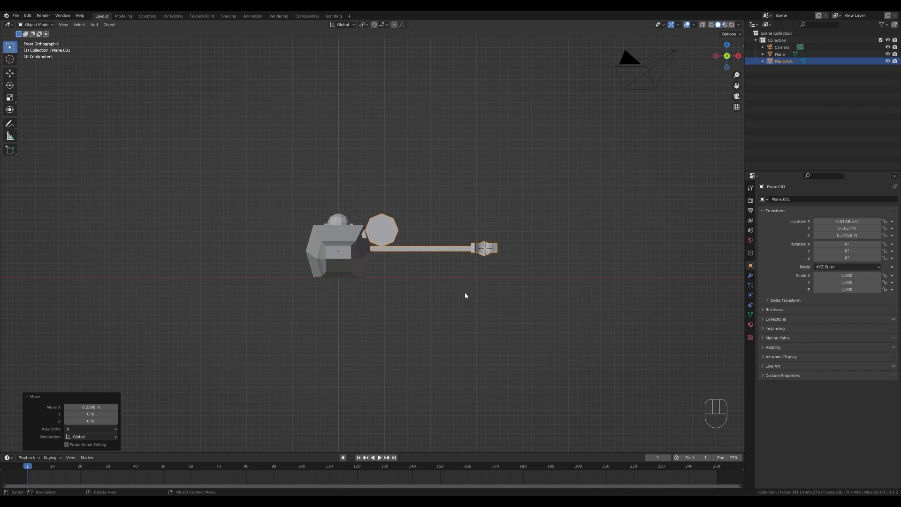
pyautogui.press('r')
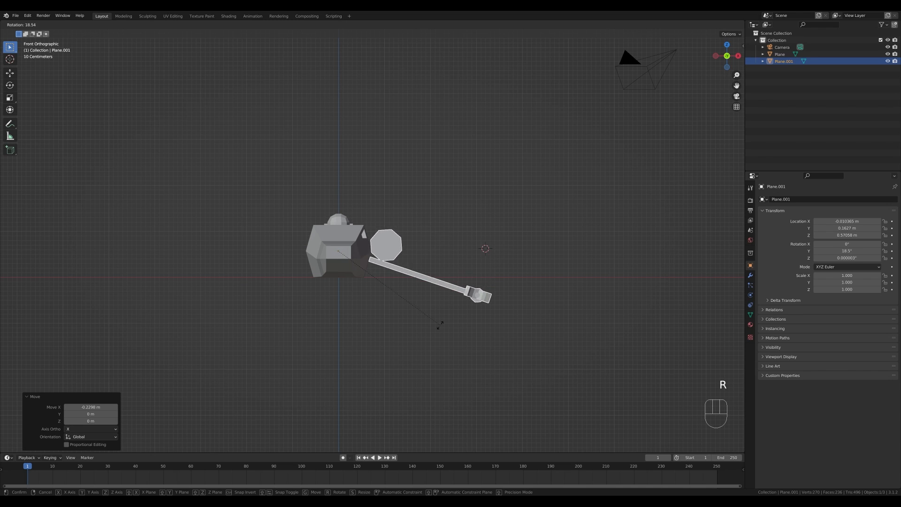
pyautogui.press('Escape')
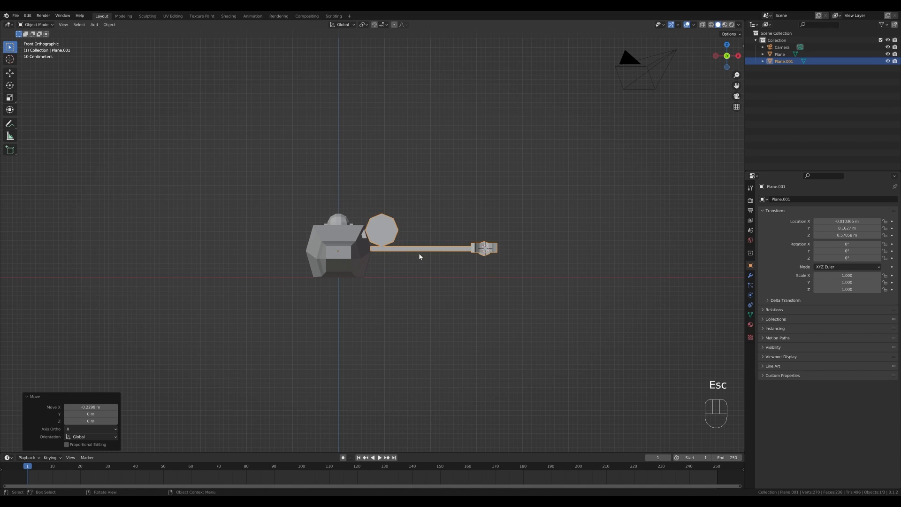
# Undo the last adjustments to the wing object and turn on X-ray display while editing its mesh
pyautogui.hotkey('ctrl', 'z')
pyautogui.hotkey('ctrl', 'z')
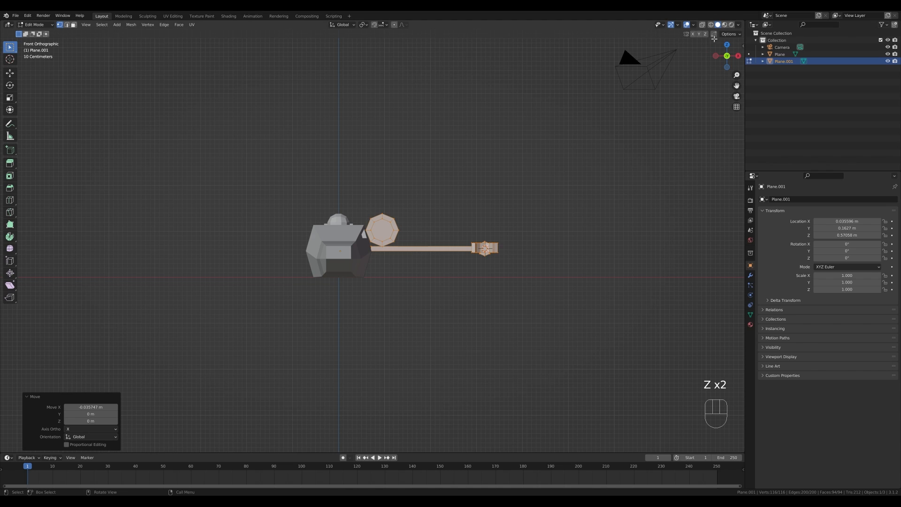
pyautogui.click(702, 24)
pyautogui.scroll(5, 372, 262)
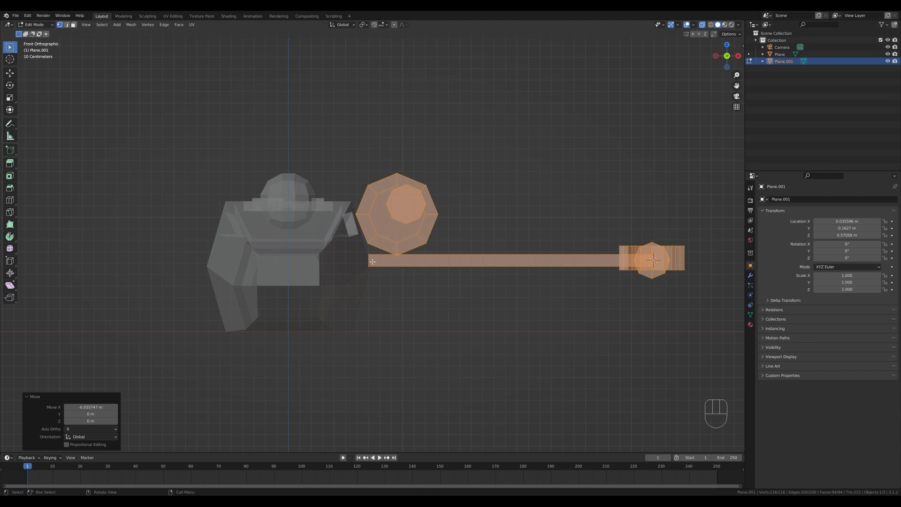
# Move the wing's inner end along X into the side of the fuselage and return the viewport to solid shading
pyautogui.click(370, 264)
pyautogui.press('g')
pyautogui.press('x')
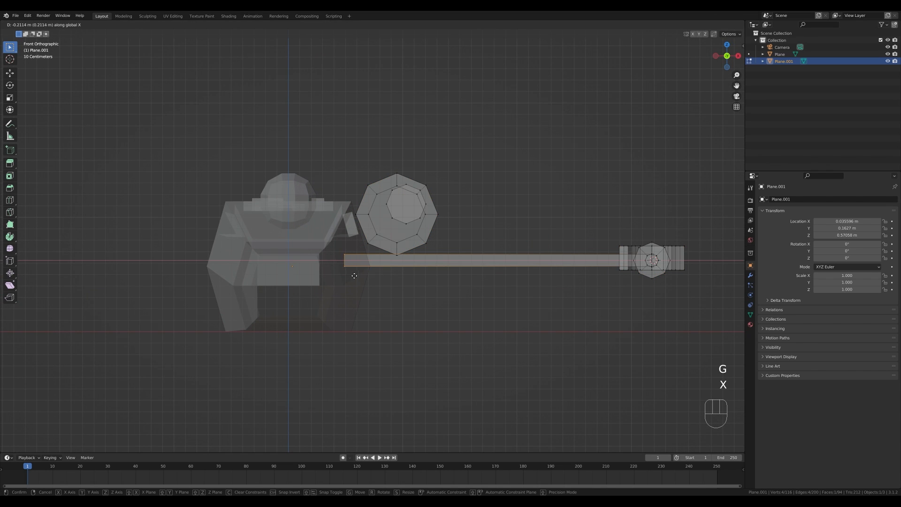
pyautogui.click(371, 274)
pyautogui.press('Tab')
pyautogui.scroll(-4, 479, 221)
pyautogui.moveTo(479, 221)
pyautogui.mouseDown(button='middle')
pyautogui.moveTo(427, 237)
pyautogui.moveTo(459, 236)
pyautogui.moveTo(454, 216)
pyautogui.mouseUp(button='middle')
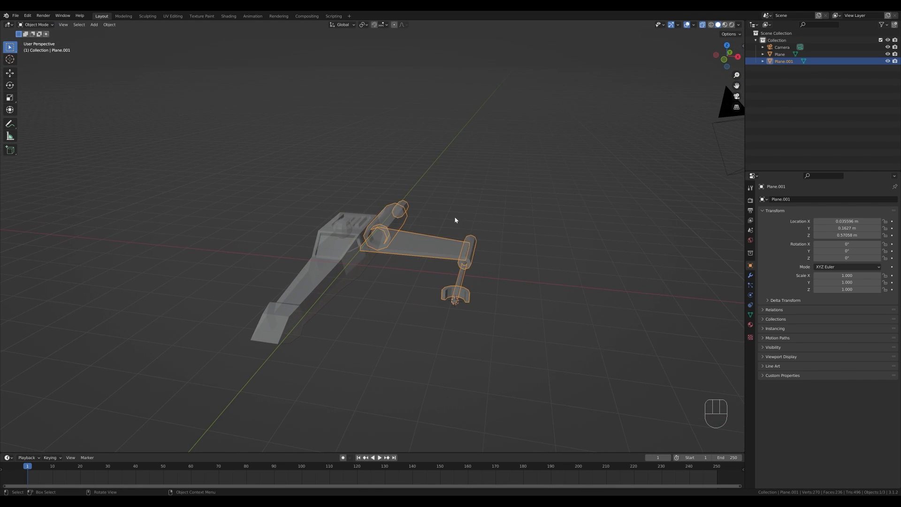
pyautogui.press('z')
pyautogui.click(454, 256)
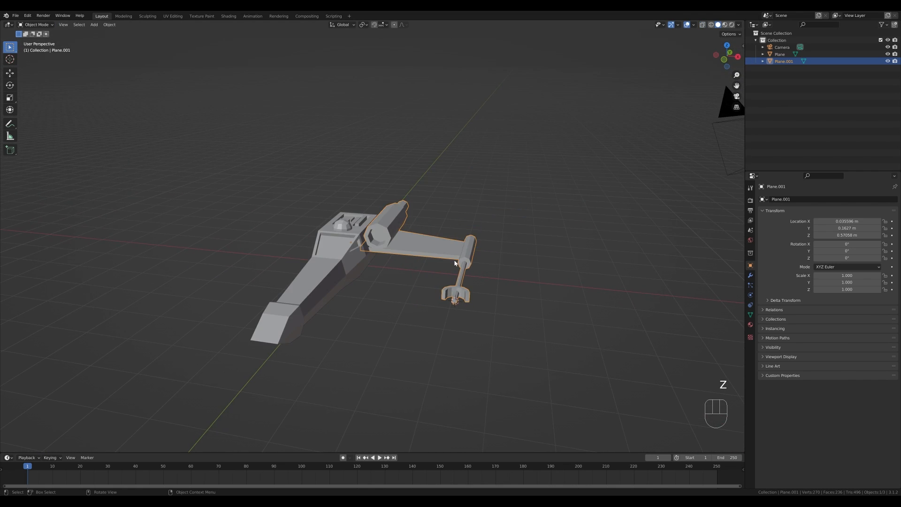
# Add a Mirror modifier to the wing object on the X and Z axes, with the fuselage Plane as mirror object
pyautogui.click(752, 278)
pyautogui.click(778, 200)
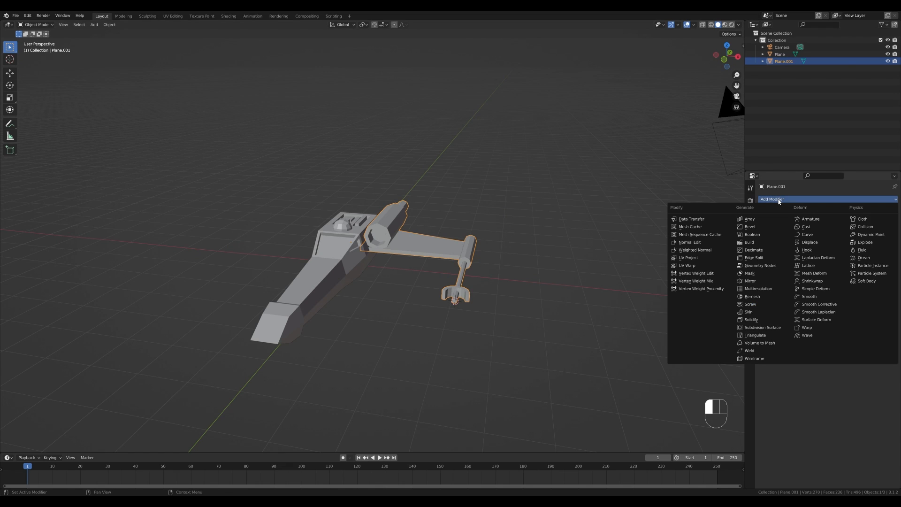
pyautogui.click(750, 281)
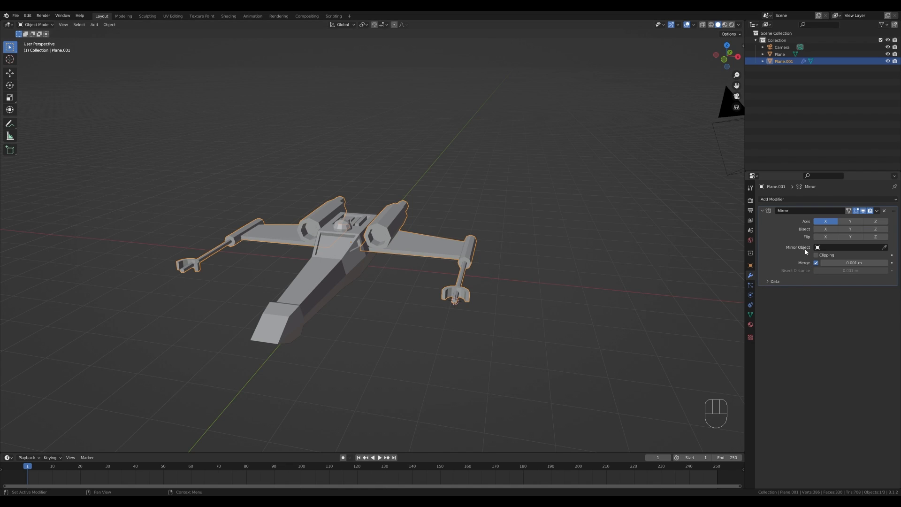
pyautogui.click(874, 222)
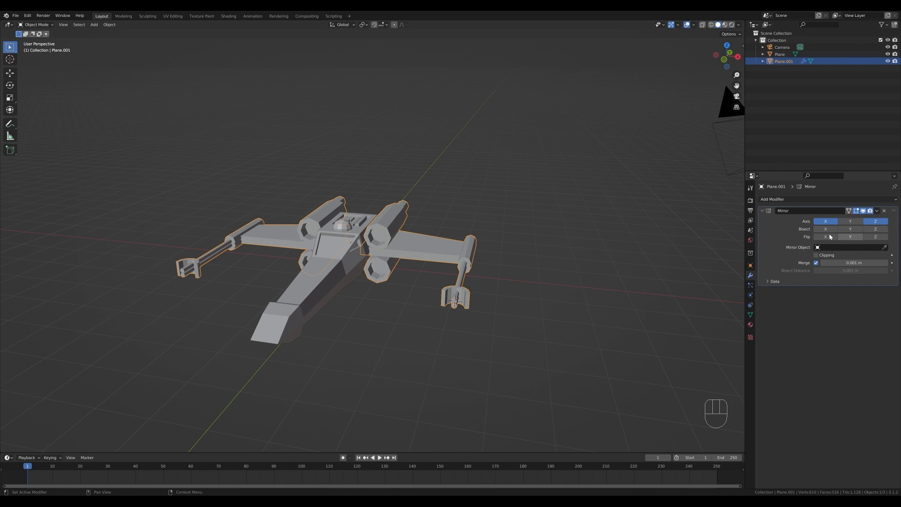
pyautogui.click(884, 247)
pyautogui.click(338, 285)
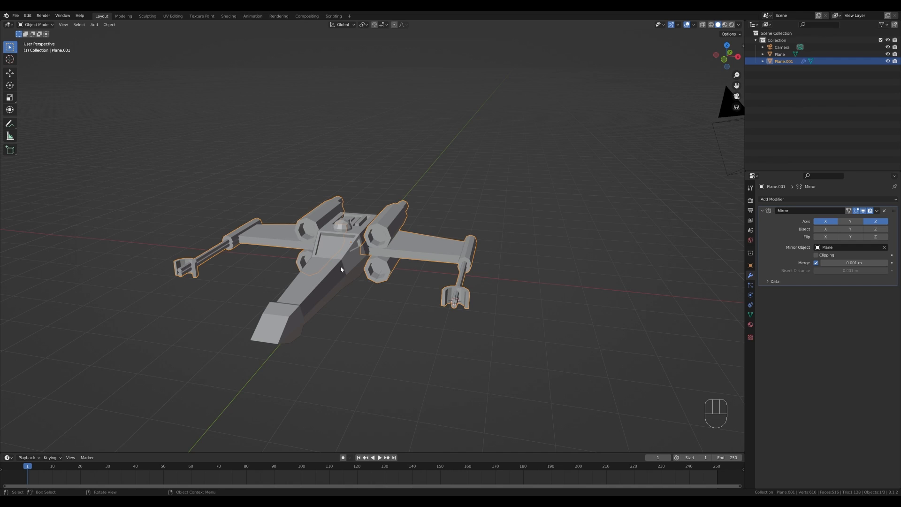
# Move the two rear end faces of the fuselage about 0.13 m backward along Y
pyautogui.press('KP_1')
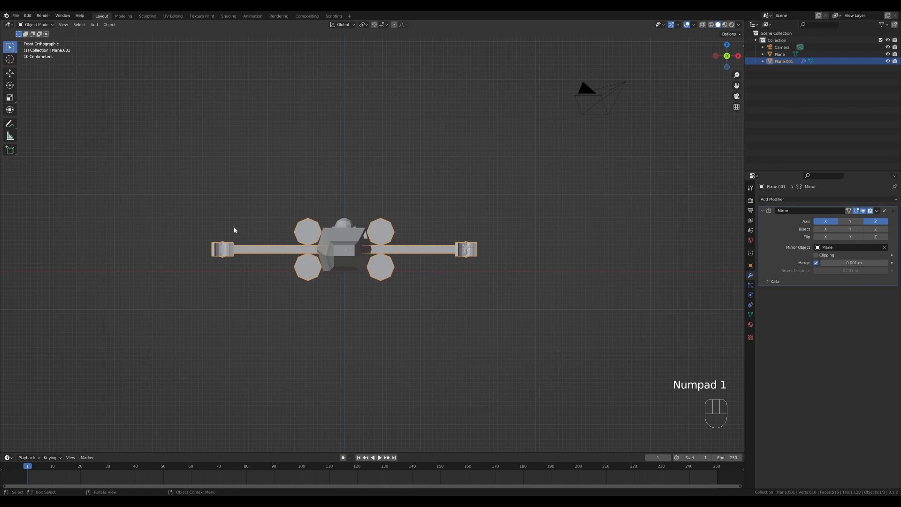
pyautogui.moveTo(235, 230); pyautogui.dragTo(469, 302, button='middle')
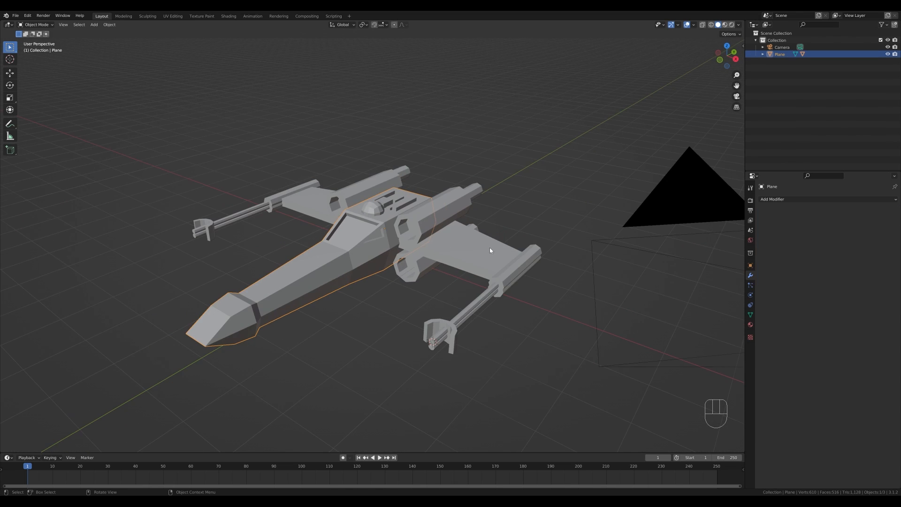
pyautogui.moveTo(522, 215); pyautogui.dragTo(415, 295, button='middle')
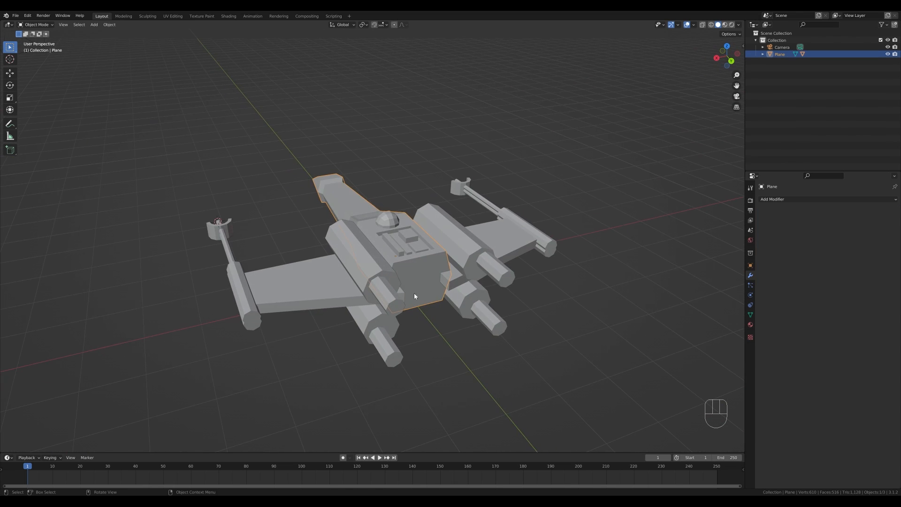
pyautogui.keyDown('shift'); pyautogui.moveTo(471, 310); pyautogui.dragTo(392, 268, button='middle'); pyautogui.keyUp('shift')
pyautogui.press('Tab')
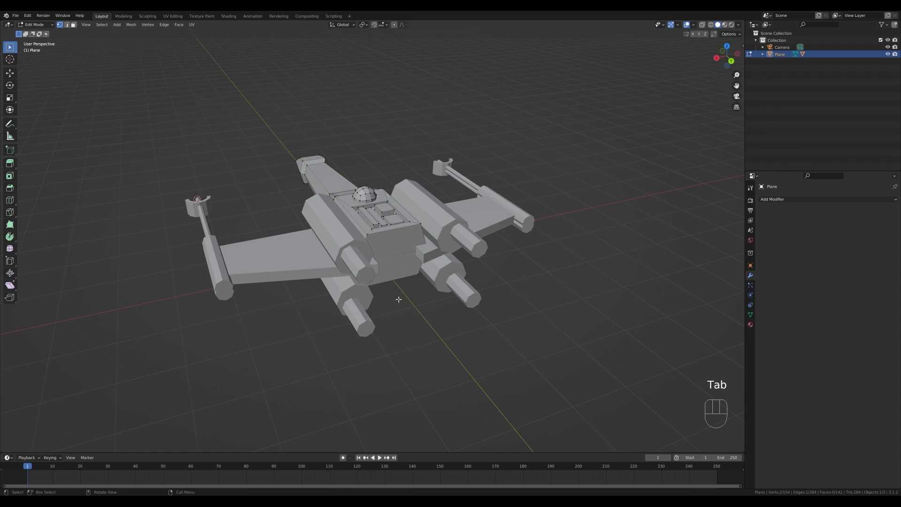
pyautogui.press('3')
pyautogui.click(397, 252)
pyautogui.keyDown('shift'); pyautogui.click(396, 266); pyautogui.keyUp('shift')
pyautogui.moveTo(486, 289); pyautogui.dragTo(483, 292, button='middle')
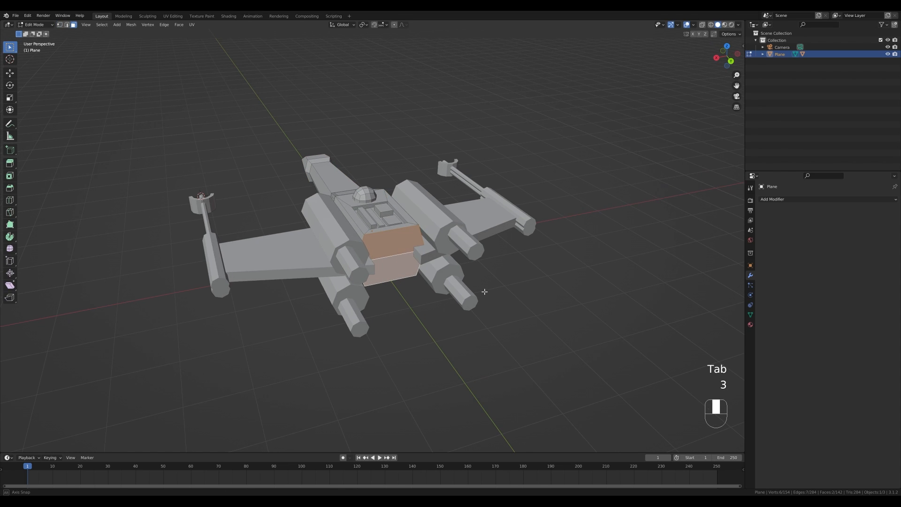
pyautogui.press('g')
pyautogui.press('y')
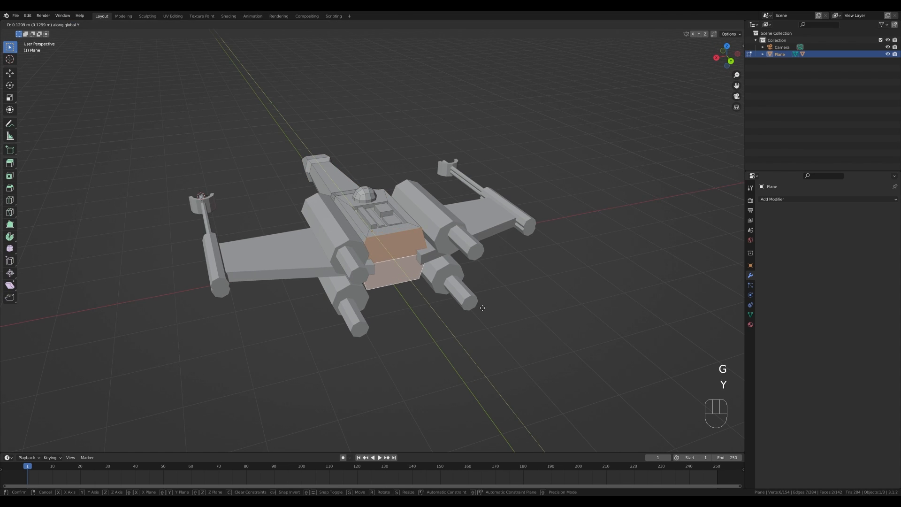
pyautogui.click(482, 308)
# Extrude the fuselage's two rear faces about 0.46 m backward and scale them to 0.788
pyautogui.press('e')
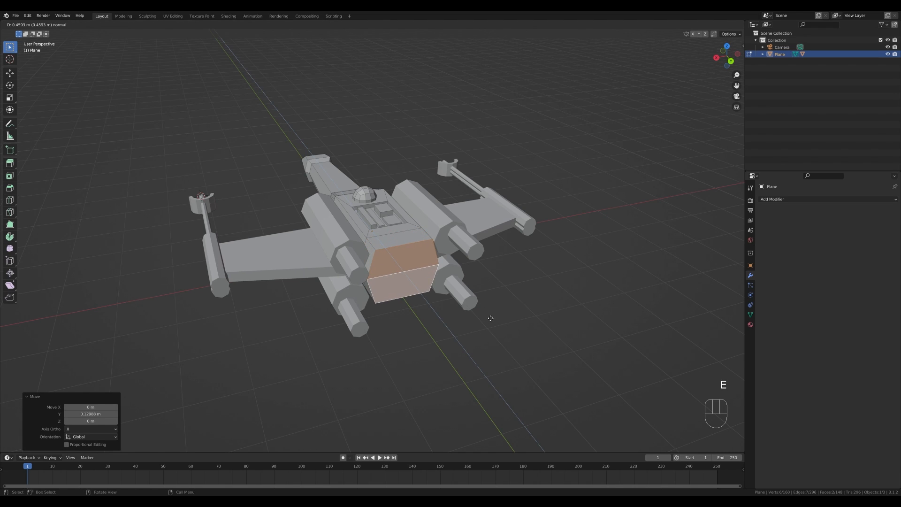
pyautogui.click(491, 318)
pyautogui.press('s')
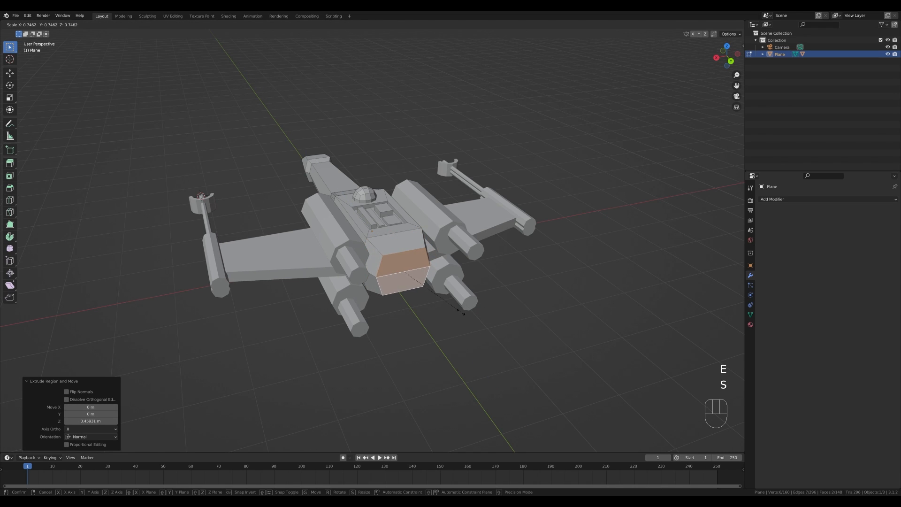
pyautogui.click(464, 319)
# Inset the fuselage's two rear faces together by about 0.11 m and extrude them about 0.25 m inward
pyautogui.press('i')
pyautogui.press('i')
pyautogui.press('i')
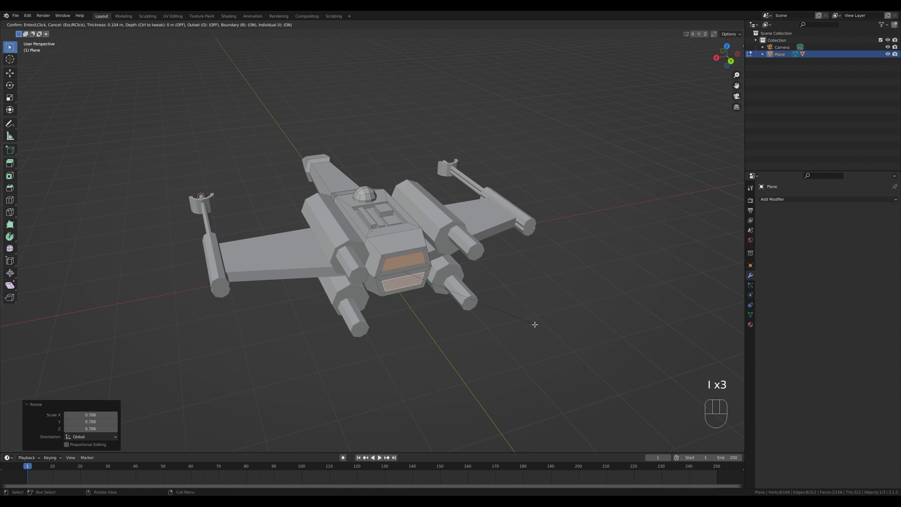
pyautogui.press('i')
pyautogui.click(533, 324)
pyautogui.press('e')
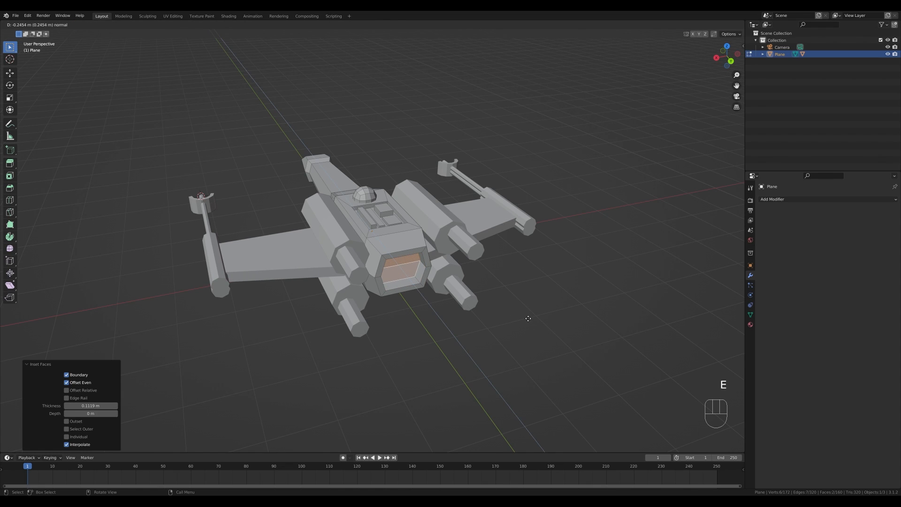
pyautogui.click(528, 319)
pyautogui.press('Tab')
pyautogui.scroll(-3, 418, 308)
pyautogui.moveTo(339, 284); pyautogui.dragTo(460, 283, button='middle')
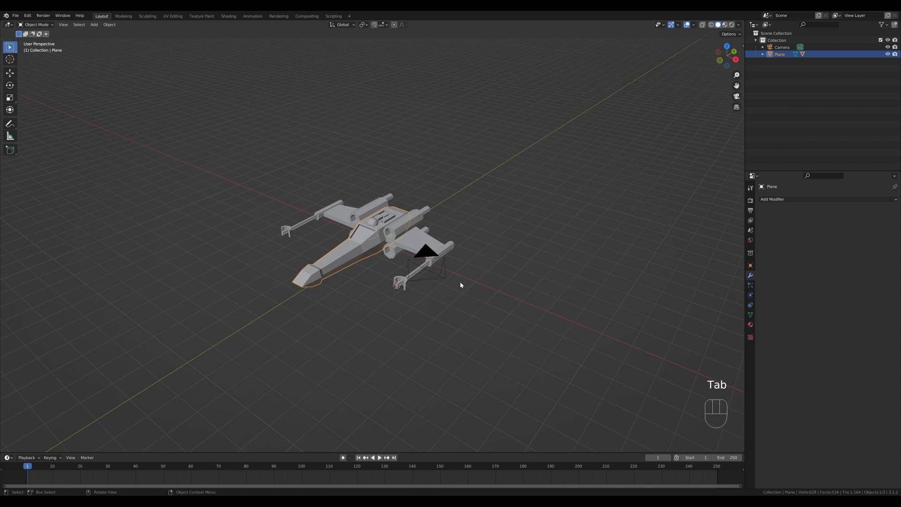
# Raise the wing object's whole mesh about 0.07 m along Z to separate the upper and lower wings
pyautogui.scroll(5, 460, 285)
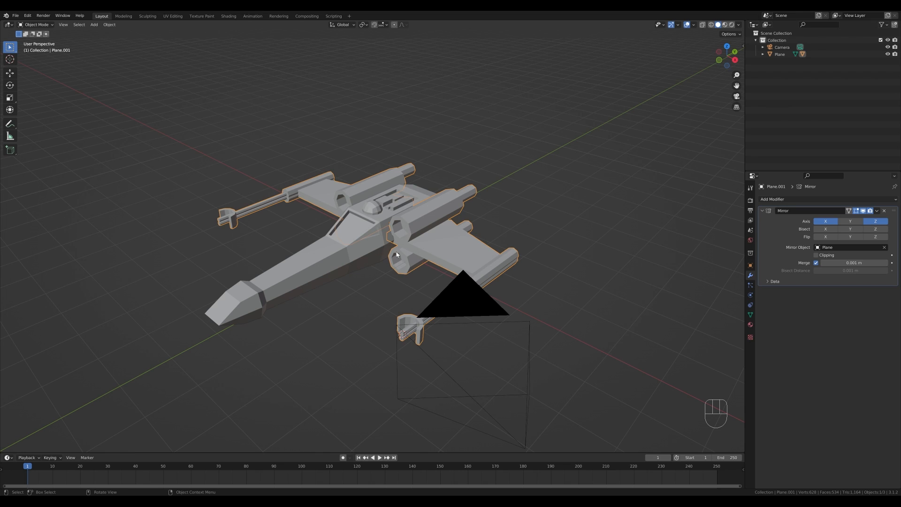
pyautogui.moveTo(396, 254); pyautogui.dragTo(505, 262, button='middle')
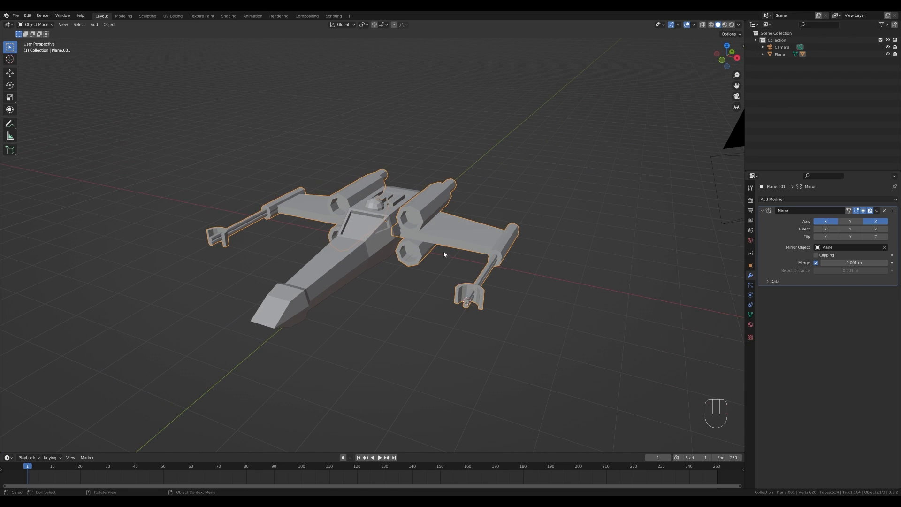
pyautogui.press('Tab')
pyautogui.press('a')
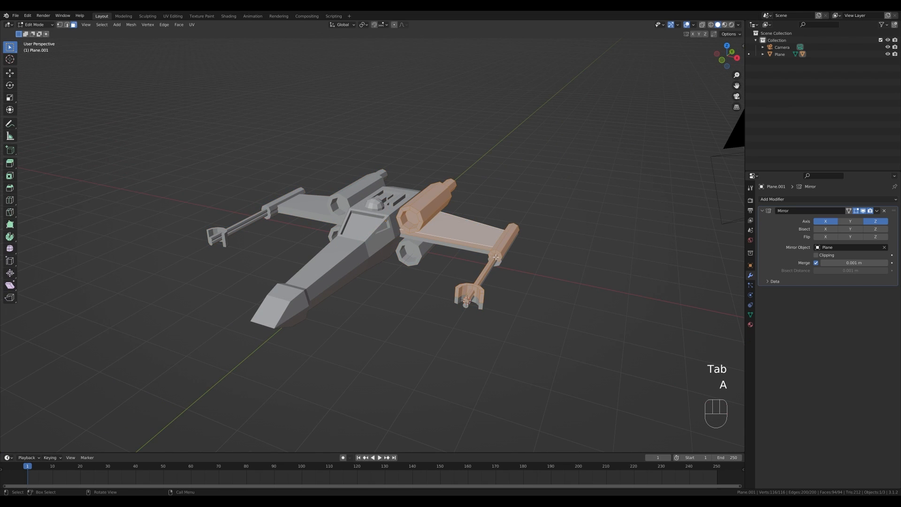
pyautogui.press('g')
pyautogui.press('z')
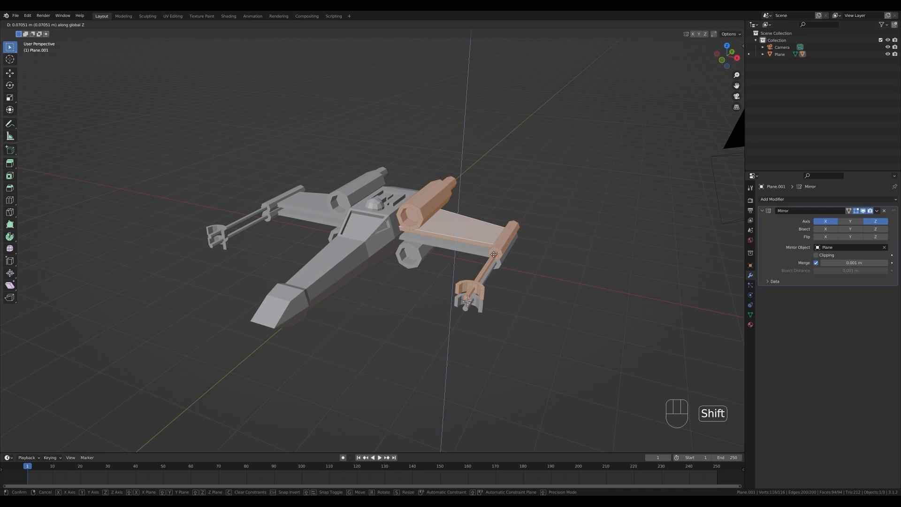
pyautogui.click(493, 254)
pyautogui.press('Tab')
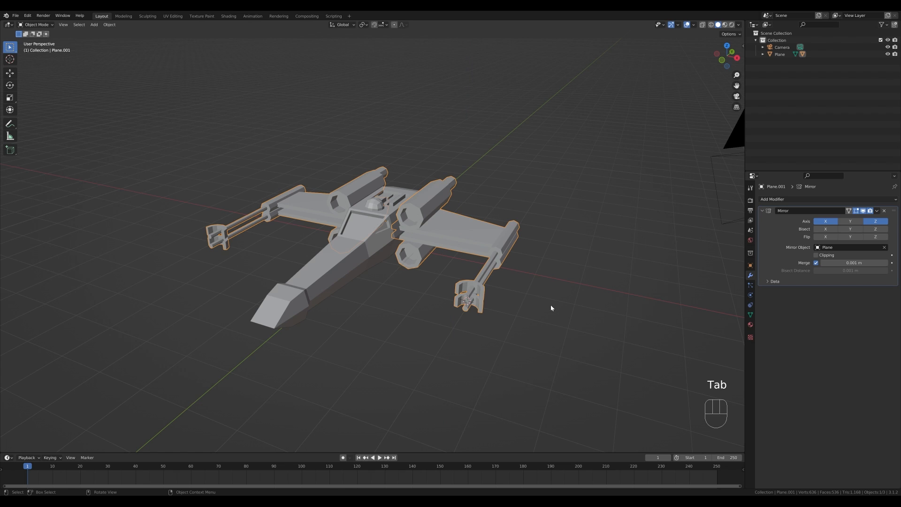
# Try rotating the wing object about the Y axis to test how the mirrored wings open
pyautogui.press('r')
pyautogui.press('y')
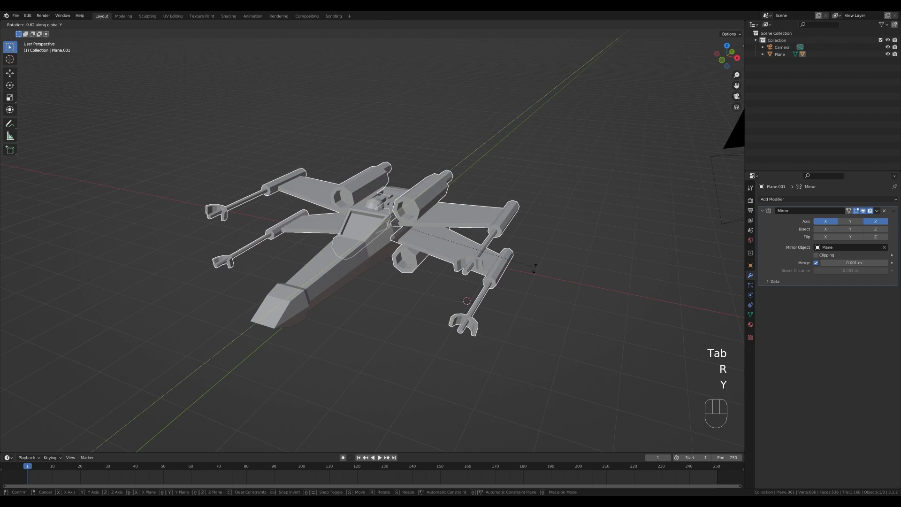
pyautogui.press('Escape')
pyautogui.press('r')
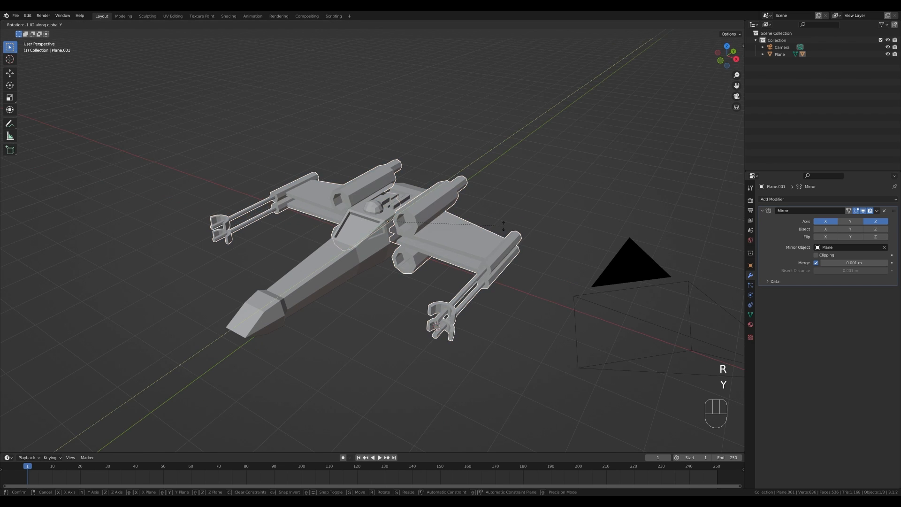
pyautogui.press('y')
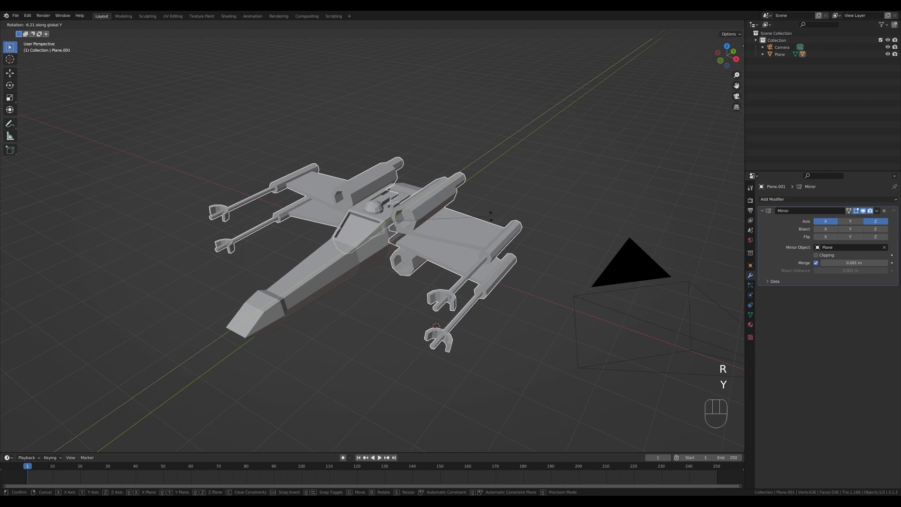
pyautogui.press('Escape')
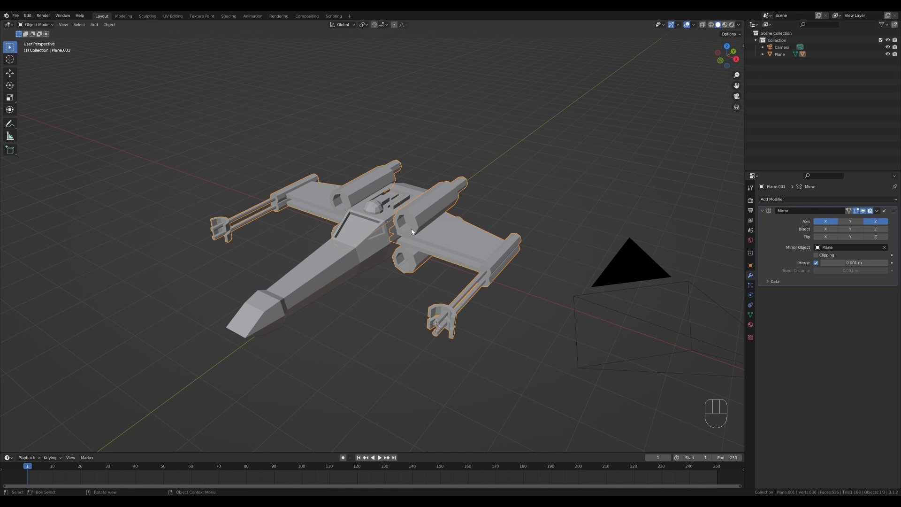
# Raise the fuselage object about 1.15 m along Z
pyautogui.click(411, 217)
pyautogui.moveTo(411, 217); pyautogui.dragTo(399, 288, button='middle')
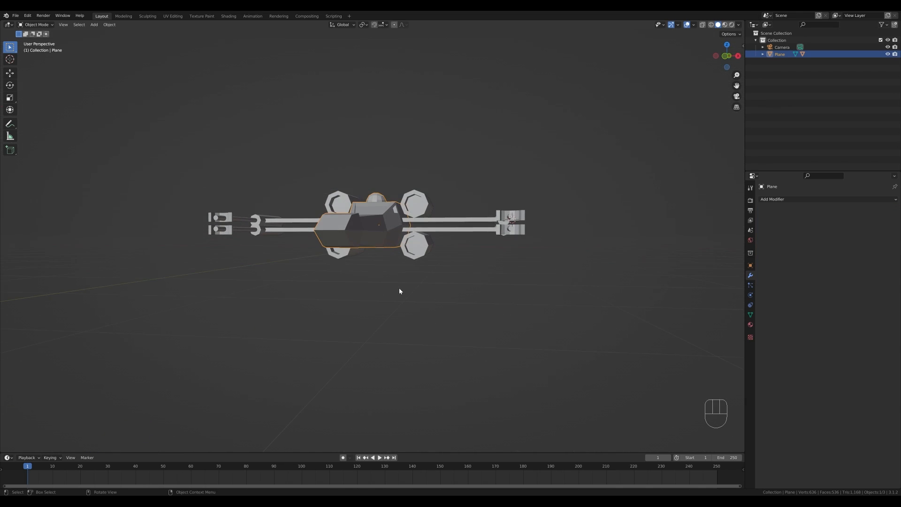
pyautogui.press('g')
pyautogui.press('z')
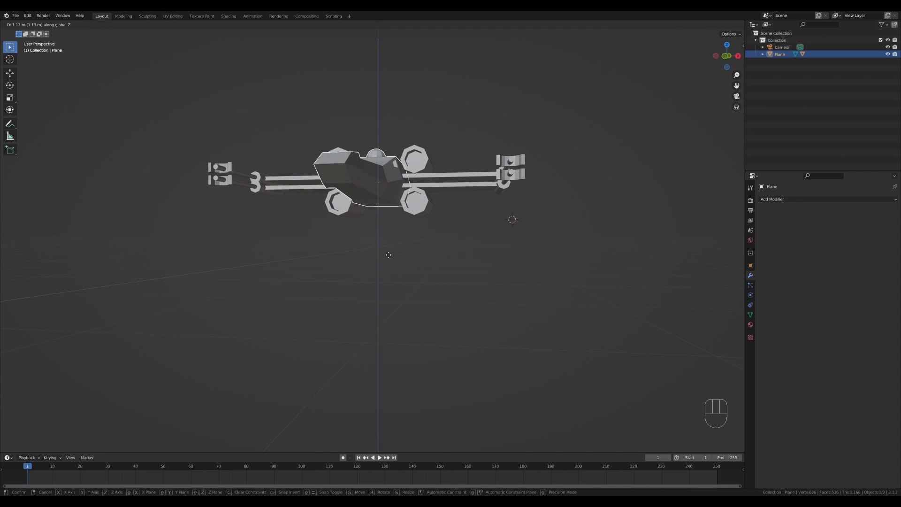
pyautogui.click(388, 255)
# Snap the 3D cursor to the world origin and add a ground plane there, scaled up by 30.676
pyautogui.moveTo(389, 255); pyautogui.dragTo(475, 245, button='middle')
pyautogui.hotkey('shift', 's')
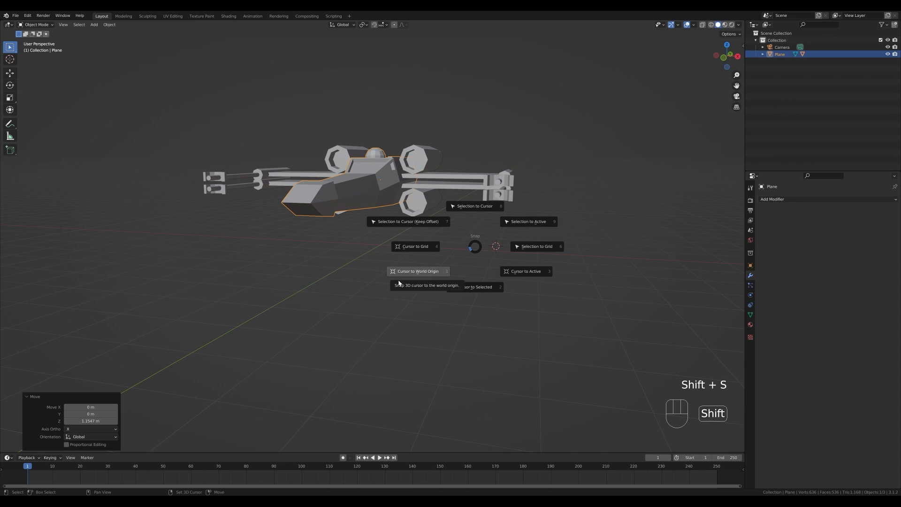
pyautogui.click(394, 284)
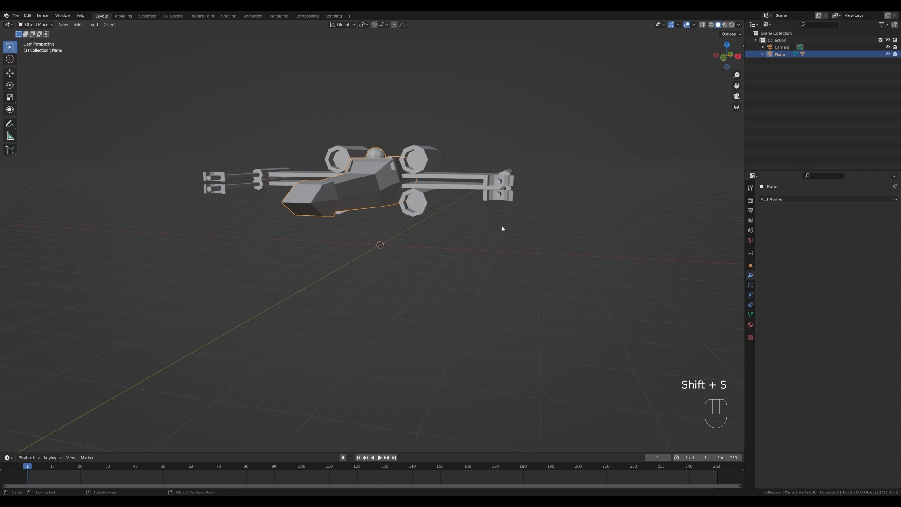
pyautogui.moveTo(502, 227); pyautogui.dragTo(499, 228, button='middle')
pyautogui.hotkey('shift', 'a')
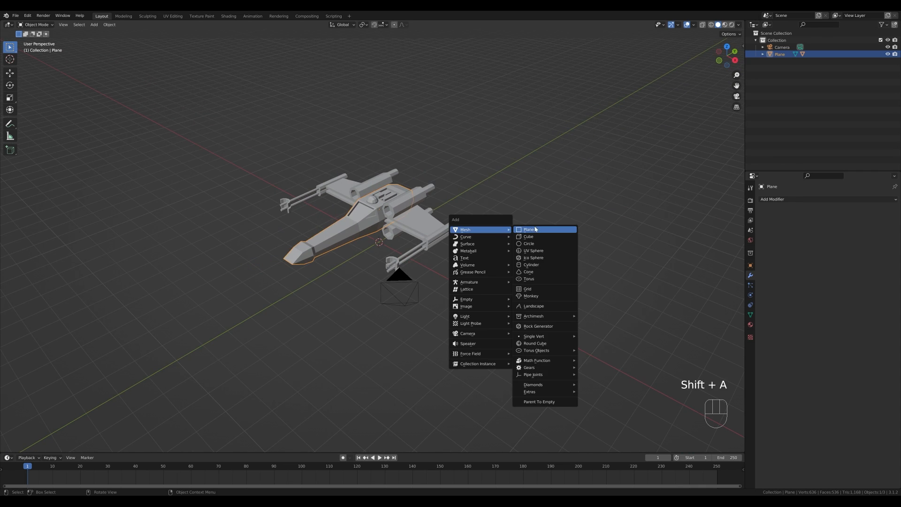
pyautogui.click(525, 229)
pyautogui.scroll(-3, 450, 202)
pyautogui.press('s')
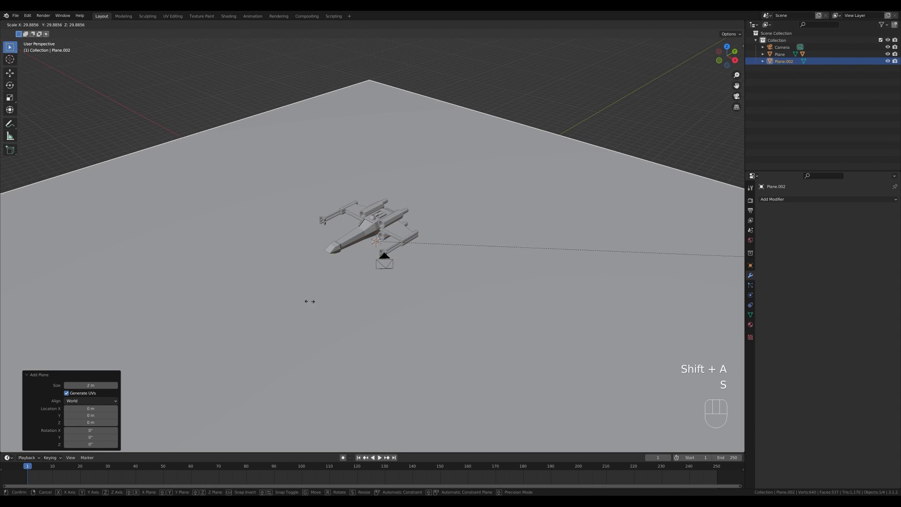
pyautogui.click(308, 299)
# Look through the camera and move it about 7.16 m back along its local Z axis to frame the ship
pyautogui.press('KP_0')
pyautogui.scroll(-4, 471, 263)
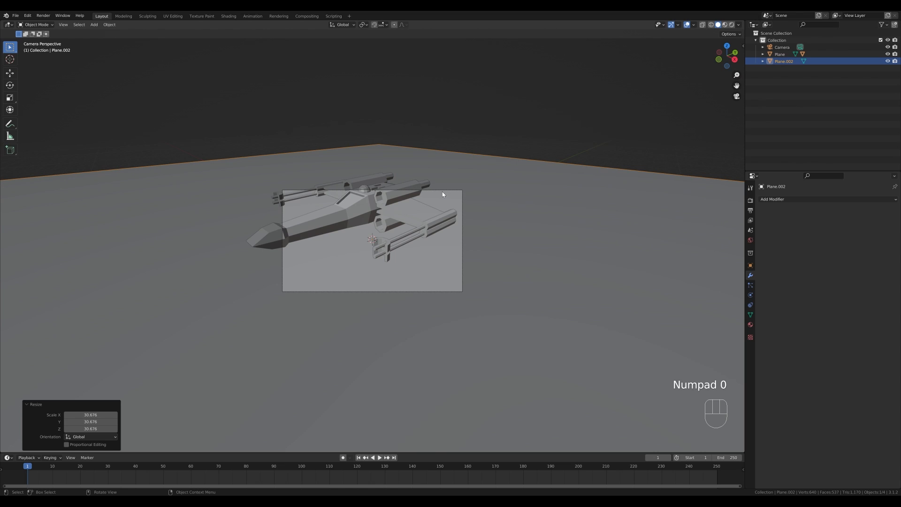
pyautogui.click(442, 191)
pyautogui.press('g')
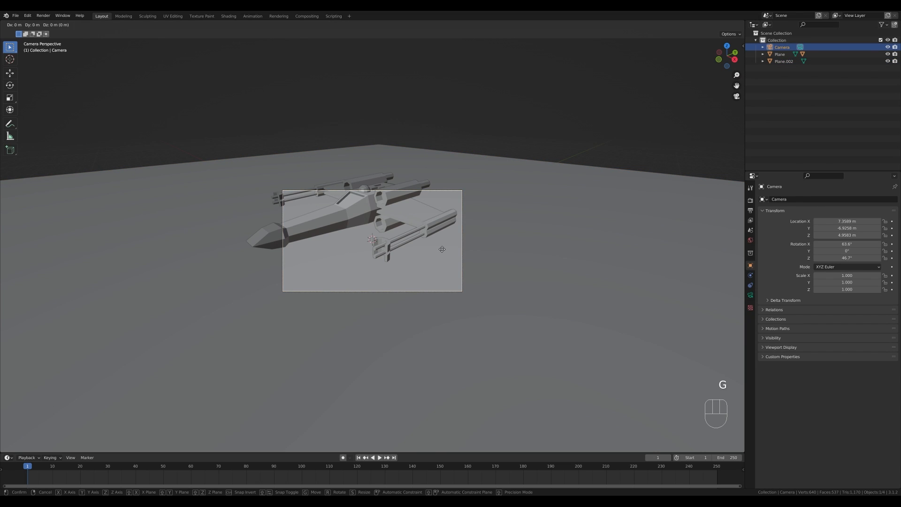
pyautogui.press('z')
pyautogui.press('z')
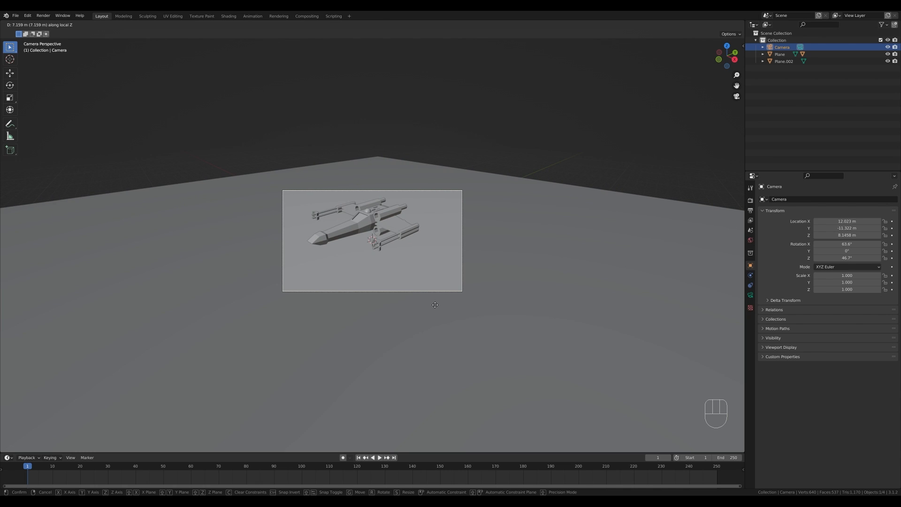
pyautogui.click(434, 304)
# Set the transform pivot to the 3D cursor and start rotating the camera around it
pyautogui.press('.')
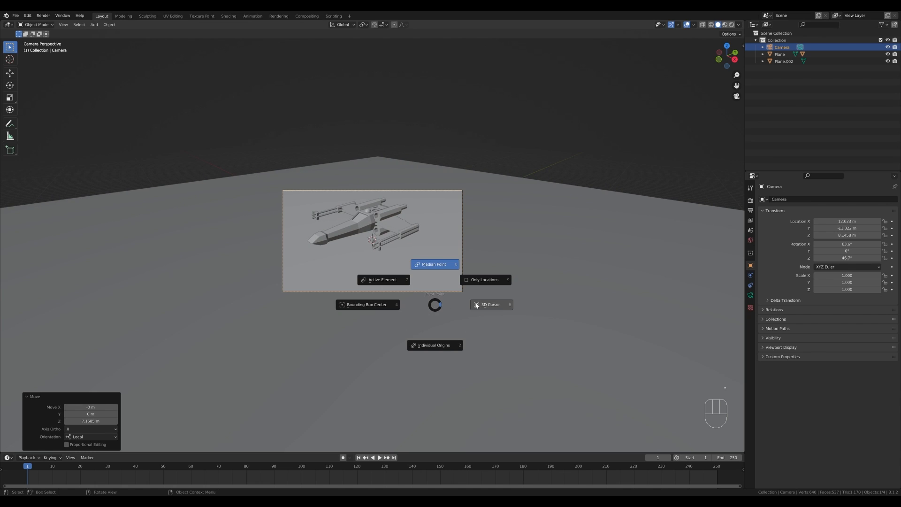
pyautogui.click(500, 307)
pyautogui.press('r')
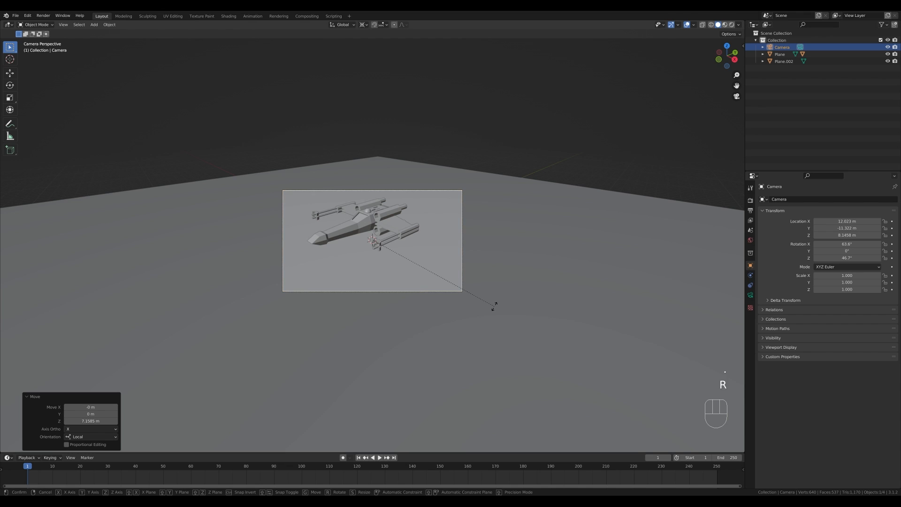
# Rotate the camera about -15.2° around its local X axis for a steeper view of the ship
pyautogui.press('x')
pyautogui.press('x')
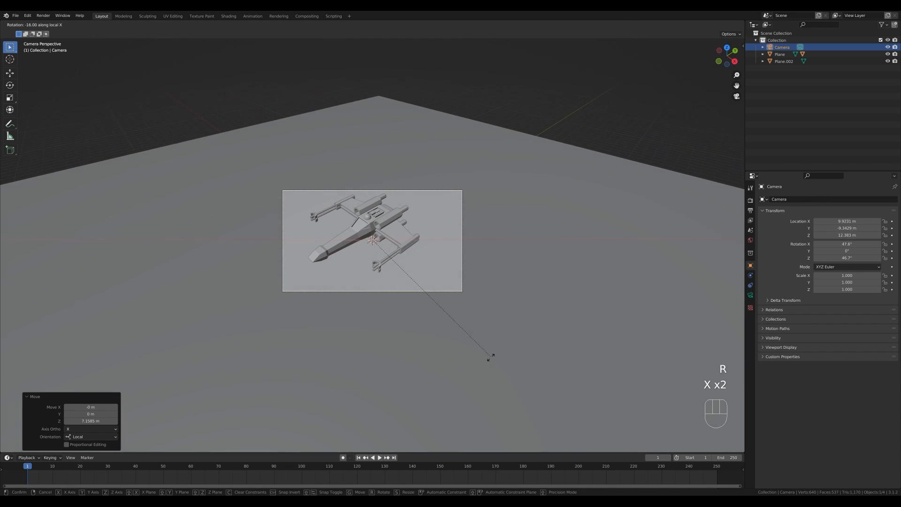
pyautogui.click(491, 349)
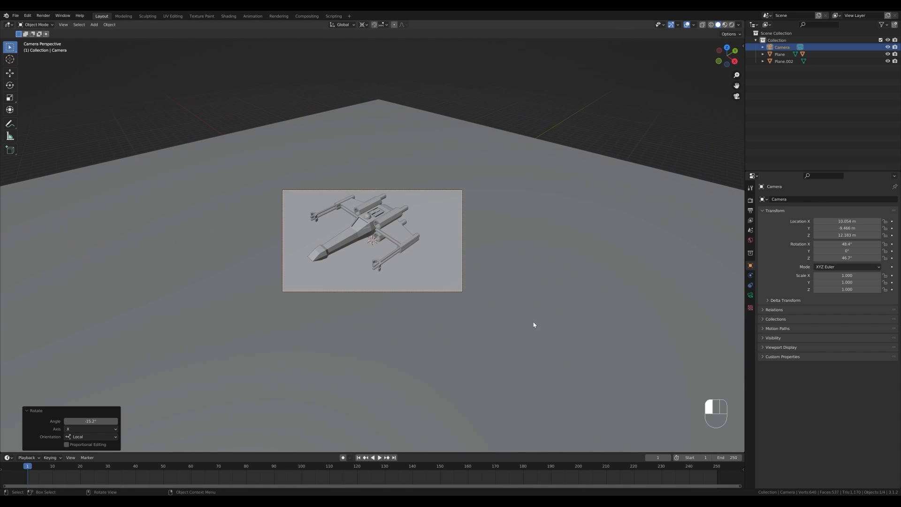
# Set the render output resolution to 1600 × 1200 px
pyautogui.click(751, 211)
pyautogui.doubleClick(863, 209)
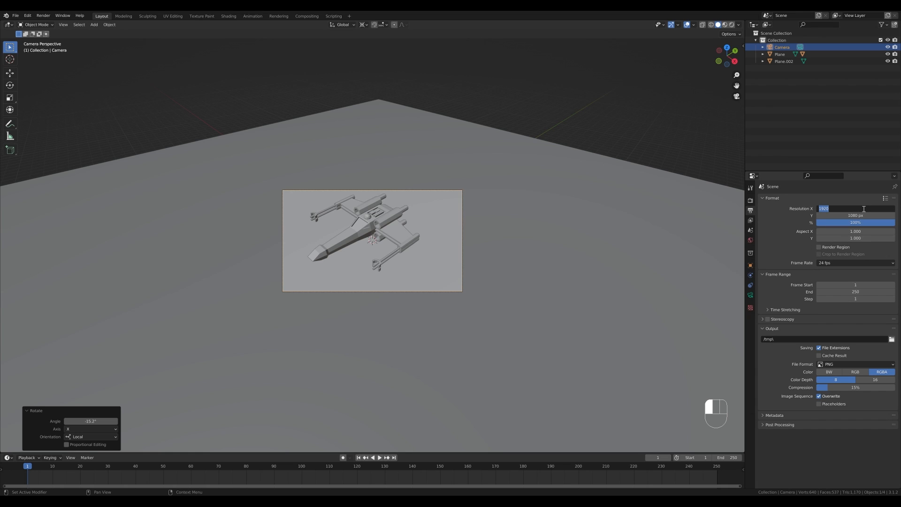
pyautogui.write('1600')
pyautogui.press('Tab')
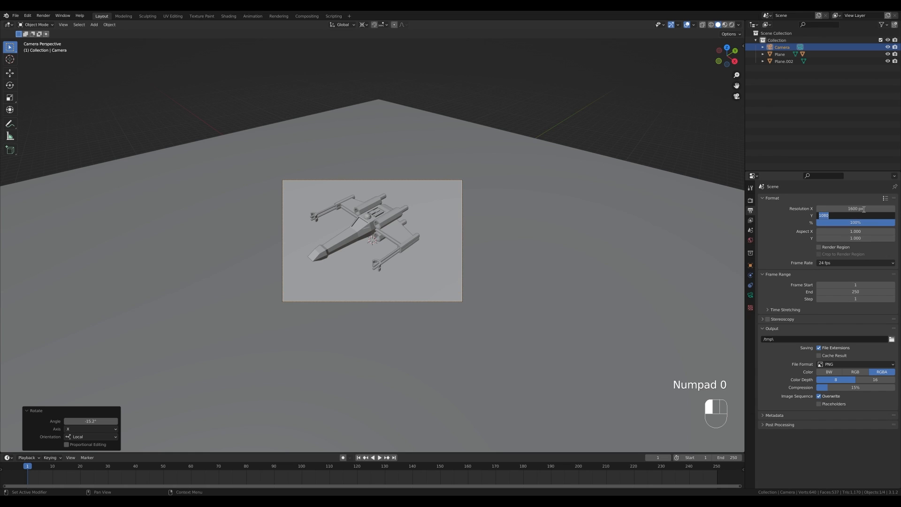
pyautogui.write('1200')
pyautogui.press('Return')
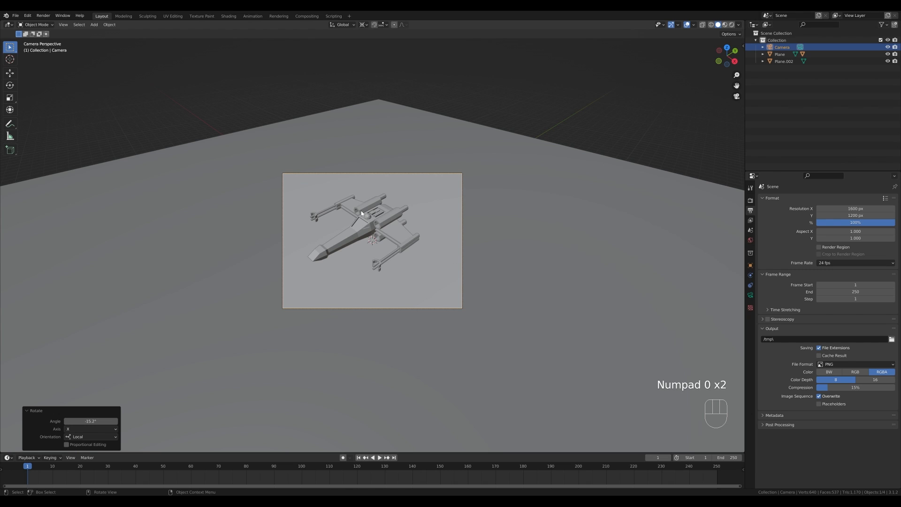
# Shift the ship about 1 m in the horizontal plane to centre it in the camera frame, and lower the camera's viewing angle slightly
pyautogui.click(358, 241)
pyautogui.press('g')
pyautogui.hotkey('shift', 'z')
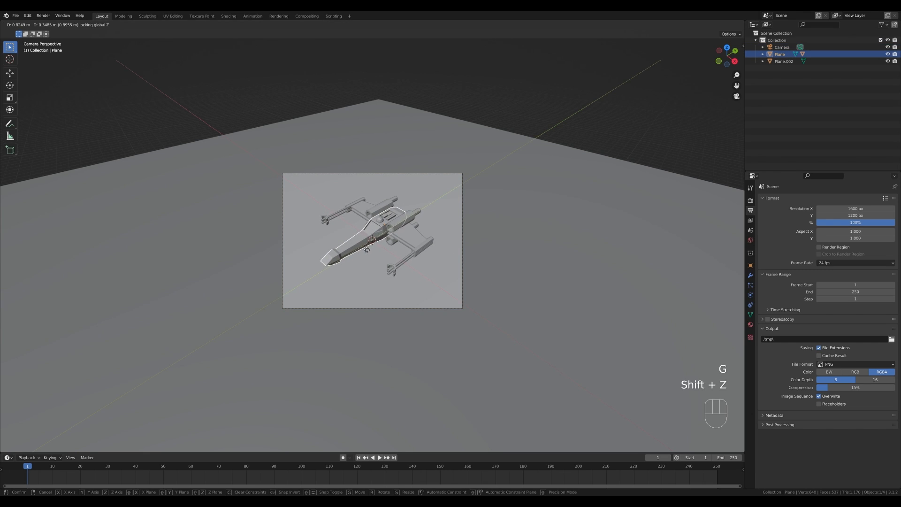
pyautogui.click(366, 250)
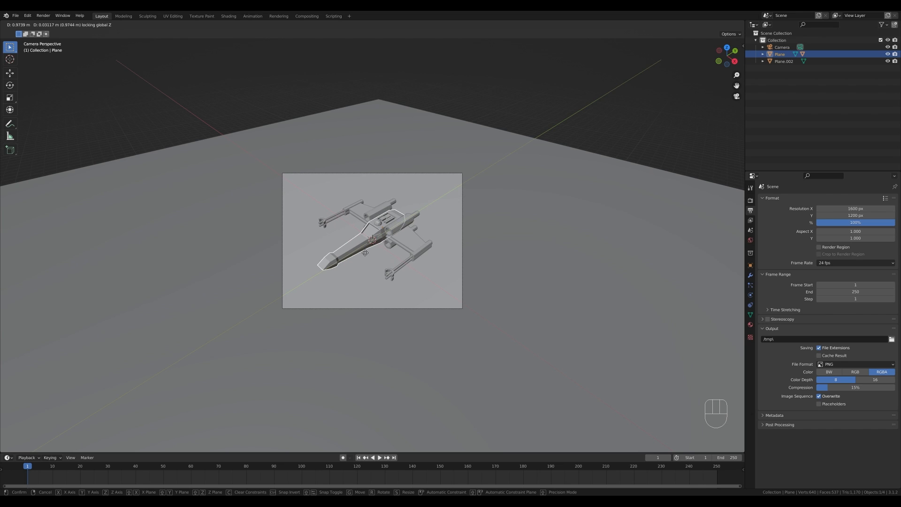
pyautogui.click(782, 47)
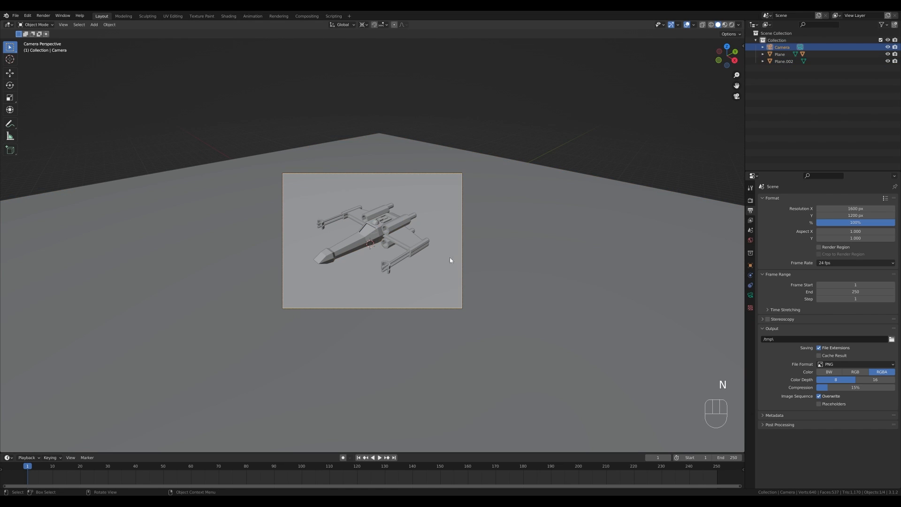
# Switch the viewport to Material Preview and enable Ambient Occlusion, Bloom and Screen Space Reflections for Eevee
pyautogui.press('z')
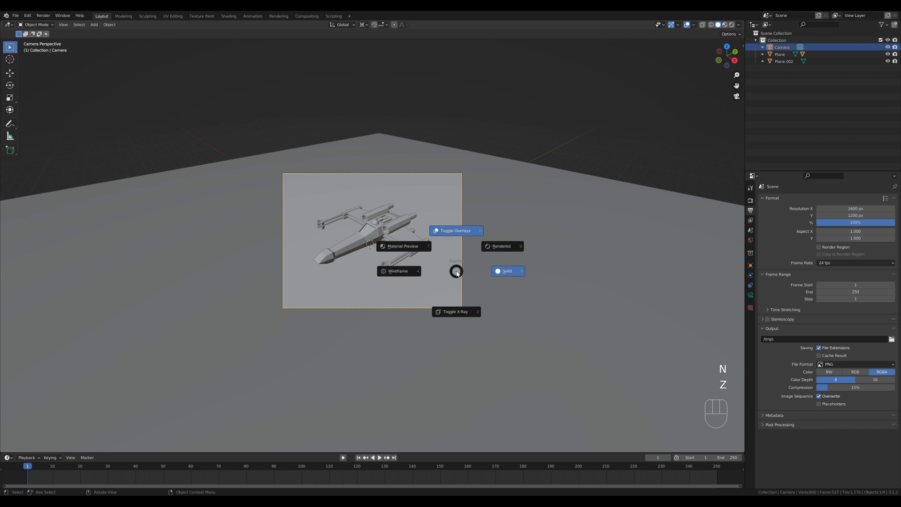
pyautogui.click(377, 235)
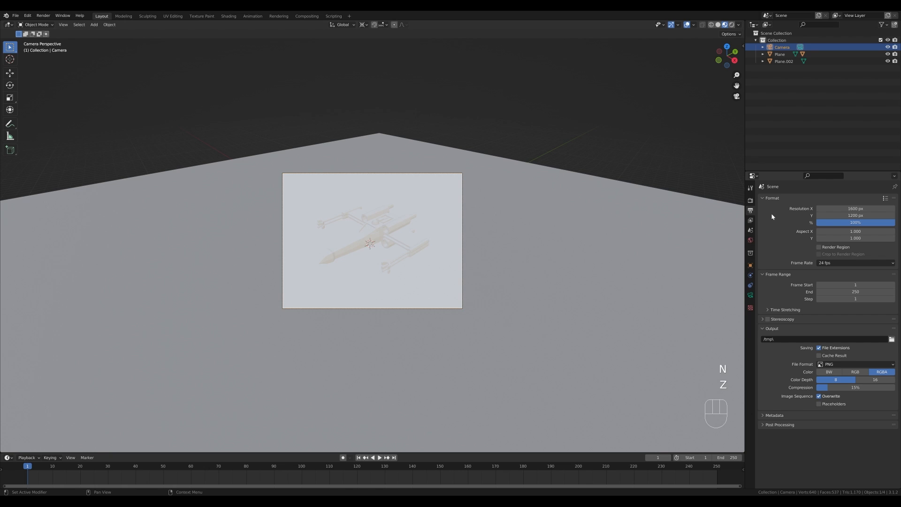
pyautogui.click(750, 201)
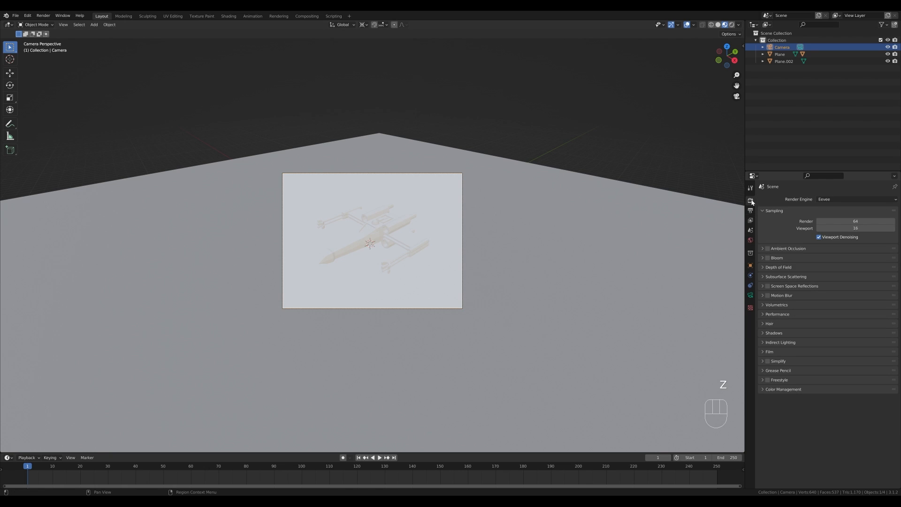
pyautogui.click(768, 258)
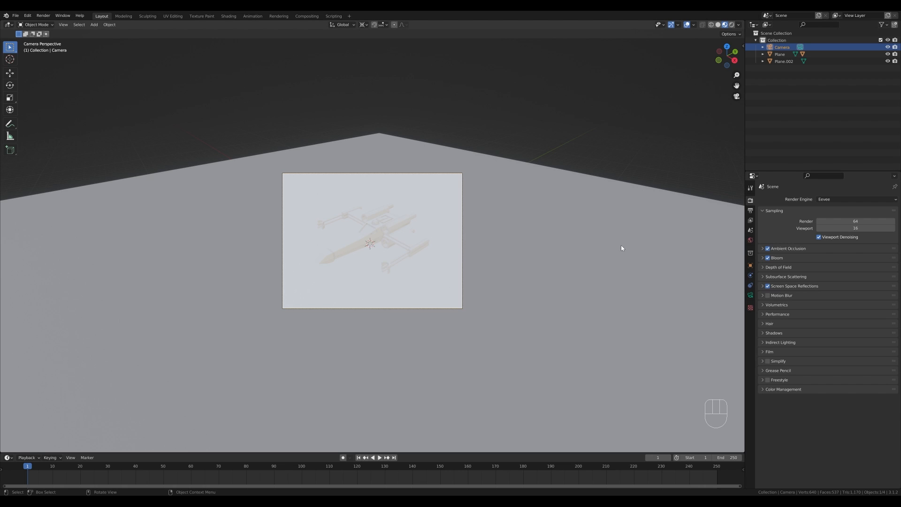
# Make the Material Preview use the scene lights and the scene world
pyautogui.click(737, 27)
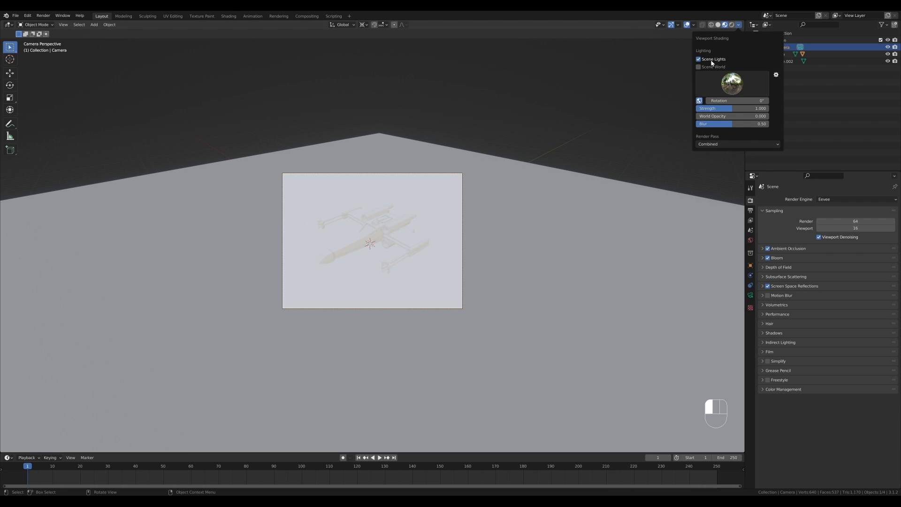
pyautogui.click(708, 69)
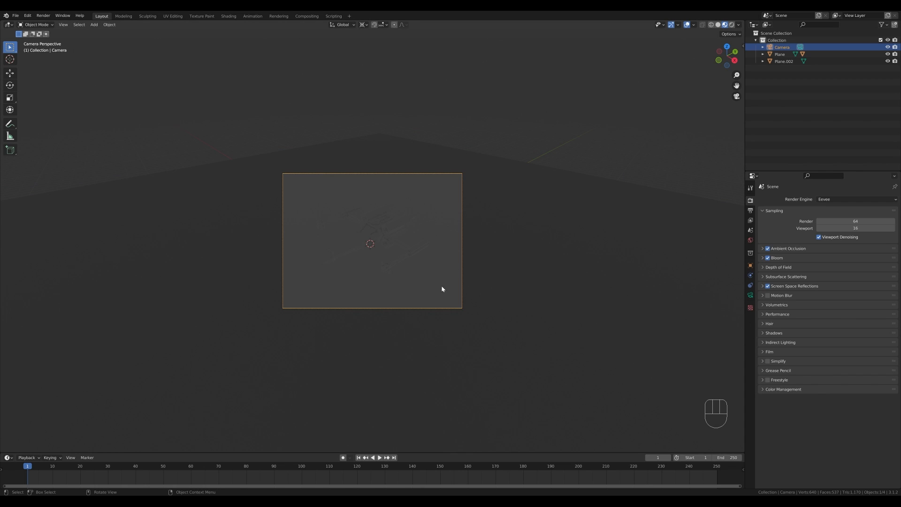
# Add an area light and raise it about 7.12 m above the ship along global Z
pyautogui.hotkey('shift', 'a')
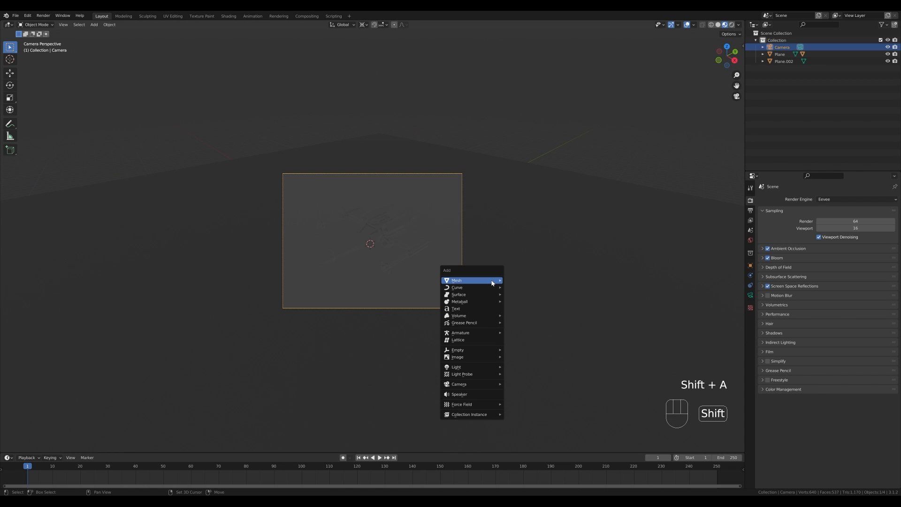
pyautogui.moveTo(478, 368)
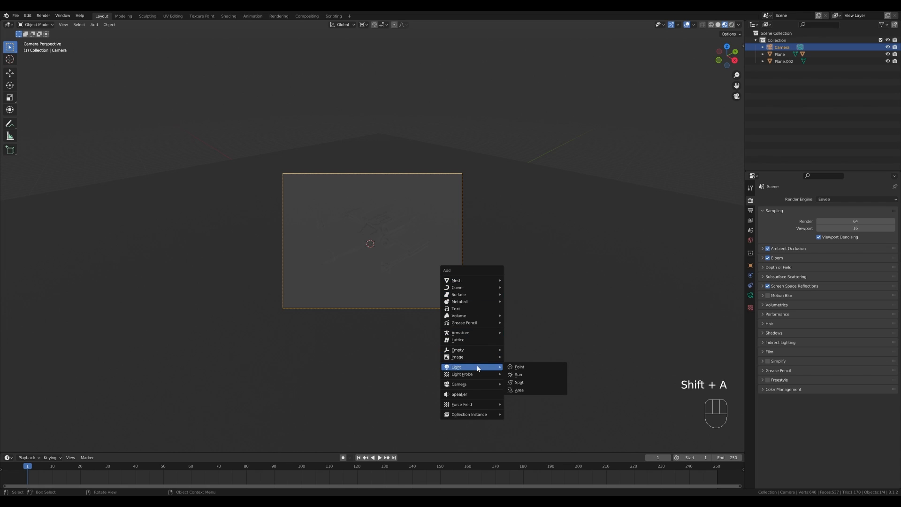
pyautogui.click(525, 390)
pyautogui.press('g')
pyautogui.press('z')
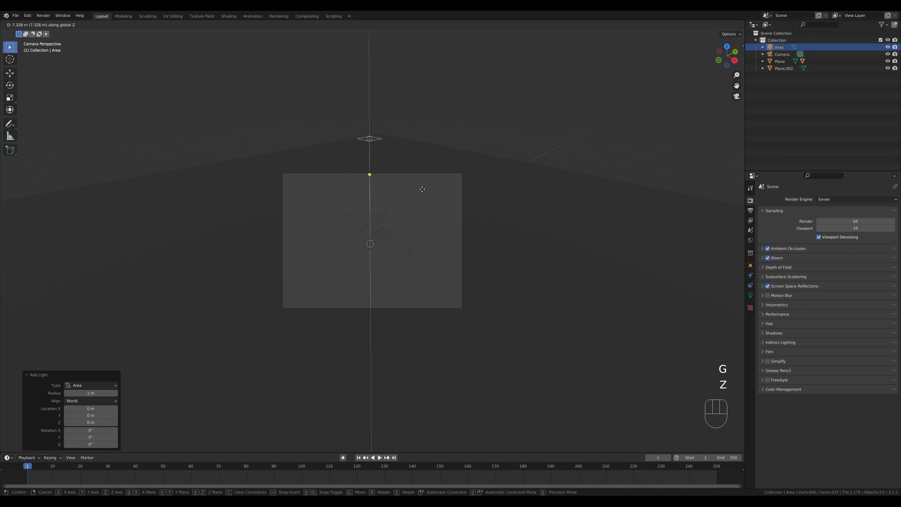
pyautogui.click(425, 194)
# Set the area light's power to 1500 W
pyautogui.click(750, 295)
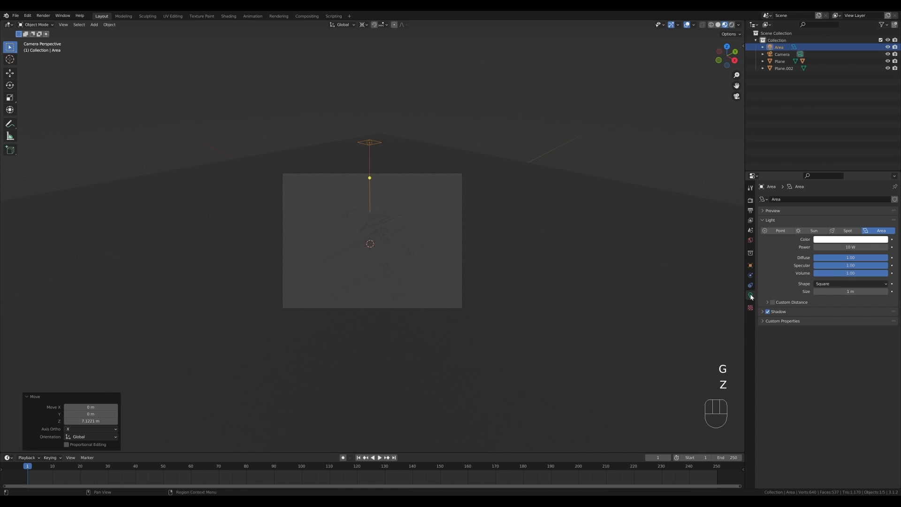
pyautogui.click(858, 246)
pyautogui.write('15')
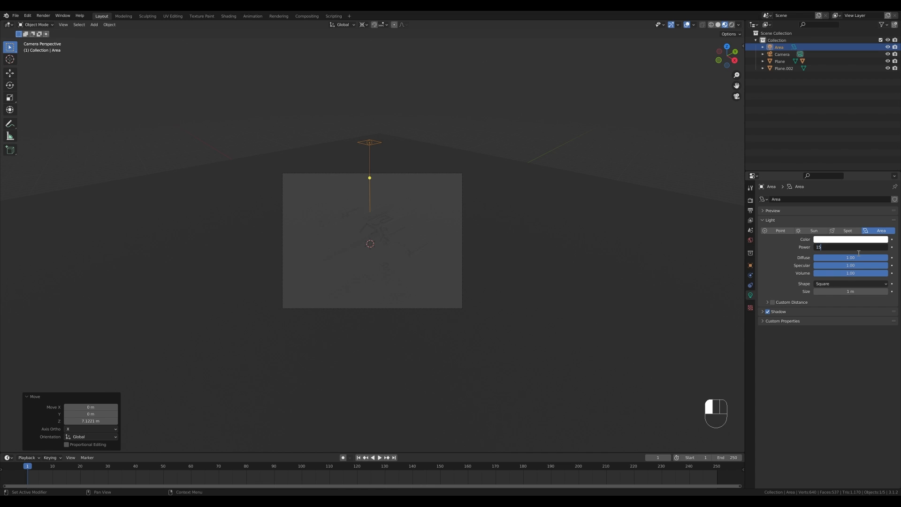
pyautogui.write('00')
pyautogui.press('Return')
# Raise the area light by about another 1.88 m and enlarge its size to 2.58 m for softer shadows
pyautogui.press('g')
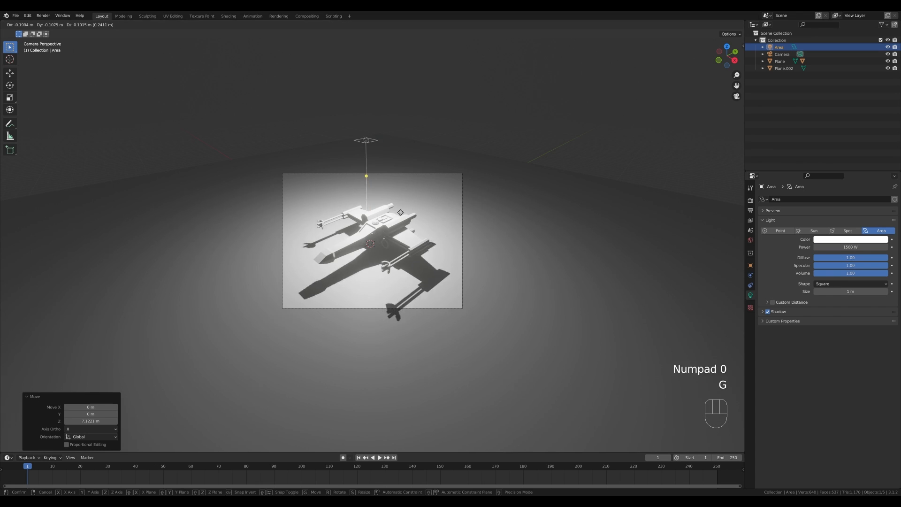
pyautogui.press('z')
pyautogui.click(402, 196)
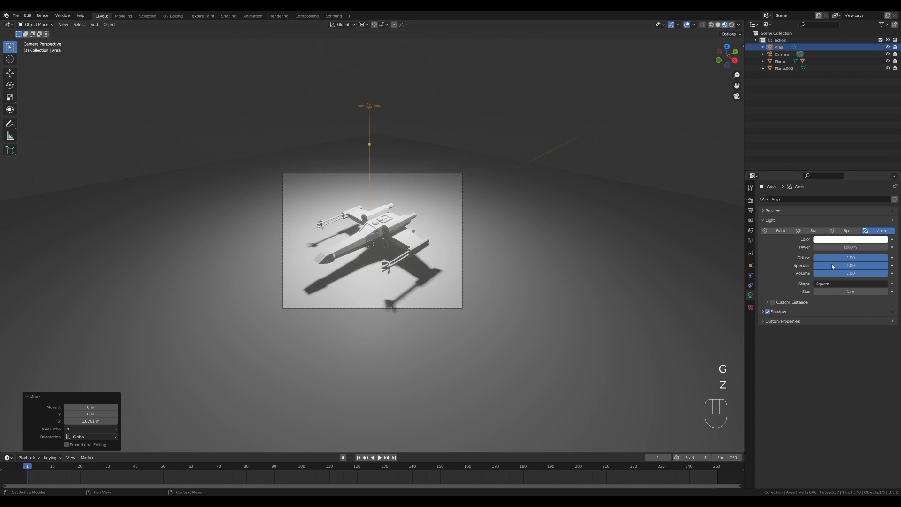
pyautogui.moveTo(845, 291); pyautogui.dragTo(884, 291)
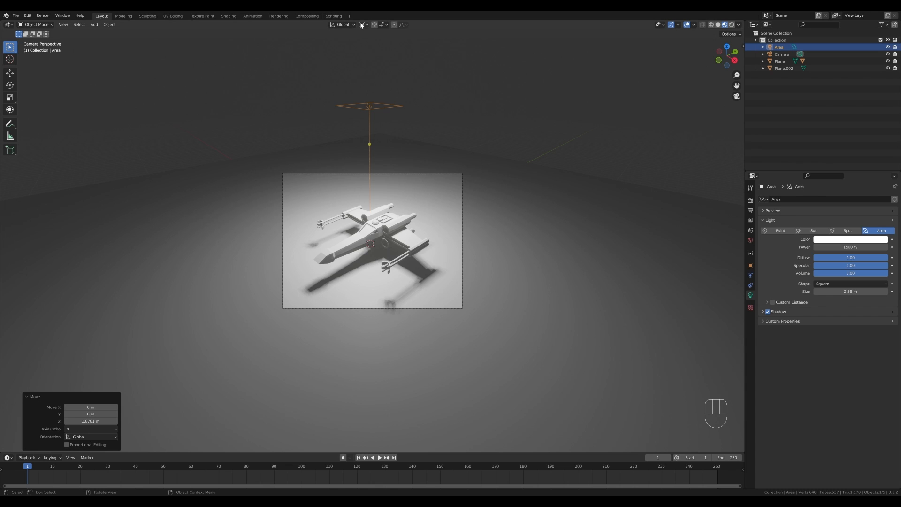
# Rotate the area light -45° about global X, pivoting around the 3D cursor
pyautogui.press('r')
pyautogui.press('x')
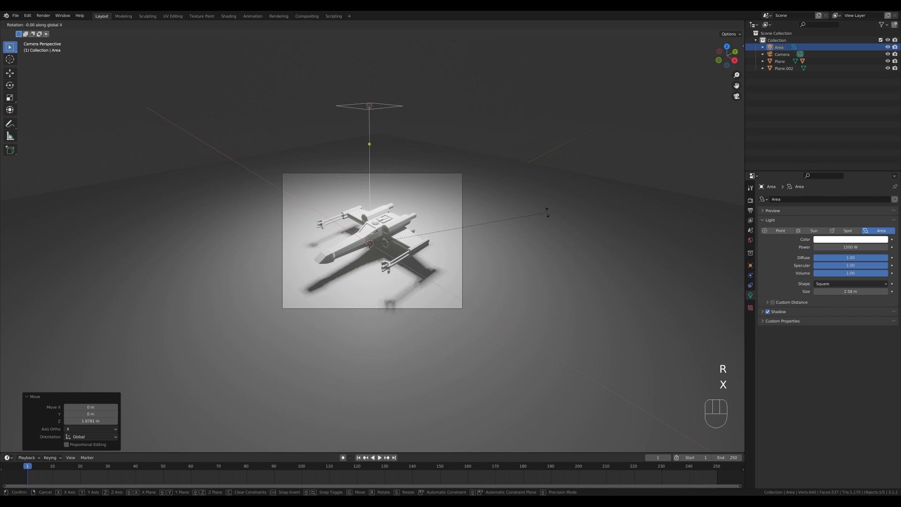
pyautogui.press('KP_4')
pyautogui.press('KP_5')
pyautogui.press('KP_Subtract')
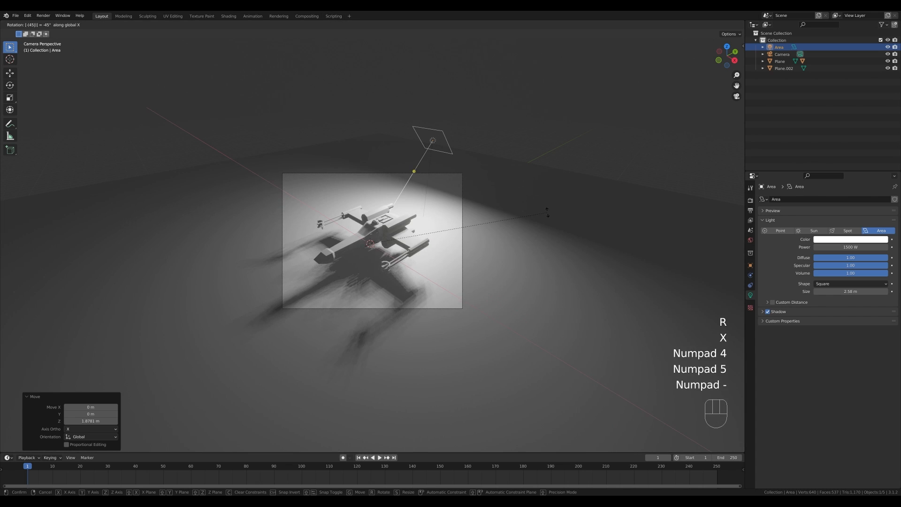
pyautogui.press('KP_Enter')
# Rotate the area light 45° about global Z around the 3D cursor, placing it behind the ship
pyautogui.press('r')
pyautogui.press('z')
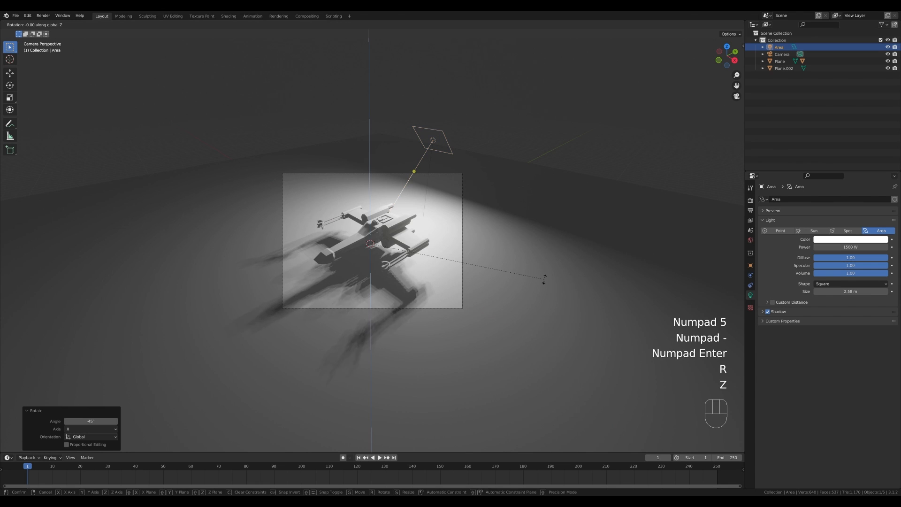
pyautogui.press('KP_4')
pyautogui.press('KP_5')
pyautogui.press('KP_Enter')
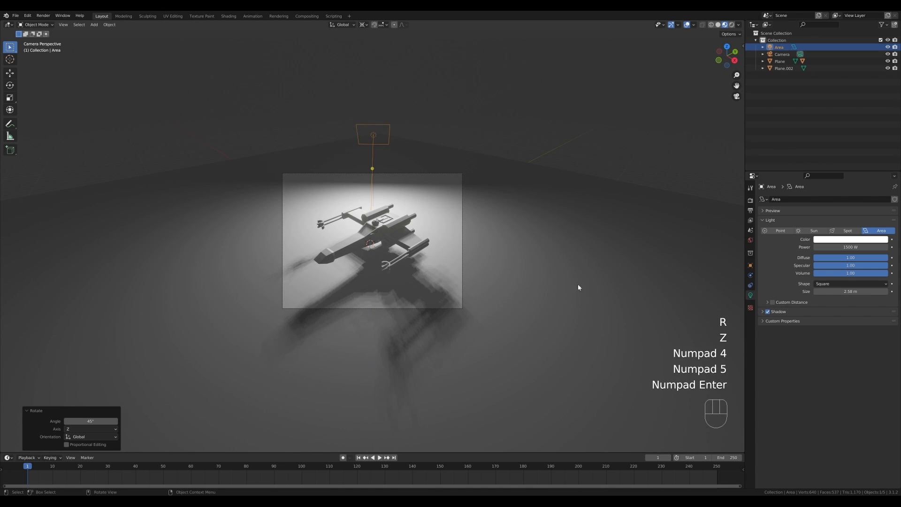
# Move the area light about 6.11 m farther from the ship along its local Z axis
pyautogui.press('g')
pyautogui.press('z')
pyautogui.press('z')
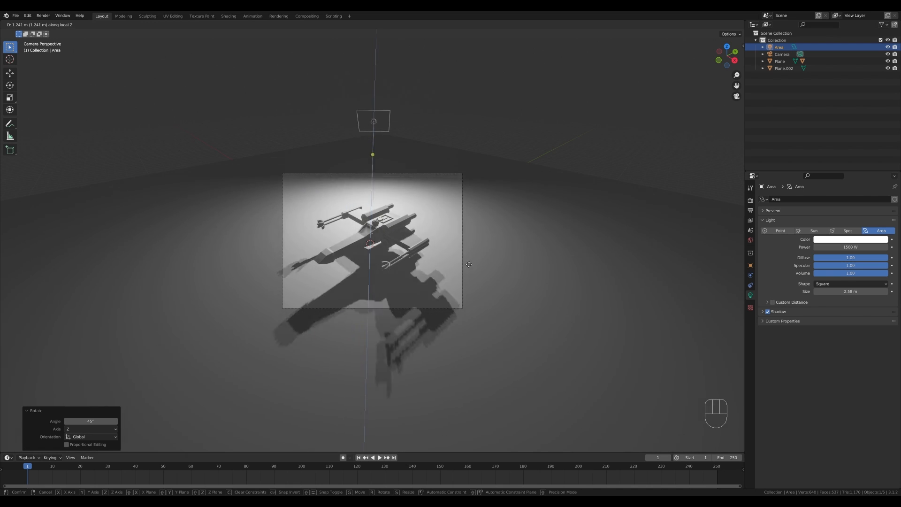
pyautogui.click(468, 206)
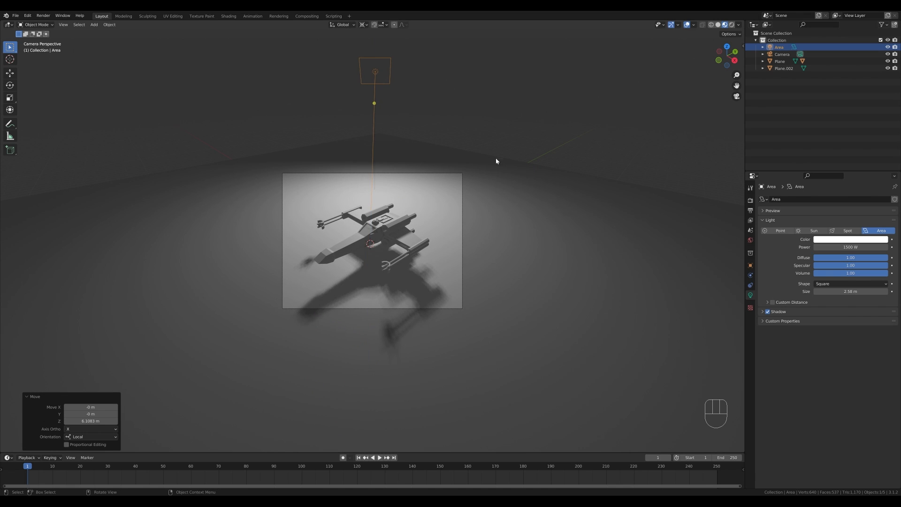
# Duplicate the area light and swing the copy about -123° around global Z to the ship's other side
pyautogui.hotkey('shift', 'd')
pyautogui.press('r')
pyautogui.press('z')
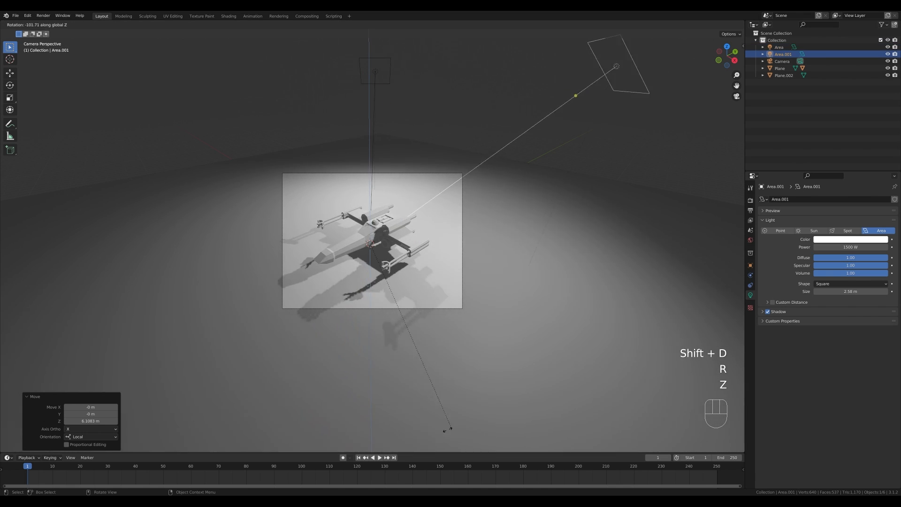
pyautogui.click(598, 338)
# Bring the duplicated area light about 2.64 m closer to the ship along its local Z axis
pyautogui.press('g')
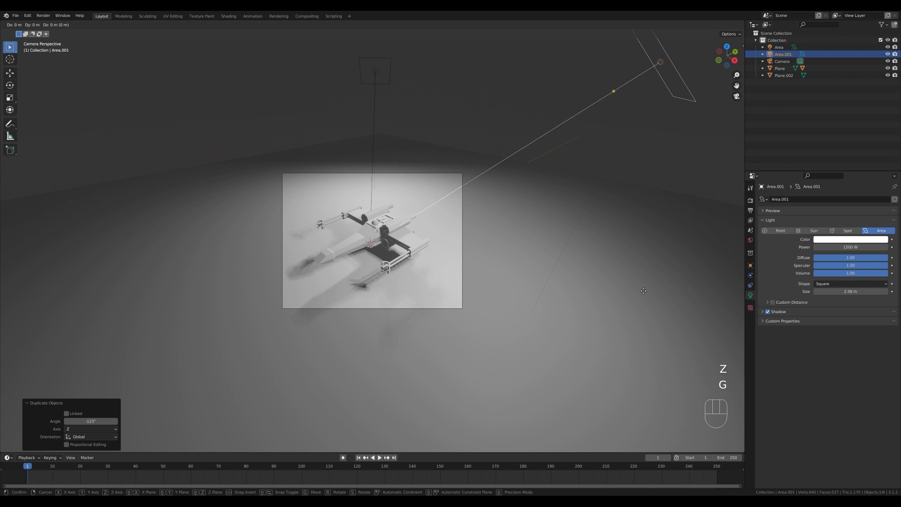
pyautogui.press('z')
pyautogui.press('z')
pyautogui.click(768, 277)
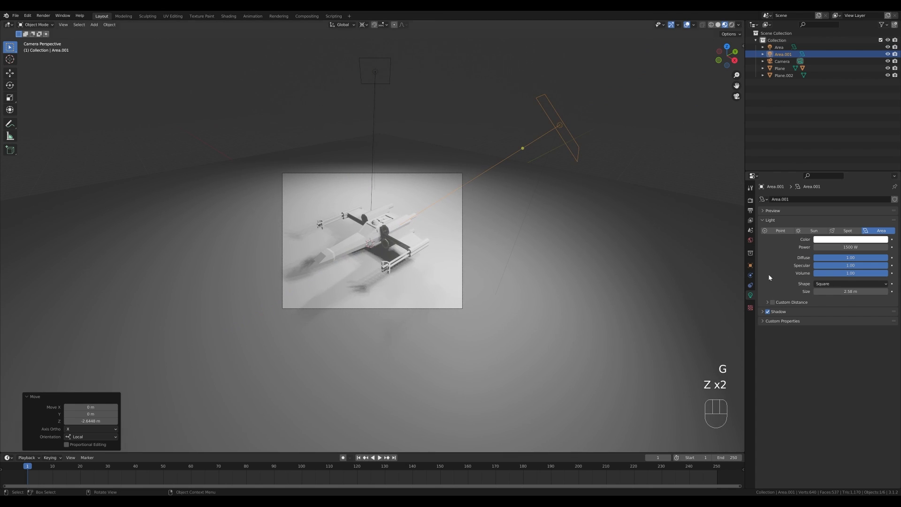
# Set the duplicated area light's power to 500 W
pyautogui.click(850, 246)
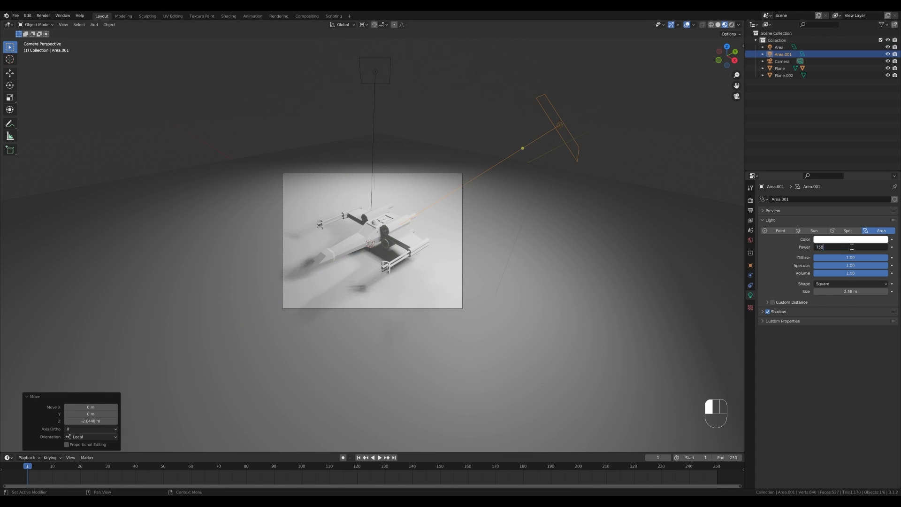
pyautogui.press('Return')
pyautogui.click(853, 246)
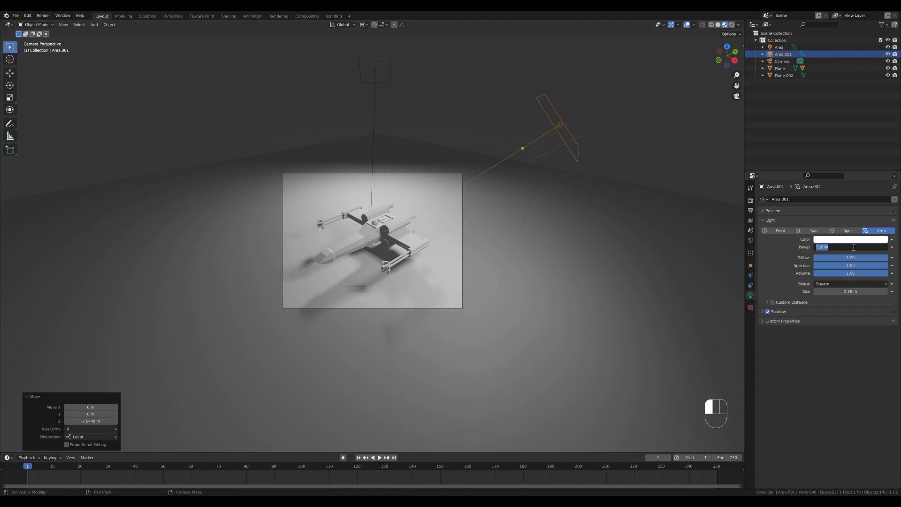
pyautogui.write('500')
pyautogui.press('Return')
# Rotate the duplicated area light -22° around its local X axis and about -0.47° around global Z
pyautogui.press('r')
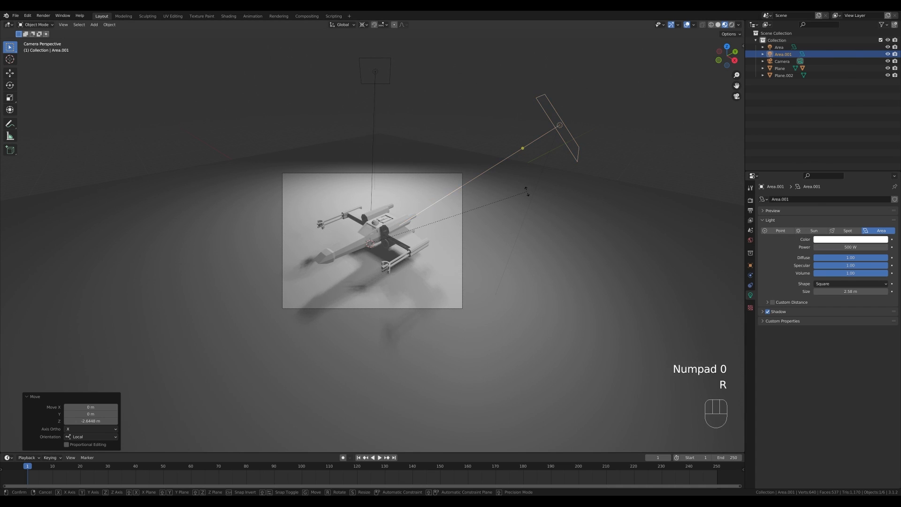
pyautogui.press('x')
pyautogui.press('x')
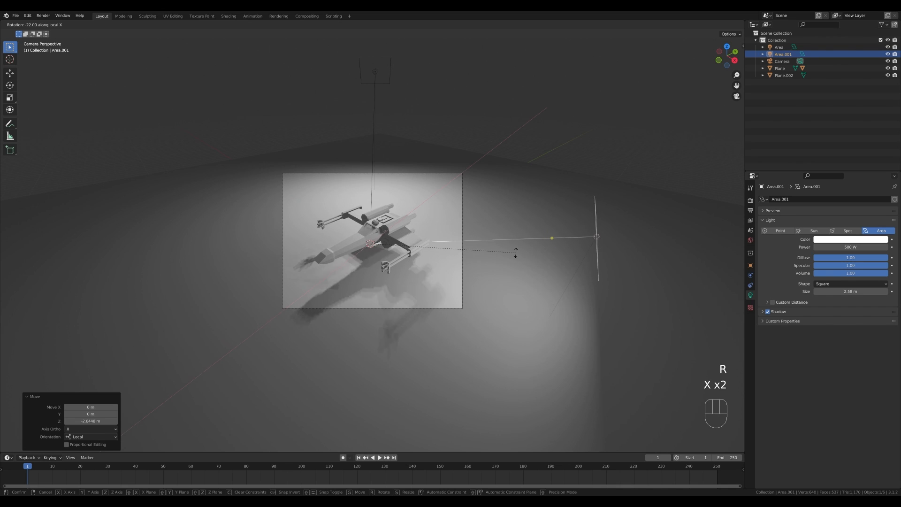
pyautogui.click(519, 252)
pyautogui.press('r')
pyautogui.press('z')
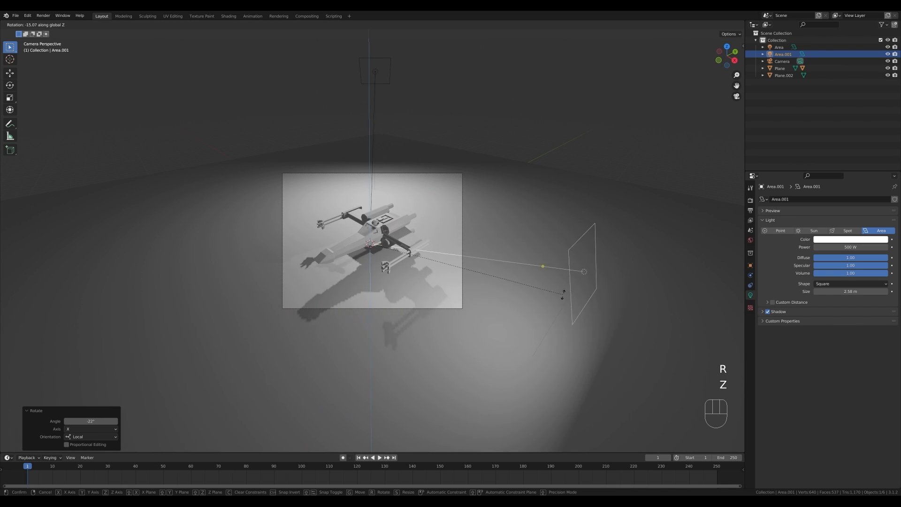
pyautogui.click(585, 245)
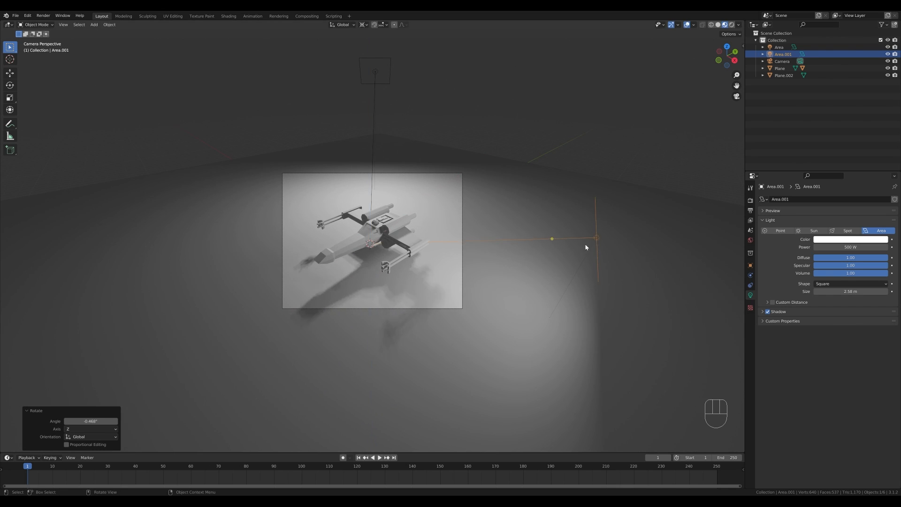
# Give the ground plane a new material with a near-black base color, value about 0.007
pyautogui.scroll(3, 459, 255)
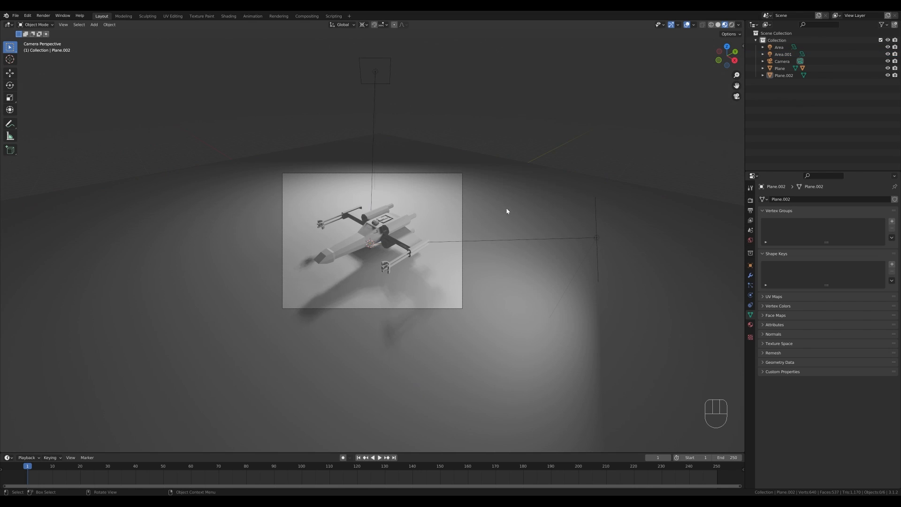
pyautogui.click(507, 211)
pyautogui.scroll(2, 501, 227)
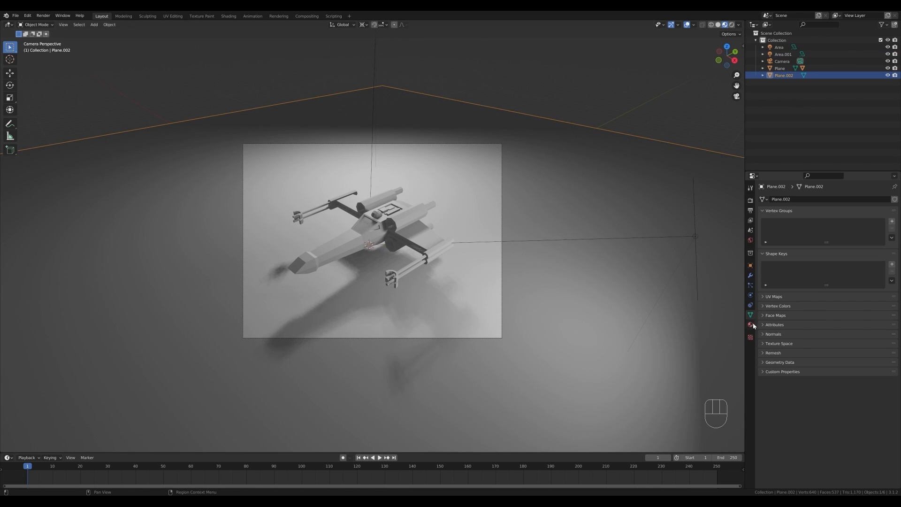
pyautogui.click(750, 324)
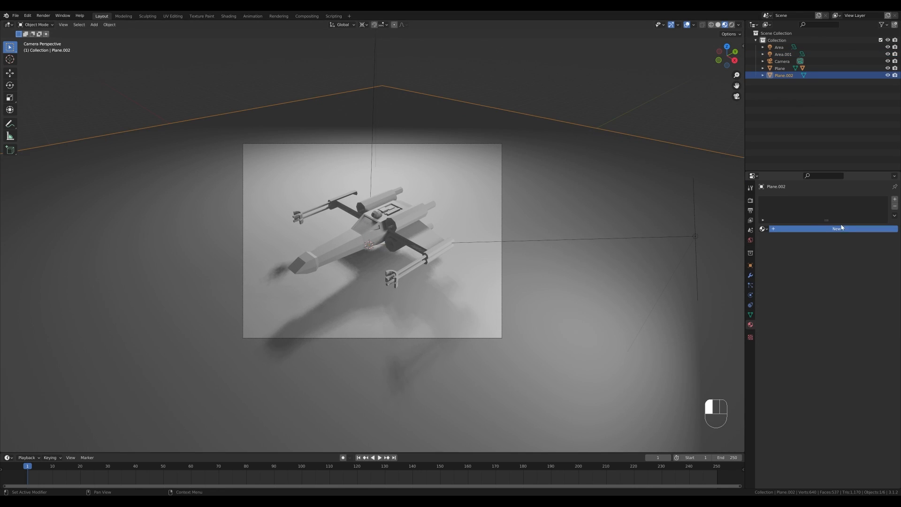
pyautogui.click(820, 230)
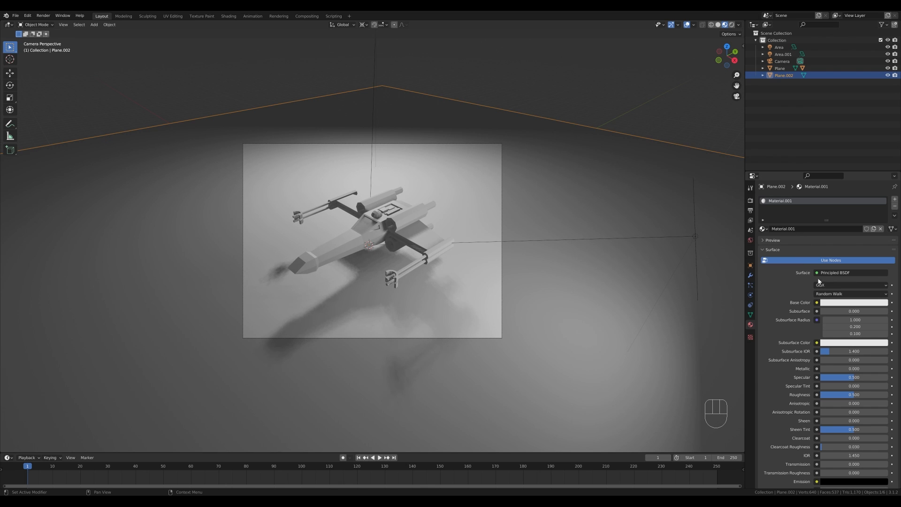
pyautogui.click(854, 302)
pyautogui.moveTo(883, 233)
pyautogui.mouseDown()
pyautogui.moveTo(882, 250)
pyautogui.moveTo(882, 209)
pyautogui.moveTo(882, 251)
pyautogui.mouseUp()
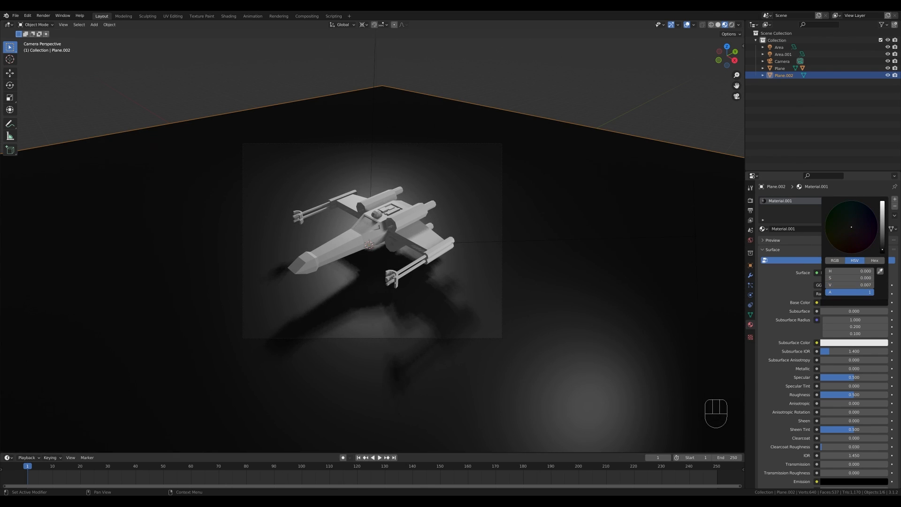
# Add a new material with the default base color to the fuselage, plus a second one with a black base color
pyautogui.click(779, 68)
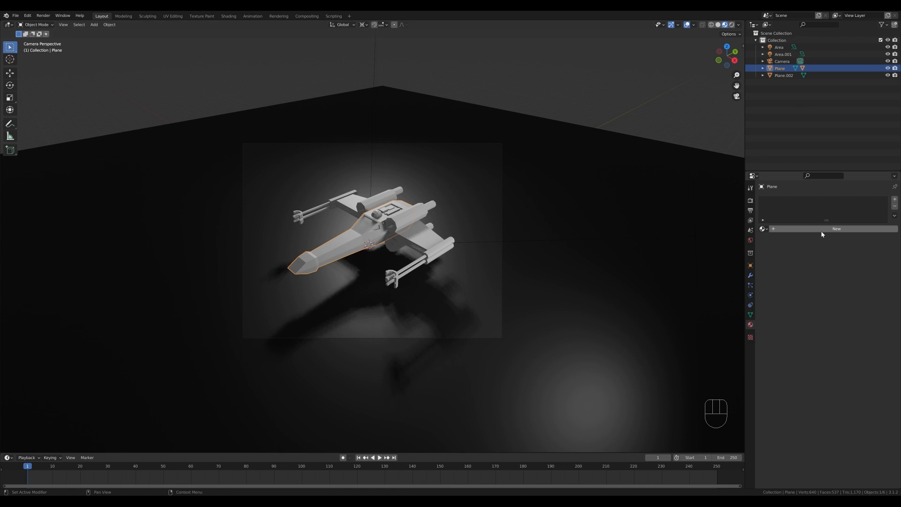
pyautogui.click(824, 230)
pyautogui.click(854, 303)
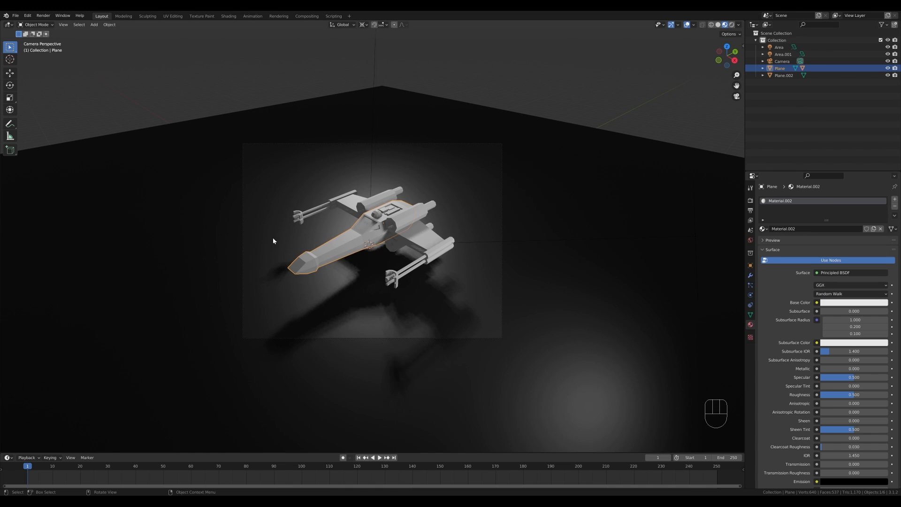
pyautogui.click(894, 199)
pyautogui.click(812, 245)
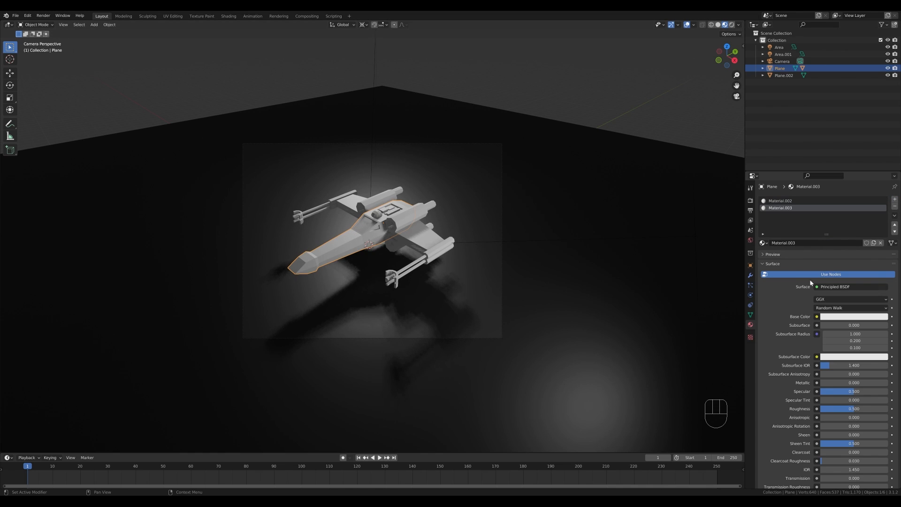
pyautogui.click(852, 319)
pyautogui.moveTo(881, 246); pyautogui.dragTo(881, 274)
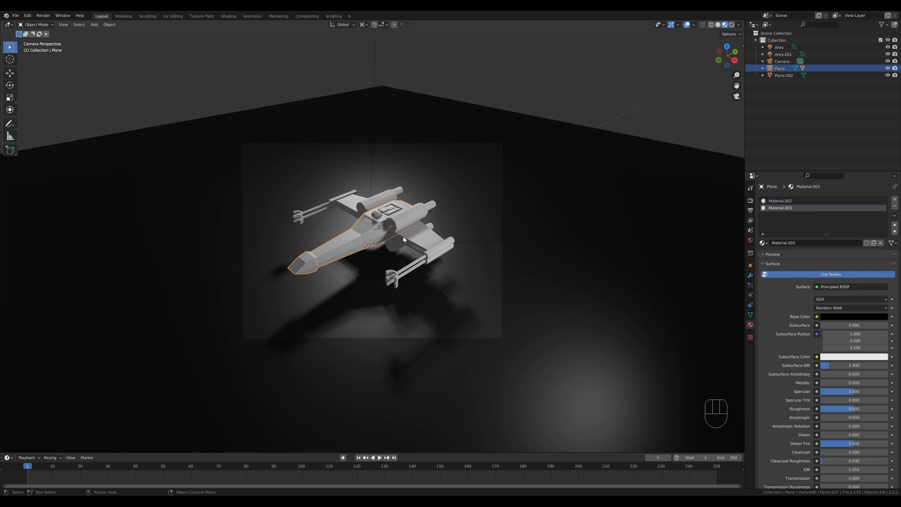
# Assign the fuselage's black material to the cockpit window faces
pyautogui.scroll(2, 334, 228)
pyautogui.press('Tab')
pyautogui.click(361, 218)
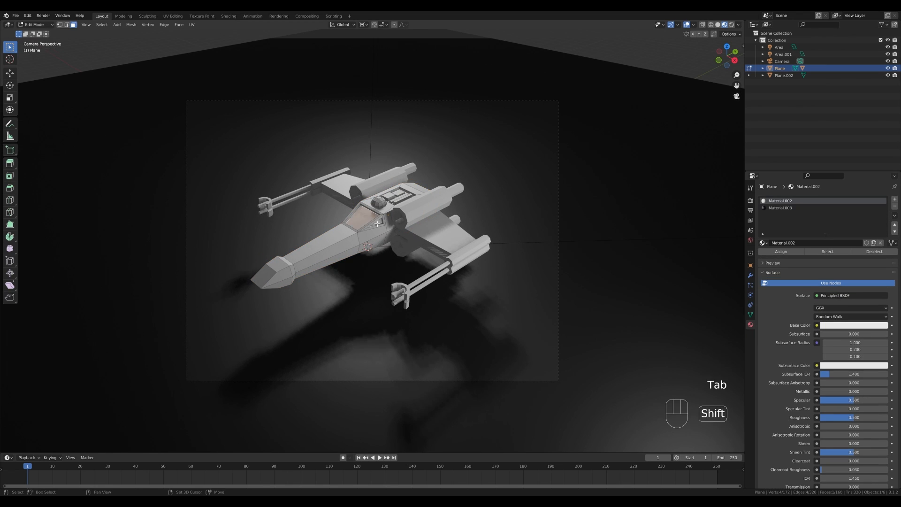
pyautogui.keyDown('shift'); pyautogui.click(377, 221); pyautogui.keyUp('shift')
pyautogui.moveTo(465, 218); pyautogui.dragTo(521, 206, button='middle')
pyautogui.keyDown('shift'); pyautogui.click(398, 197); pyautogui.keyUp('shift')
pyautogui.click(767, 208)
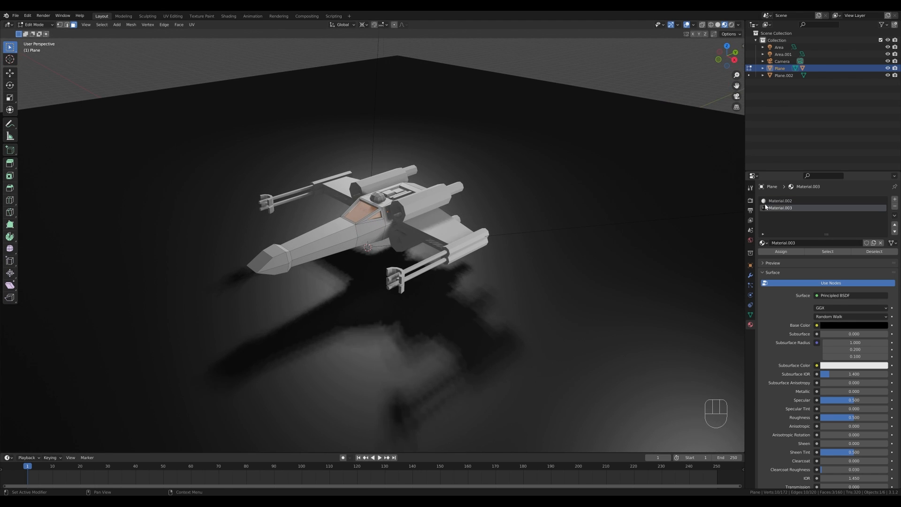
pyautogui.click(780, 254)
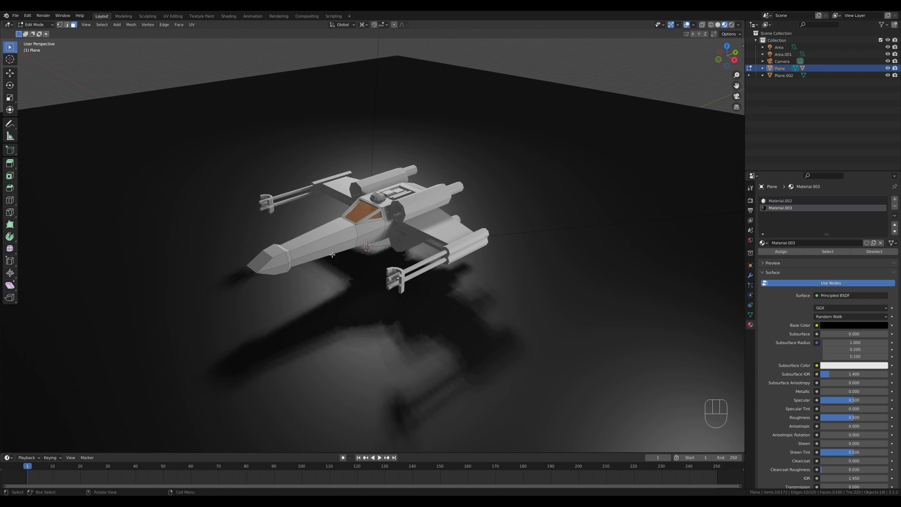
# Knife-cut a straight horizontal line along the fuselage's lower side, from the nose collar to the rear taper, in the right wireframe view
pyautogui.moveTo(390, 237); pyautogui.dragTo(319, 208, button='middle')
pyautogui.scroll(3, 380, 223)
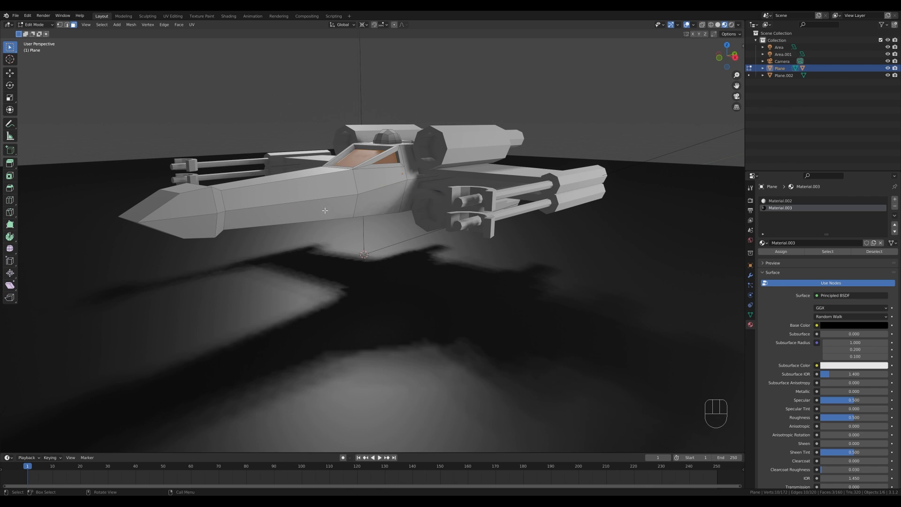
pyautogui.press('KP_3')
pyautogui.keyDown('shift'); pyautogui.moveTo(306, 191); pyautogui.dragTo(373, 199, button='middle'); pyautogui.keyUp('shift')
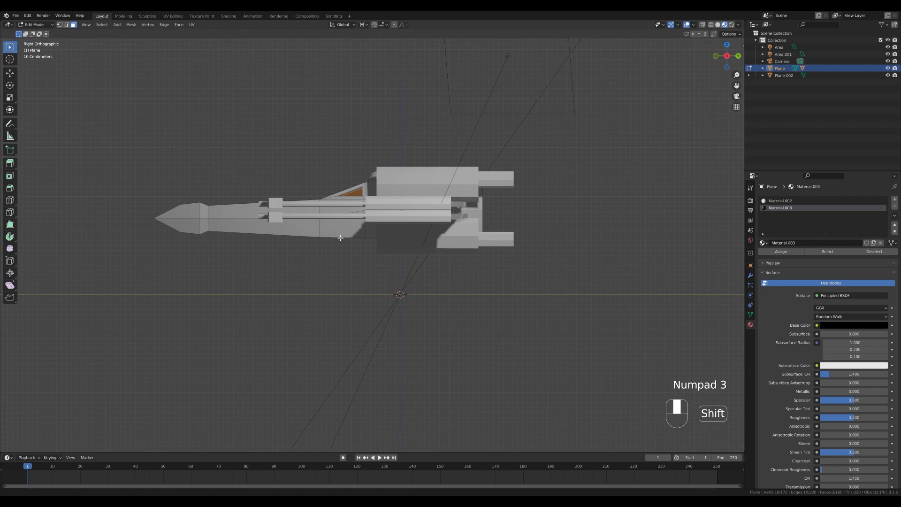
pyautogui.press('z')
pyautogui.click(373, 199)
pyautogui.scroll(1, 172, 228)
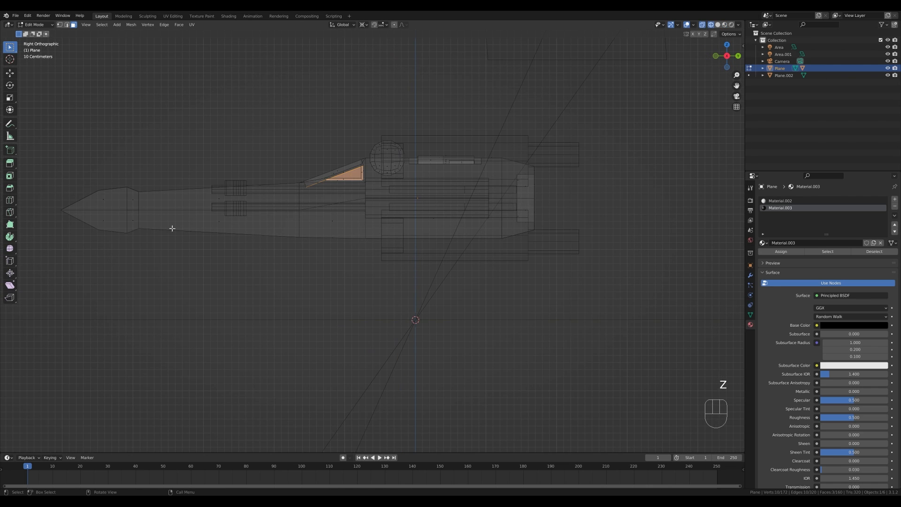
pyautogui.press('k')
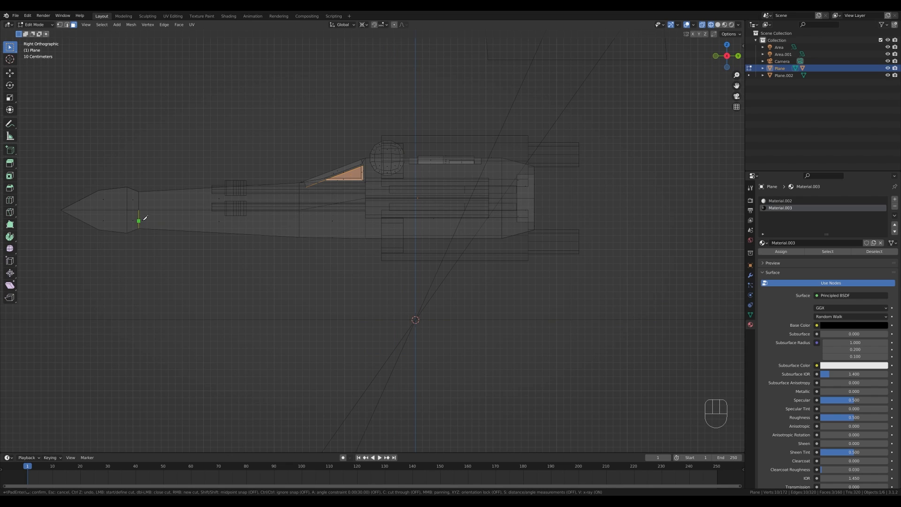
pyautogui.press('a')
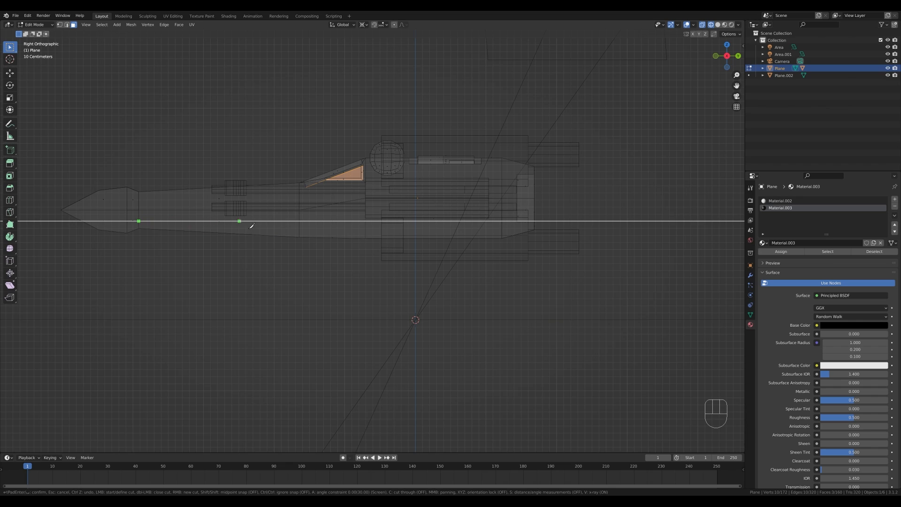
pyautogui.click(299, 220)
pyautogui.click(366, 220)
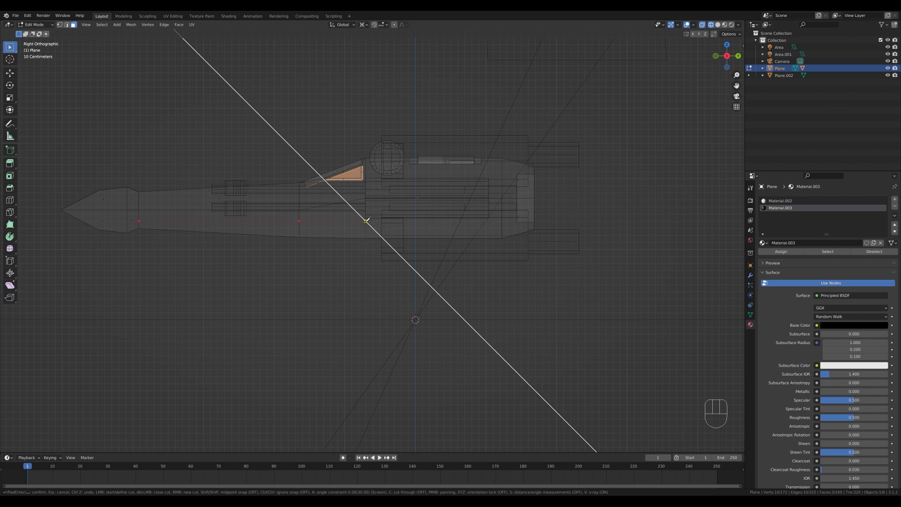
pyautogui.click(503, 221)
pyautogui.press('Return')
# Return the viewport from wireframe to shaded display and check the cut fuselage outside and inside Edit Mode
pyautogui.moveTo(503, 276)
pyautogui.mouseDown(button='middle')
pyautogui.moveTo(404, 268)
pyautogui.moveTo(428, 253)
pyautogui.mouseUp(button='middle')
pyautogui.press('z')
pyautogui.press('z')
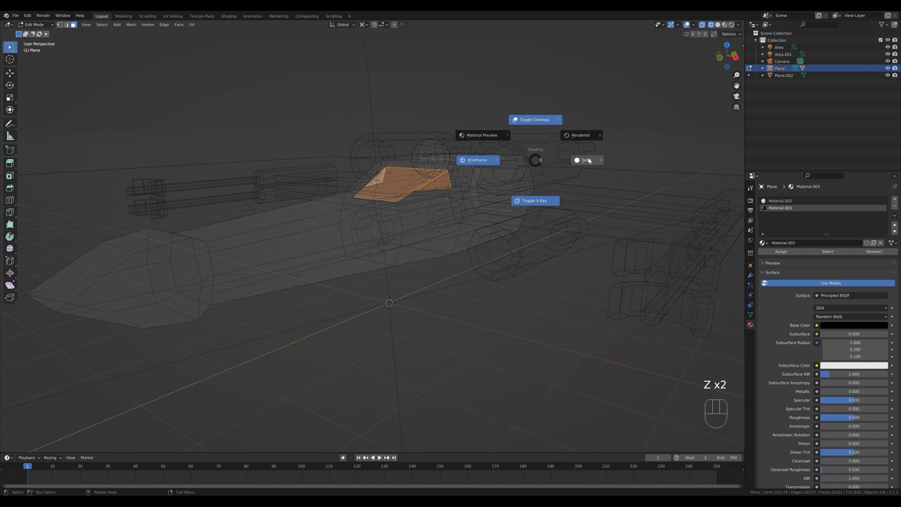
pyautogui.click(470, 119)
pyautogui.press('Tab')
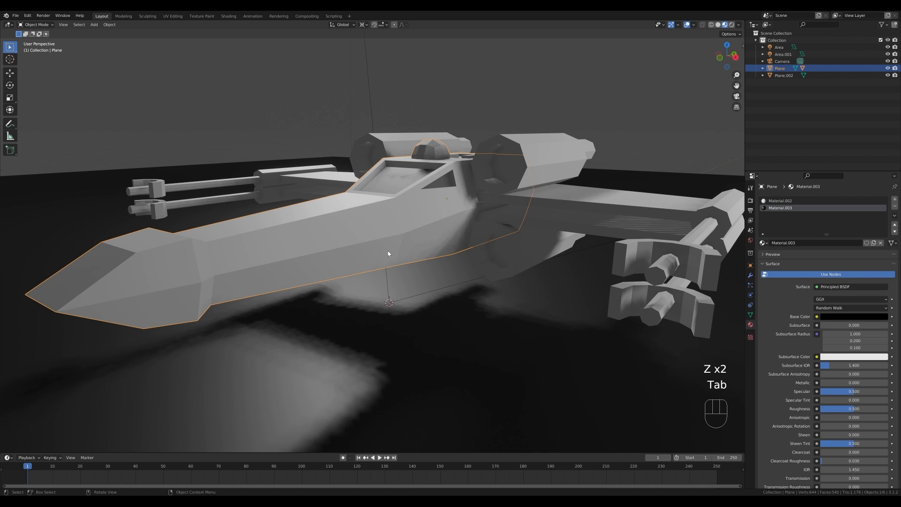
pyautogui.press('Tab')
# Assign a new material with a red base color to the three strip faces along the fuselage side
pyautogui.click(325, 257)
pyautogui.keyDown('shift'); pyautogui.click(434, 233); pyautogui.keyUp('shift')
pyautogui.keyDown('shift'); pyautogui.click(472, 222); pyautogui.keyUp('shift')
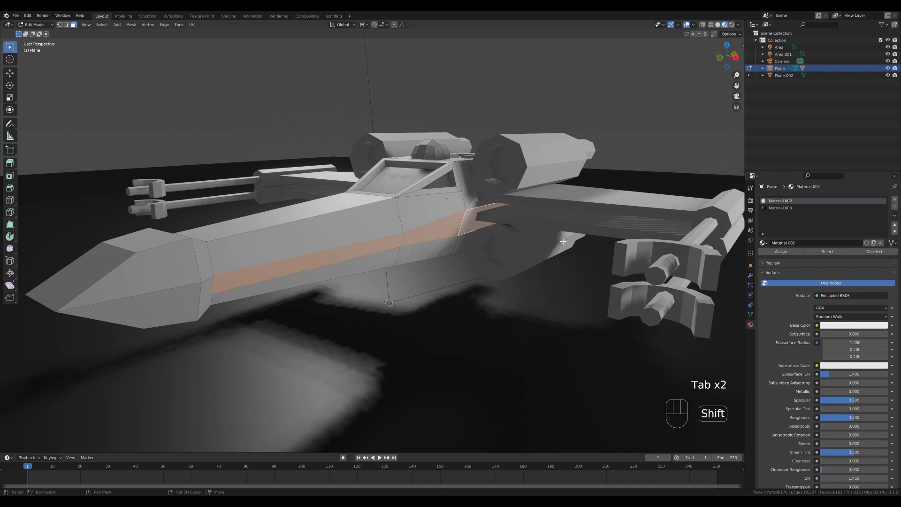
pyautogui.click(895, 203)
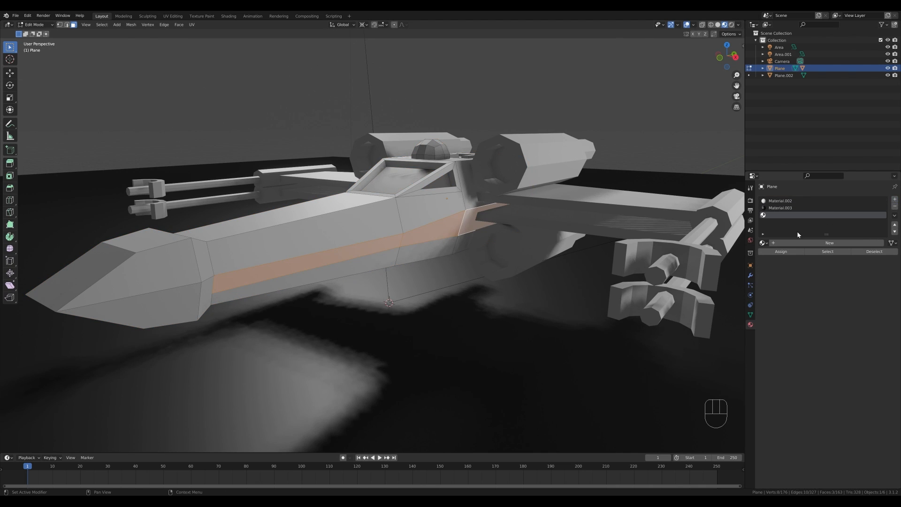
pyautogui.click(791, 243)
pyautogui.click(841, 325)
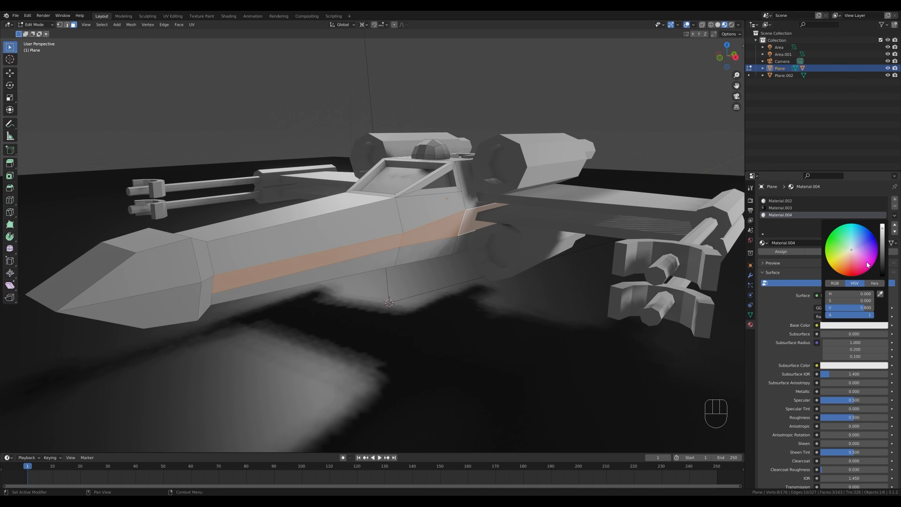
pyautogui.click(852, 270)
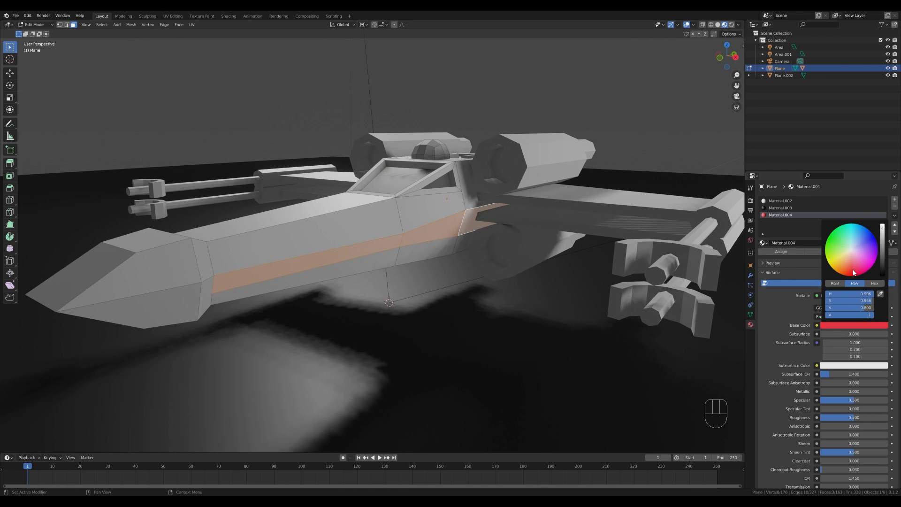
pyautogui.click(764, 254)
# Select all faces of the nose cone and its collar by growing a selection from two tip faces
pyautogui.scroll(-4, 353, 269)
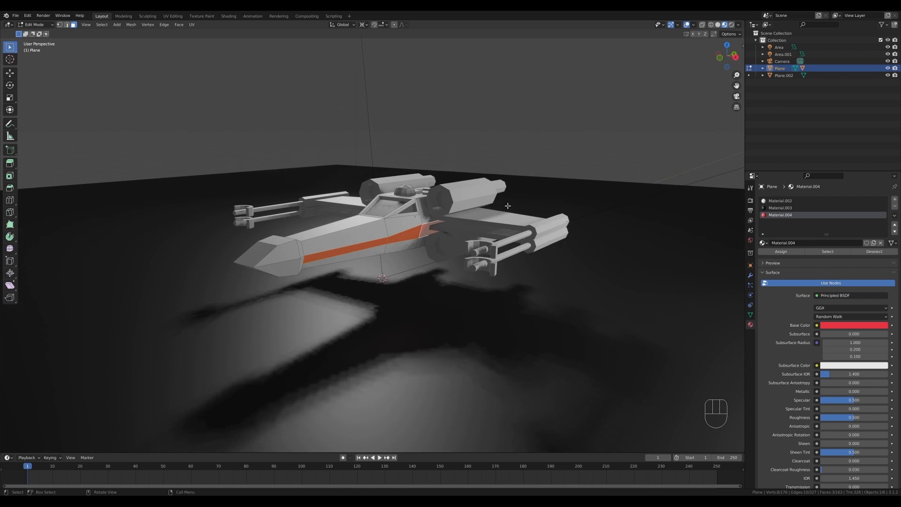
pyautogui.moveTo(507, 205); pyautogui.dragTo(486, 226, button='middle')
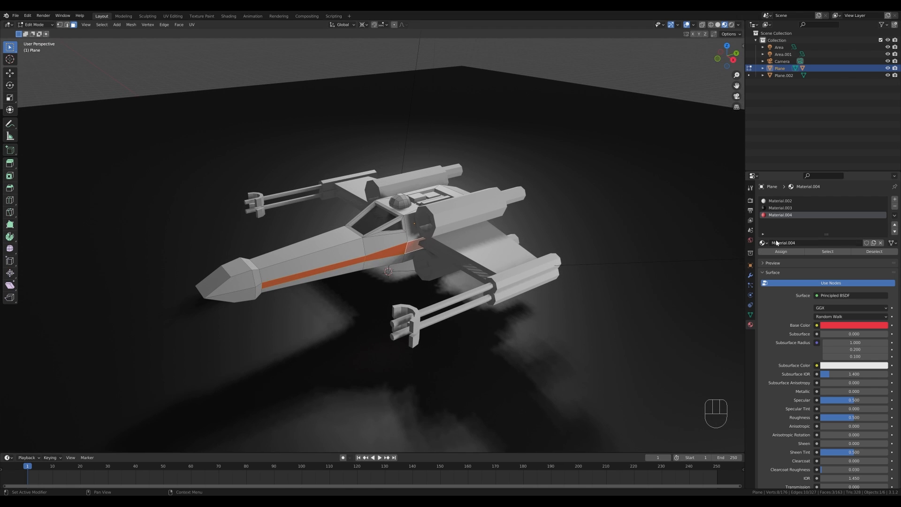
pyautogui.click(204, 293)
pyautogui.moveTo(204, 292); pyautogui.dragTo(239, 259, button='middle')
pyautogui.keyDown('shift'); pyautogui.click(308, 213); pyautogui.keyUp('shift')
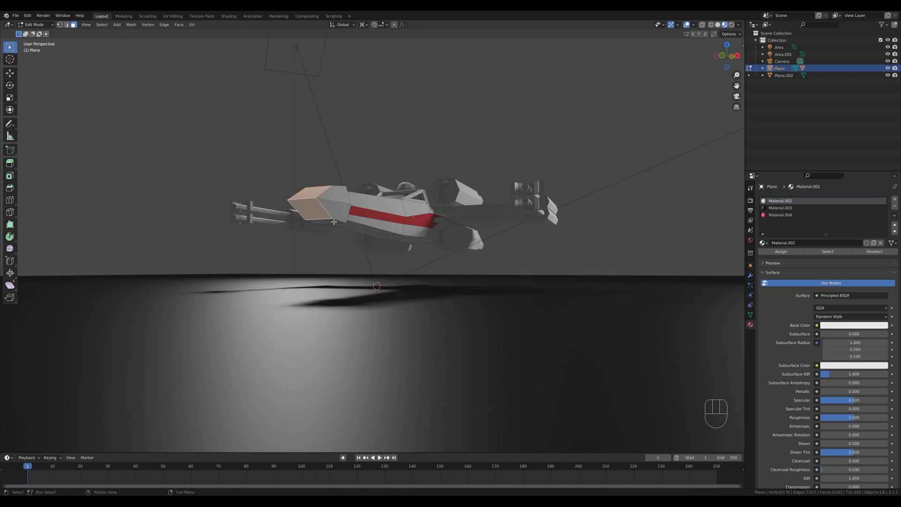
pyautogui.press('ctrl+KP_Add')
pyautogui.press('ctrl+KP_Add')
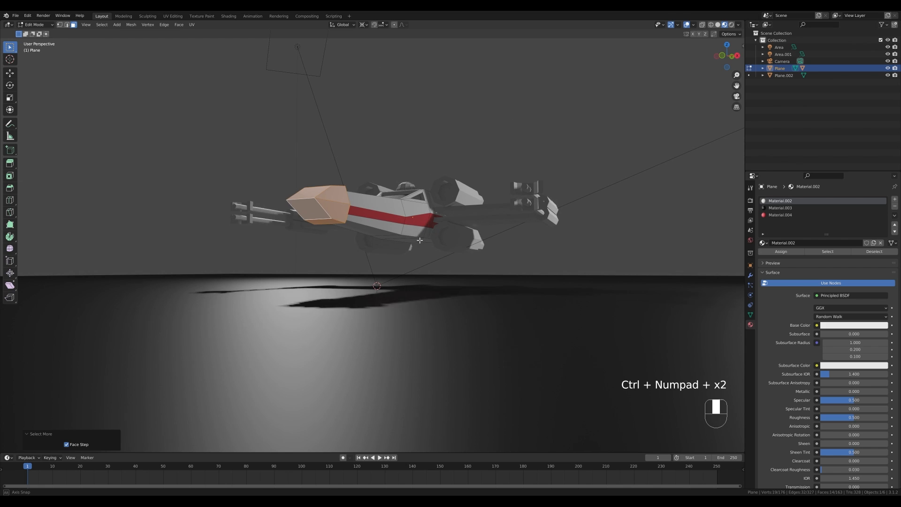
pyautogui.moveTo(419, 240); pyautogui.dragTo(450, 291, button='middle')
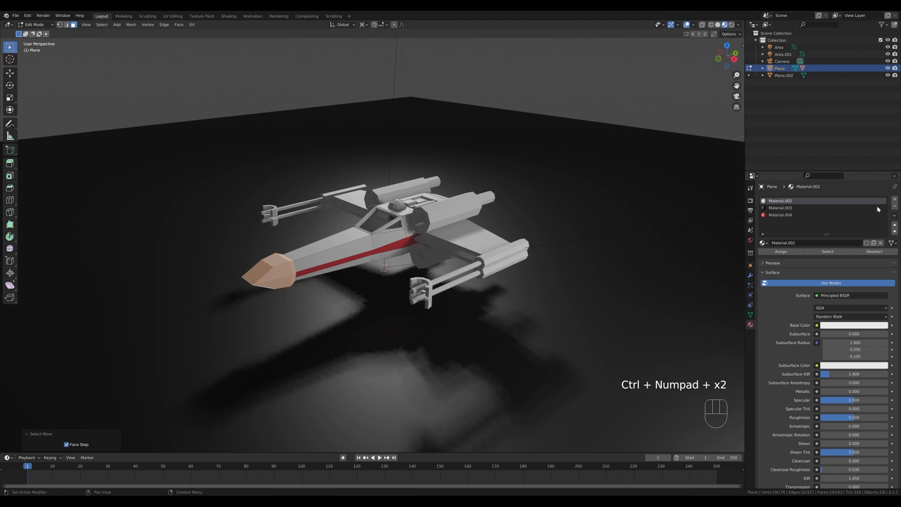
# Assign a new material with a grey base color to the selected nose cone faces and leave Edit Mode
pyautogui.click(894, 199)
pyautogui.click(821, 242)
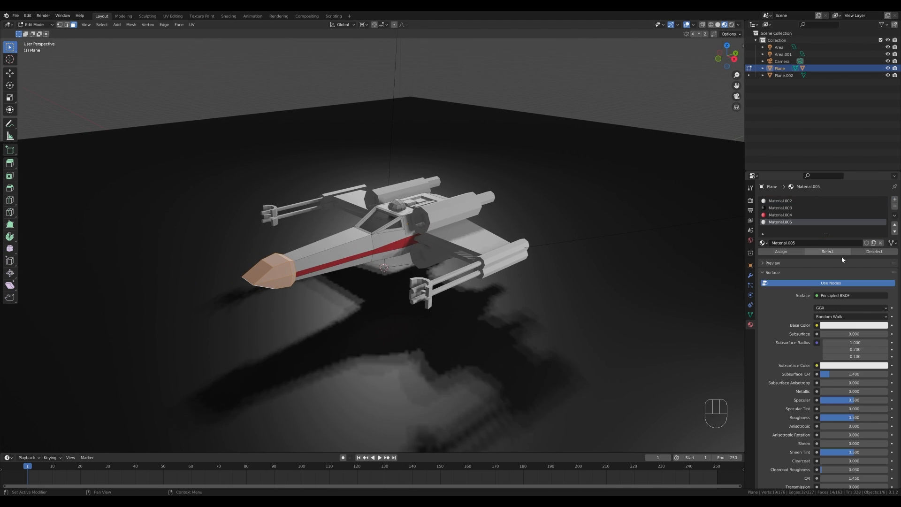
pyautogui.click(853, 325)
pyautogui.moveTo(863, 308); pyautogui.dragTo(840, 308)
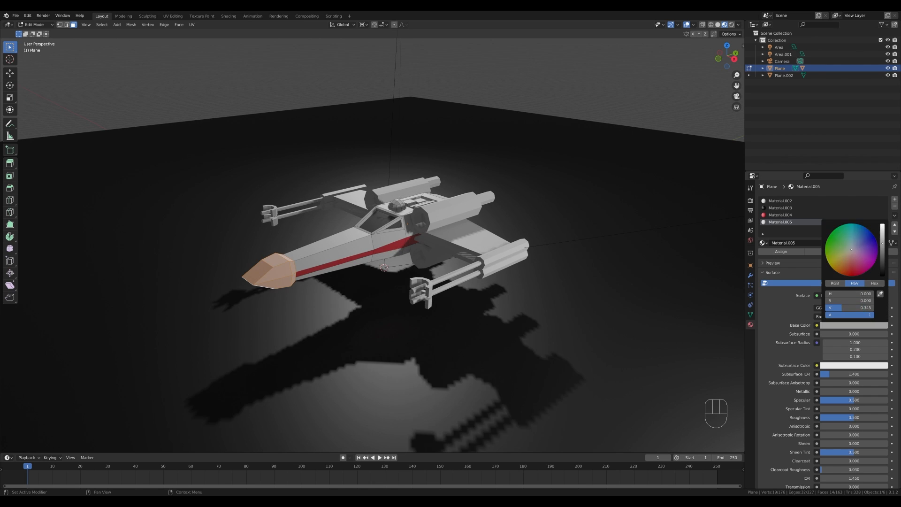
pyautogui.click(785, 252)
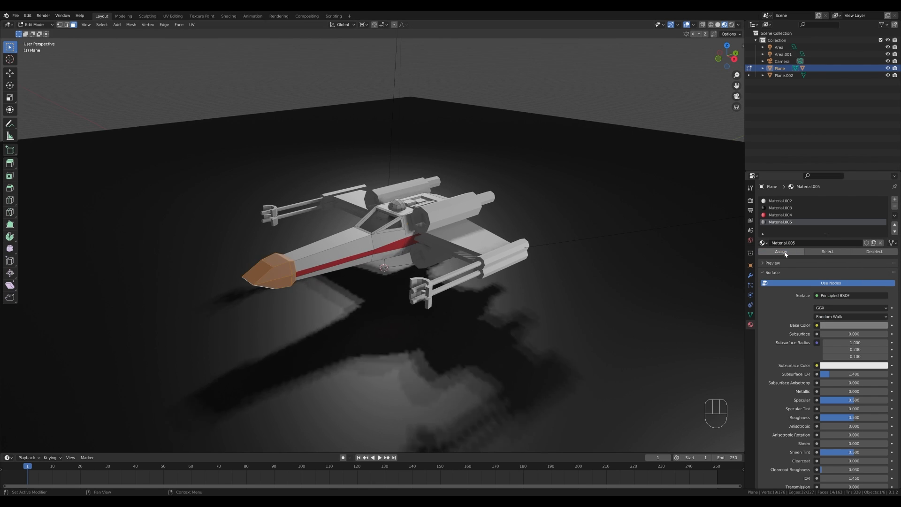
pyautogui.press('Tab')
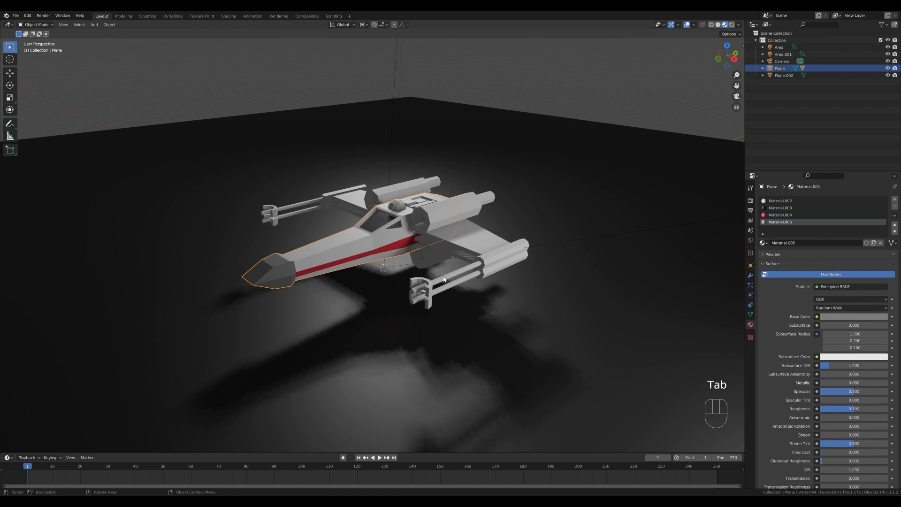
# Open the wing object in Edit Mode and give it two slots with the existing materials Material and Material.005
pyautogui.moveTo(440, 228); pyautogui.dragTo(442, 249, button='middle')
pyautogui.click(436, 253)
pyautogui.press('Tab')
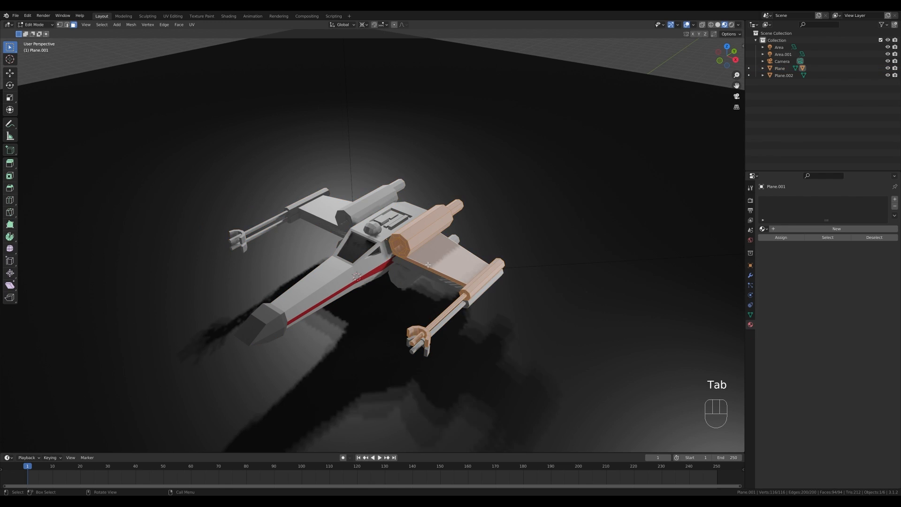
pyautogui.click(763, 229)
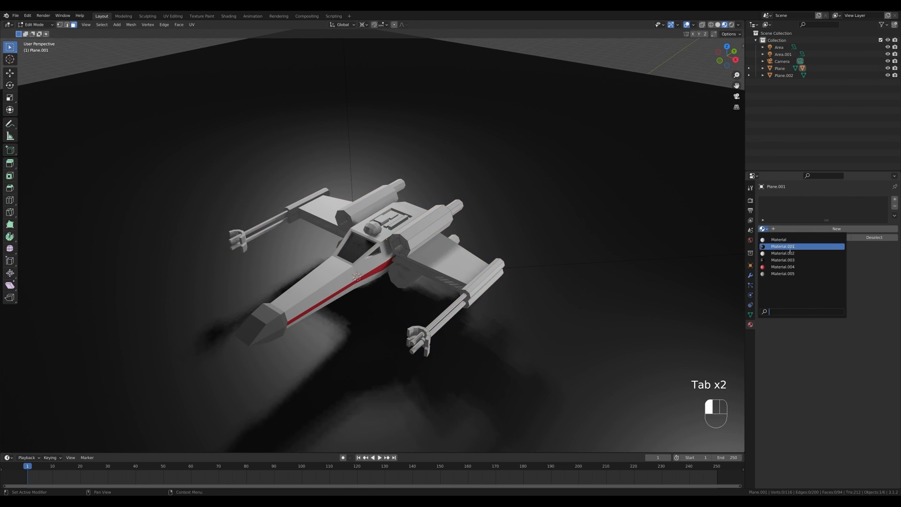
pyautogui.click(774, 244)
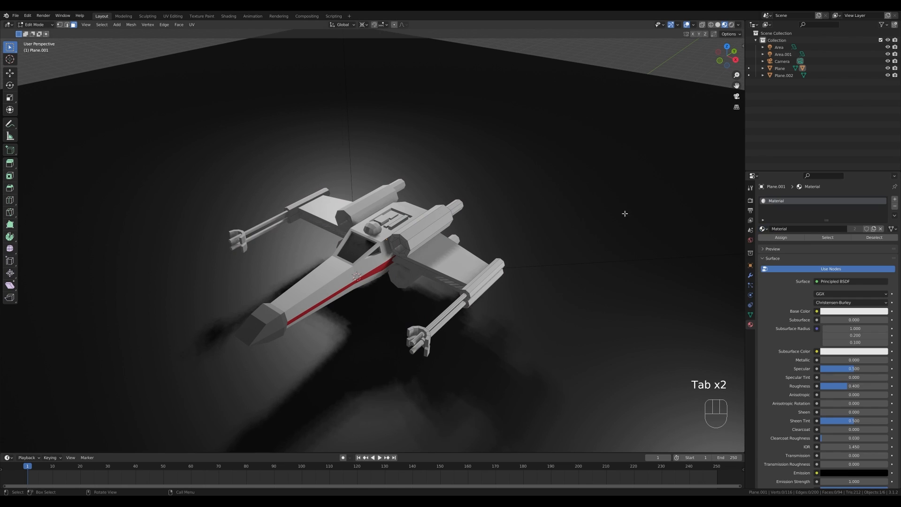
pyautogui.click(894, 199)
pyautogui.click(763, 243)
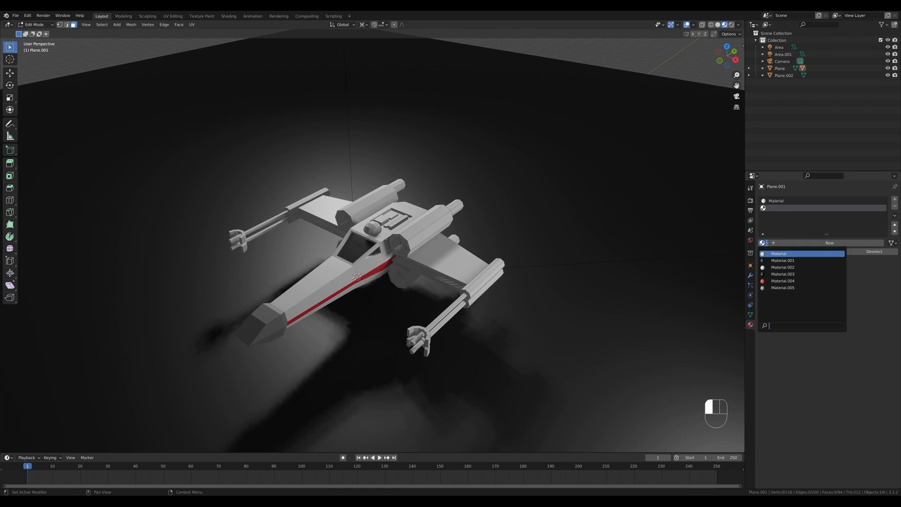
pyautogui.click(778, 288)
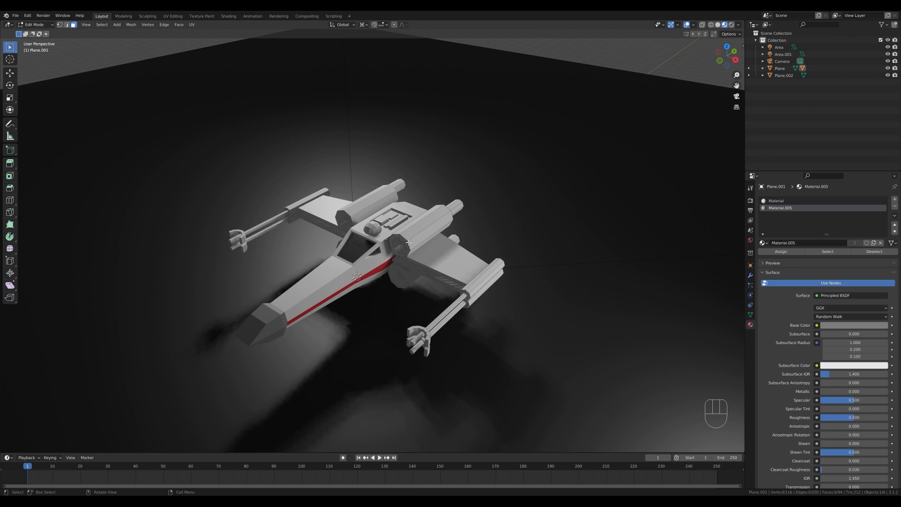
# Grow a selection twice from one face inside the engine's front intake and assign Material.005 to it
pyautogui.click(401, 241)
pyautogui.press('ctrl')
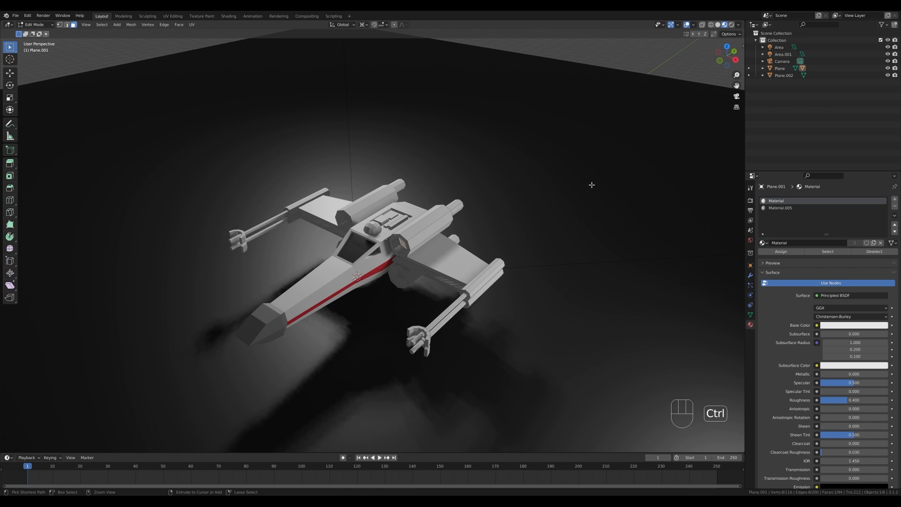
pyautogui.press('ctrl+KP_Add')
pyautogui.press('ctrl+KP_Add')
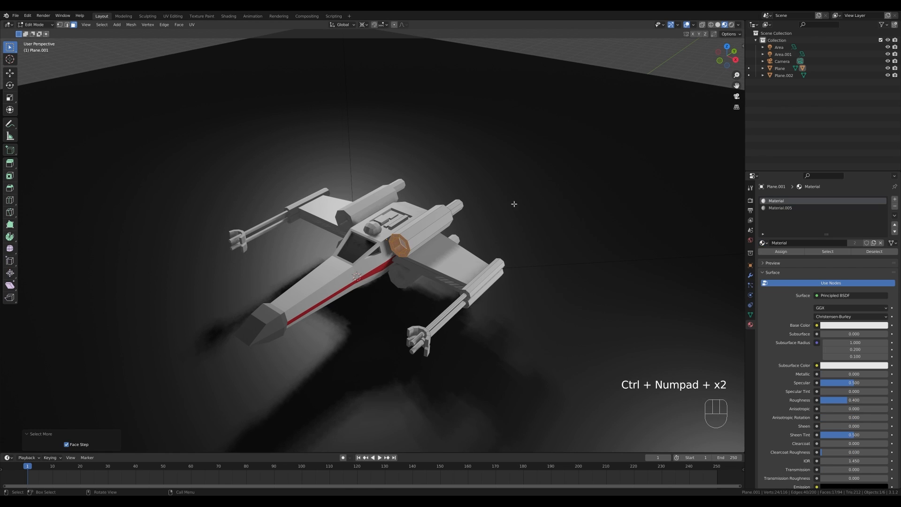
pyautogui.click(780, 208)
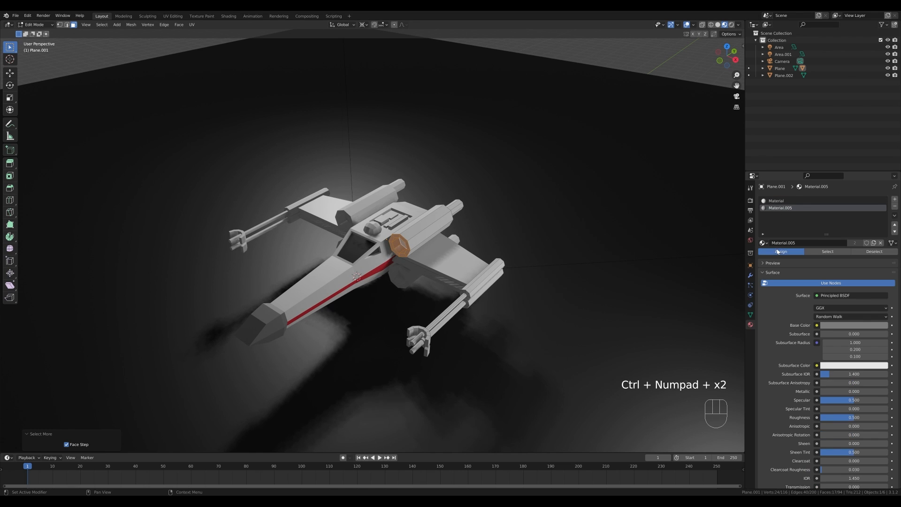
pyautogui.click(781, 252)
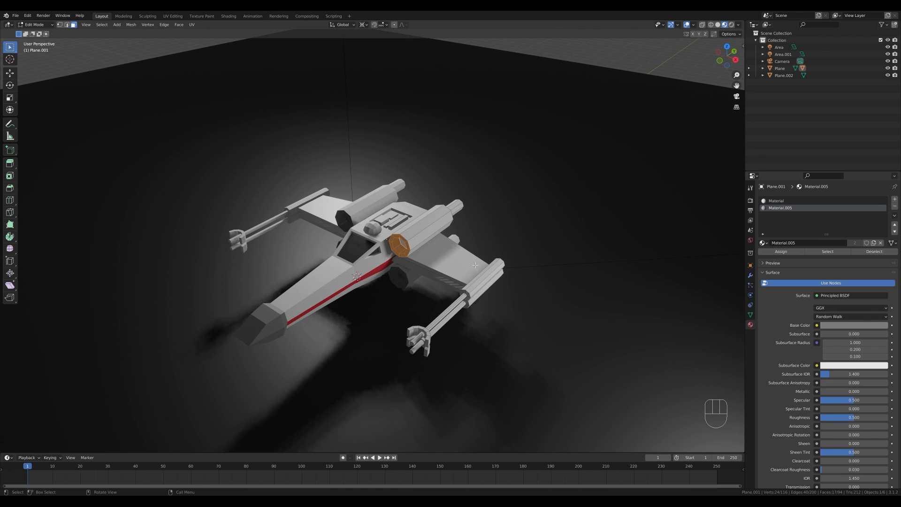
# Select the linked wingtip cannon and its claw-shaped muzzle and assign Material.005 to both
pyautogui.click(471, 293)
pyautogui.press('l')
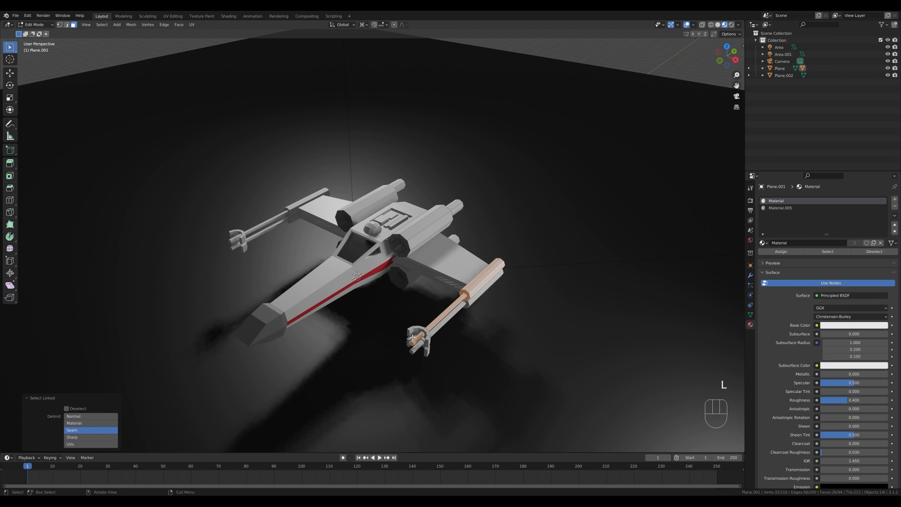
pyautogui.press('l')
pyautogui.click(779, 207)
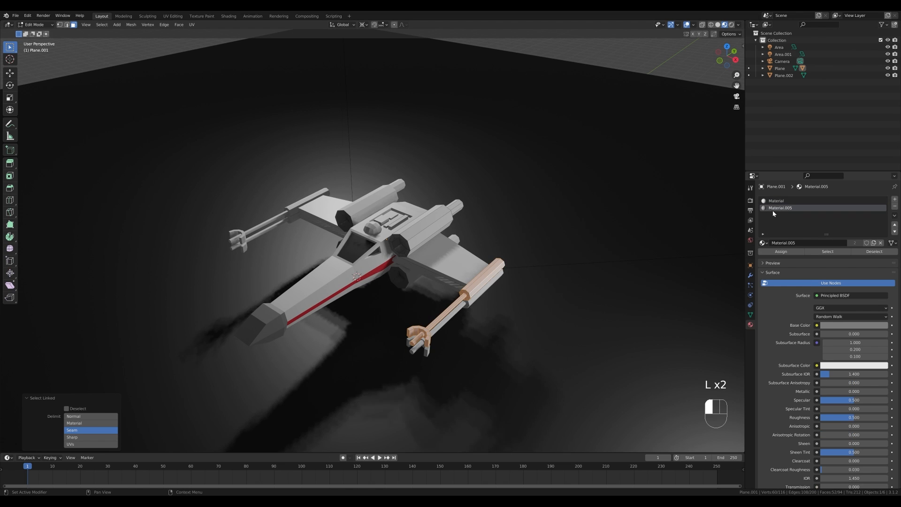
pyautogui.click(775, 253)
pyautogui.click(447, 257)
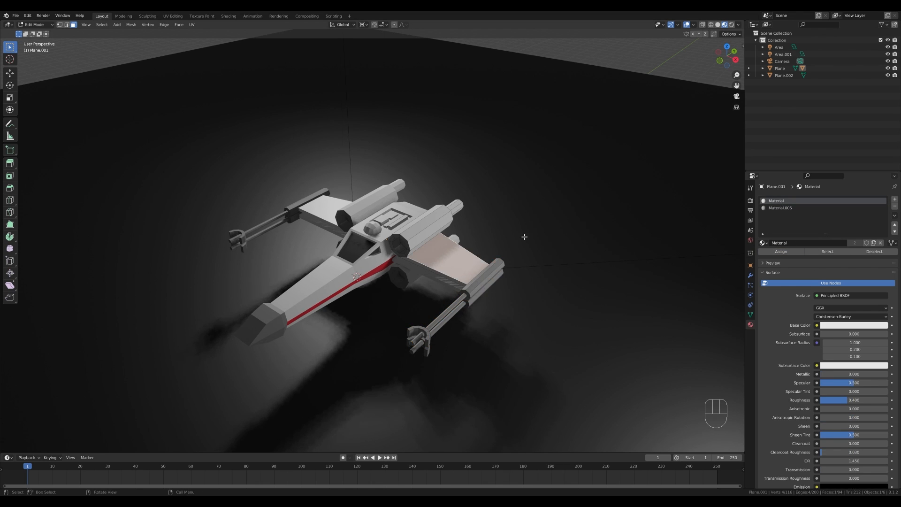
# Select the engine's linked rear exhaust nozzle and assign Material.005 to it
pyautogui.moveTo(525, 235); pyautogui.dragTo(450, 206, button='middle')
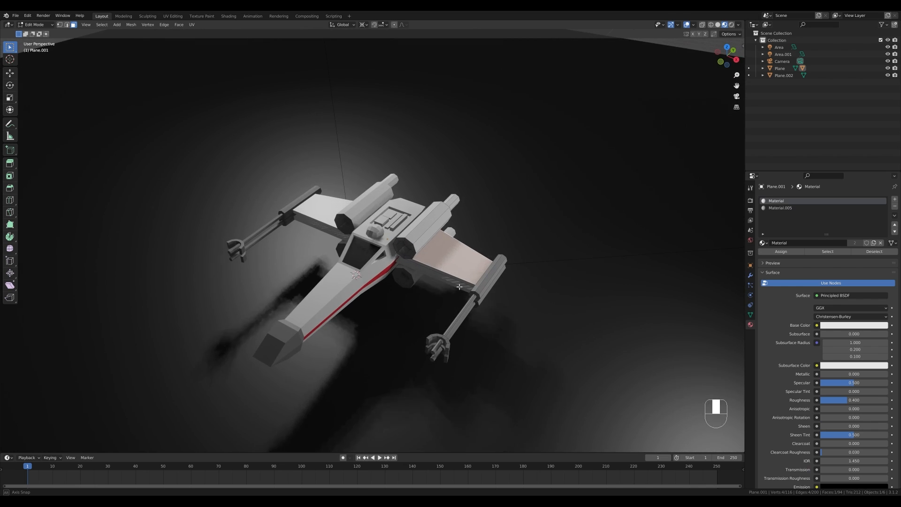
pyautogui.click(438, 209)
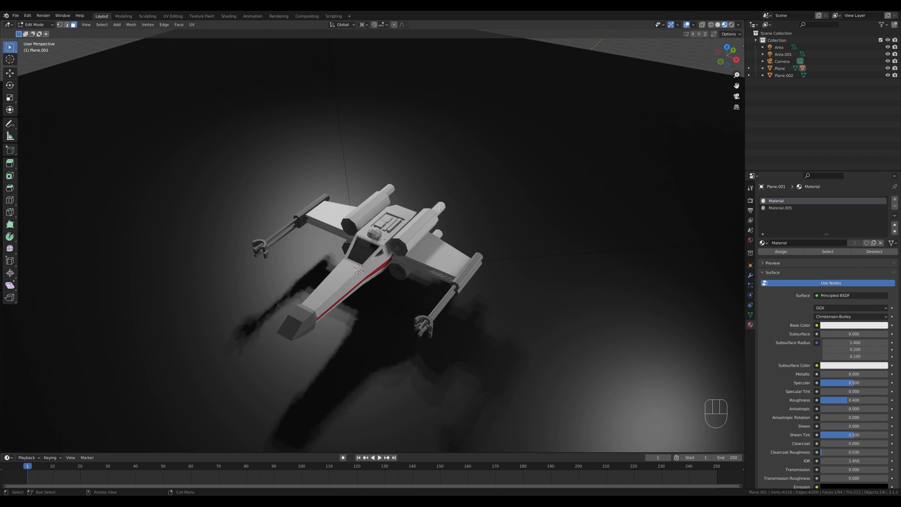
pyautogui.press('l')
pyautogui.click(776, 208)
pyautogui.click(781, 251)
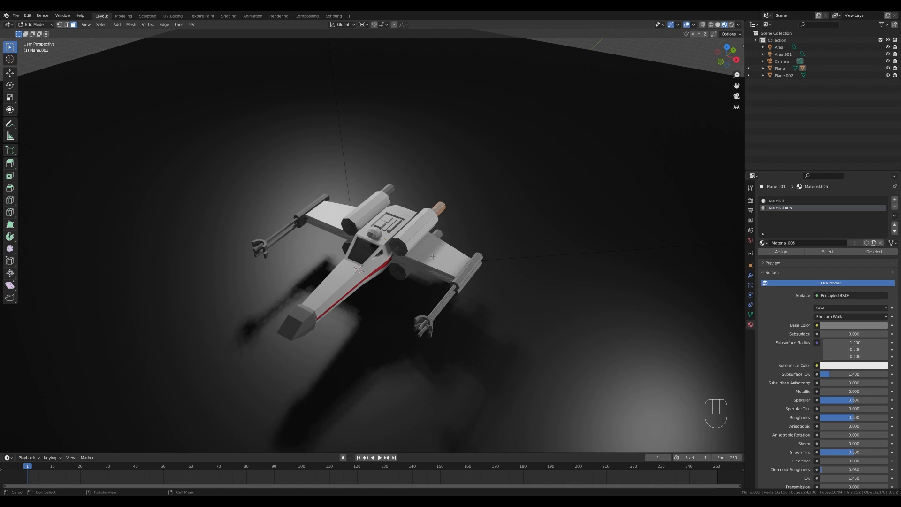
# Add the linked engine body and wingtip cannon to the nozzle selection and hide these parts to expose the wing
pyautogui.moveTo(432, 256); pyautogui.dragTo(440, 295, button='middle')
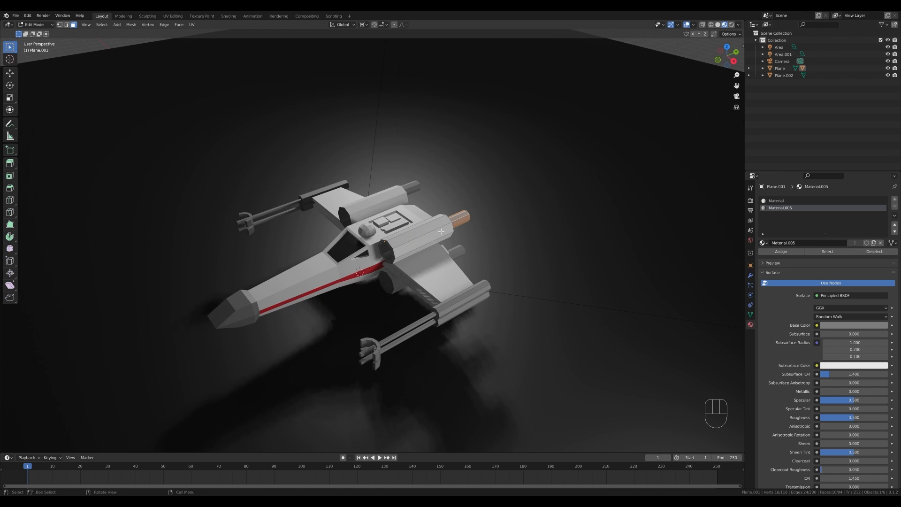
pyautogui.press('l')
pyautogui.press('l')
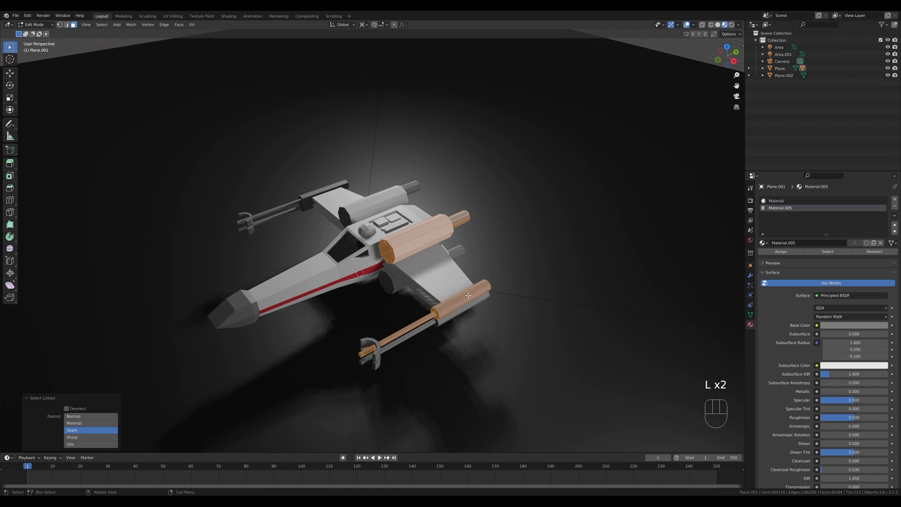
pyautogui.press('h')
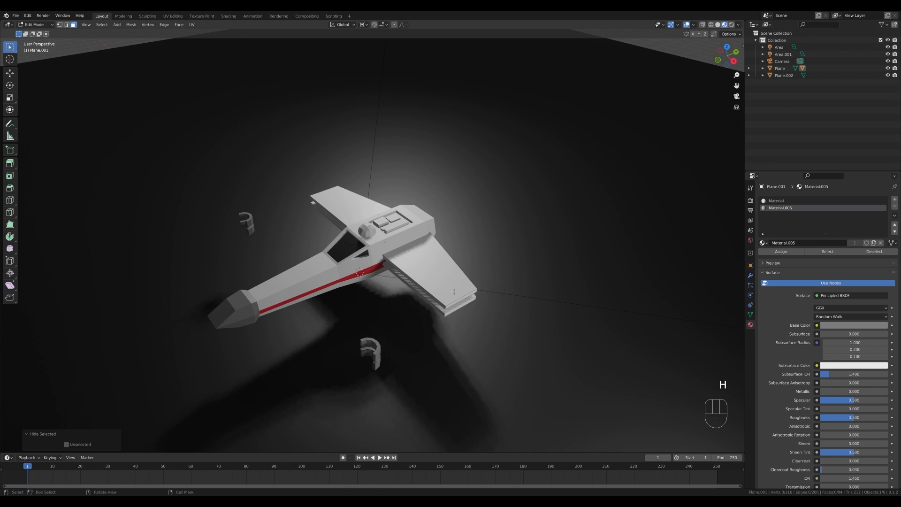
# Add one lengthwise loop cut from root to tip near the middle of the wing, with a slide factor of -0.032
pyautogui.hotkey('ctrl', 'r')
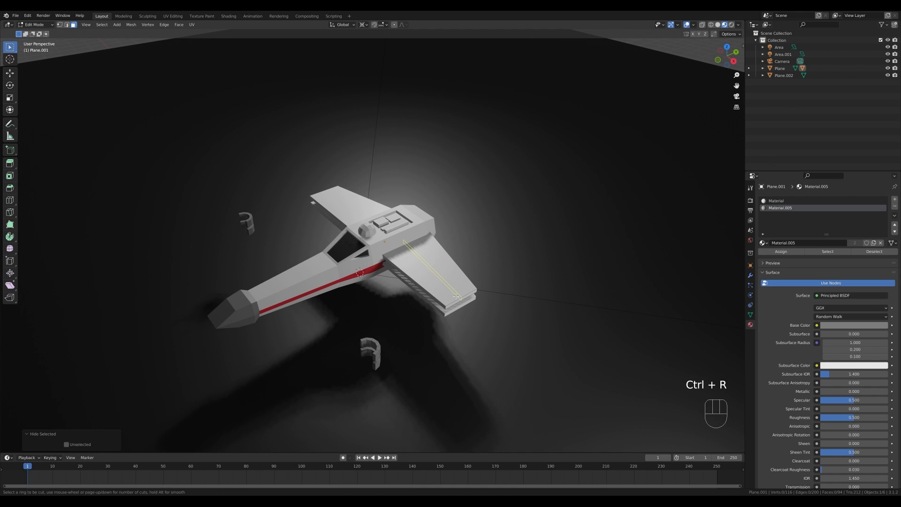
pyautogui.click(456, 297)
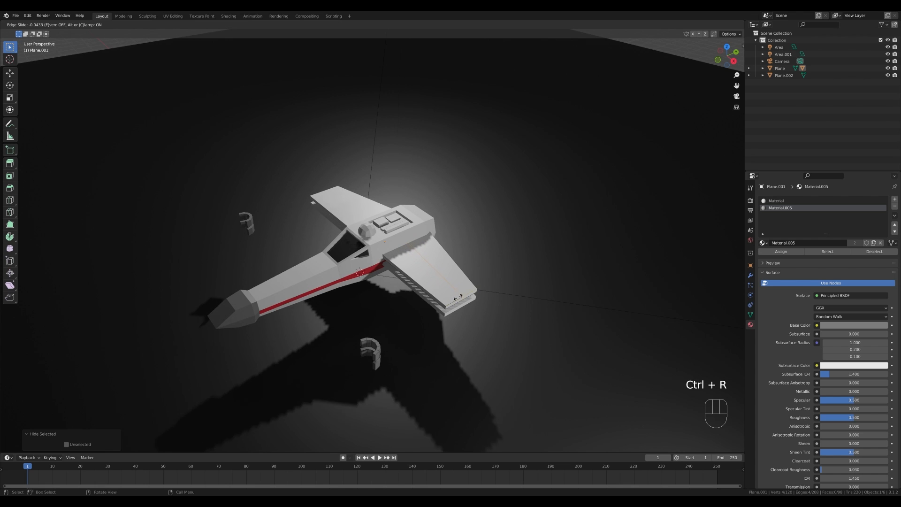
pyautogui.press('e')
pyautogui.press('e')
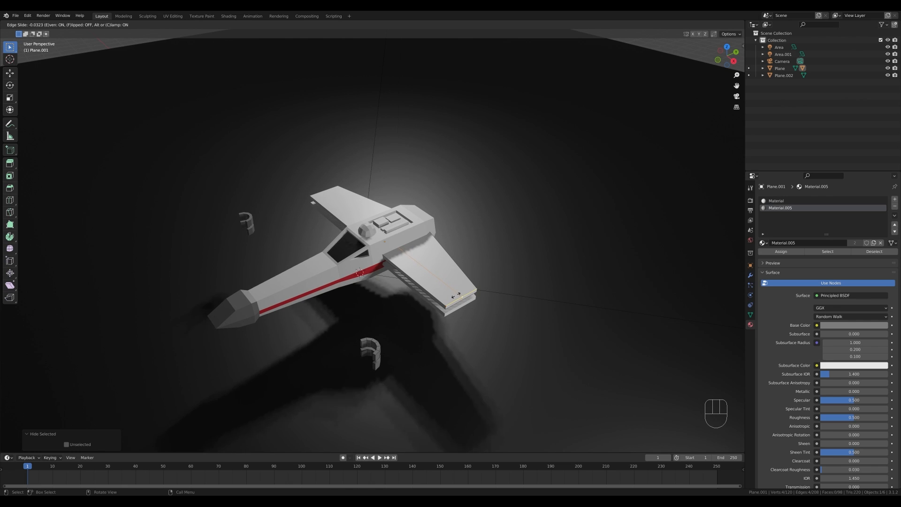
pyautogui.click(455, 296)
# Add a crosswise loop cut to the wing, placing it toward the tip
pyautogui.hotkey('ctrl', 'r')
pyautogui.click(454, 281)
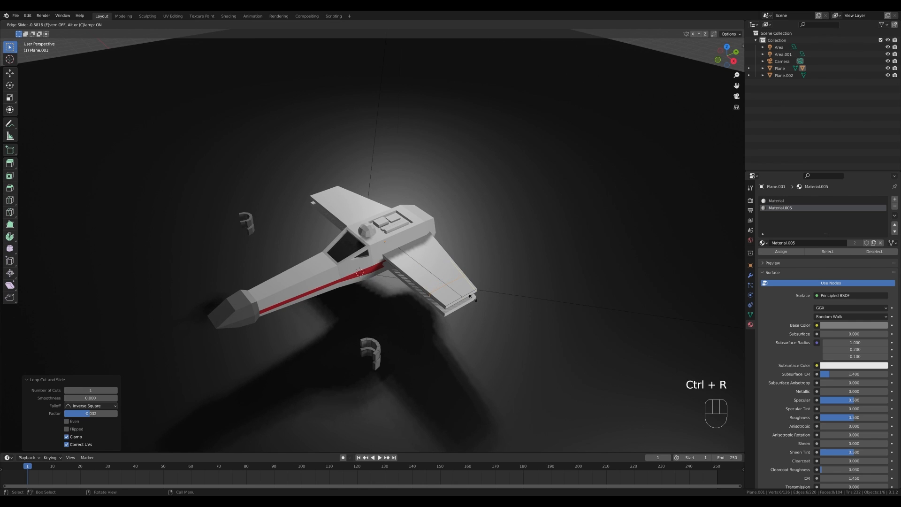
pyautogui.press('Escape')
pyautogui.hotkey('ctrl', 'z')
# Add a second lengthwise loop cut on the wing's trailing side and a centered crosswise cut between the root and the tip-side cut
pyautogui.hotkey('ctrl', 'r')
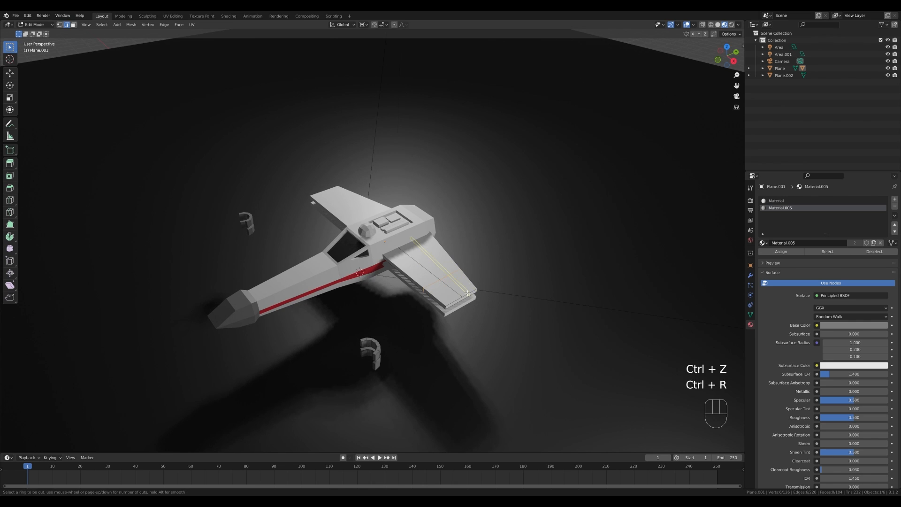
pyautogui.click(467, 293)
pyautogui.press('e')
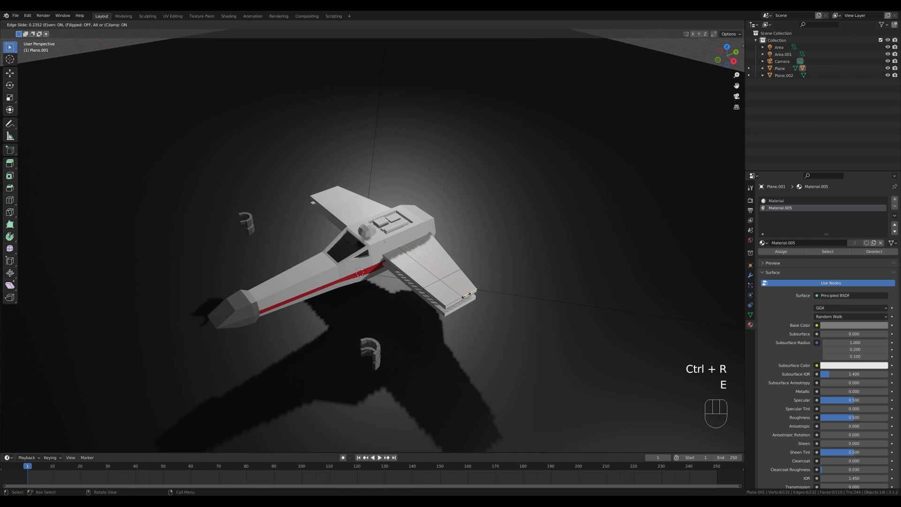
pyautogui.click(465, 295)
pyautogui.hotkey('ctrl', 'r')
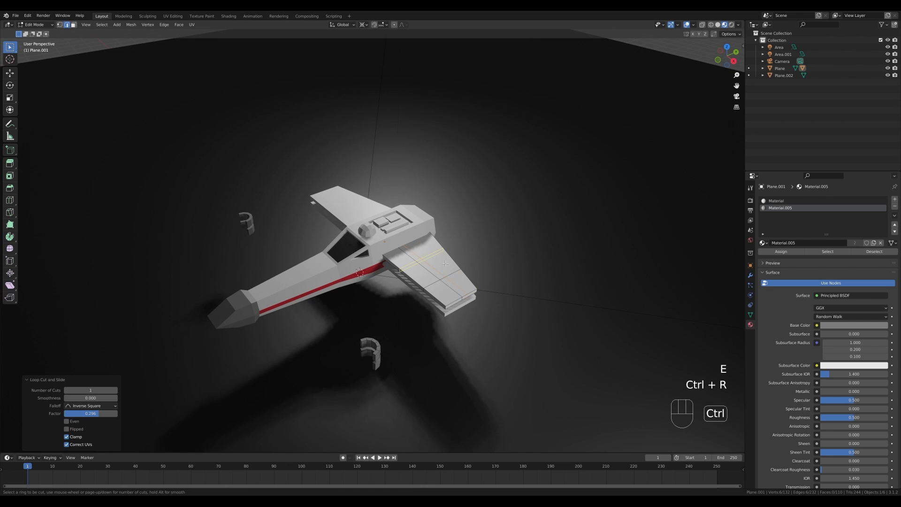
pyautogui.click(444, 260)
pyautogui.rightClick(491, 257)
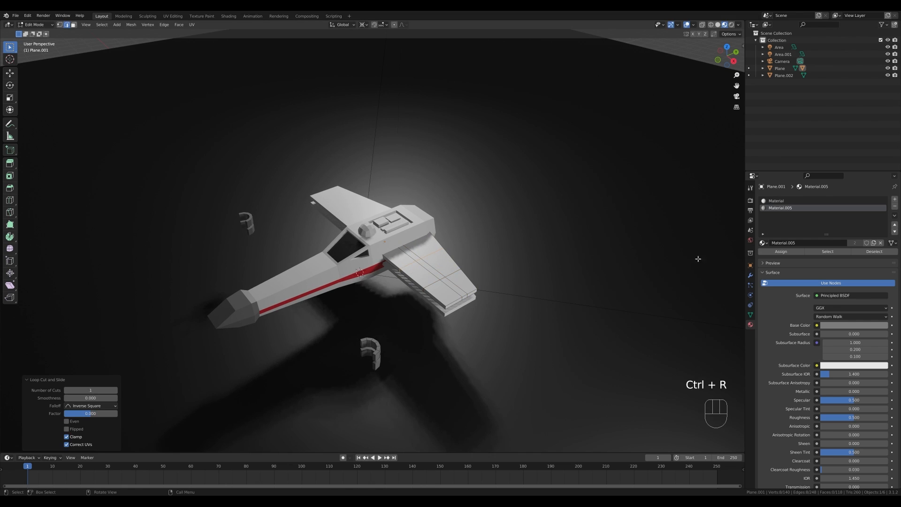
# Add a centered loop cut between the two crosswise cuts and bevel it to a width of 0.141 m
pyautogui.hotkey('ctrl', 'r')
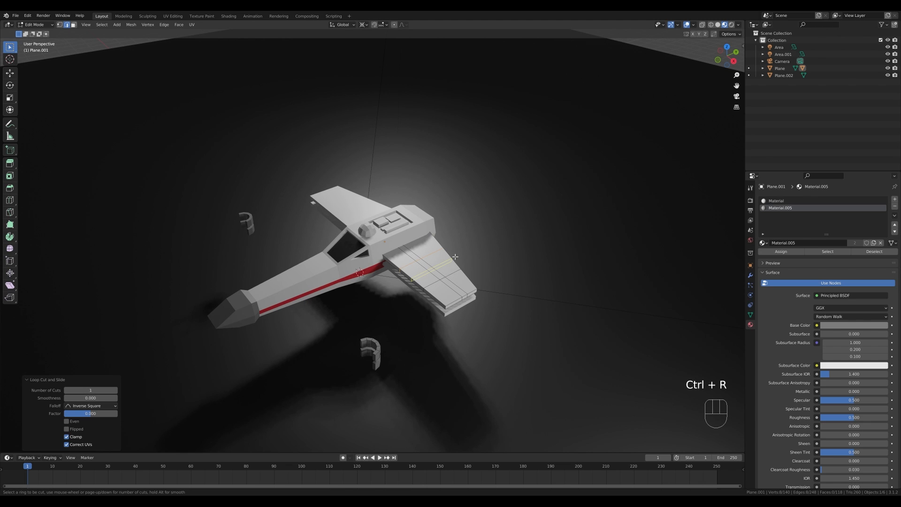
pyautogui.click(477, 257)
pyautogui.press('Escape')
pyautogui.hotkey('ctrl', 'b')
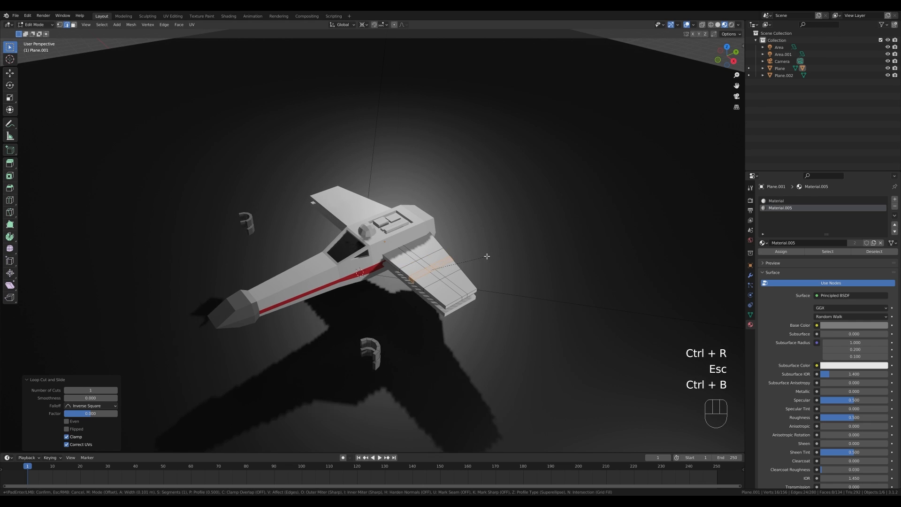
pyautogui.click(488, 257)
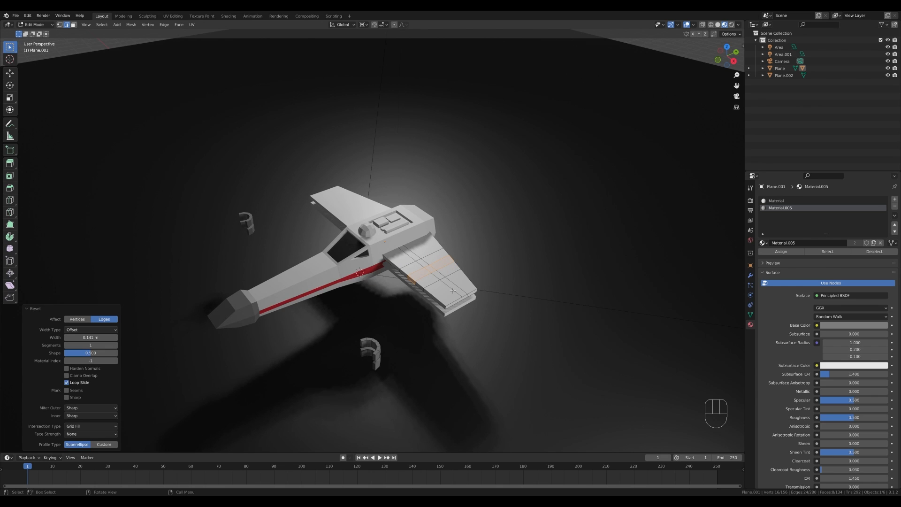
# Switch to face selection and select seven faces on the wing's upper surface as a stepped stripe pattern toward the tip
pyautogui.press('3')
pyautogui.click(437, 258)
pyautogui.keyDown('shift'); pyautogui.click(424, 262); pyautogui.keyUp('shift')
pyautogui.keyDown('shift'); pyautogui.click(430, 269); pyautogui.keyUp('shift')
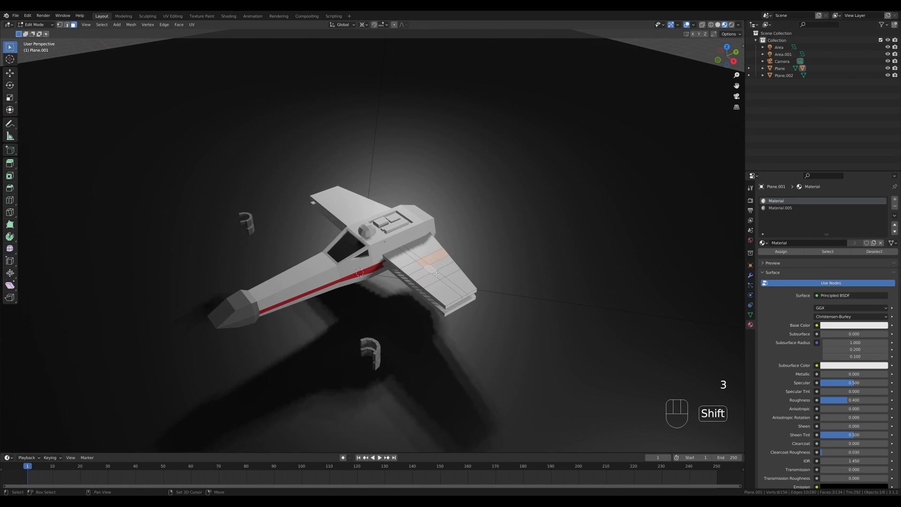
pyautogui.keyDown('shift'); pyautogui.click(437, 275); pyautogui.keyUp('shift')
pyautogui.keyDown('shift'); pyautogui.click(450, 270); pyautogui.keyUp('shift')
pyautogui.keyDown('shift'); pyautogui.click(452, 287); pyautogui.keyUp('shift')
pyautogui.keyDown('shift'); pyautogui.click(444, 290); pyautogui.keyUp('shift')
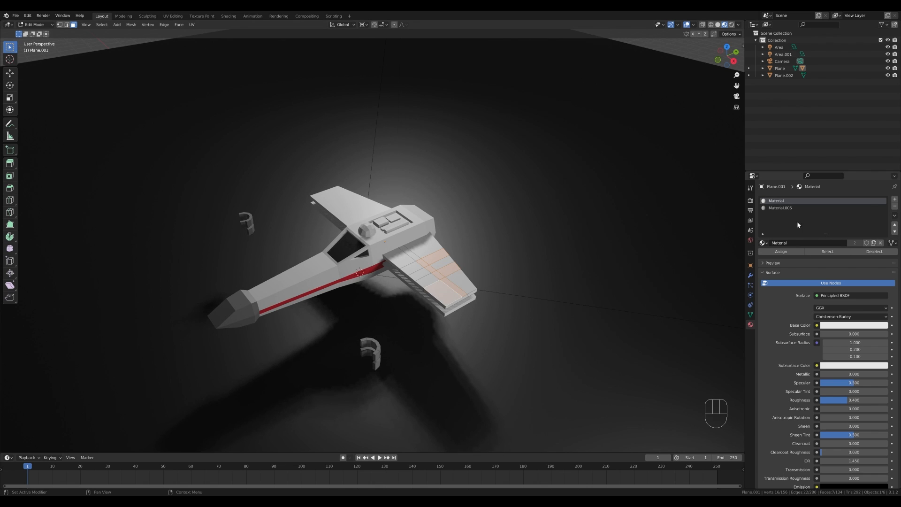
# Add a third material slot to the wing object, link the existing red Material.004 and assign it to the selected wing faces
pyautogui.click(894, 199)
pyautogui.click(763, 242)
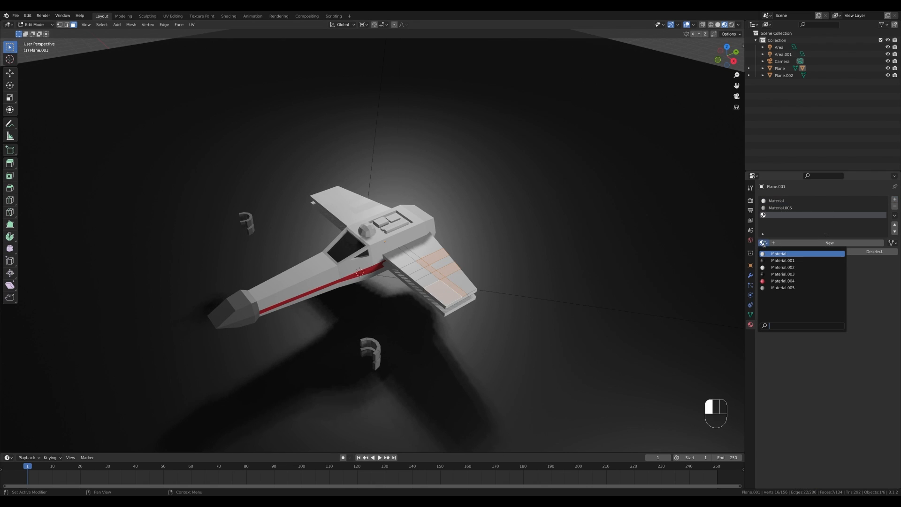
pyautogui.click(778, 280)
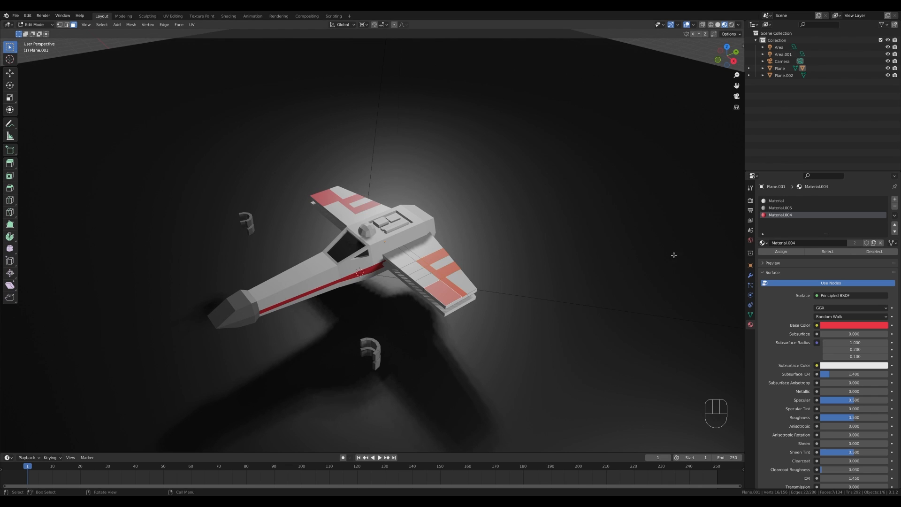
pyautogui.click(774, 252)
pyautogui.press('Tab')
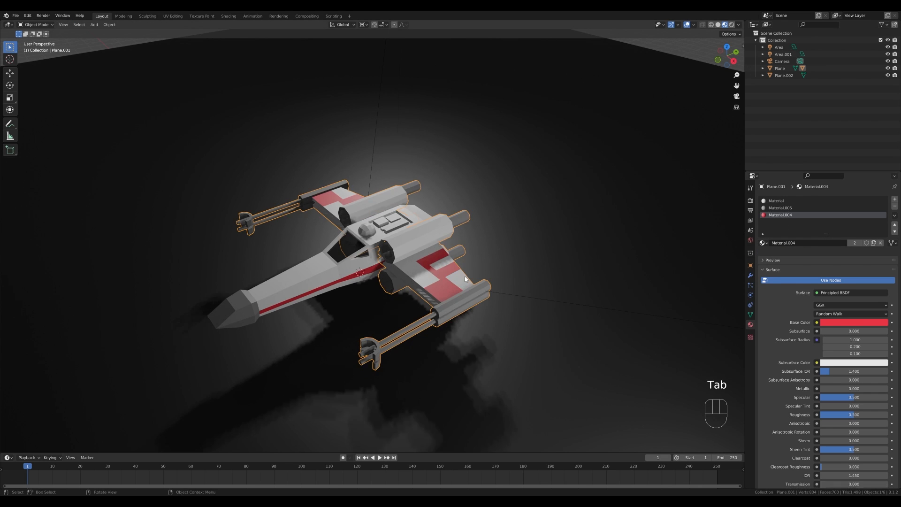
# Reveal the hidden engine and cannon geometry, return to object mode and look through the camera
pyautogui.press('Tab')
pyautogui.press('Tab')
pyautogui.press('Tab')
pyautogui.press('Tab')
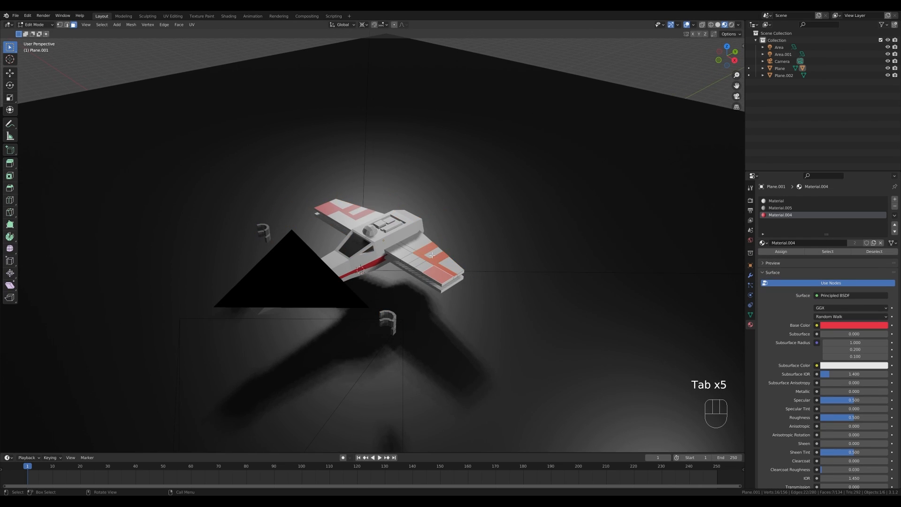
pyautogui.hotkey('alt', 'h')
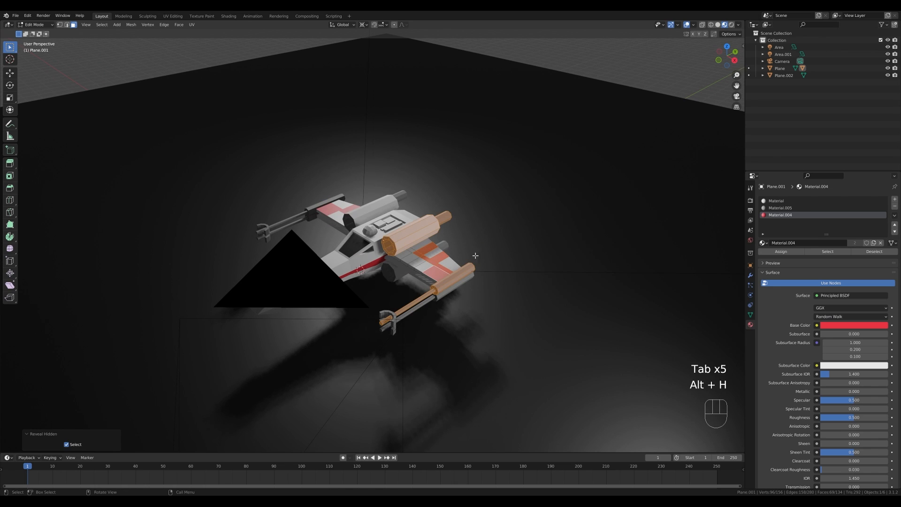
pyautogui.press('Tab')
pyautogui.press('KP_0')
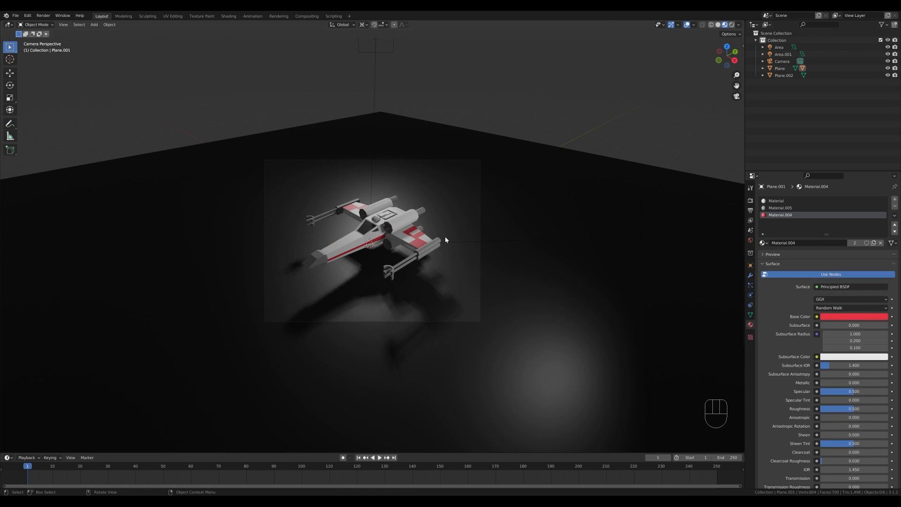
# Switch the render engine to Cycles and set its device to GPU Compute
pyautogui.click(750, 200)
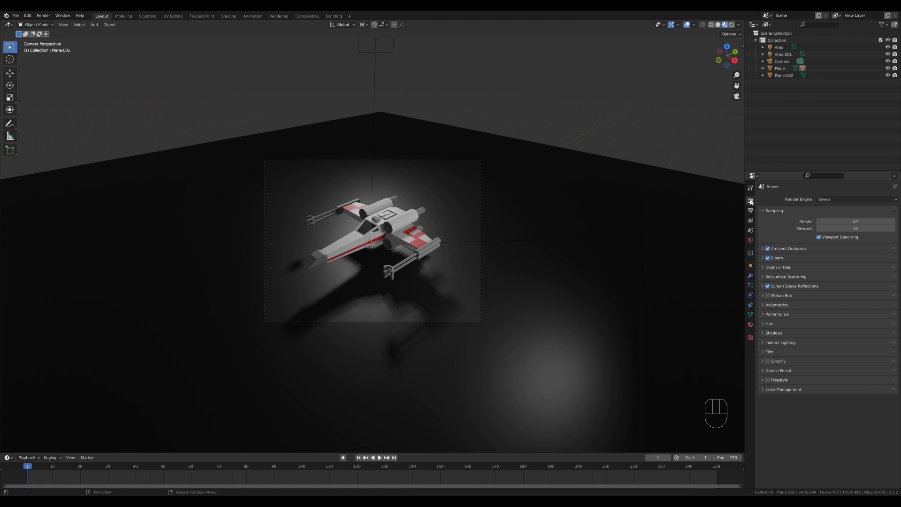
pyautogui.click(845, 199)
pyautogui.click(834, 224)
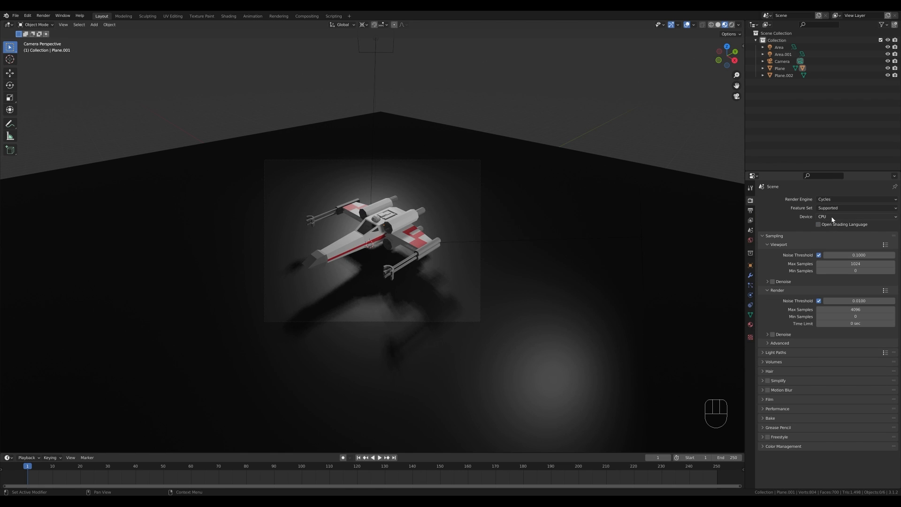
pyautogui.click(839, 216)
pyautogui.click(829, 229)
# Enable denoising for both the viewport and the final render
pyautogui.click(768, 274)
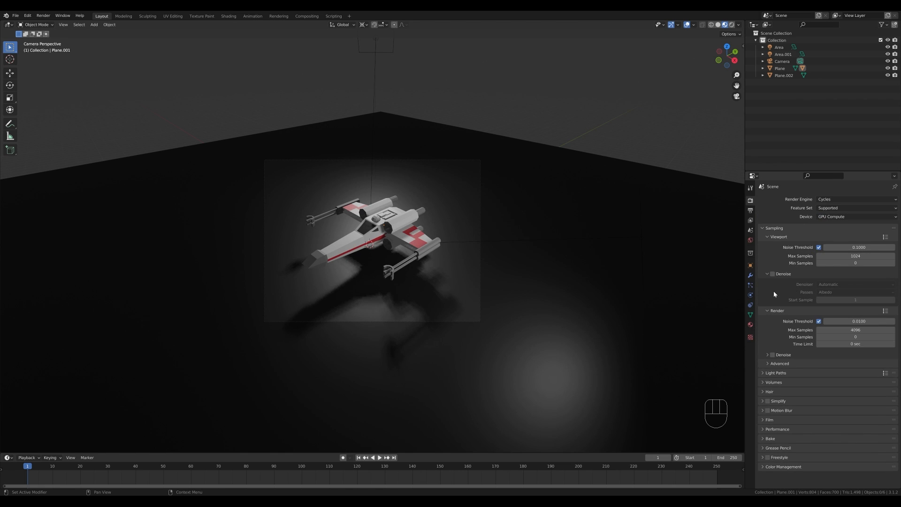
pyautogui.click(772, 274)
pyautogui.click(767, 274)
pyautogui.click(772, 326)
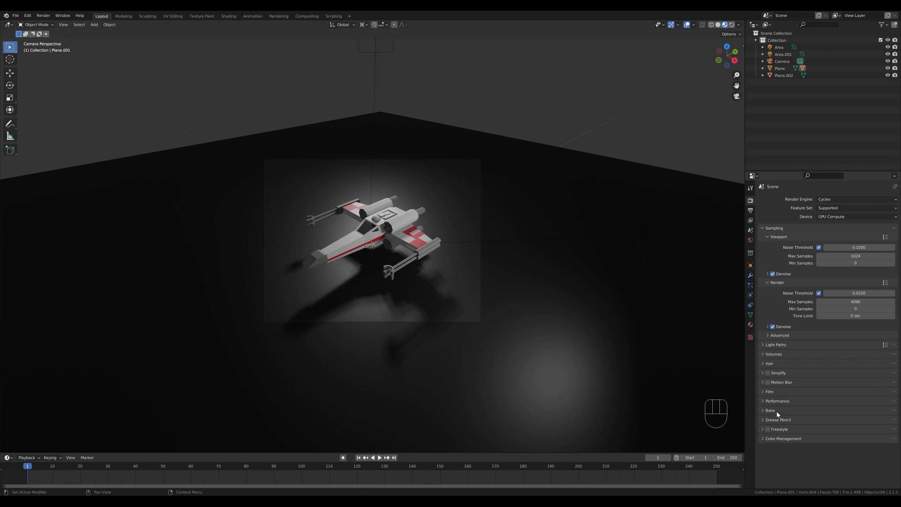
# Set the Cycles memory tile size to 512 in the performance settings
pyautogui.click(776, 401)
pyautogui.click(854, 456)
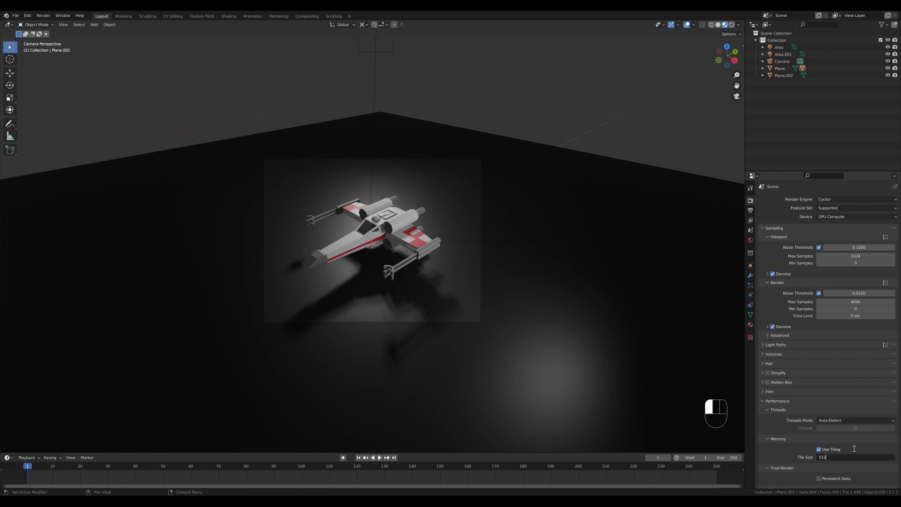
pyautogui.write('512')
pyautogui.click(854, 448)
pyautogui.click(776, 402)
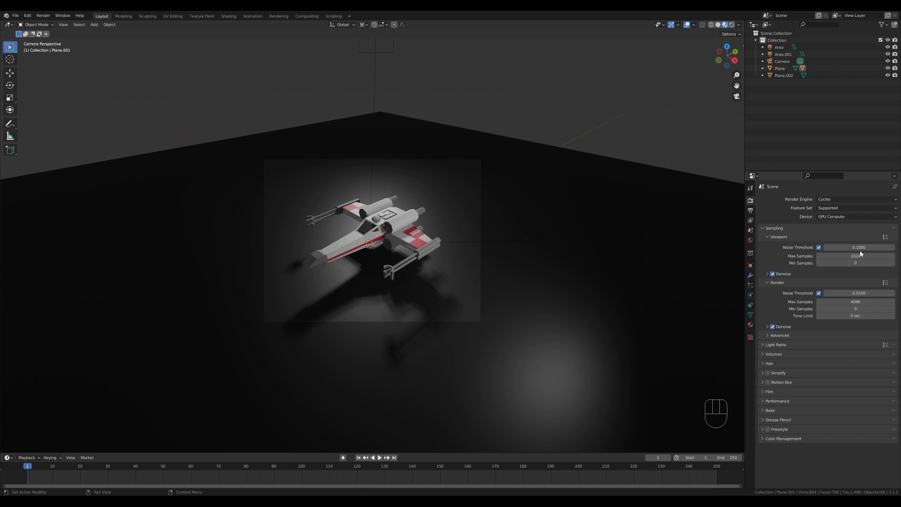
# Set the final render's maximum samples to 512
pyautogui.click(861, 303)
pyautogui.write('512')
pyautogui.press('Return')
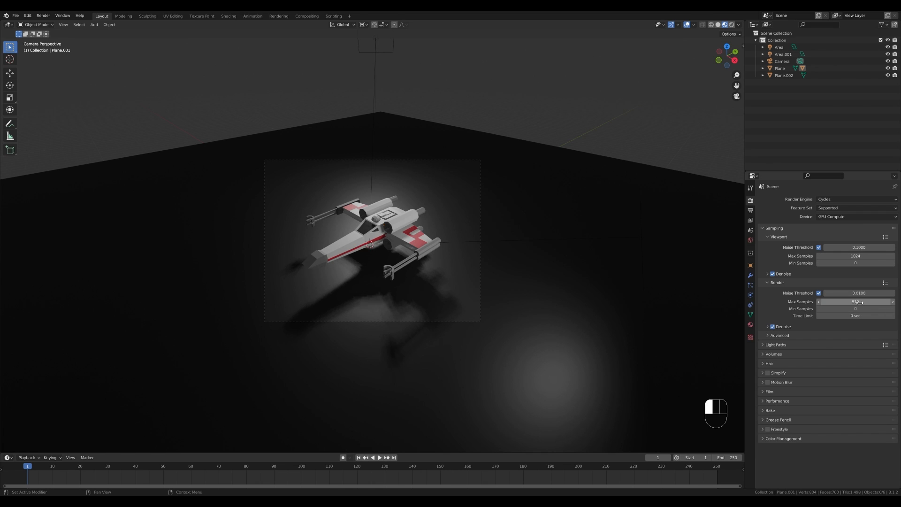
# Lower the final render's maximum samples to 128
pyautogui.click(856, 304)
pyautogui.write('128')
pyautogui.press('Return')
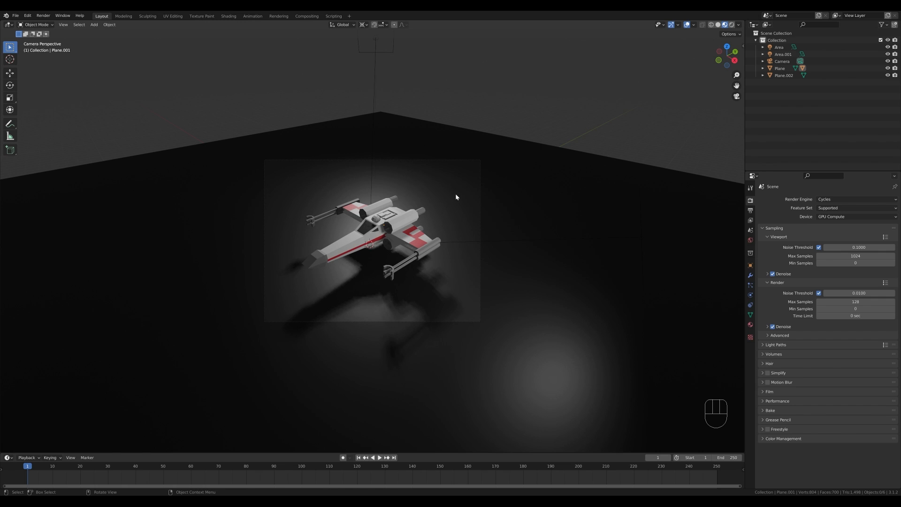
# Limit rendering to a region around the camera frame and preview the X-wing in rendered shading
pyautogui.hotkey('ctrl', 'b')
pyautogui.moveTo(247, 149); pyautogui.dragTo(527, 373)
pyautogui.press('z')
pyautogui.click(485, 236)
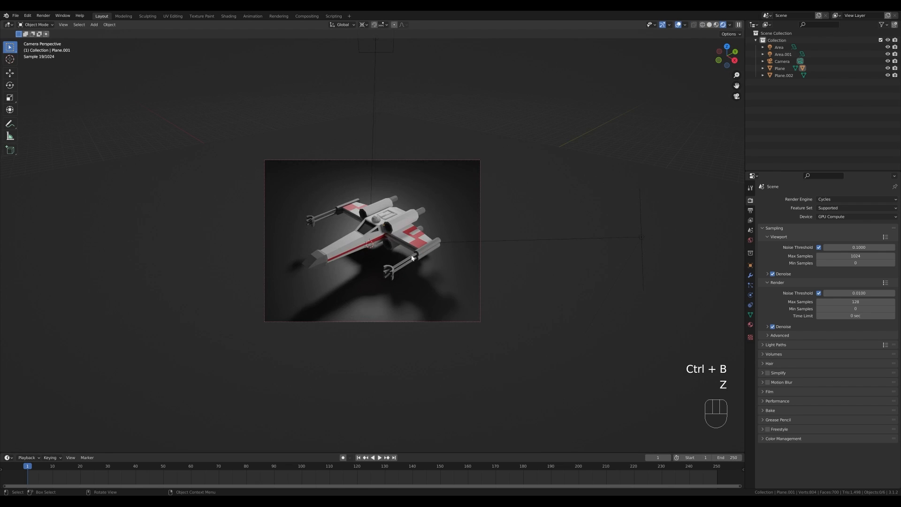
pyautogui.scroll(1, 422, 265)
pyautogui.scroll(-1, 428, 253)
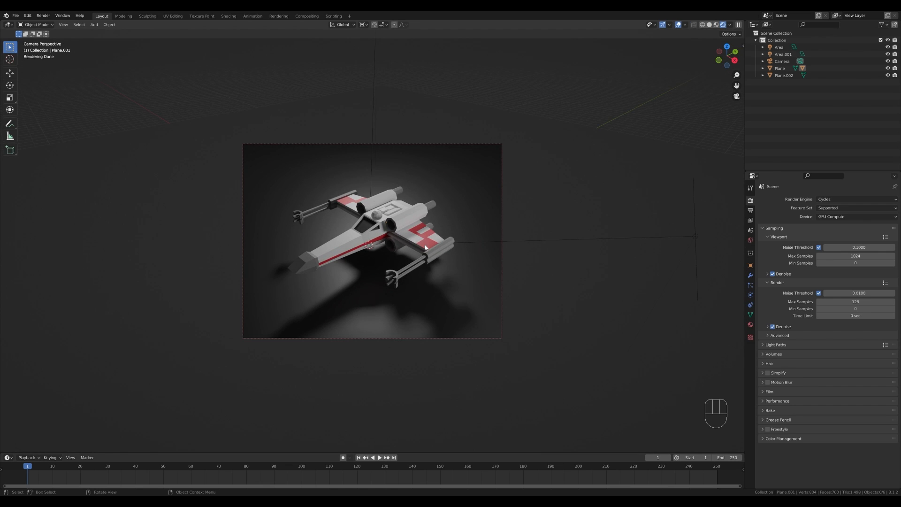
pyautogui.scroll(-1, 448, 235)
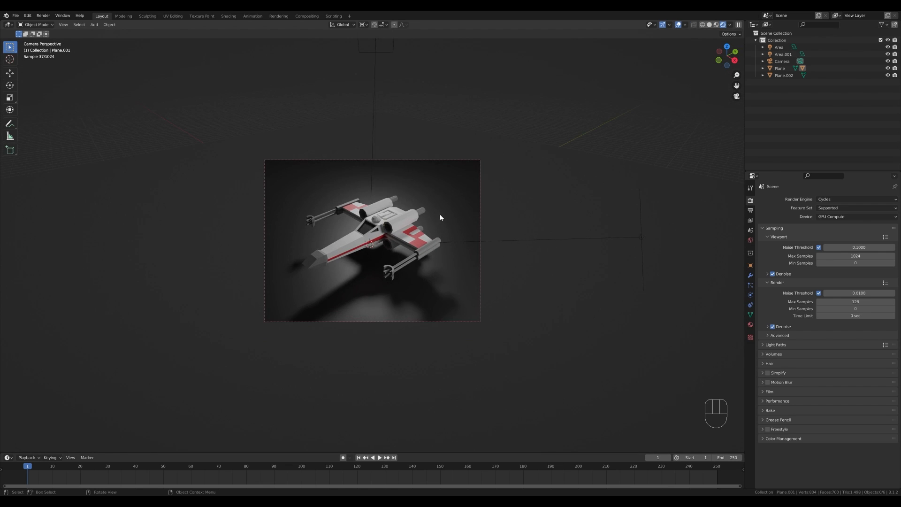
# Set the world background to a dark purple with hue about 0.708 and value about 0.192
pyautogui.click(750, 240)
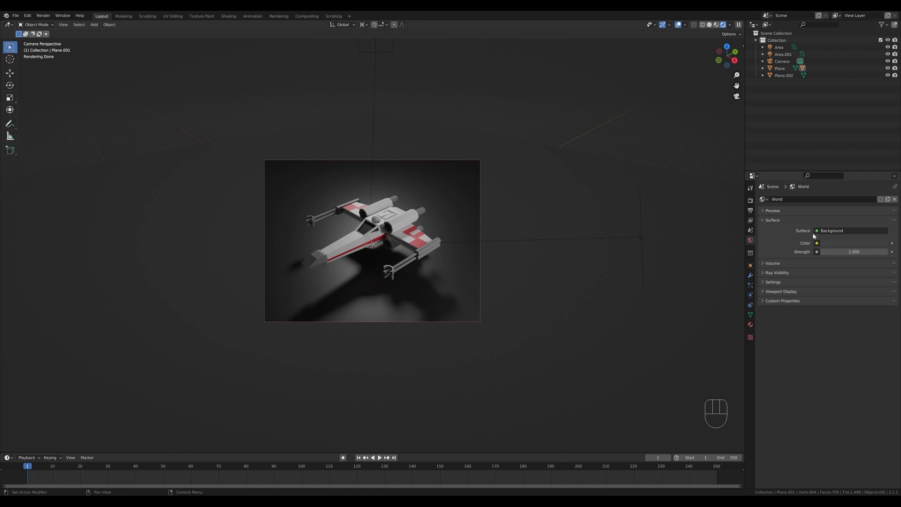
pyautogui.click(850, 243)
pyautogui.click(863, 164)
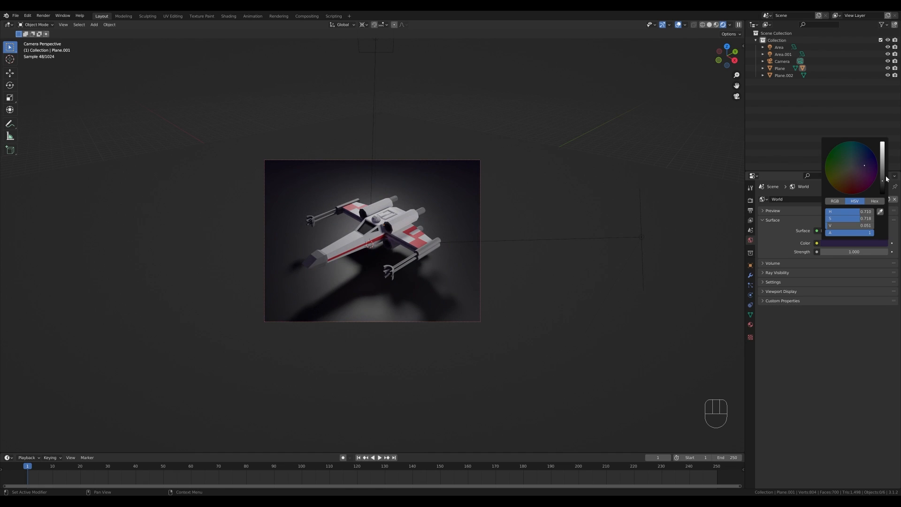
pyautogui.moveTo(887, 178); pyautogui.dragTo(883, 169)
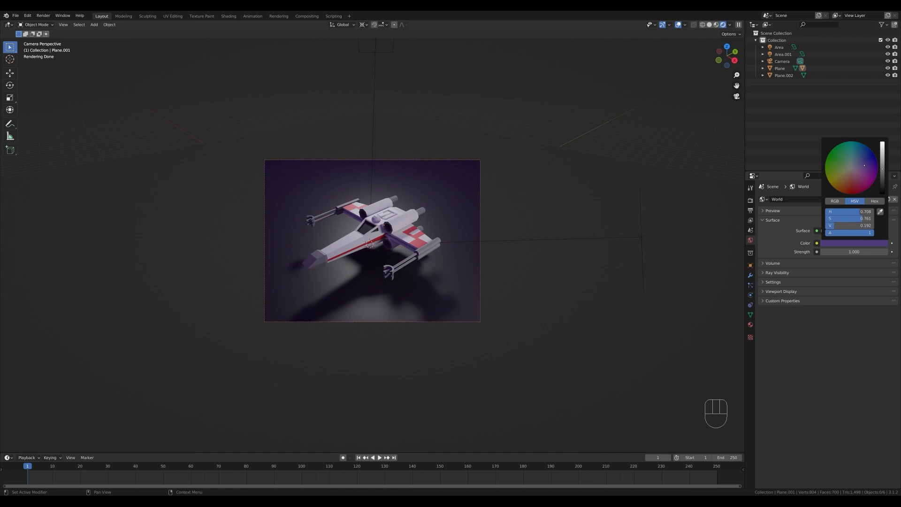
# Select the area light above the ship and change its color to light blue with hue about 0.624
pyautogui.click(375, 47)
pyautogui.click(752, 296)
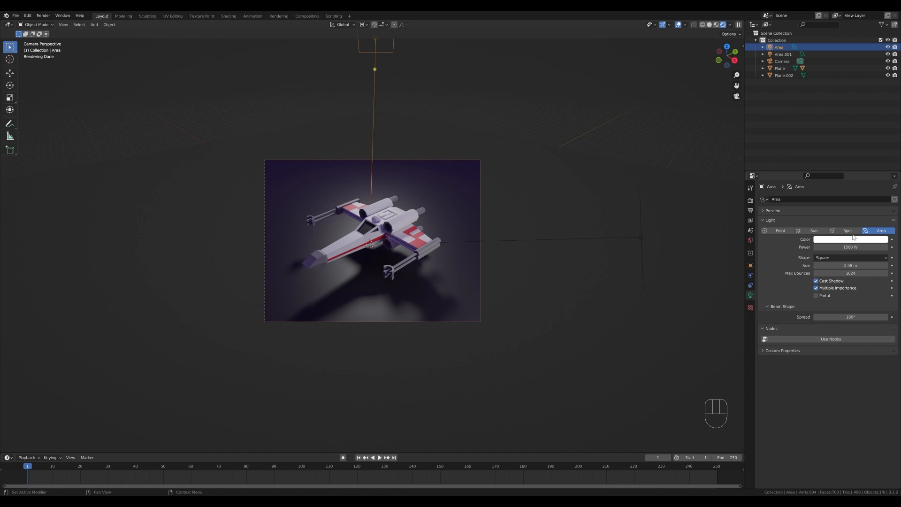
pyautogui.click(850, 240)
pyautogui.click(858, 164)
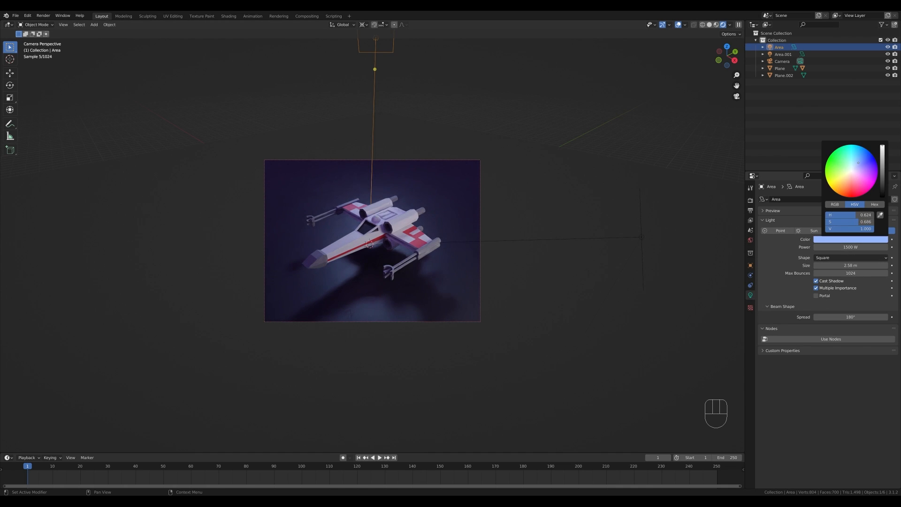
pyautogui.hotkey('ctrl', 'z')
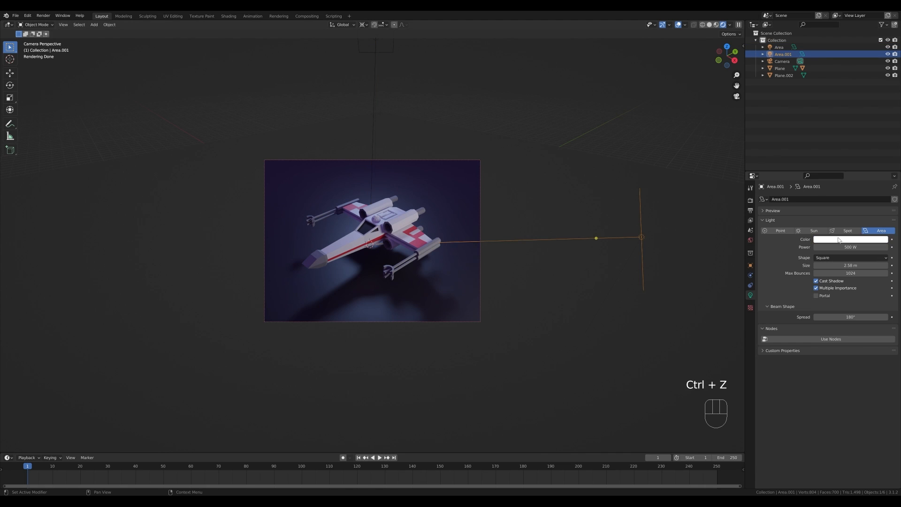
# Try a light cyan color on the side area light Area.001 and undo the change
pyautogui.click(840, 240)
pyautogui.moveTo(853, 173); pyautogui.dragTo(852, 162)
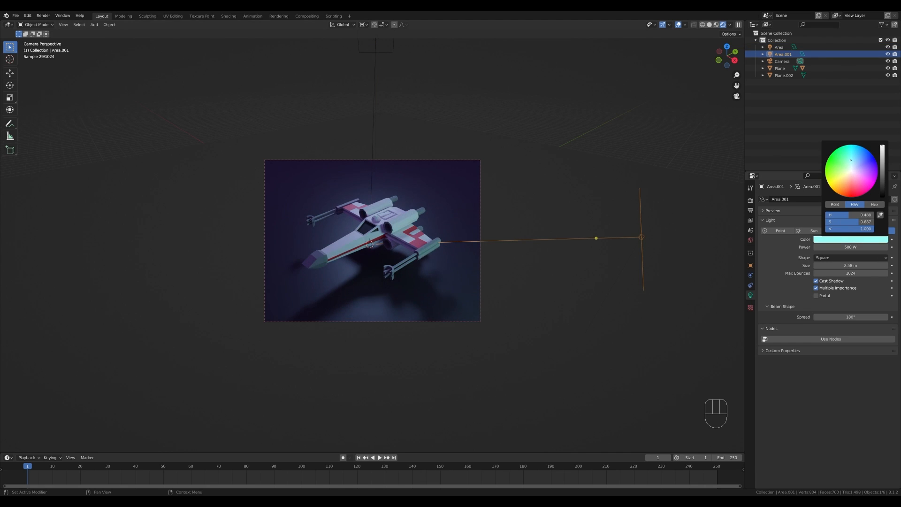
pyautogui.hotkey('ctrl', 'z')
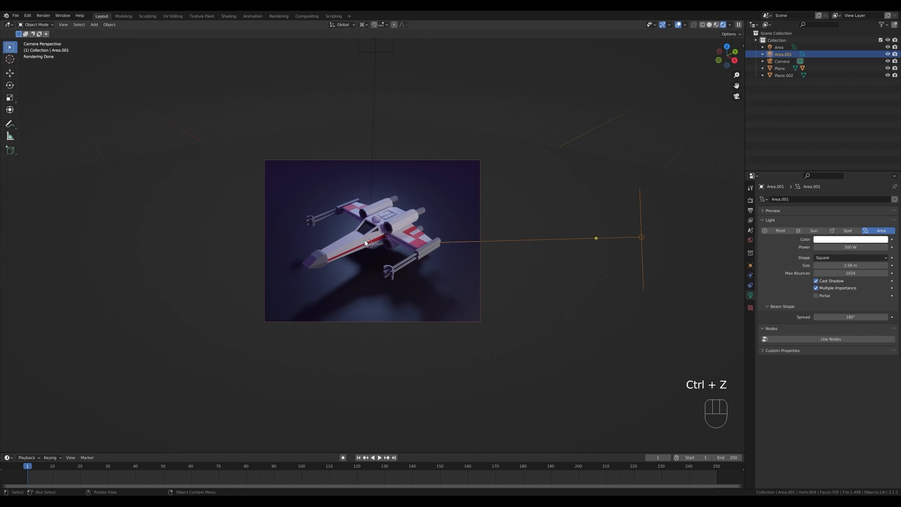
# Add a point light and, in top view, move it about 2.8 m along Y to just behind the ship's engines
pyautogui.hotkey('shift', 'a')
pyautogui.hotkey('shift', 'a')
pyautogui.moveTo(412, 246)
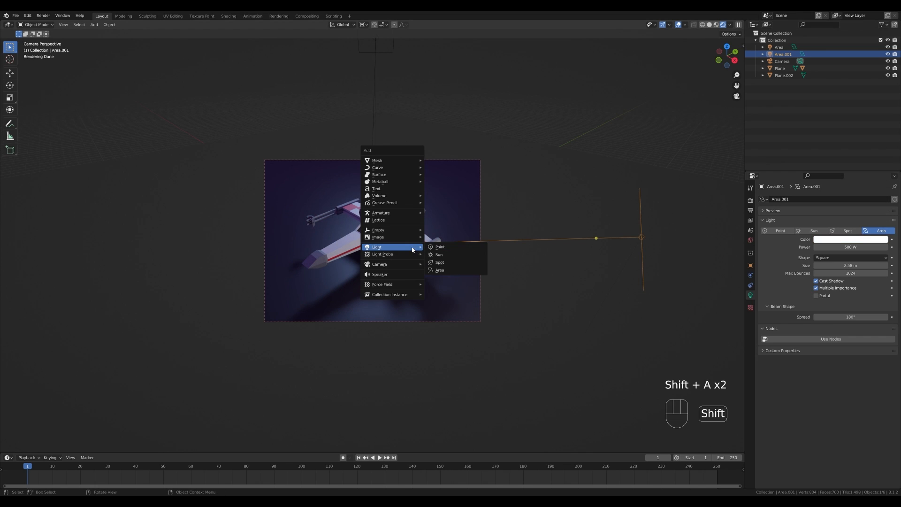
pyautogui.click(440, 246)
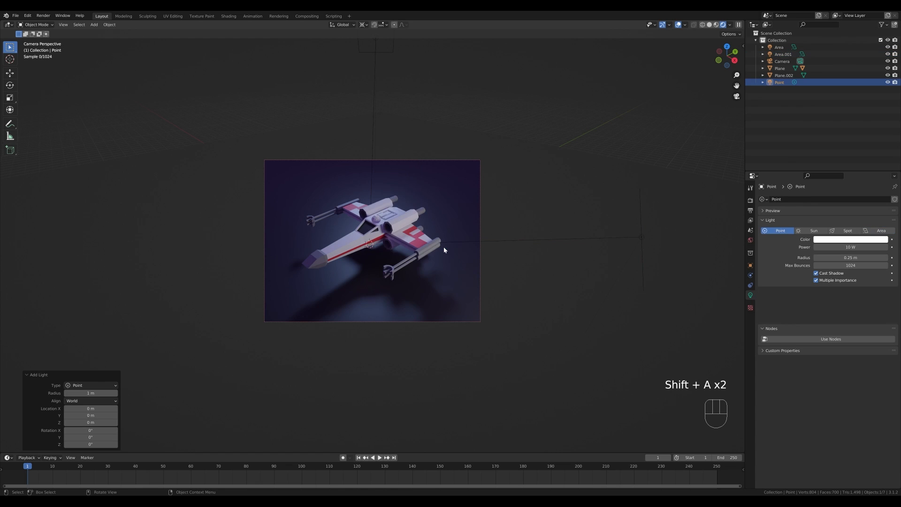
pyautogui.press('KP_1')
pyautogui.press('KP_4')
pyautogui.press('KP_3')
pyautogui.press('KP_0')
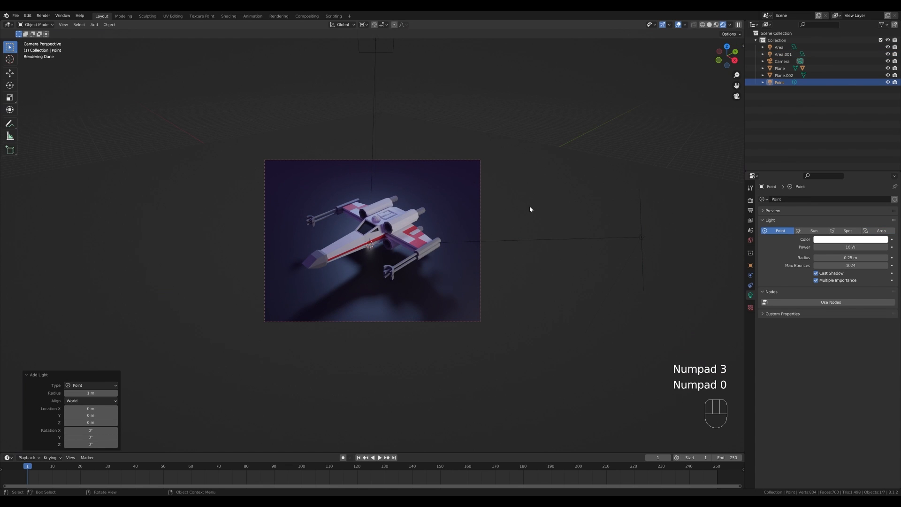
pyautogui.press('KP_7')
pyautogui.press('g')
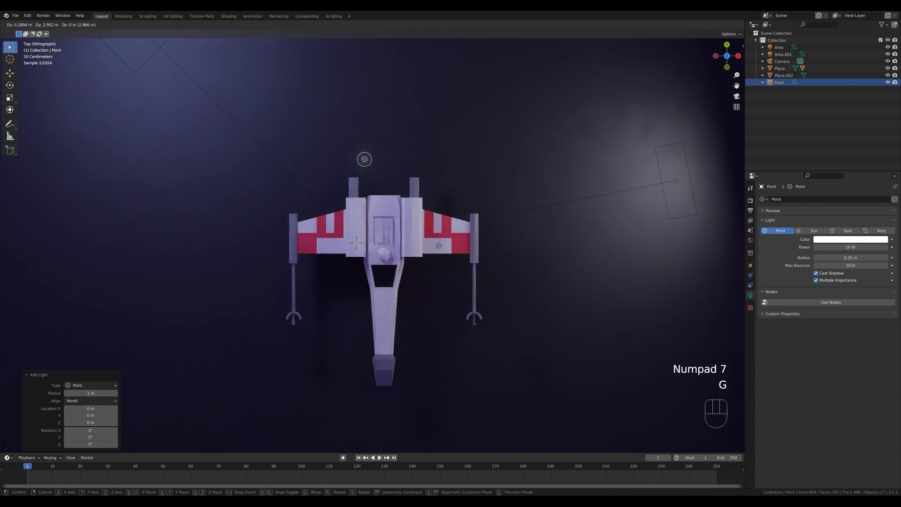
pyautogui.click(469, 309)
# Raise the point light about 1.4 m along Z and fine-tune its position behind the ship in the camera view
pyautogui.moveTo(469, 310); pyautogui.dragTo(422, 277, button='middle')
pyautogui.press('g')
pyautogui.press('z')
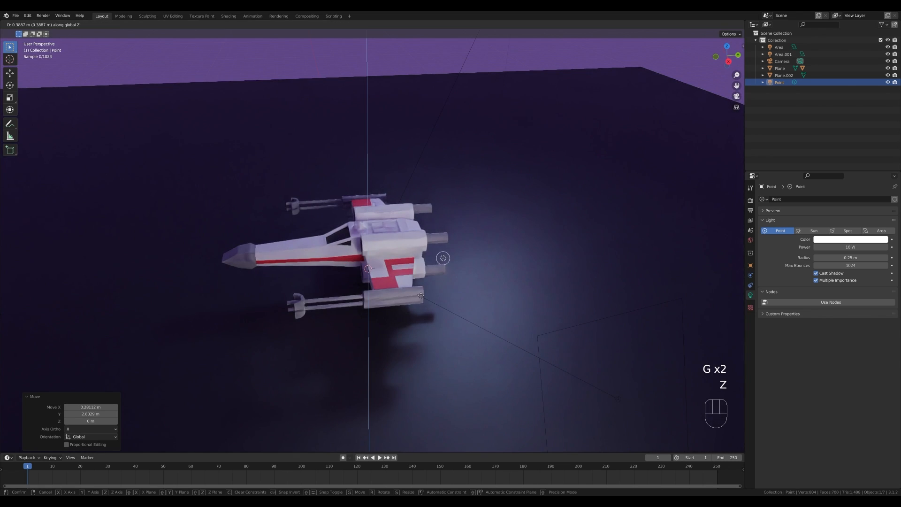
pyautogui.click(444, 279)
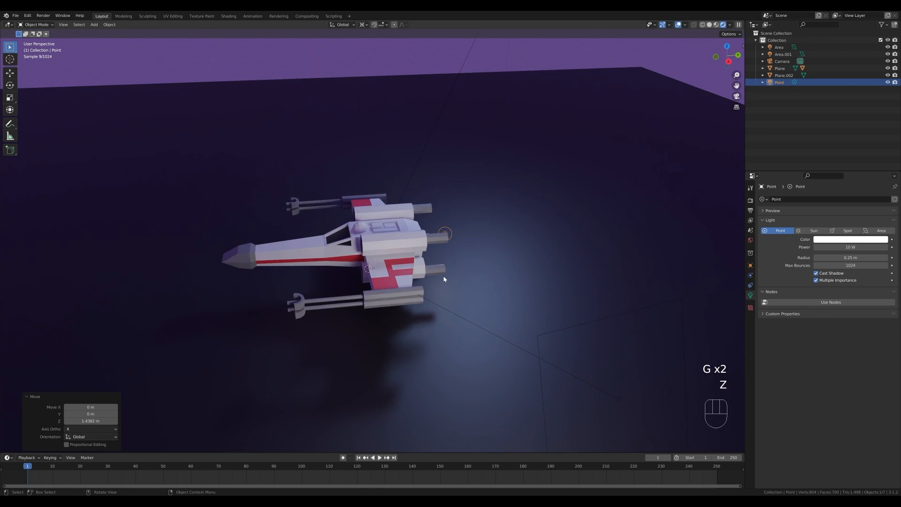
pyautogui.press('KP_0')
pyautogui.press('g')
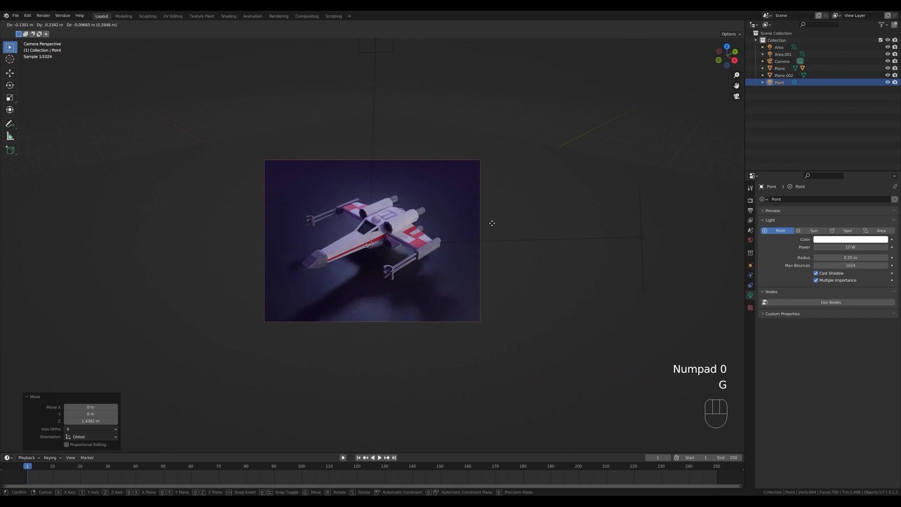
pyautogui.click(492, 227)
# Set the point light's power to 1500 W and its color to mint green with hue about 0.411
pyautogui.click(846, 246)
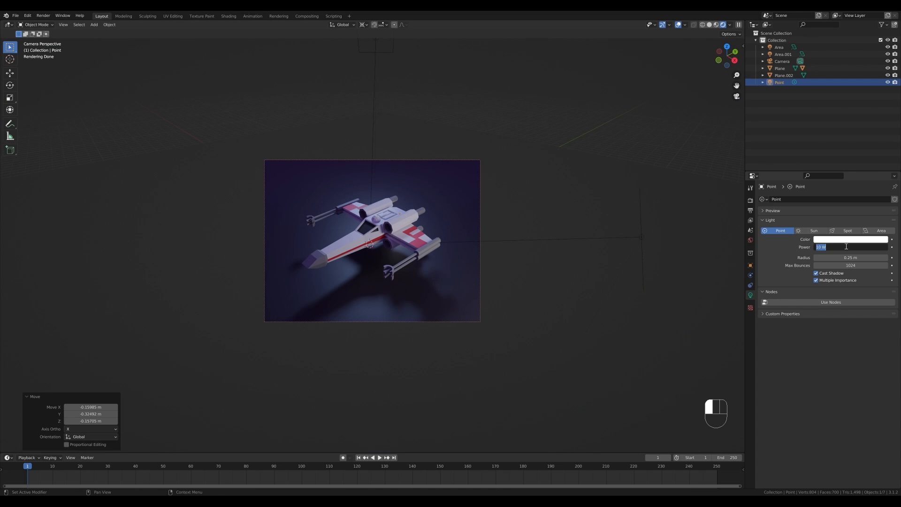
pyautogui.write('1500')
pyautogui.press('Return')
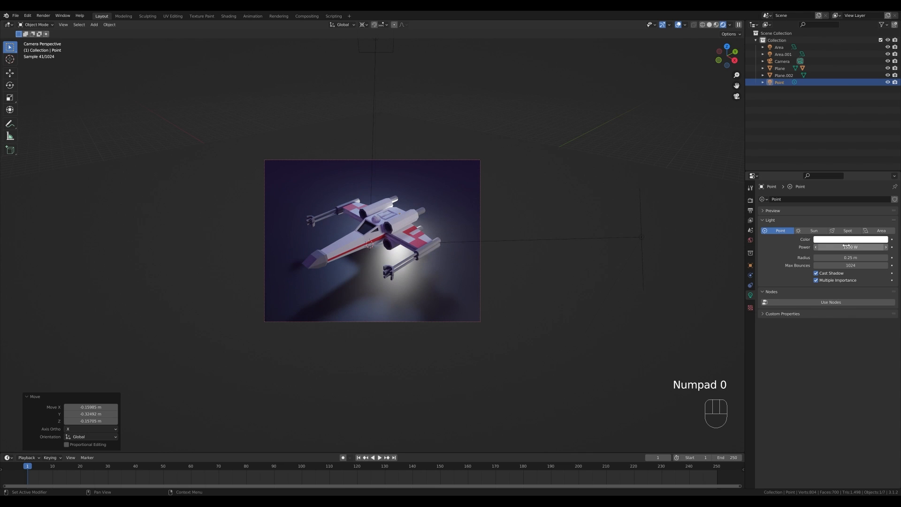
pyautogui.click(850, 240)
pyautogui.click(846, 161)
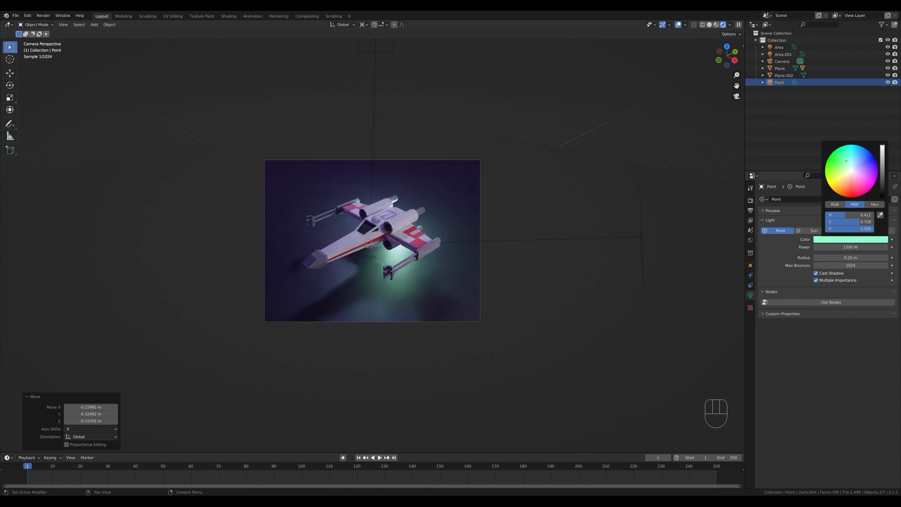
# Set the point light's color to light blue with hue about 0.577 and shift it horizontally by about -0.72 m in X and -0.18 m in Y
pyautogui.moveTo(853, 162); pyautogui.dragTo(856, 159)
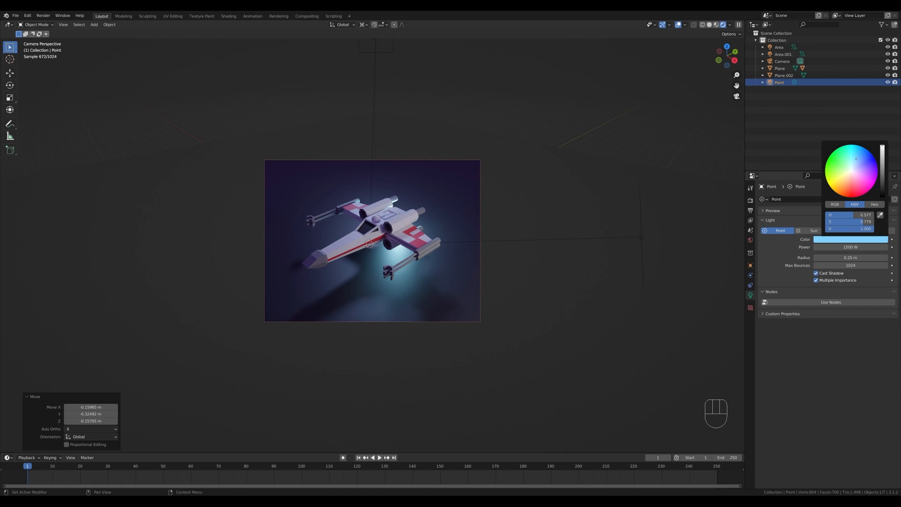
pyautogui.press('g')
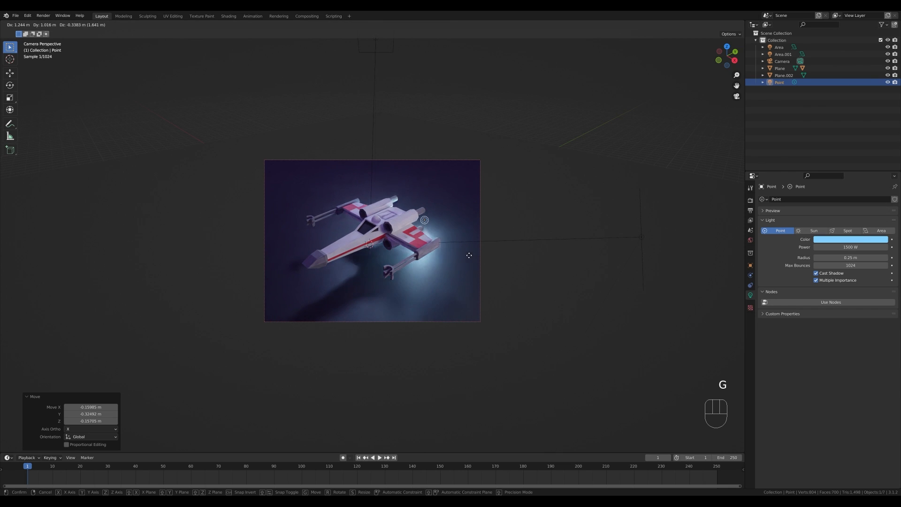
pyautogui.press('g')
pyautogui.hotkey('shift', 'z')
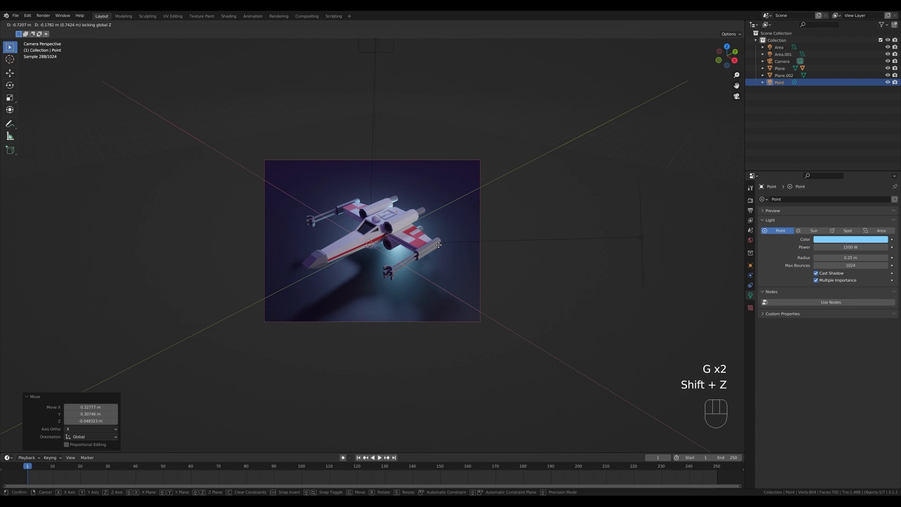
pyautogui.click(438, 245)
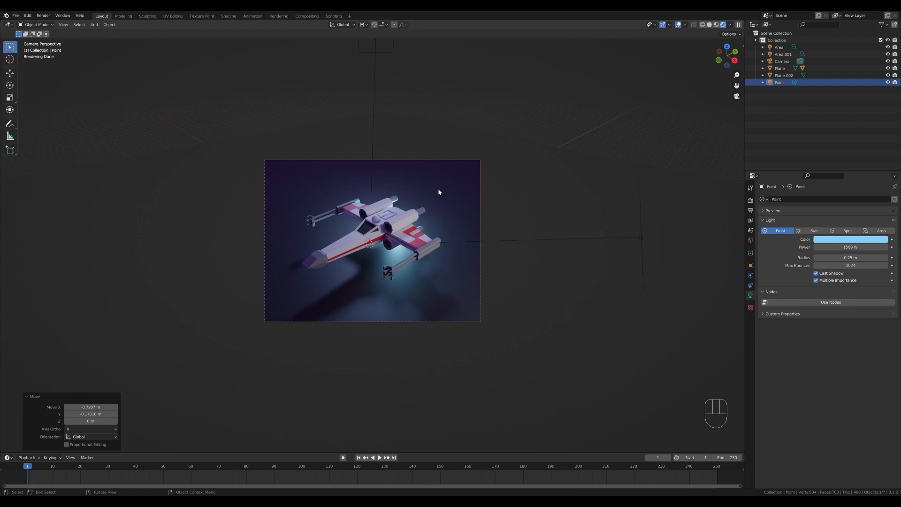
# Set the roughness of the ground plane's material to about 0.648
pyautogui.click(615, 236)
pyautogui.click(750, 325)
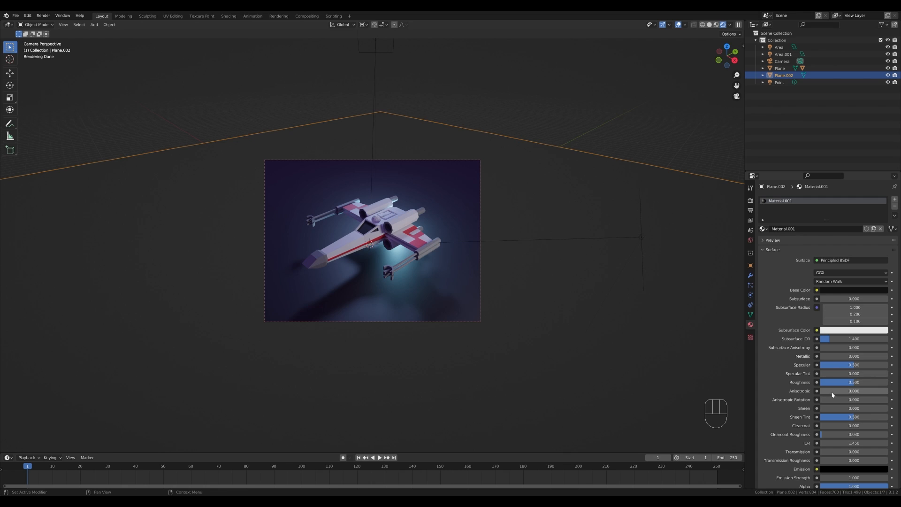
pyautogui.moveTo(835, 382); pyautogui.dragTo(845, 382)
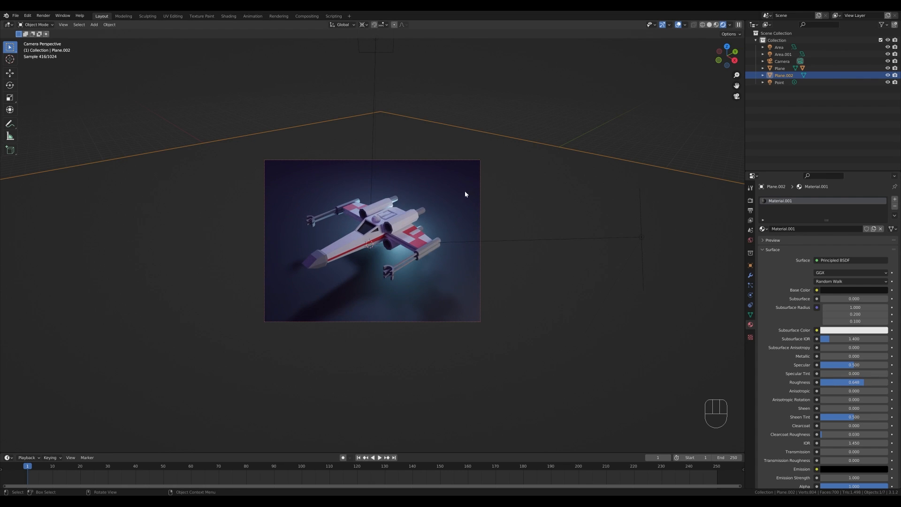
# Add a cube, scale it about 9.2 times so it encloses the whole scene, and adjust its height along Z
pyautogui.hotkey('shift', 'a')
pyautogui.moveTo(408, 153)
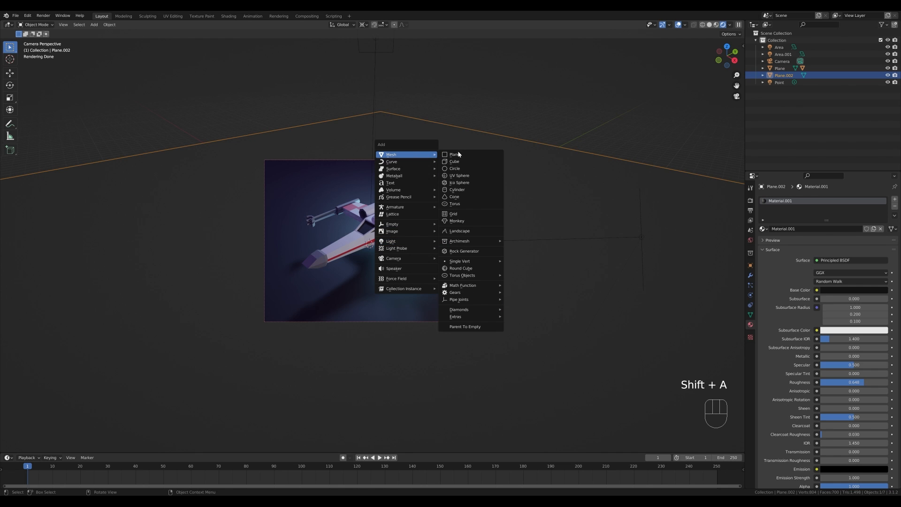
pyautogui.click(458, 162)
pyautogui.press('s')
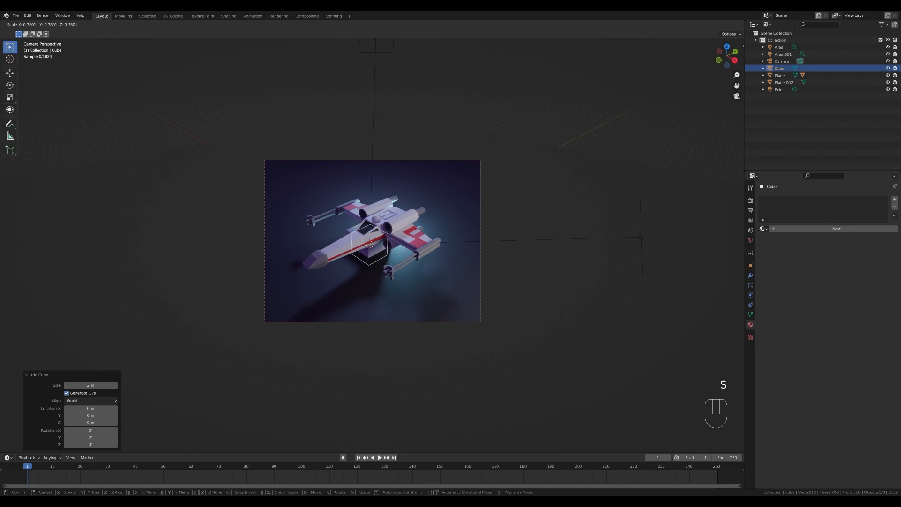
pyautogui.click(481, 270)
pyautogui.press('g')
pyautogui.press('z')
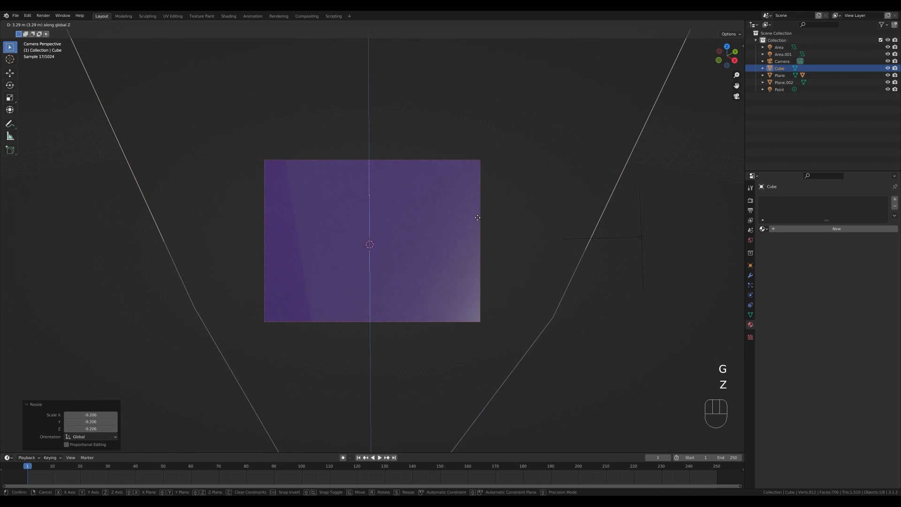
pyautogui.click(473, 298)
# Give the enclosing cube a new material with no surface shader and a Principled Volume as its volume
pyautogui.click(777, 228)
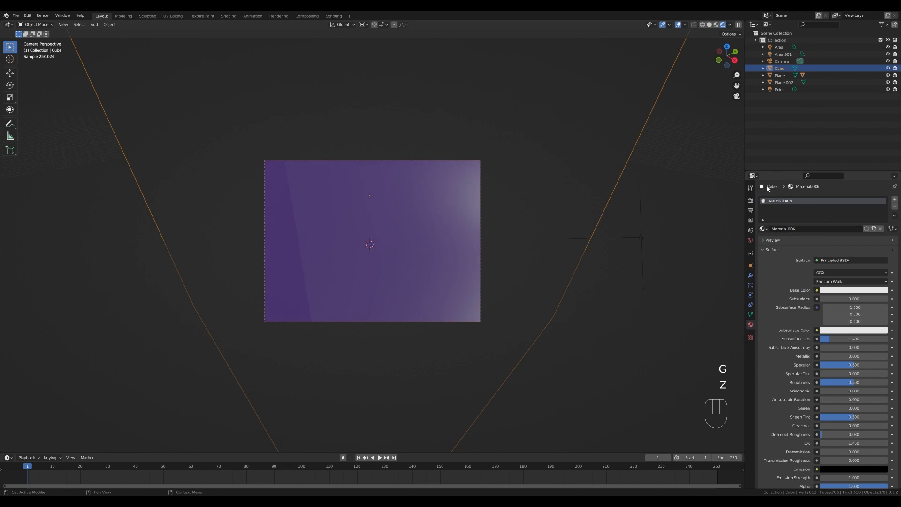
pyautogui.click(859, 261)
pyautogui.click(859, 277)
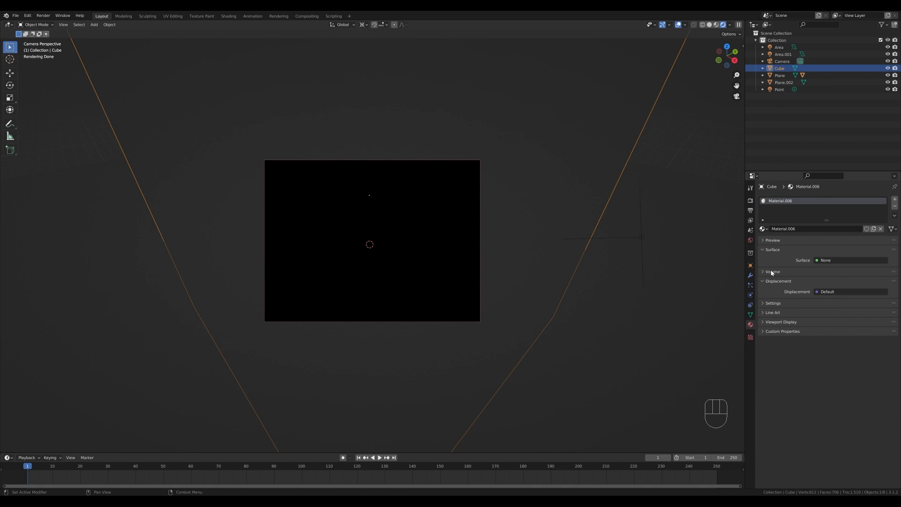
pyautogui.click(772, 272)
pyautogui.click(824, 282)
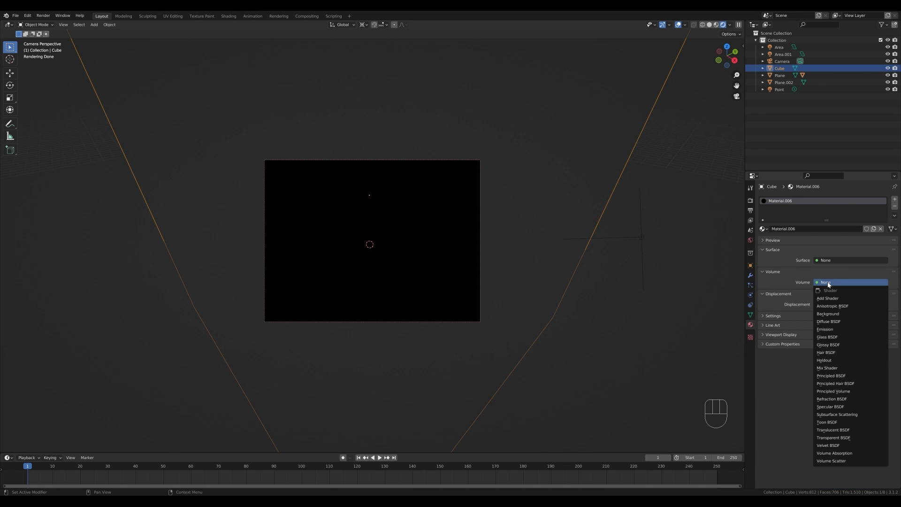
pyautogui.click(839, 391)
# Try a density of 0.15 for the cube's volume and settle on 0.03
pyautogui.click(853, 329)
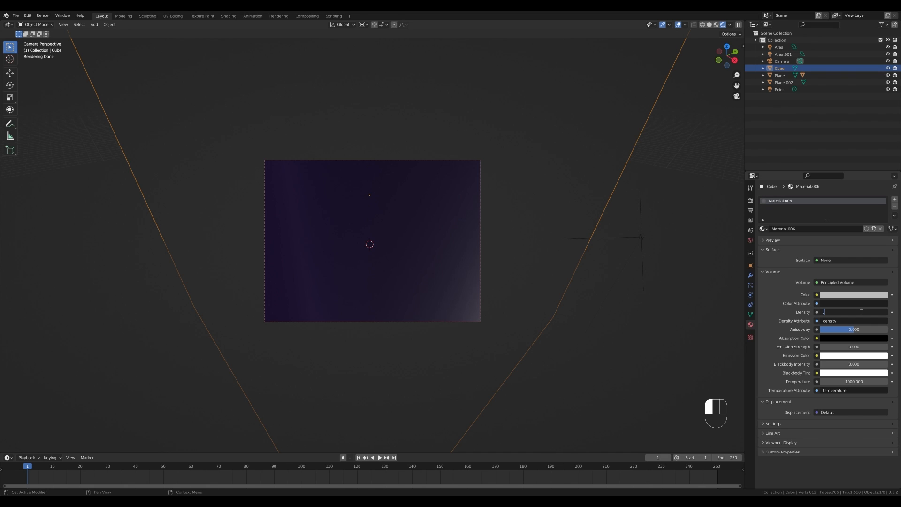
pyautogui.click(861, 312)
pyautogui.write('.15')
pyautogui.press('Return')
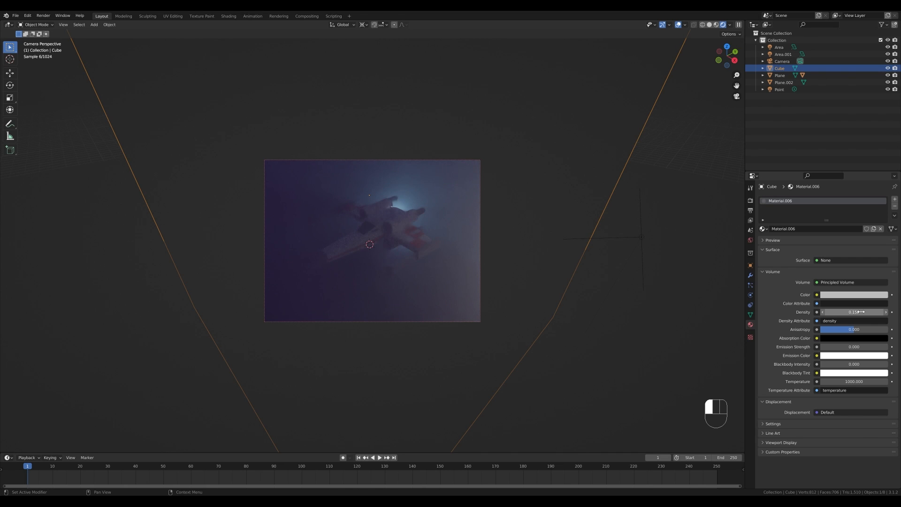
pyautogui.click(858, 313)
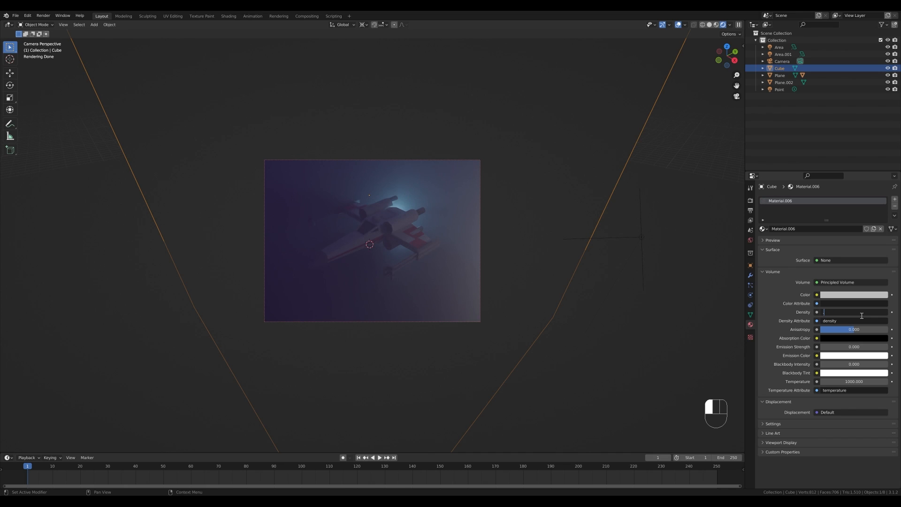
pyautogui.press('Return')
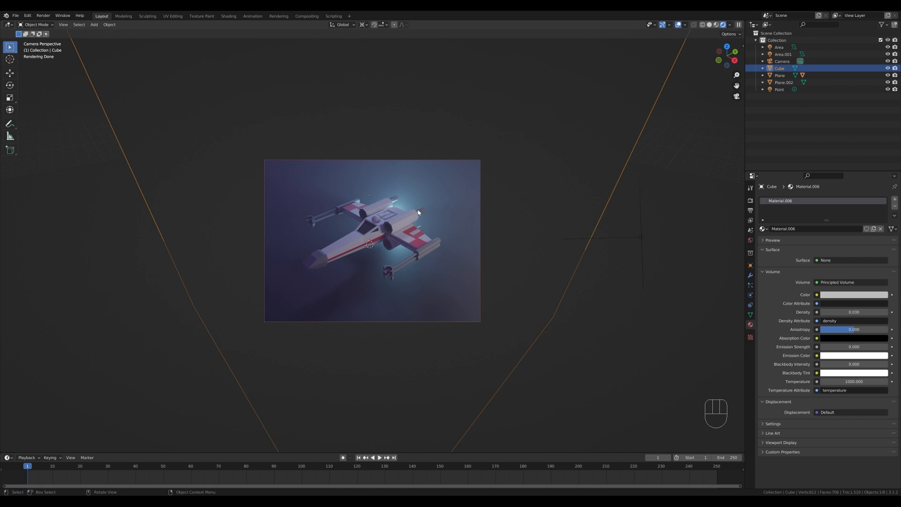
# Move the point light by about -0.23 m in X, -0.38 m in Y and -0.13 m in Z
pyautogui.click(778, 89)
pyautogui.press('g')
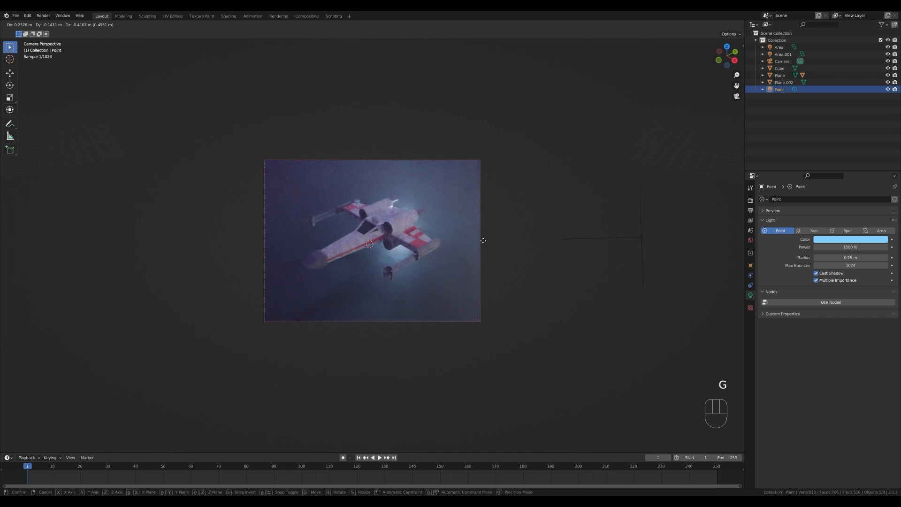
pyautogui.click(778, 268)
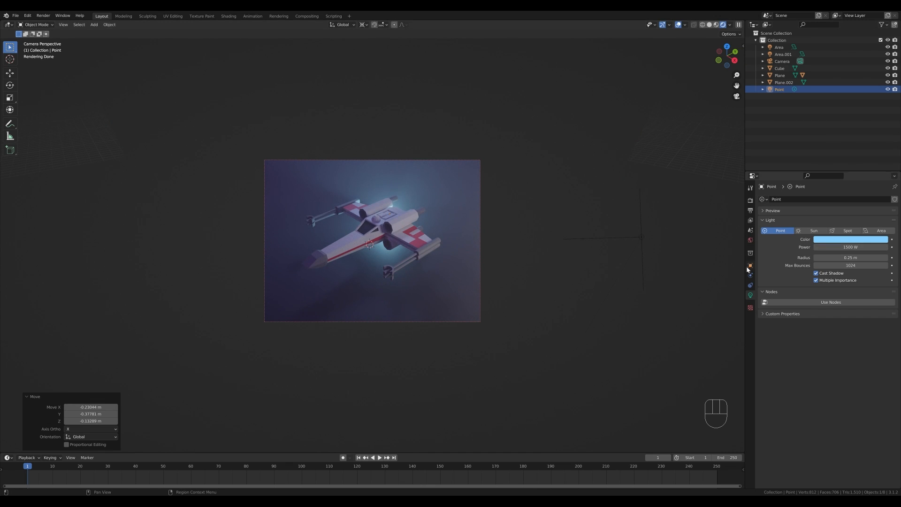
# Tint the cube's volume blue with hue about 0.659 and saturation about 0.623
pyautogui.click(779, 68)
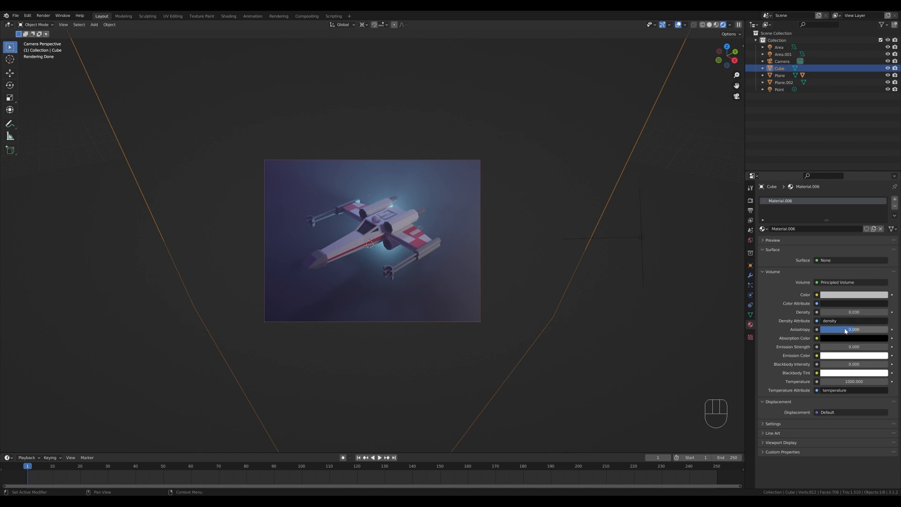
pyautogui.click(854, 294)
pyautogui.click(857, 216)
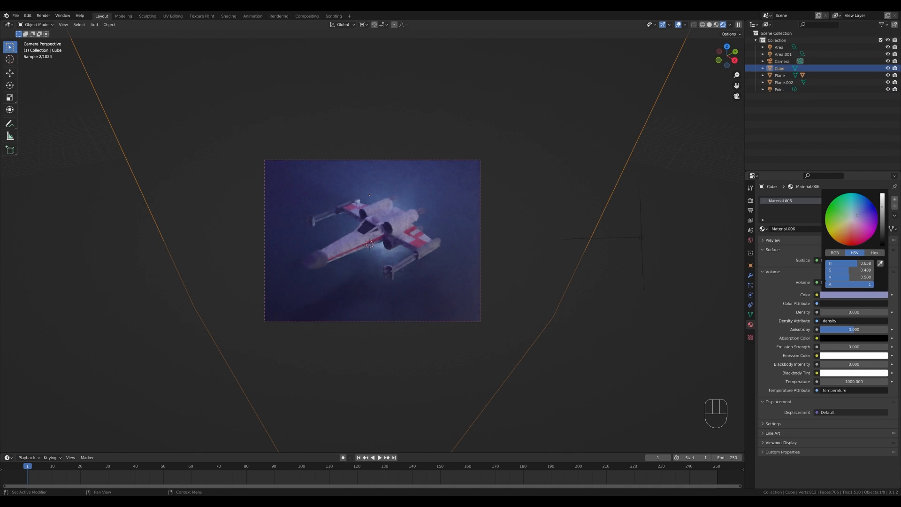
pyautogui.click(859, 214)
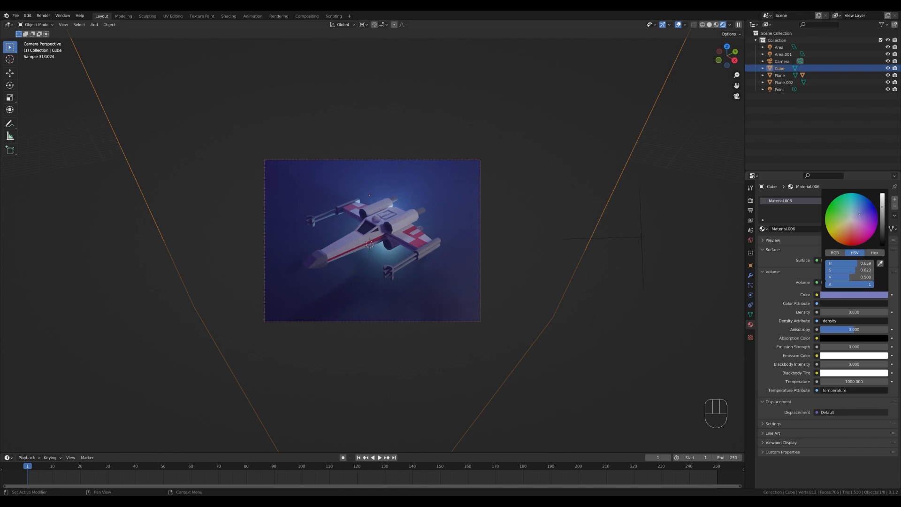
# In the render color management, set the look to Medium High Contrast and the exposure to about 0.47
pyautogui.click(750, 201)
pyautogui.click(782, 439)
pyautogui.scroll(-1, 782, 440)
pyautogui.click(844, 447)
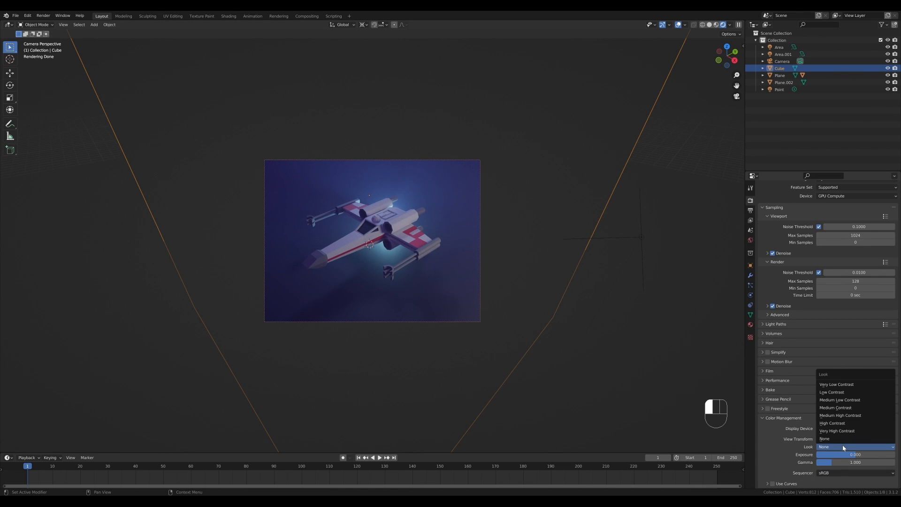
pyautogui.click(842, 415)
pyautogui.moveTo(846, 453); pyautogui.dragTo(858, 454)
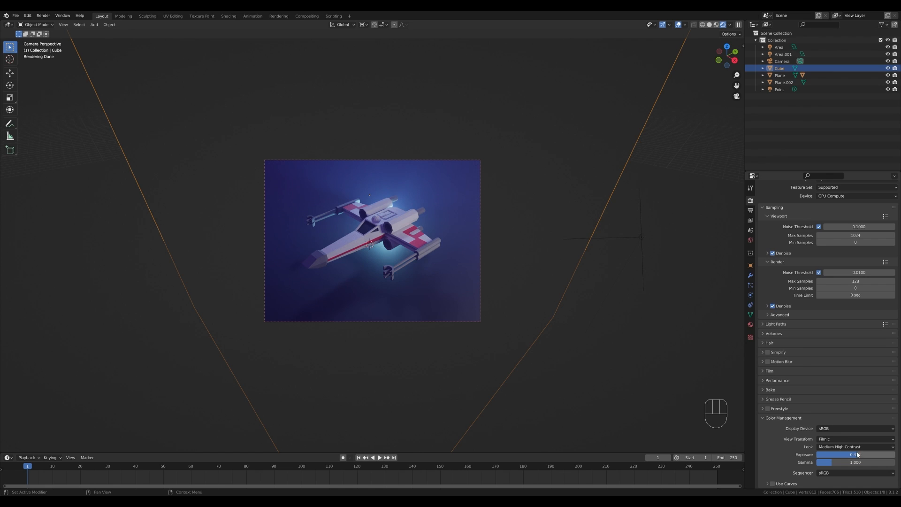
# Raise the camera about 0.39 m along Z and nudge it slightly in the view plane to reframe the ship
pyautogui.click(435, 170)
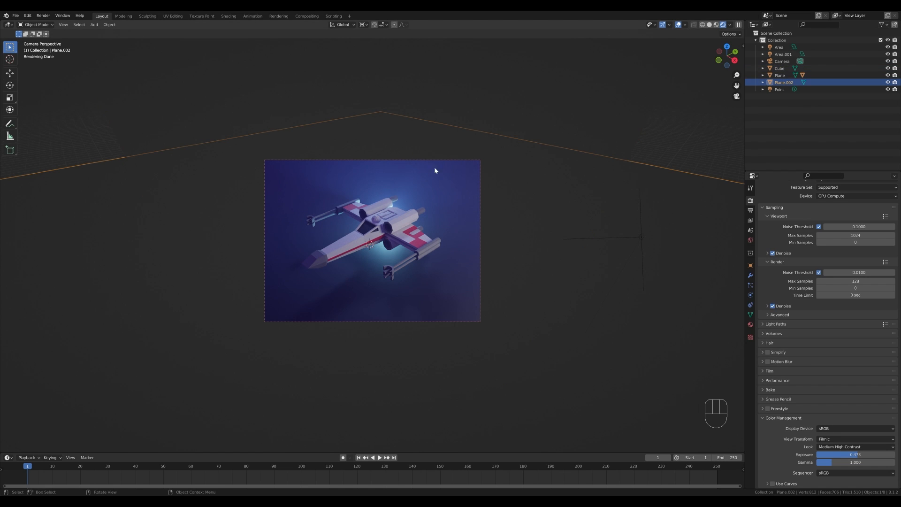
pyautogui.click(467, 162)
pyautogui.press('g')
pyautogui.press('z')
pyautogui.click(504, 200)
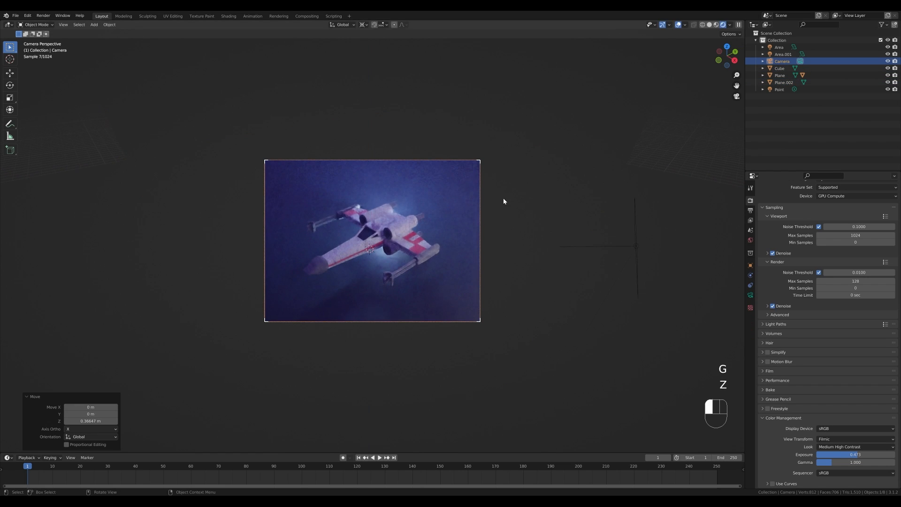
pyautogui.press('g')
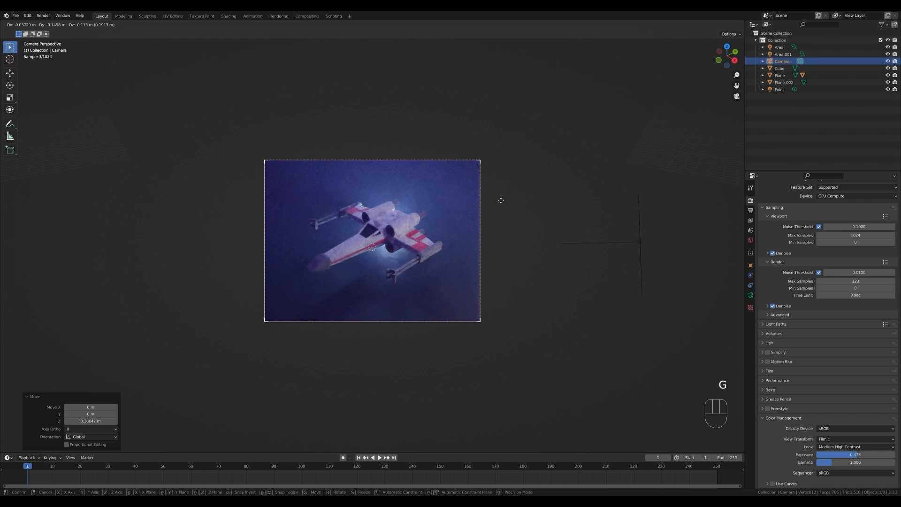
pyautogui.click(501, 200)
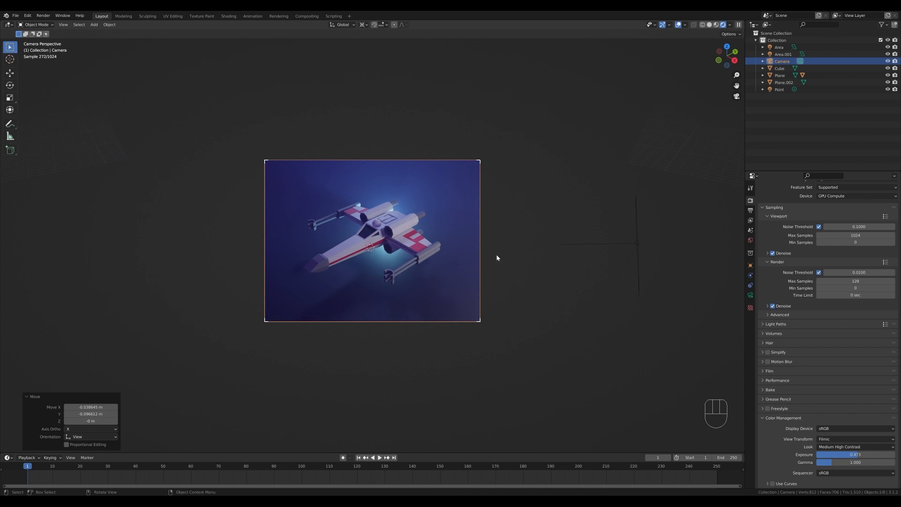
# Save the scene file with the reframed camera
pyautogui.scroll(3, 533, 256)
pyautogui.scroll(-1, 569, 269)
pyautogui.keyDown('shift'); pyautogui.moveTo(570, 269); pyautogui.dragTo(587, 271, button='middle'); pyautogui.keyUp('shift')
pyautogui.click(374, 250)
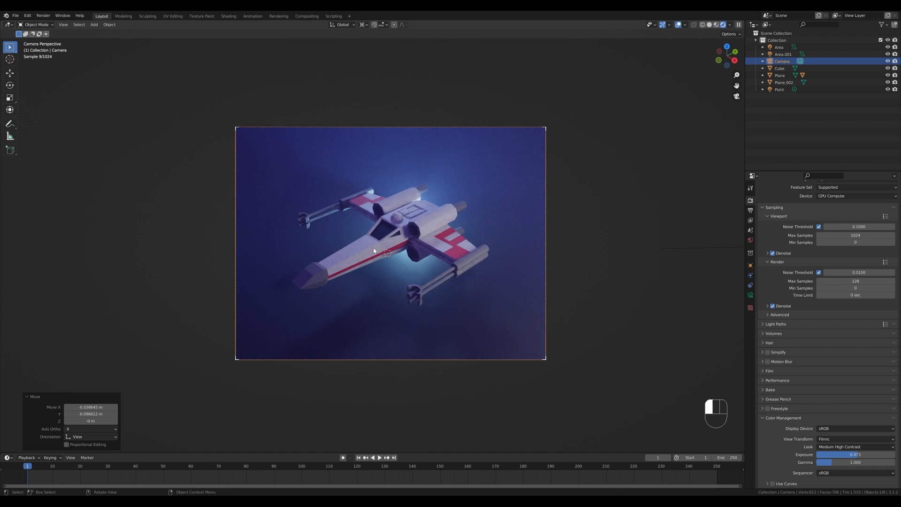
pyautogui.hotkey('ctrl', 's')
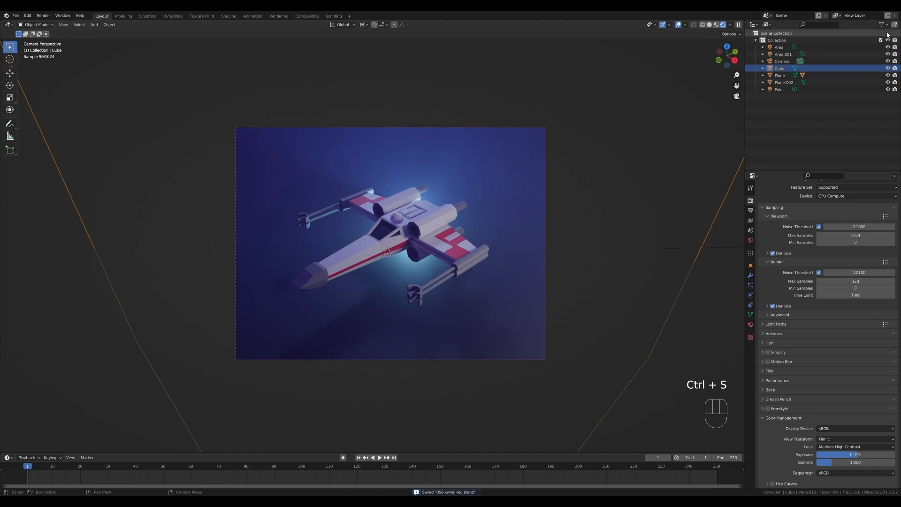
# Show the selectability toggles in the outliner and make the fog cube unselectable in the viewport
pyautogui.click(882, 24)
pyautogui.click(836, 48)
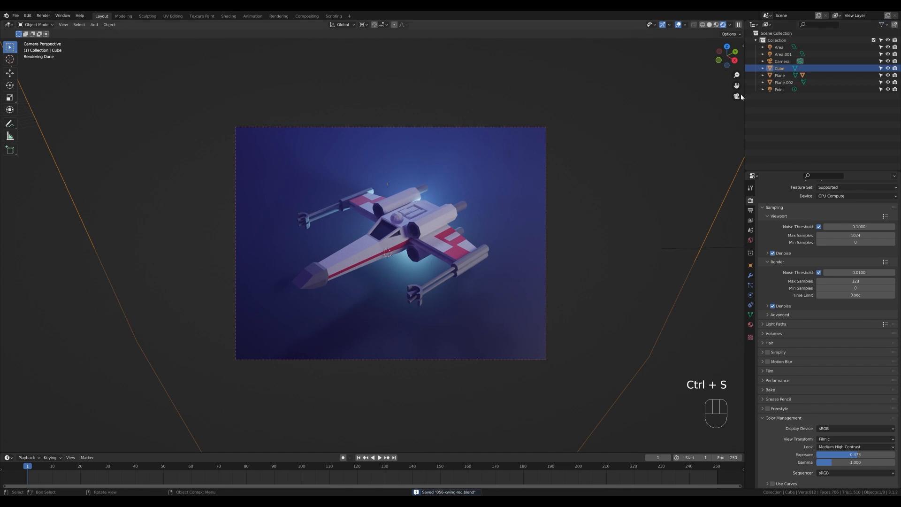
pyautogui.click(881, 69)
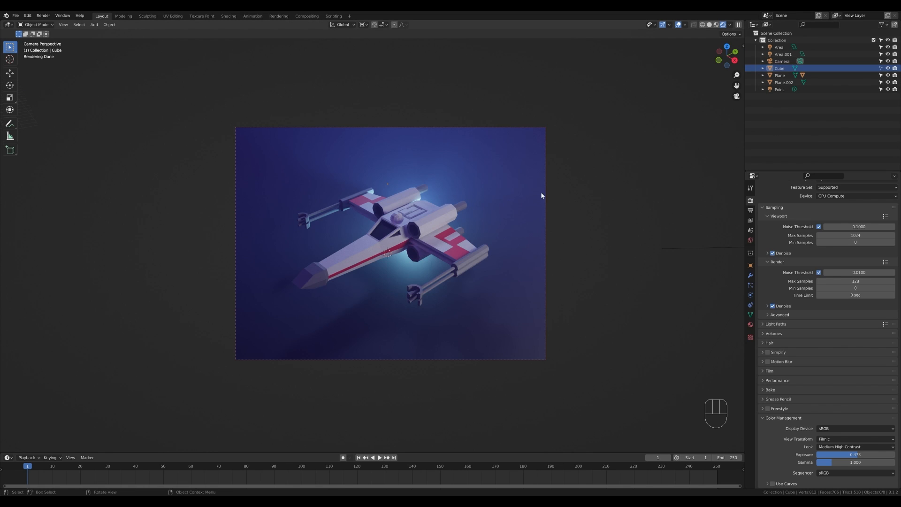
pyautogui.click(528, 195)
pyautogui.click(464, 260)
pyautogui.click(616, 91)
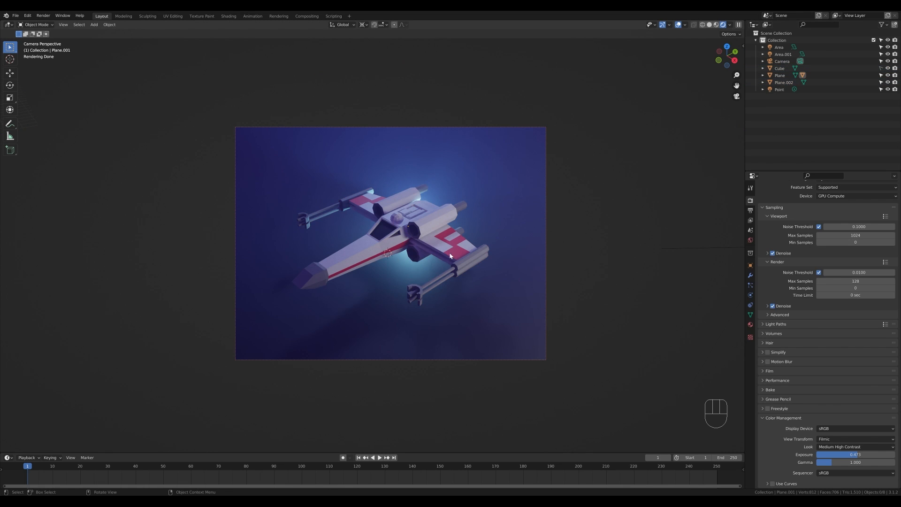
# Switch the viewport shading to Material Preview, return to the camera view and save the file
pyautogui.press('z')
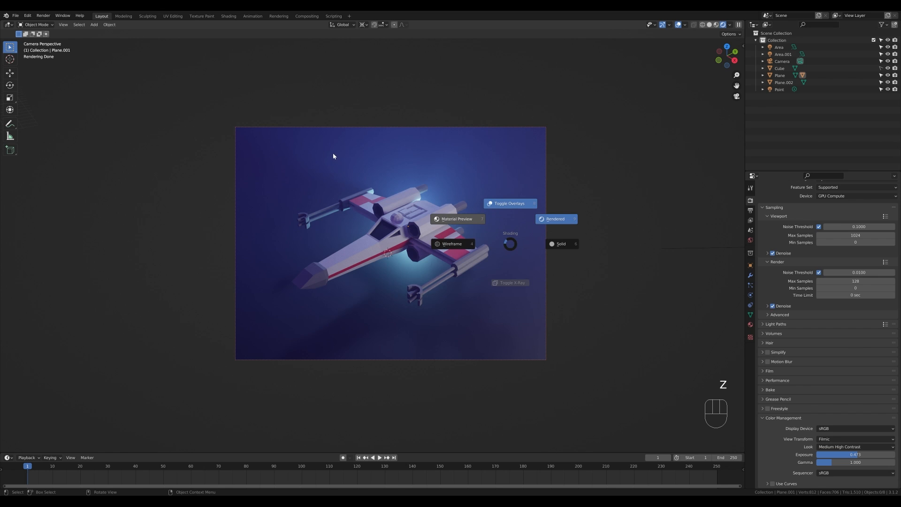
pyautogui.click(309, 137)
pyautogui.hotkey('ctrl', 's')
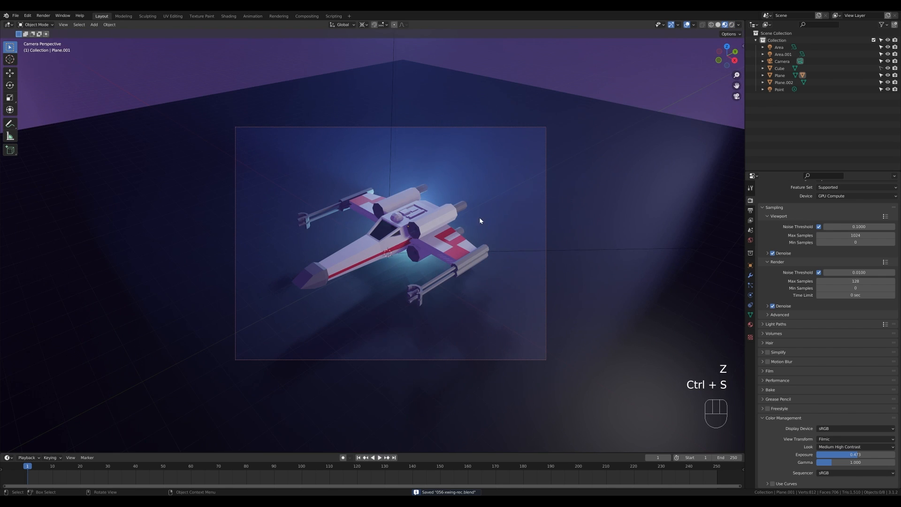
pyautogui.moveTo(410, 217); pyautogui.dragTo(400, 201, button='middle')
pyautogui.press('KP_0')
pyautogui.hotkey('ctrl', 's')
# Switch to the Animation workspace, hide the fog cube, and turn the camera-view area into a Graph Editor
pyautogui.click(253, 17)
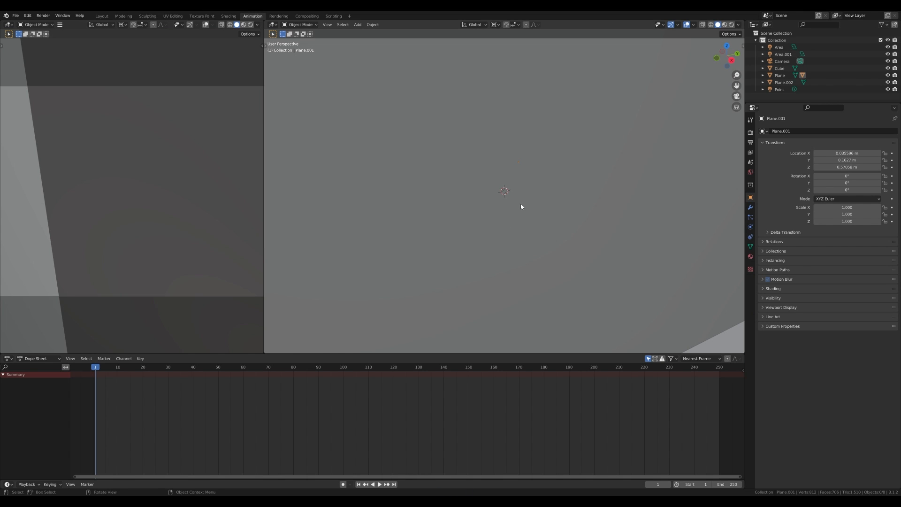
pyautogui.click(887, 68)
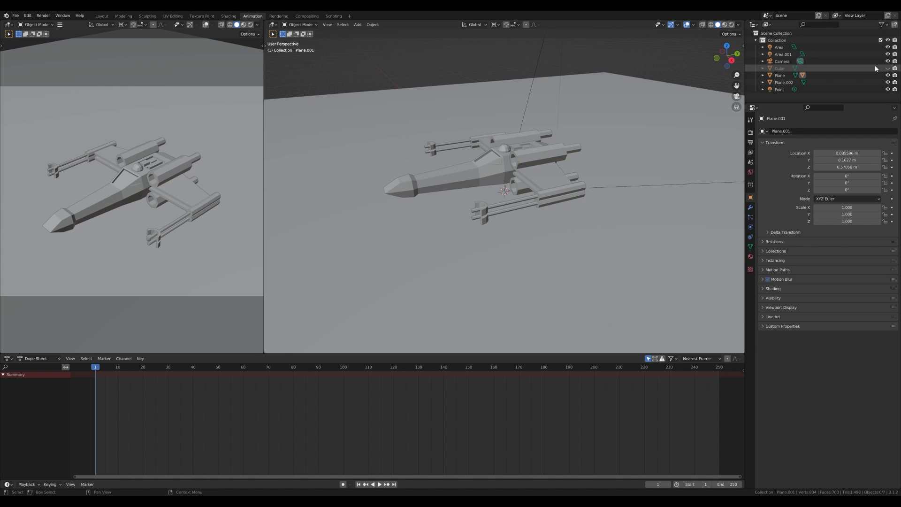
pyautogui.click(8, 25)
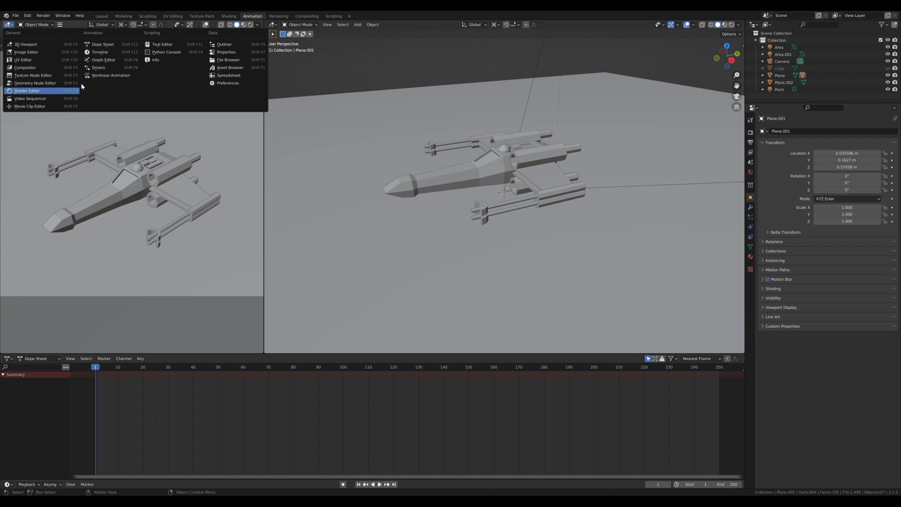
pyautogui.click(103, 60)
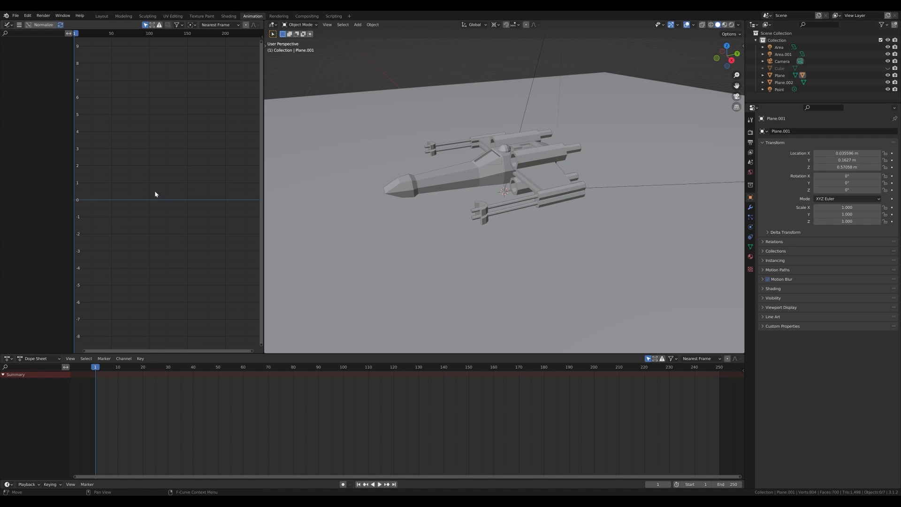
# Insert a location keyframe on the X-wing's body at frame 1
pyautogui.click(431, 153)
pyautogui.moveTo(431, 153); pyautogui.dragTo(573, 203, button='middle')
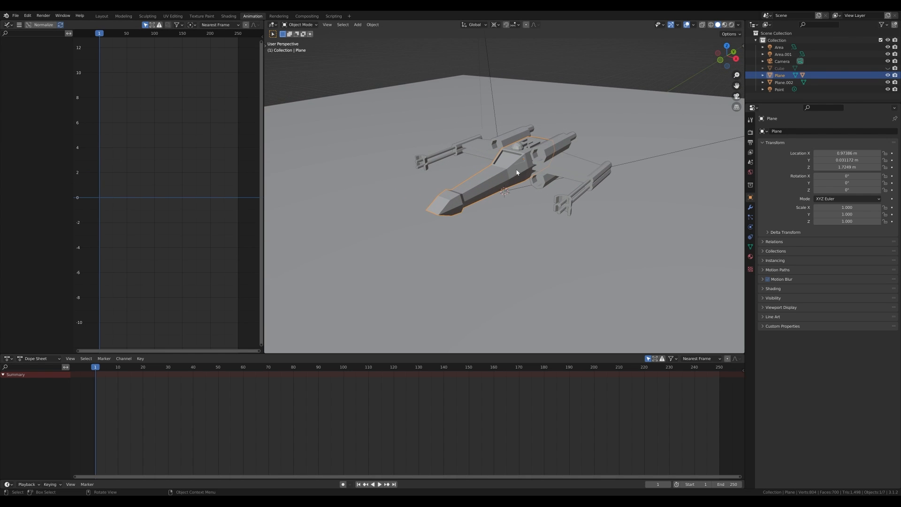
pyautogui.press('i')
pyautogui.click(489, 166)
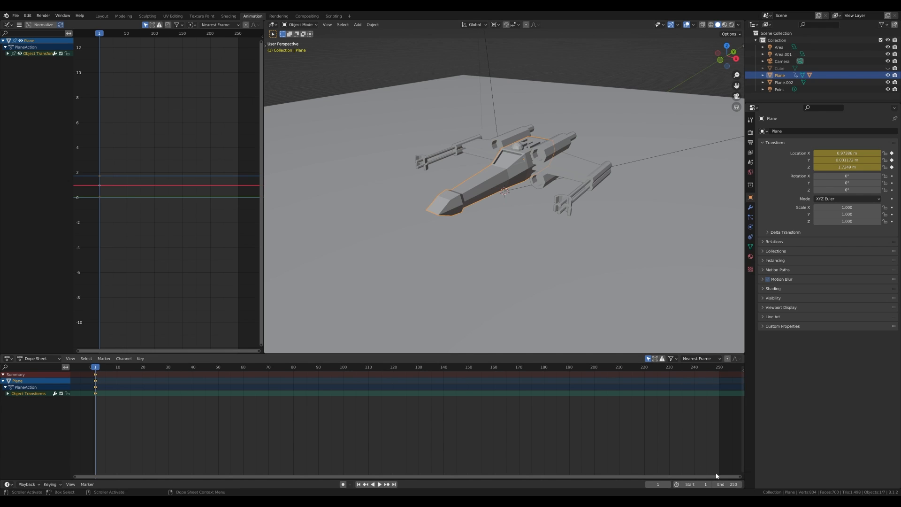
# Set the animation's end frame to 180 and the frame rate to 30 fps
pyautogui.press('Return')
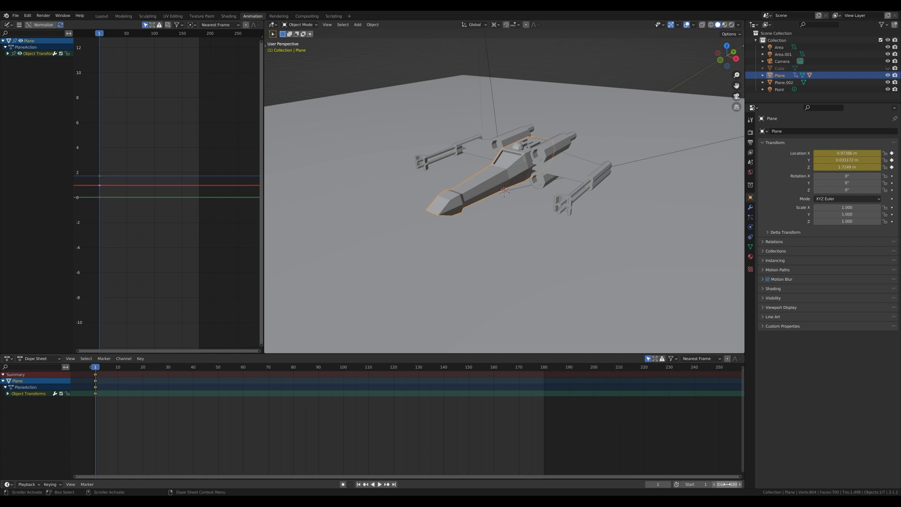
pyautogui.click(750, 143)
pyautogui.click(849, 194)
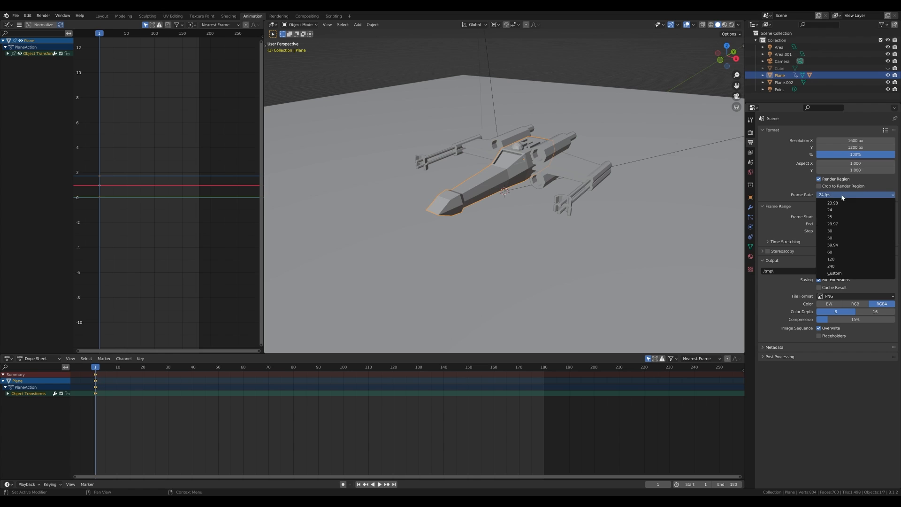
pyautogui.click(843, 231)
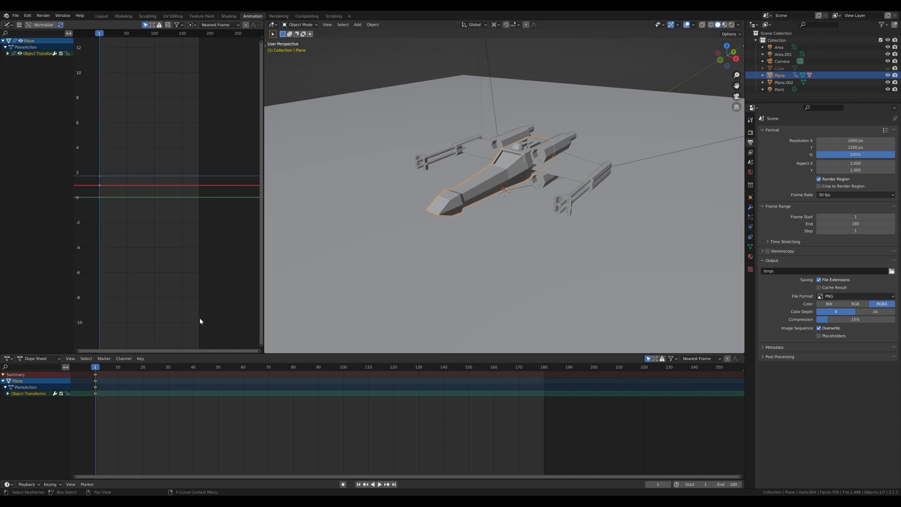
# Delete the Y Location channel from the ship's location animation curves
pyautogui.click(7, 54)
pyautogui.click(25, 69)
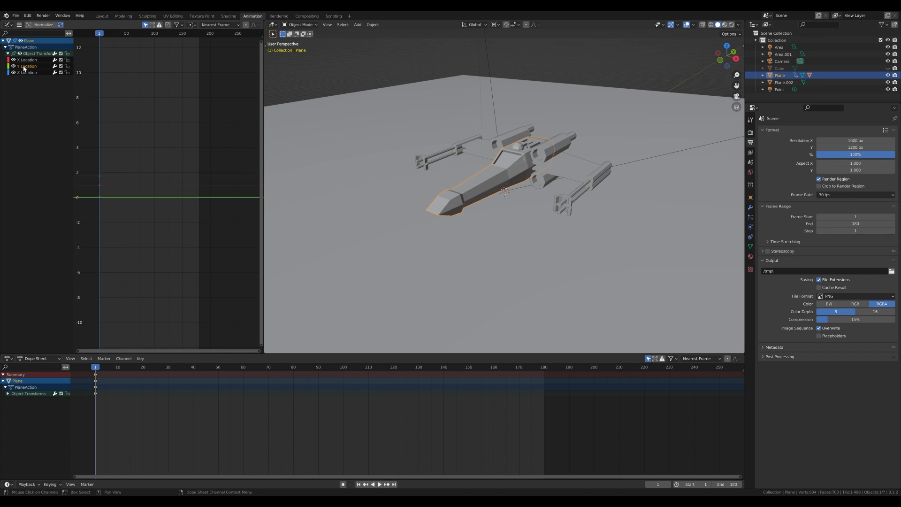
pyautogui.press('x')
# Widen the Graph Editor and add a Noise modifier to the ship's Z Location curve
pyautogui.click(24, 66)
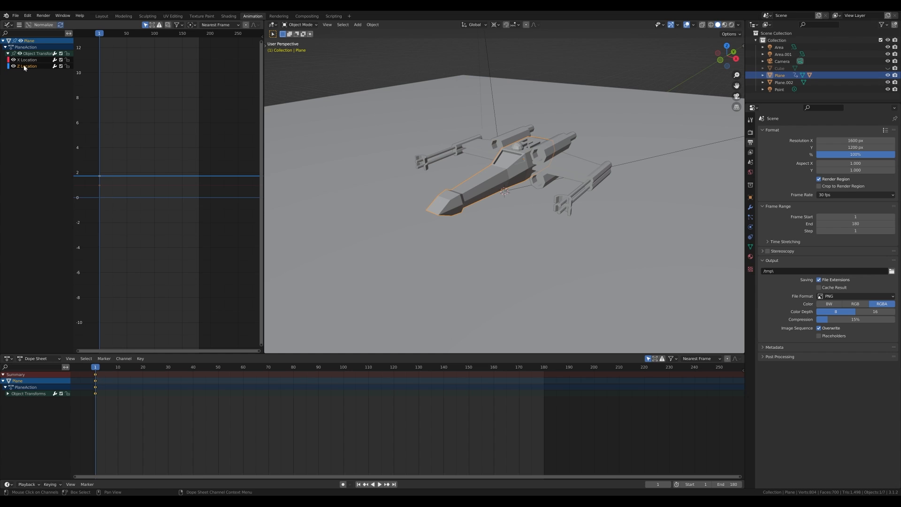
pyautogui.press('n')
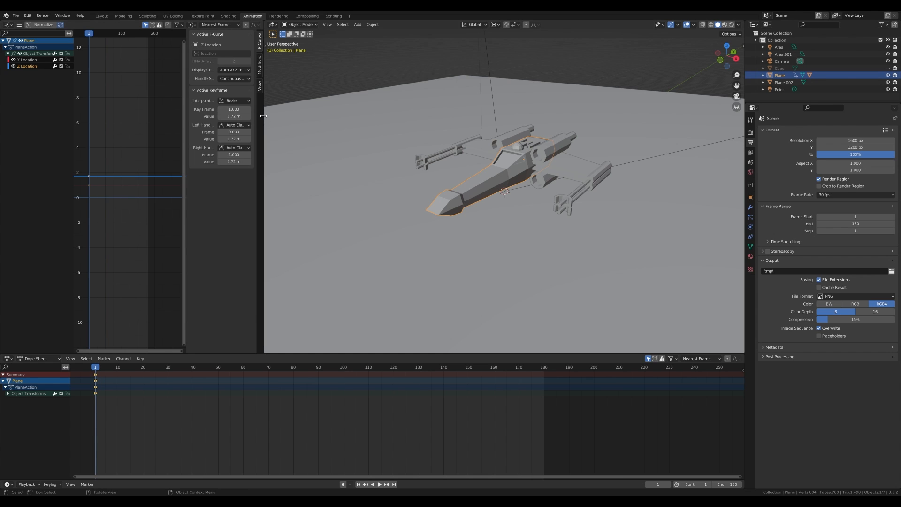
pyautogui.moveTo(263, 75); pyautogui.dragTo(368, 75)
pyautogui.click(364, 66)
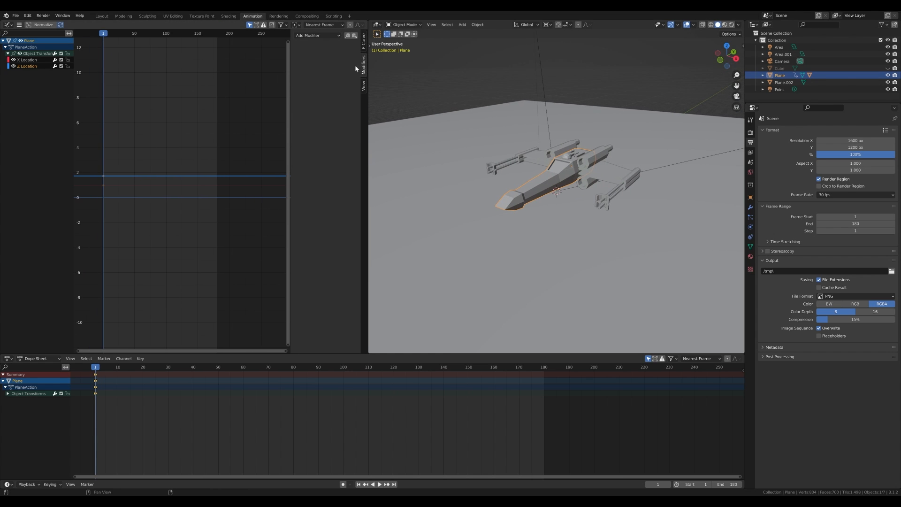
pyautogui.click(318, 35)
pyautogui.click(309, 77)
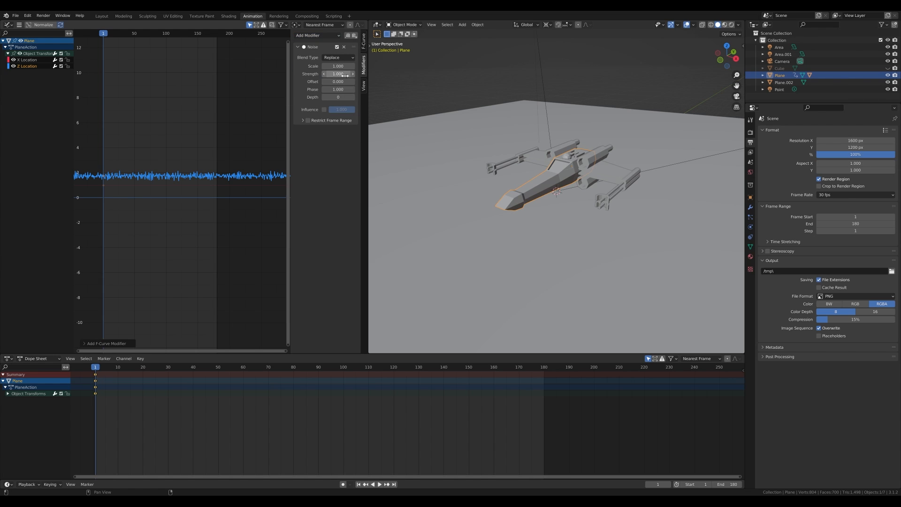
# Try a scale of 20 on the Z Location noise, settle on 30, and set its strength to 0.1
pyautogui.write('20')
pyautogui.press('Return')
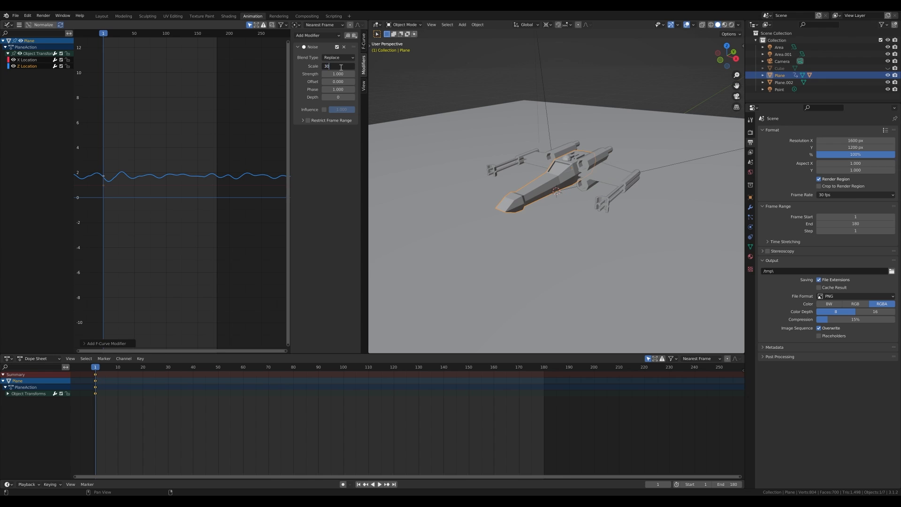
pyautogui.press('Return')
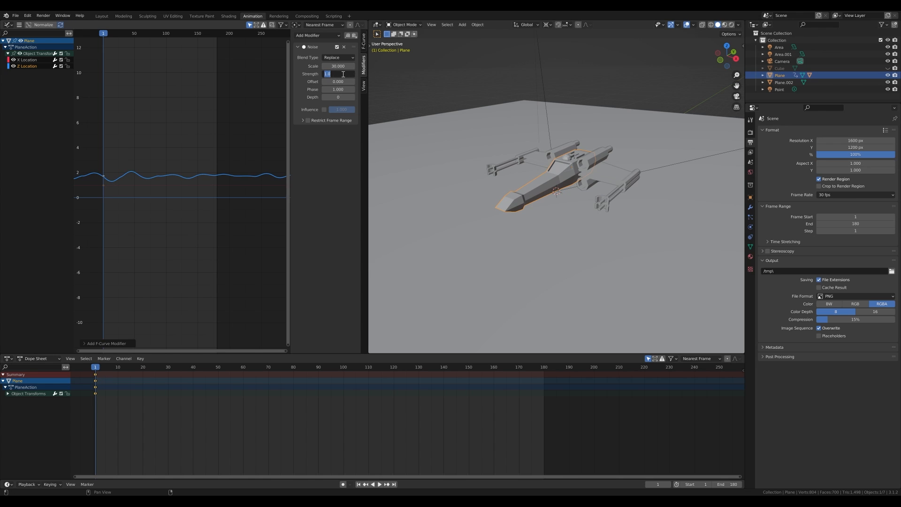
pyautogui.write('0.1')
pyautogui.press('Return')
# Play the animation and set the Z Location noise strength to 0.2 while watching the ship hover
pyautogui.press('space')
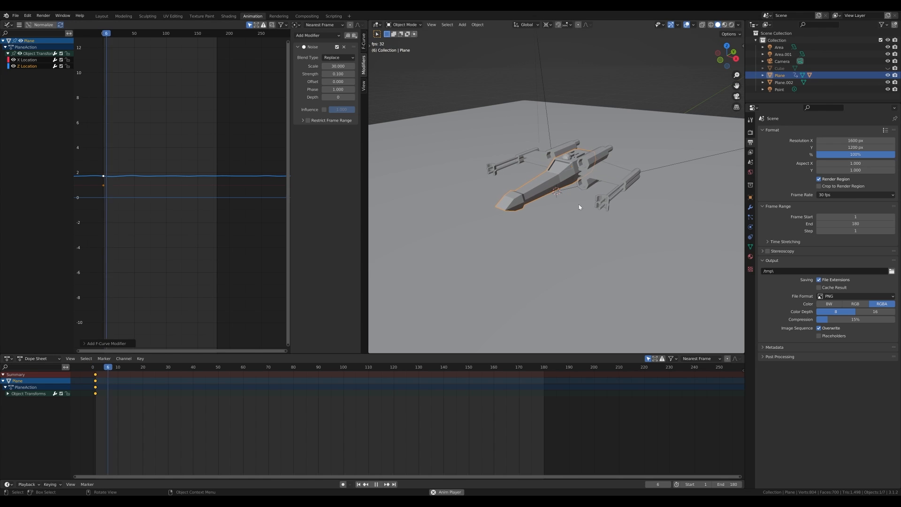
pyautogui.scroll(3, 578, 184)
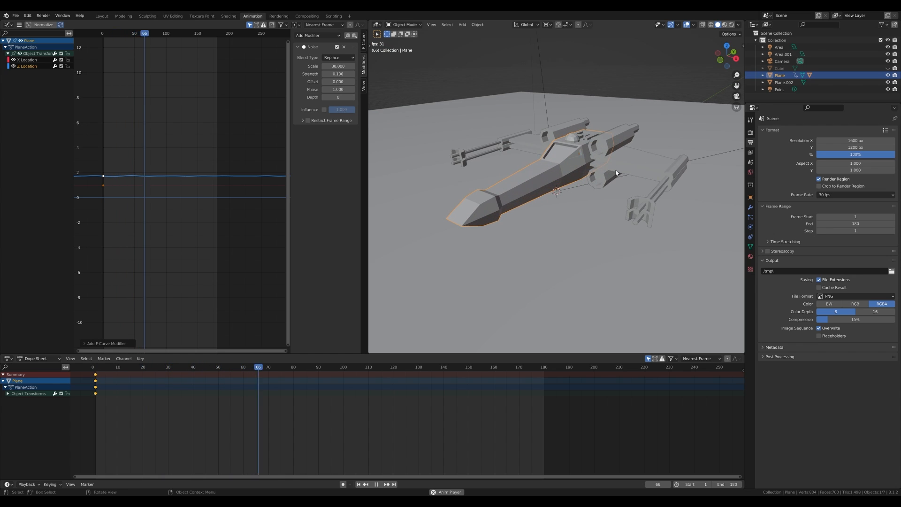
pyautogui.click(341, 75)
pyautogui.write('2')
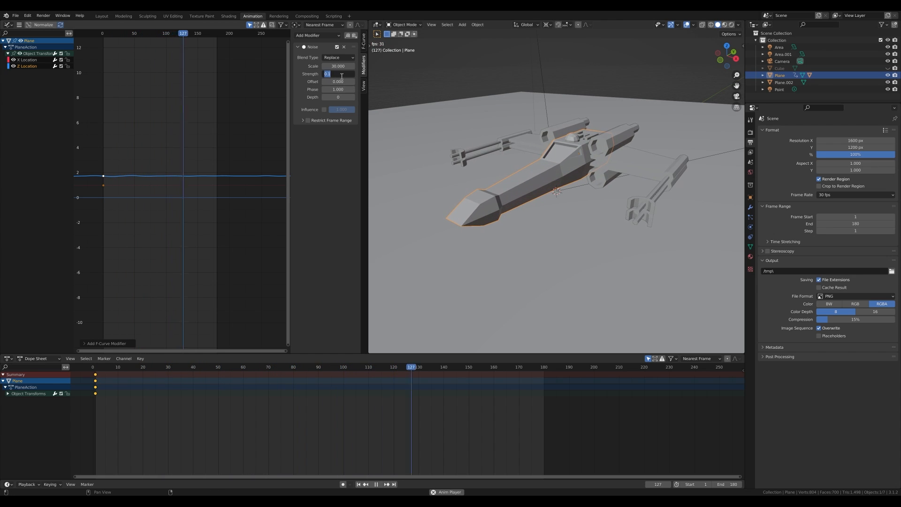
pyautogui.press('Return')
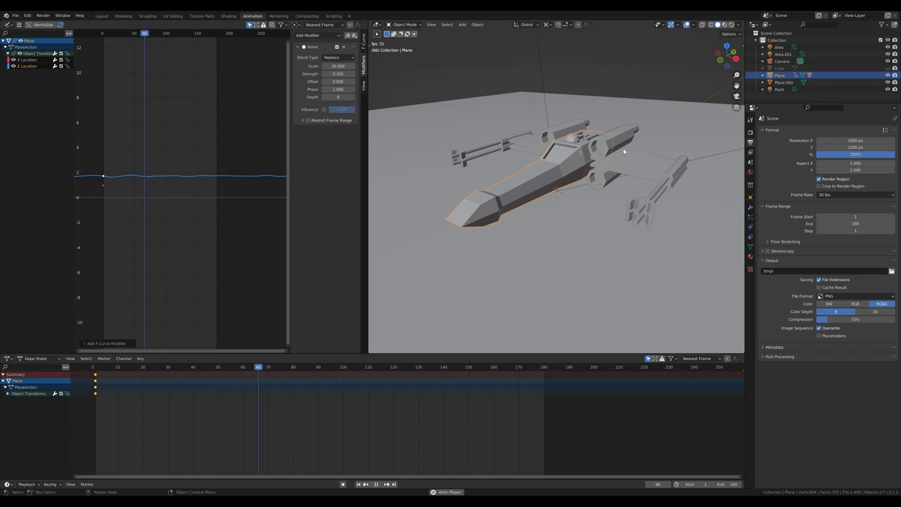
# Add a Noise modifier to the ship's X Location curve with scale 30 and strength 0.2
pyautogui.click(28, 60)
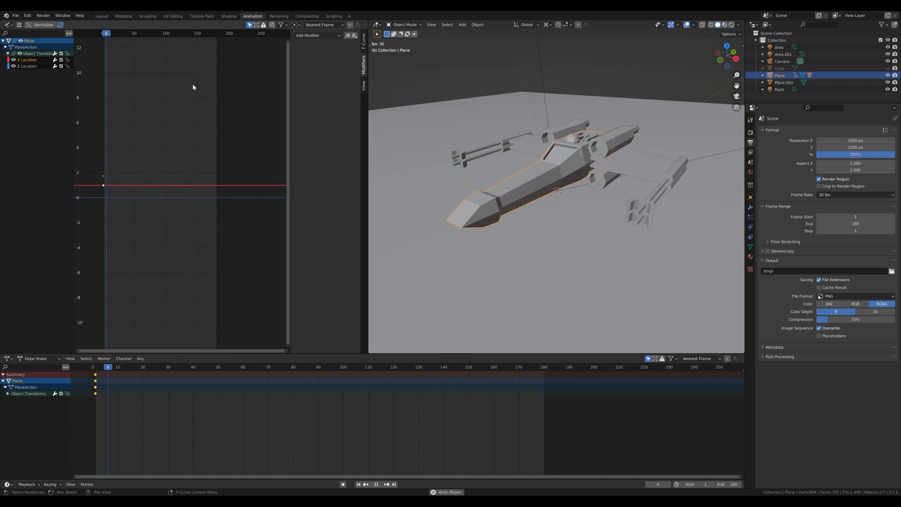
pyautogui.click(318, 35)
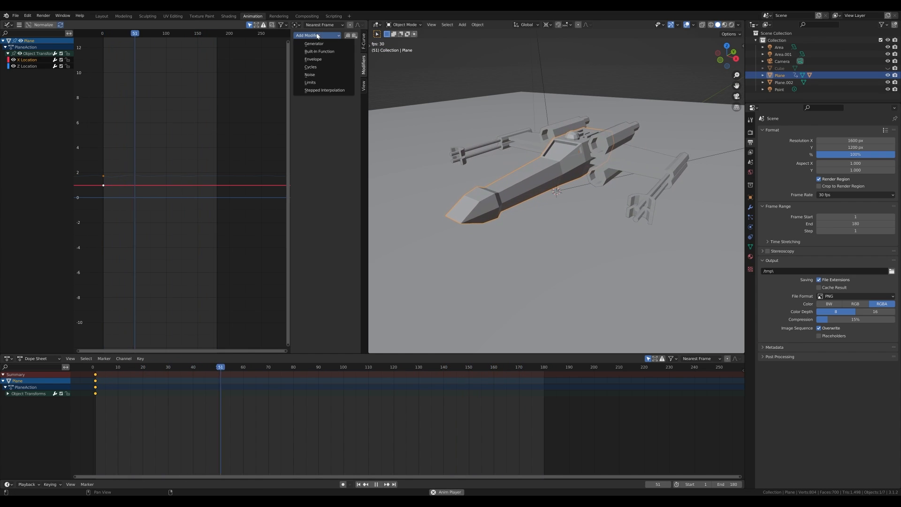
pyautogui.click(322, 74)
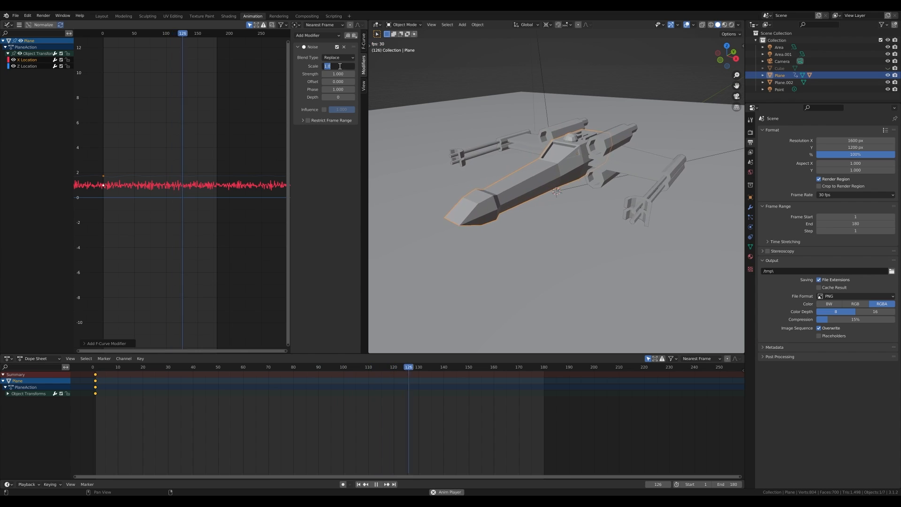
pyautogui.doubleClick(339, 66)
pyautogui.write('30')
pyautogui.press('Return')
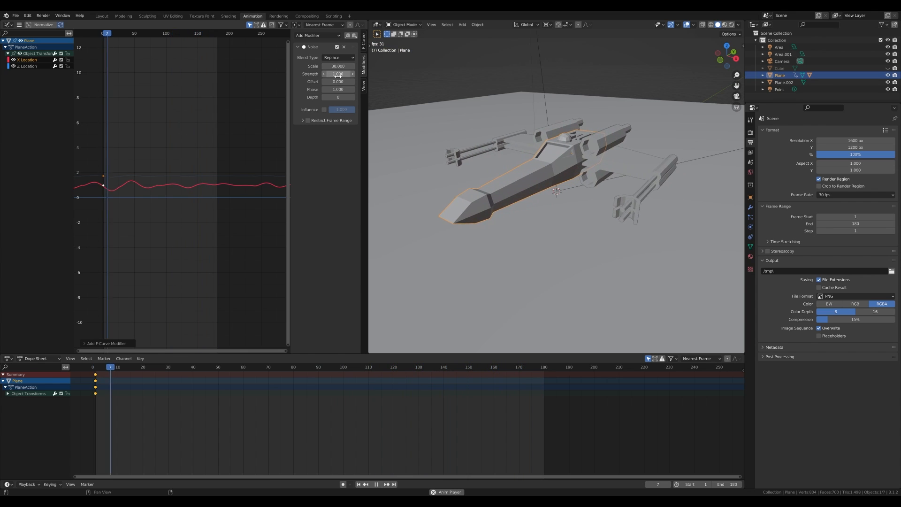
pyautogui.doubleClick(338, 76)
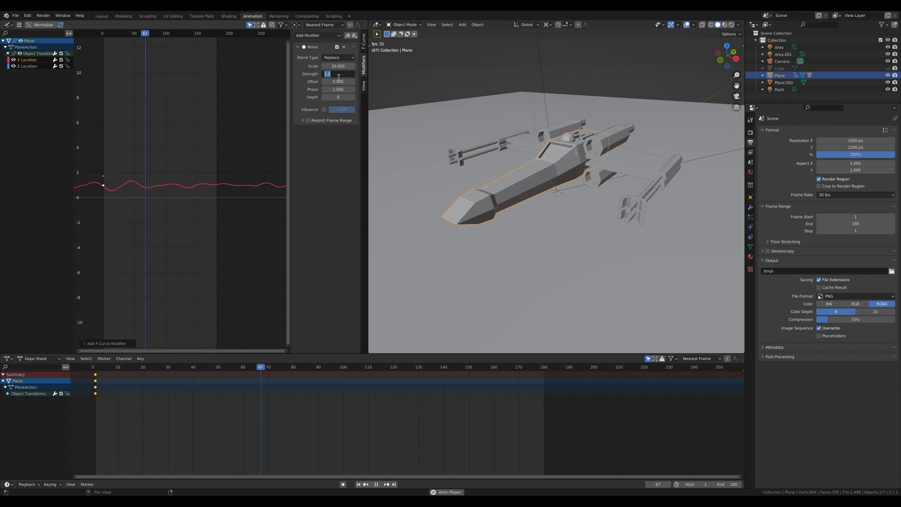
pyautogui.write('.2')
pyautogui.press('Return')
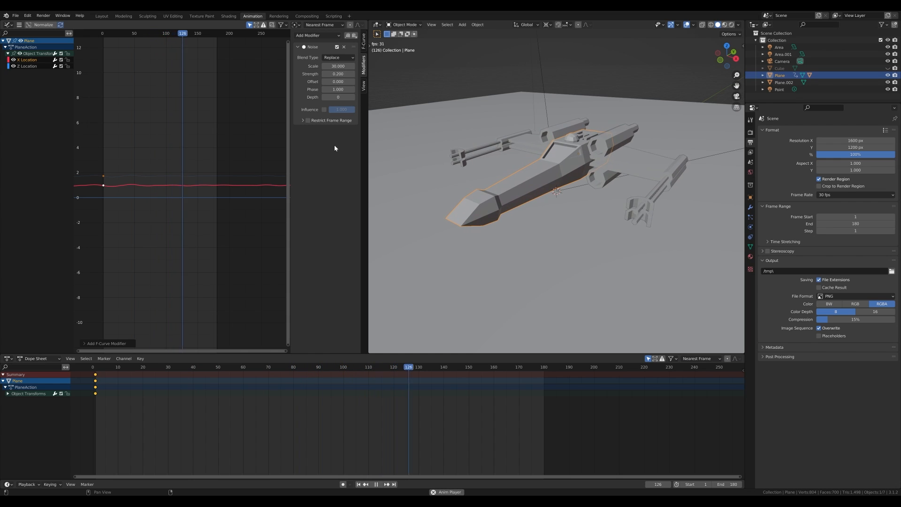
# Restrict the X Location noise to frames 1 to 180 with a blend in and out of 20 frames
pyautogui.click(308, 121)
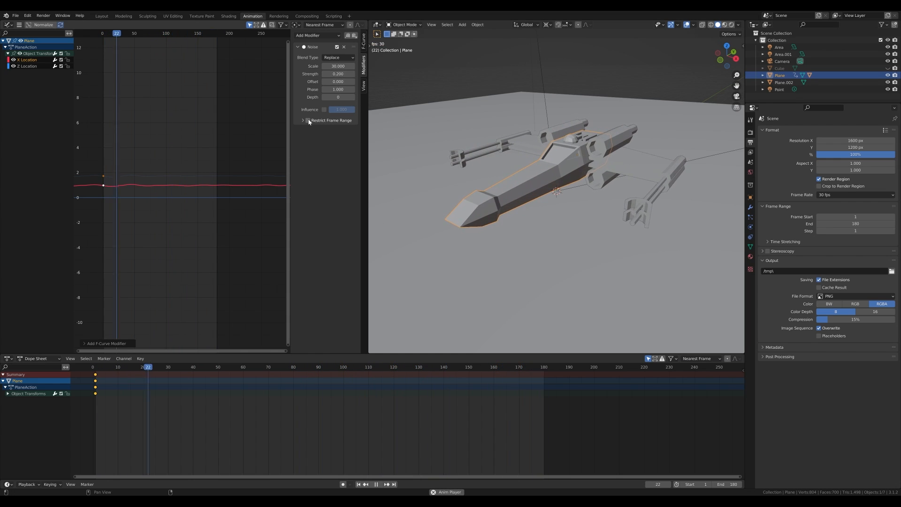
pyautogui.click(314, 121)
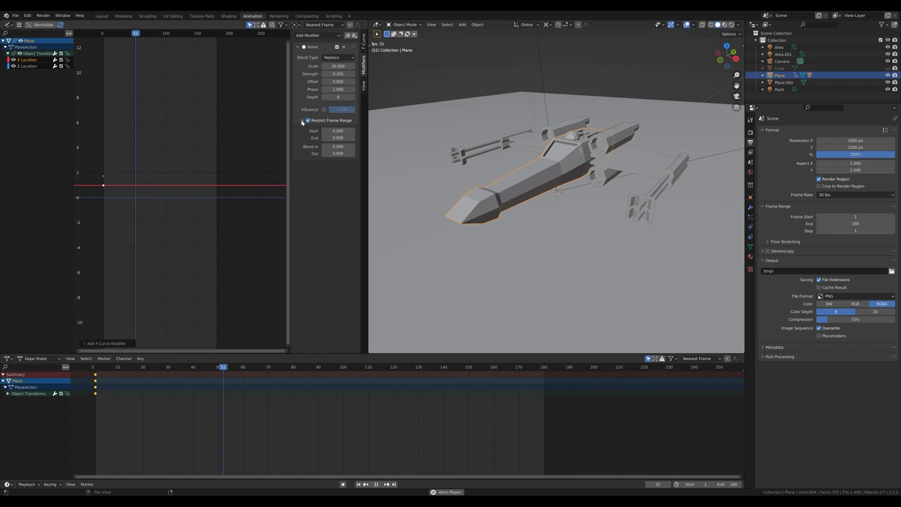
pyautogui.doubleClick(352, 137)
pyautogui.write('180')
pyautogui.press('Return')
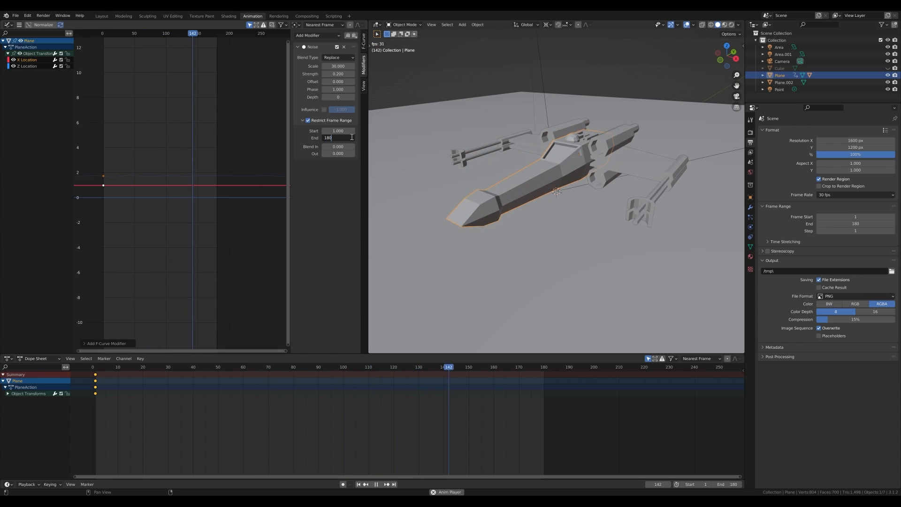
pyautogui.doubleClick(338, 147)
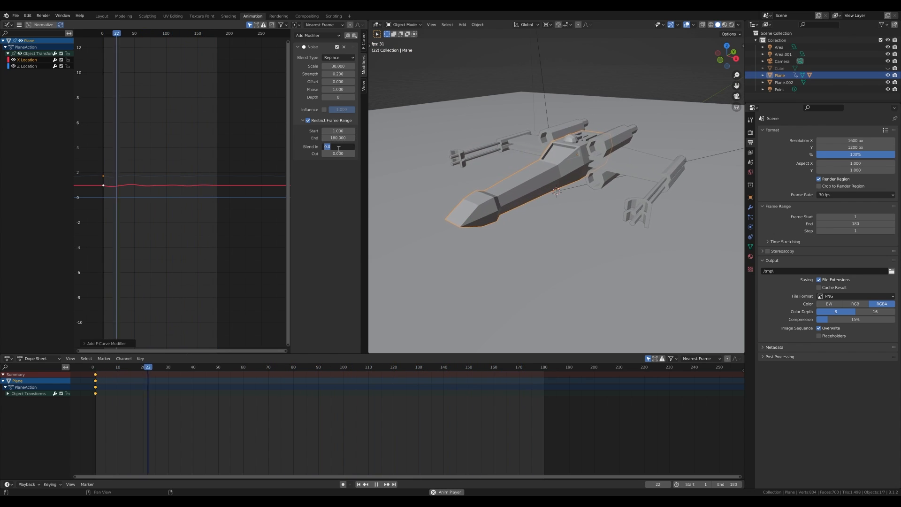
pyautogui.write('20')
pyautogui.press('Tab')
pyautogui.write('20')
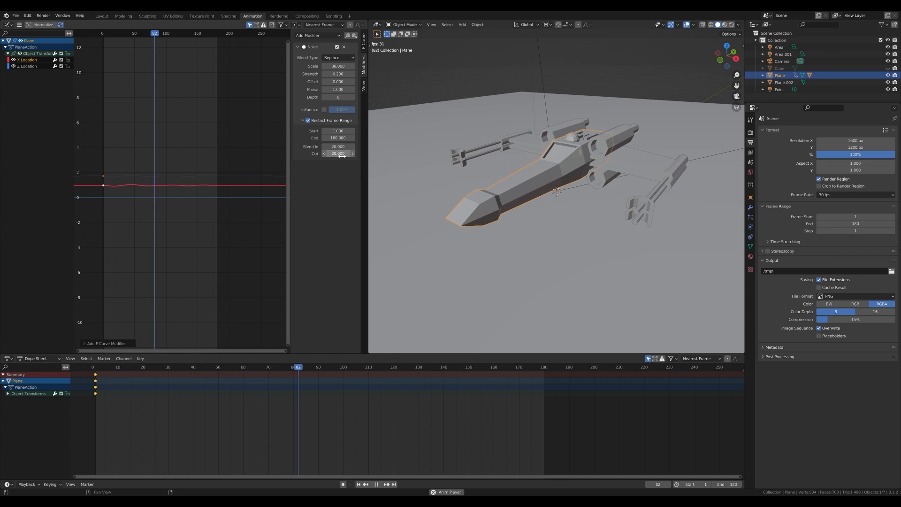
pyautogui.press('Return')
# Restrict the Z Location noise to frames 1 to 180, blending in and out over 20 frames
pyautogui.click(37, 67)
pyautogui.click(308, 121)
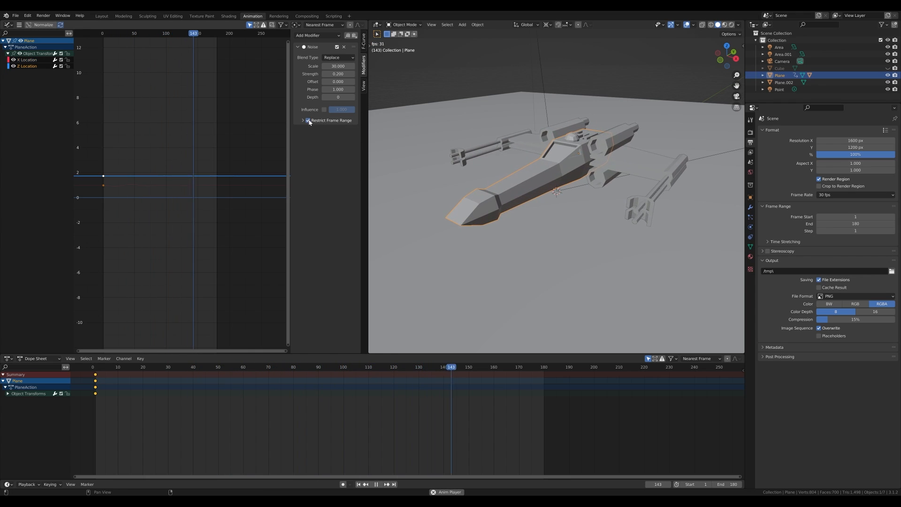
pyautogui.click(303, 121)
pyautogui.doubleClick(329, 131)
pyautogui.write('1')
pyautogui.press('Tab')
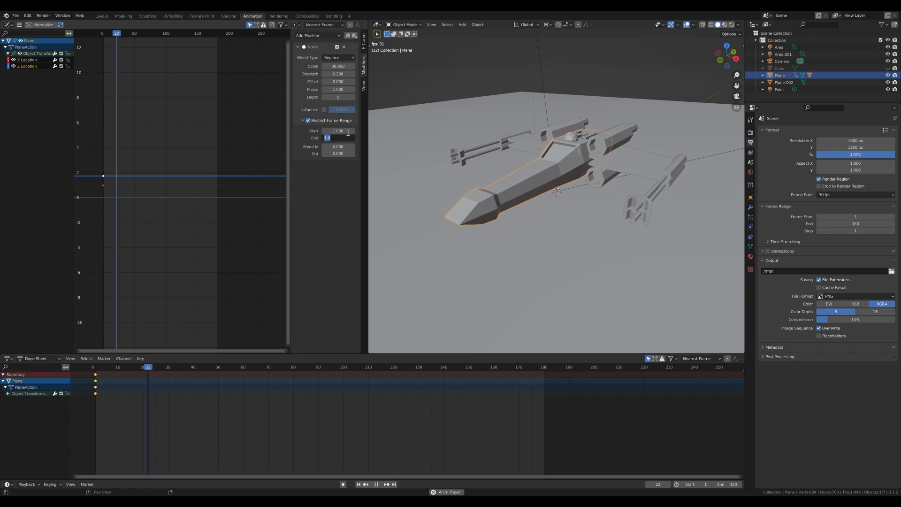
pyautogui.write('180')
pyautogui.click(338, 146)
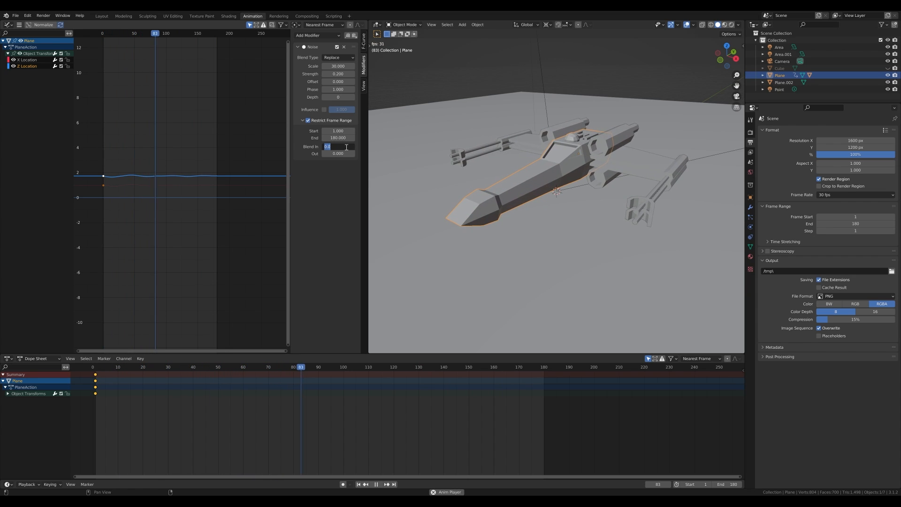
pyautogui.write('20')
pyautogui.press('Tab')
pyautogui.write('20')
pyautogui.press('Return')
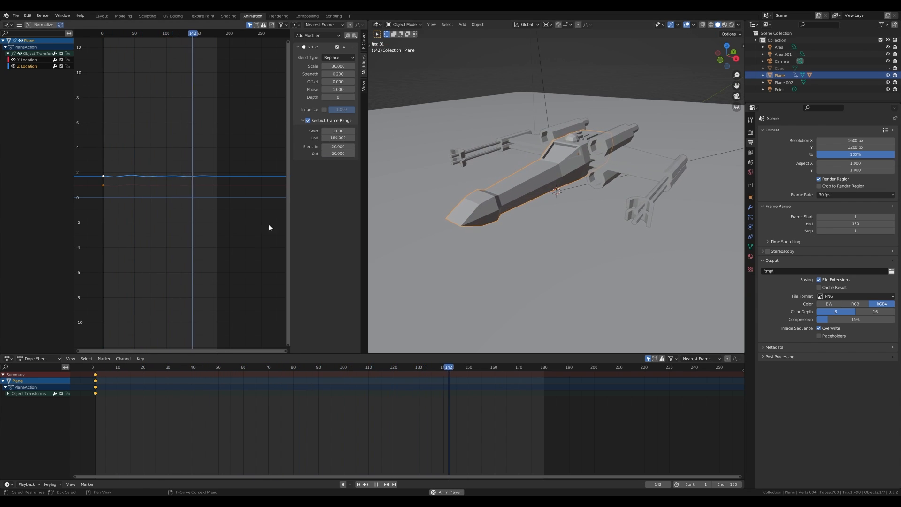
# Stop playback, insert a Rotation keyframe on the wing object at frame 40, and move the playhead to frame 60
pyautogui.click(643, 170)
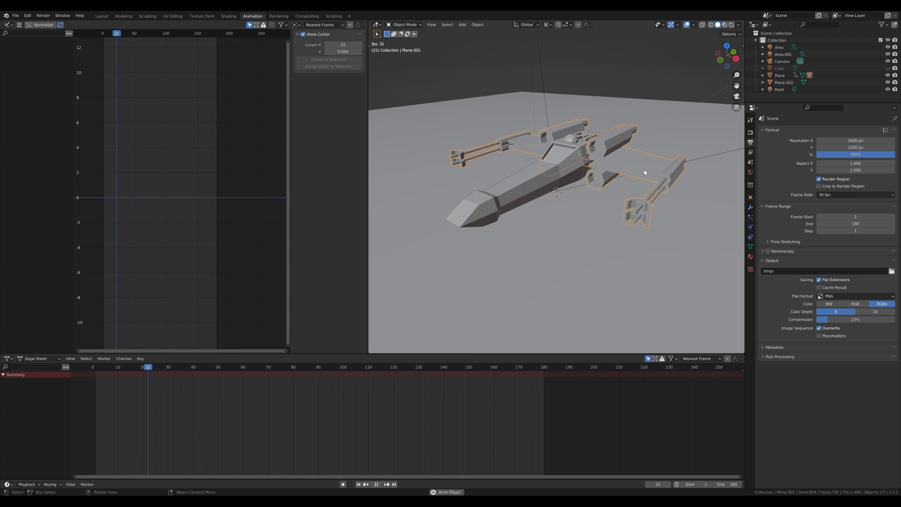
pyautogui.press('space')
pyautogui.moveTo(202, 371); pyautogui.dragTo(194, 371)
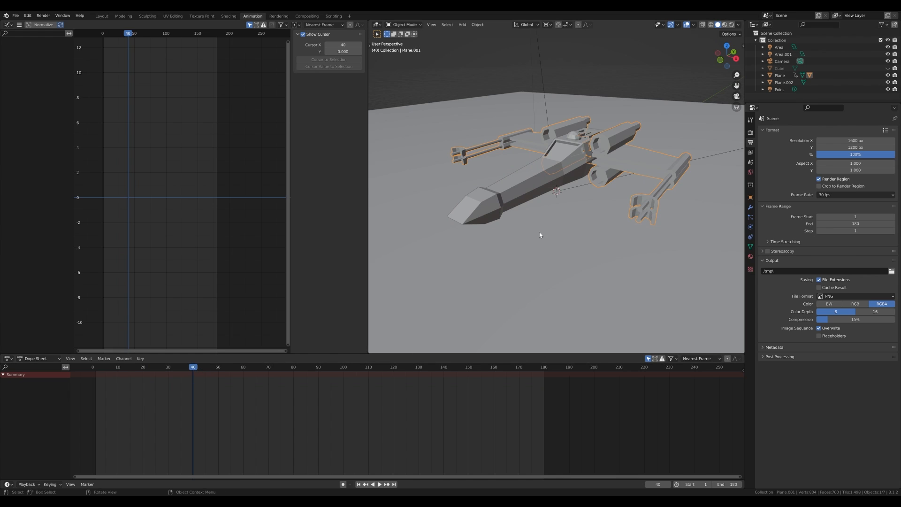
pyautogui.press('i')
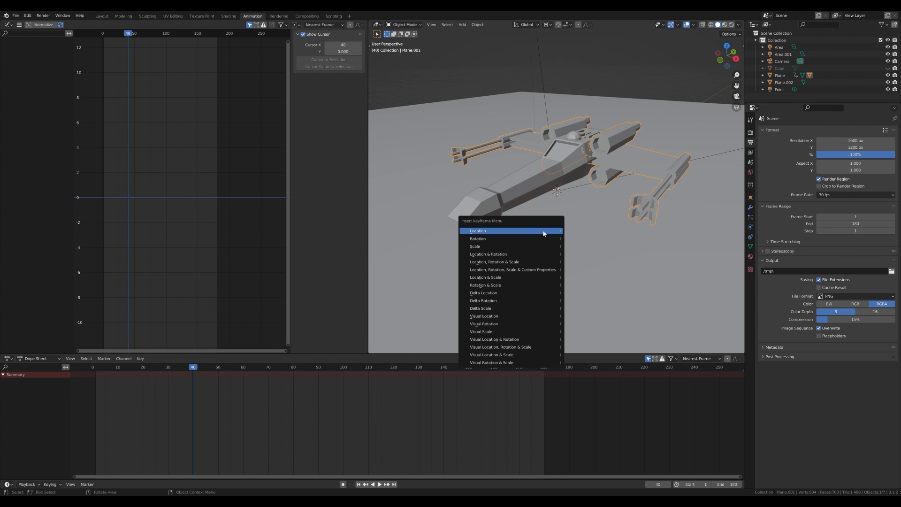
pyautogui.click(515, 239)
pyautogui.click(221, 371)
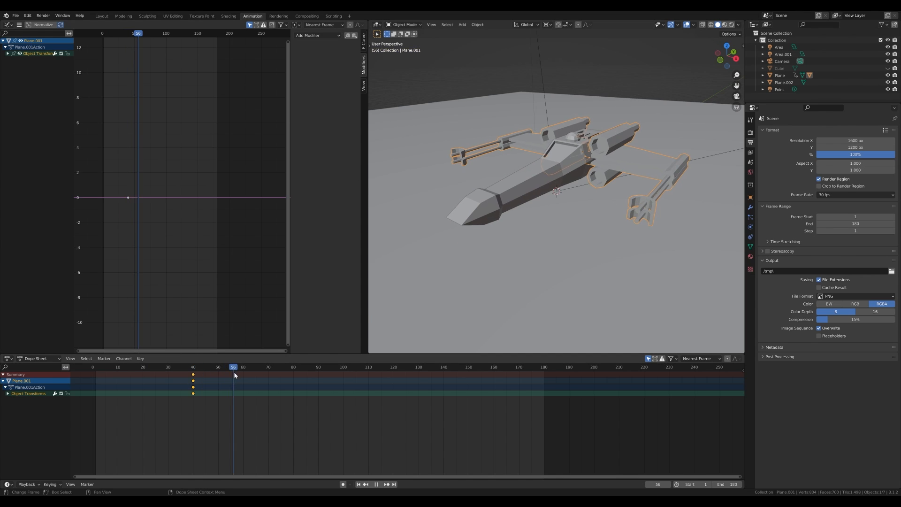
pyautogui.press('space')
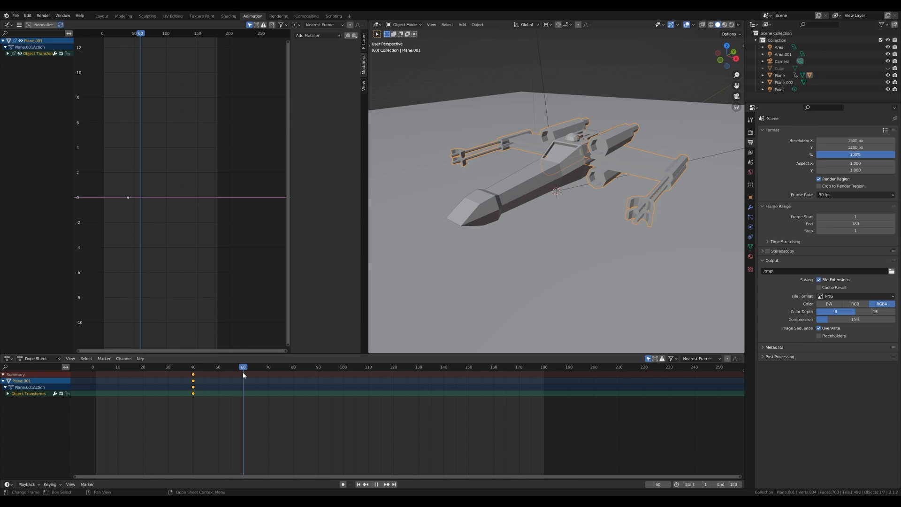
pyautogui.press('r')
pyautogui.press('y')
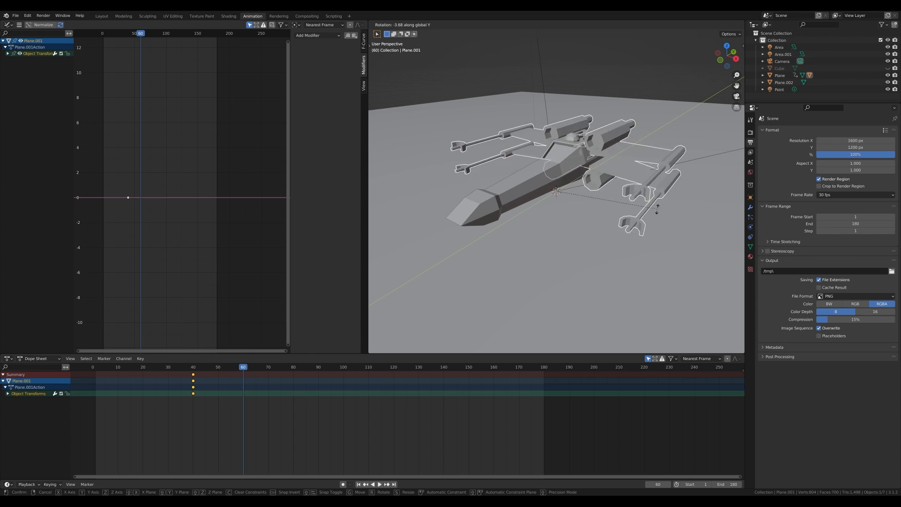
pyautogui.click(561, 186)
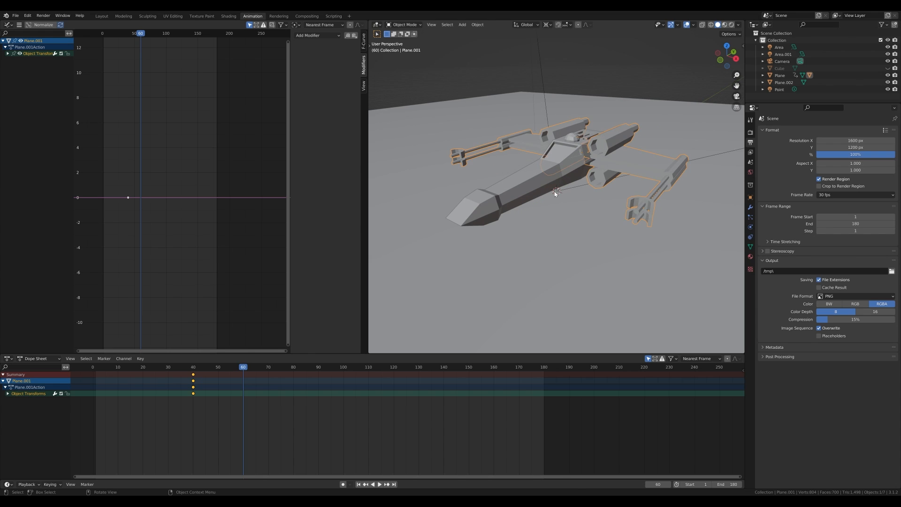
# Set the pivot to Median Point, rotate the wings about -14° around the Y axis to open them, and keyframe the rotation at frame 60
pyautogui.click(548, 25)
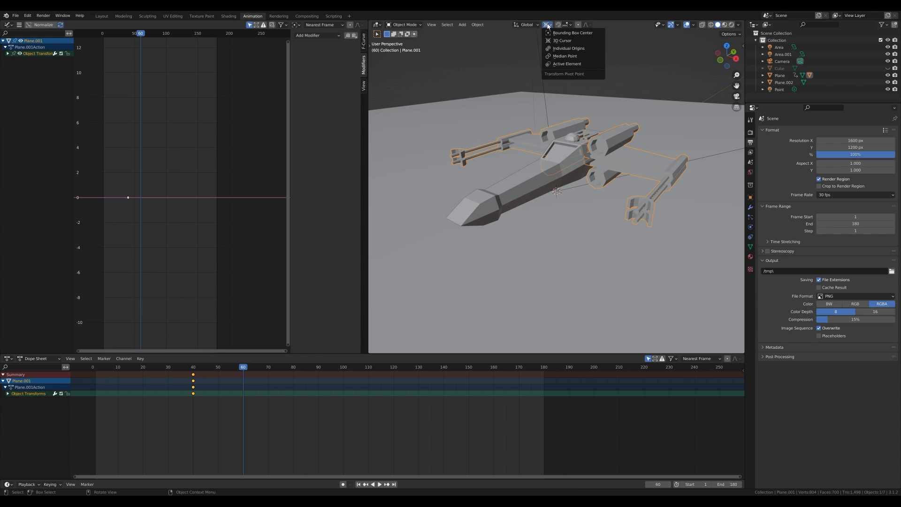
pyautogui.click(563, 57)
pyautogui.press('r')
pyautogui.press('y')
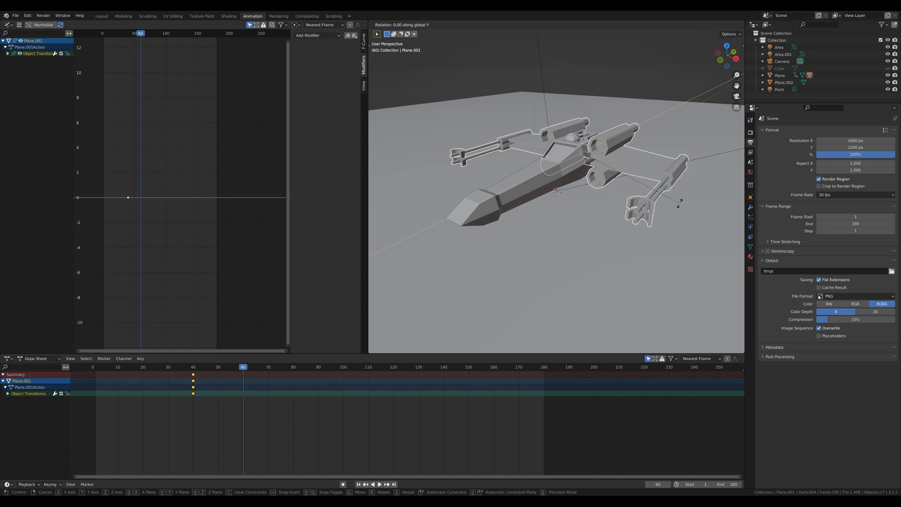
pyautogui.click(676, 175)
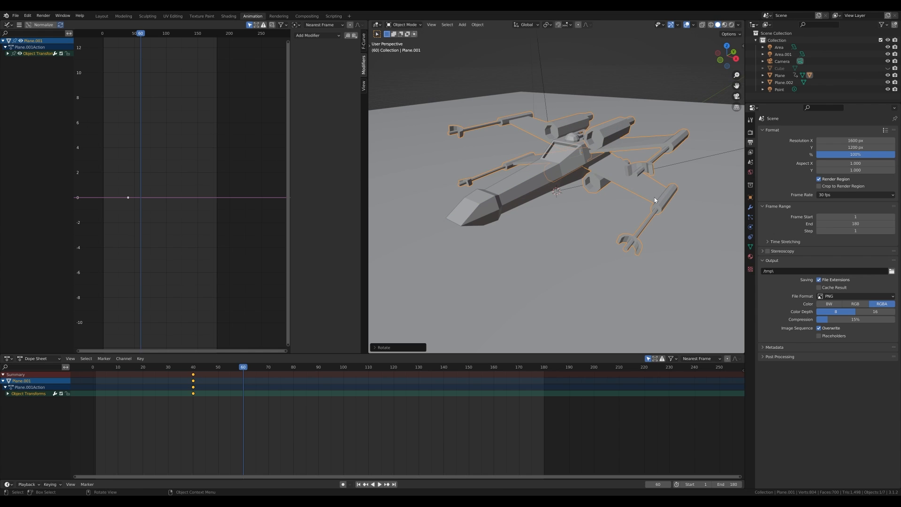
pyautogui.press('i')
pyautogui.click(638, 197)
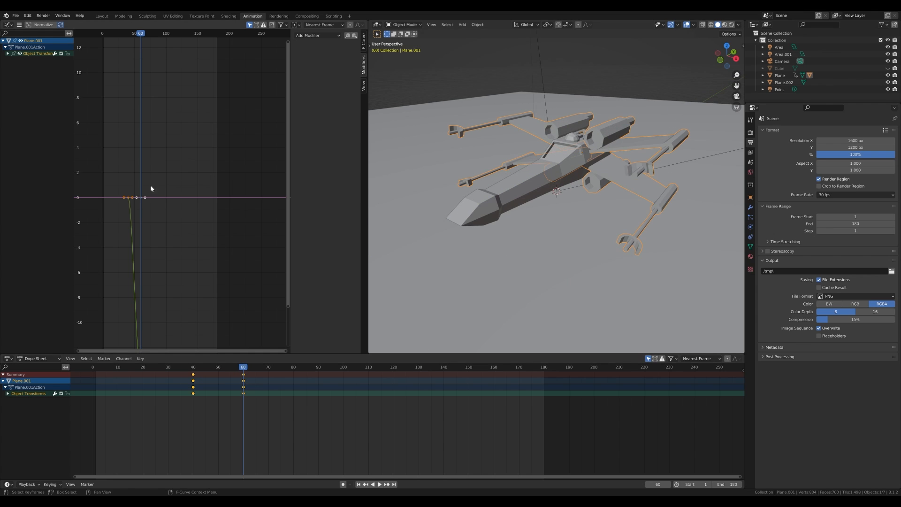
# Delete the wings' X and Z Euler Rotation curves, keeping only Y Euler Rotation
pyautogui.press('Home')
pyautogui.click(8, 54)
pyautogui.click(59, 104)
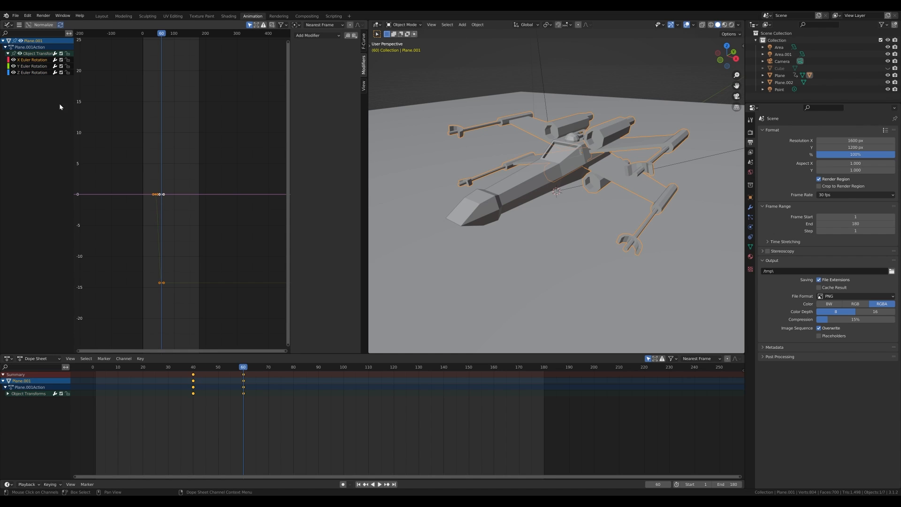
pyautogui.press('x')
pyautogui.click(28, 67)
pyautogui.press('x')
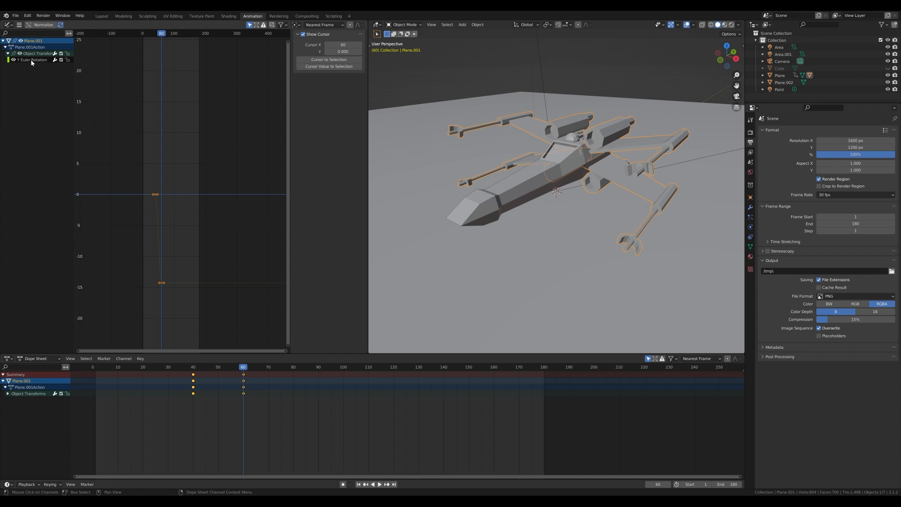
# Duplicate both Y Euler Rotation keyframes and shift the copies along the time axis to frames 107 and 127
pyautogui.click(31, 60)
pyautogui.press('Home')
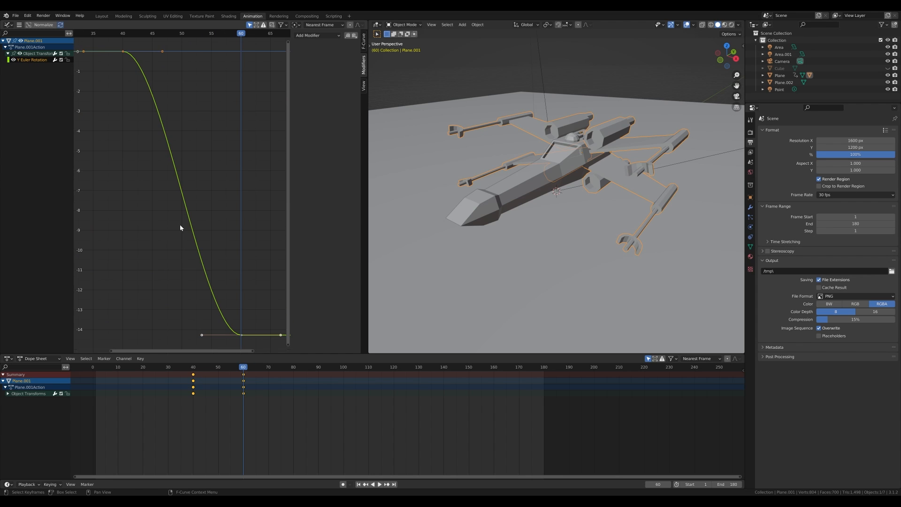
pyautogui.moveTo(136, 110); pyautogui.dragTo(211, 253)
pyautogui.moveTo(248, 184); pyautogui.dragTo(175, 184, button='middle')
pyautogui.scroll(-7, 220, 181)
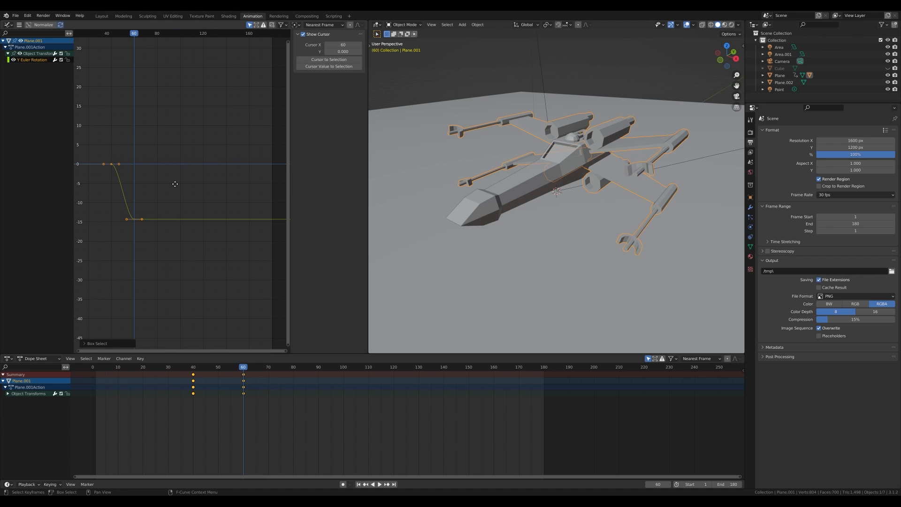
pyautogui.hotkey('shift', 'd')
pyautogui.press('x')
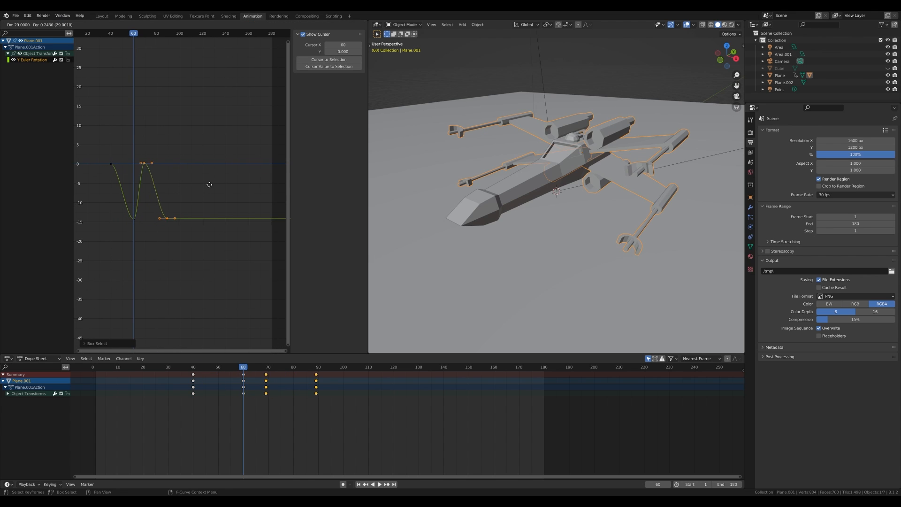
pyautogui.click(259, 195)
# Move the copied closed-wing keyframe from frame 107 to frame 146 so the wings close after frame 127
pyautogui.moveTo(173, 145); pyautogui.dragTo(201, 178)
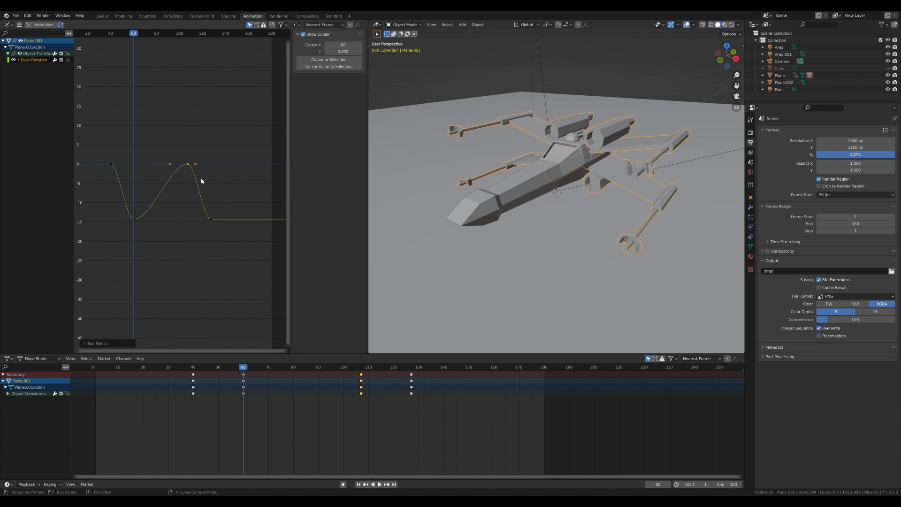
pyautogui.press('g')
pyautogui.press('x')
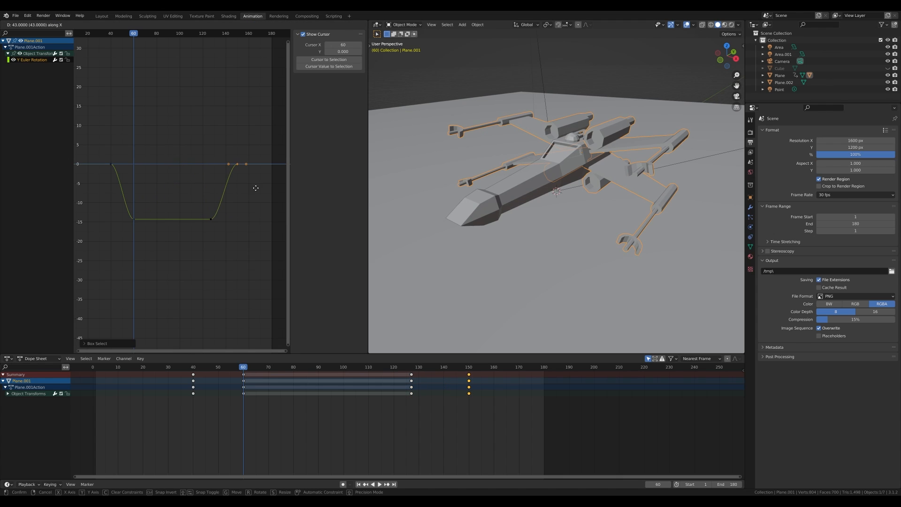
pyautogui.click(252, 187)
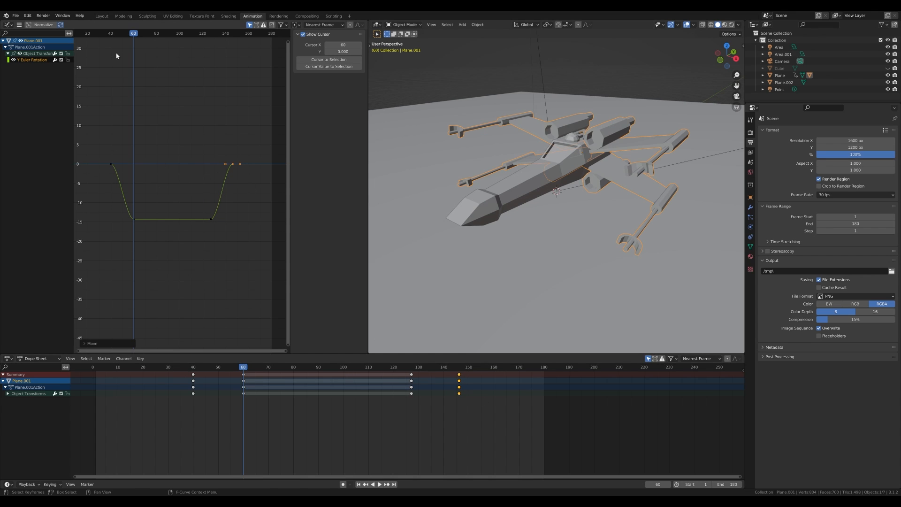
# Scrub through the timeline and play the animation to check the wings opening and closing
pyautogui.press('space')
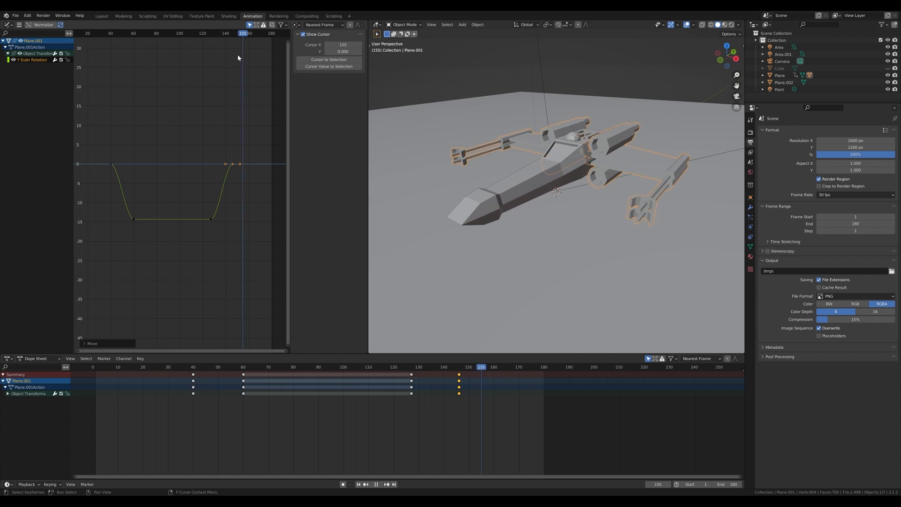
pyautogui.moveTo(237, 54); pyautogui.dragTo(108, 48)
pyautogui.click(178, 205)
pyautogui.press('space')
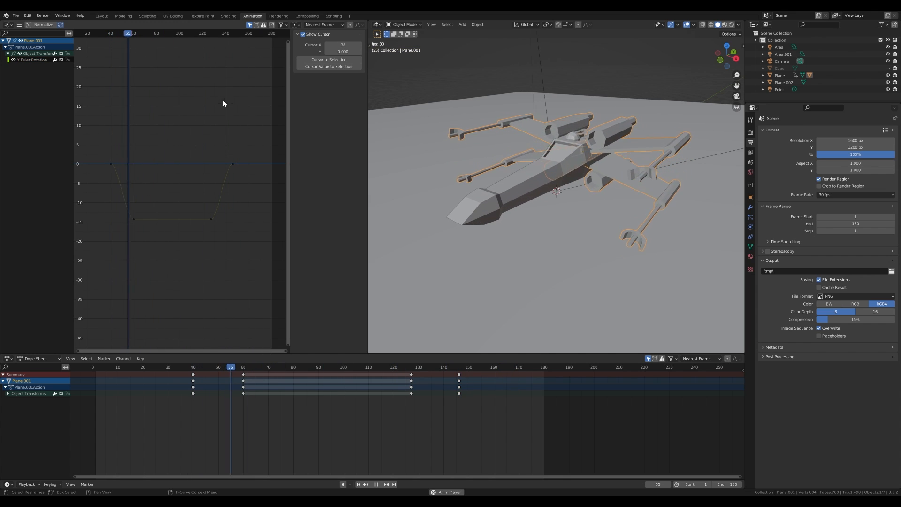
# Show the playing animation through the camera in Material Preview shading with Scene Lights and Scene World enabled
pyautogui.press('KP_0')
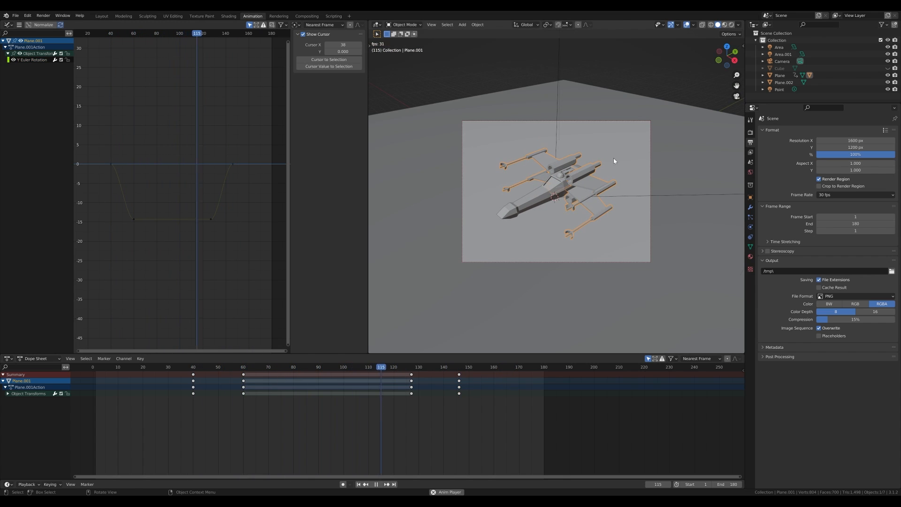
pyautogui.press('z')
pyautogui.click(446, 137)
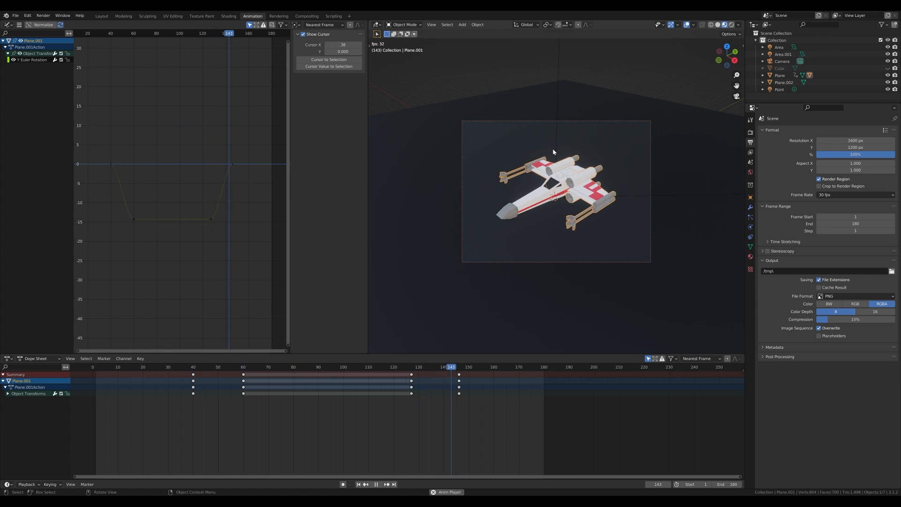
pyautogui.click(738, 25)
pyautogui.click(710, 59)
pyautogui.click(709, 67)
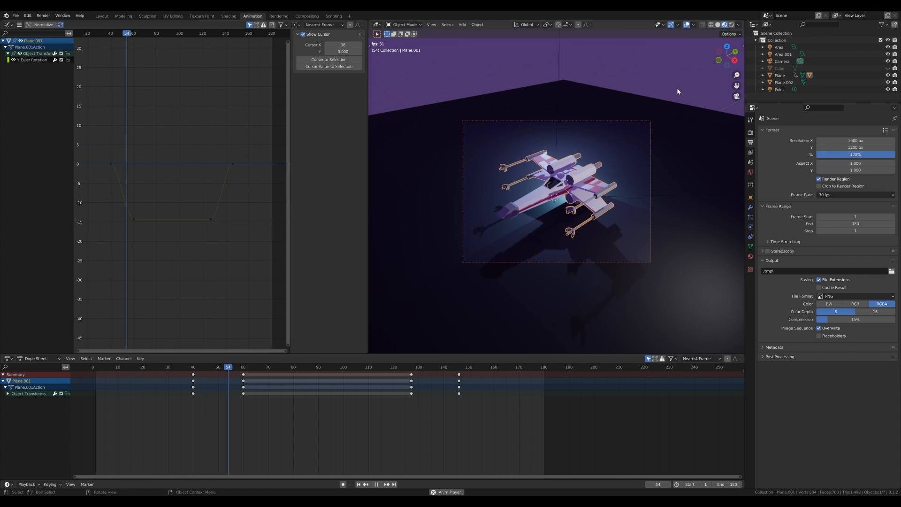
# Deselect the wings, watch the lit animation closer in the camera view, and stop playback
pyautogui.click(657, 163)
pyautogui.scroll(2, 657, 164)
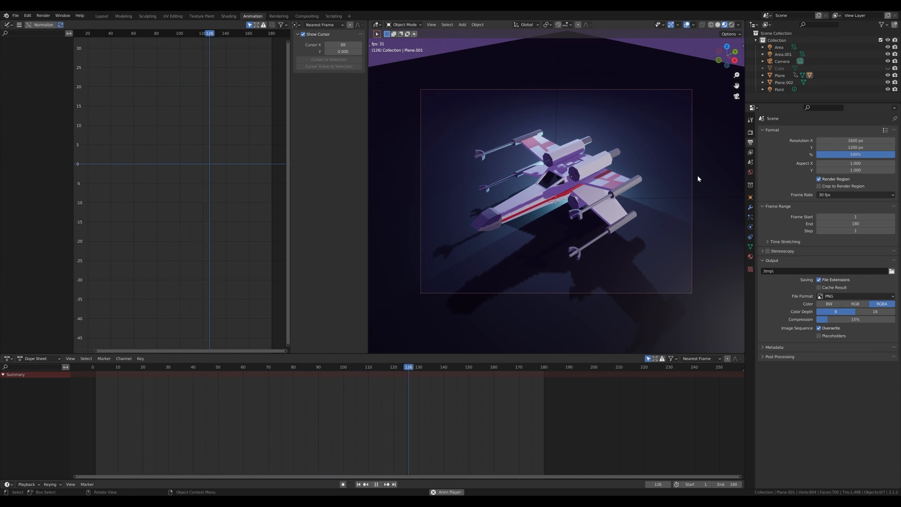
pyautogui.press('space')
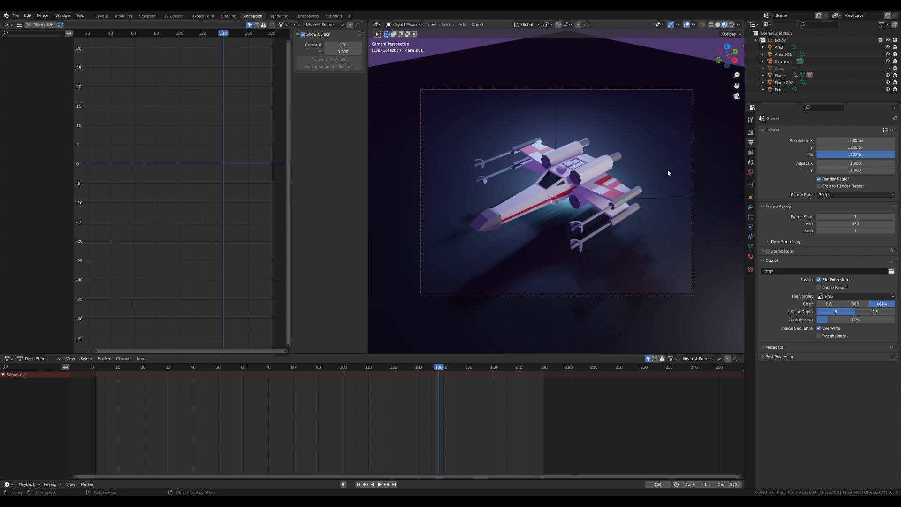